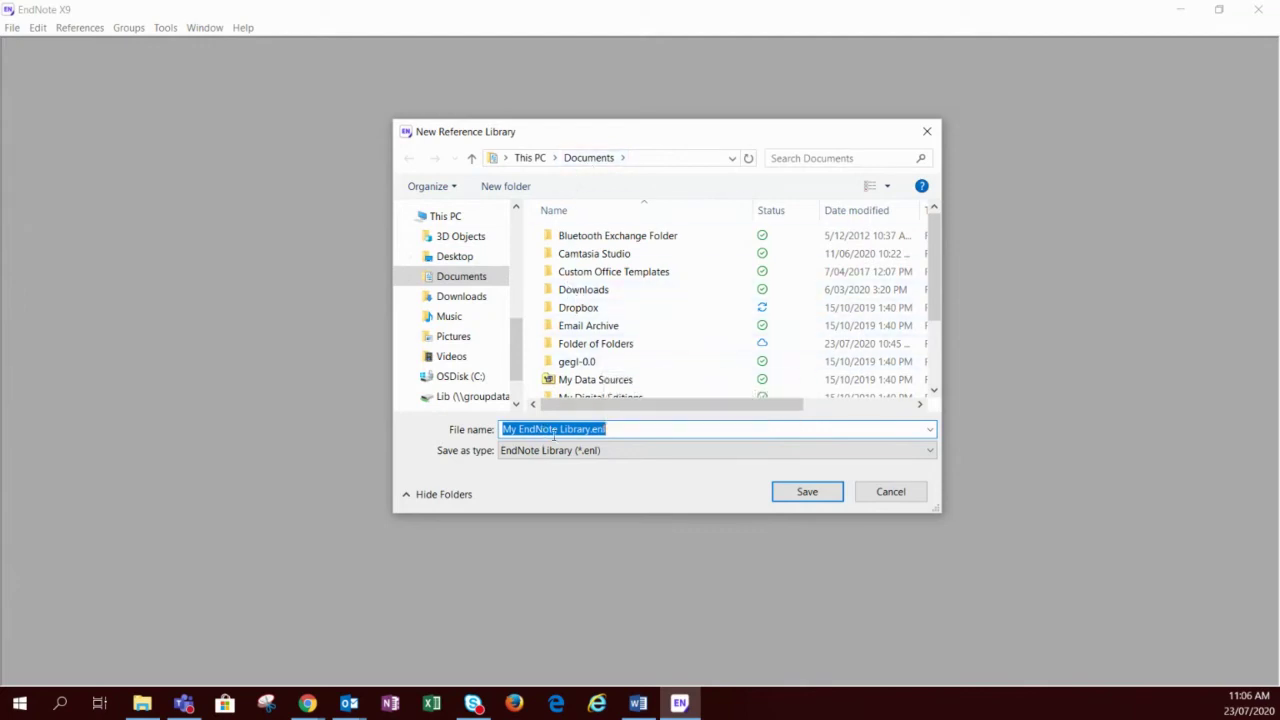
Replace "My" in the new library's file name with the owner's first name and save the library in Documents.
left_click(588, 429)
left_click_drag(589, 429, 502, 429)
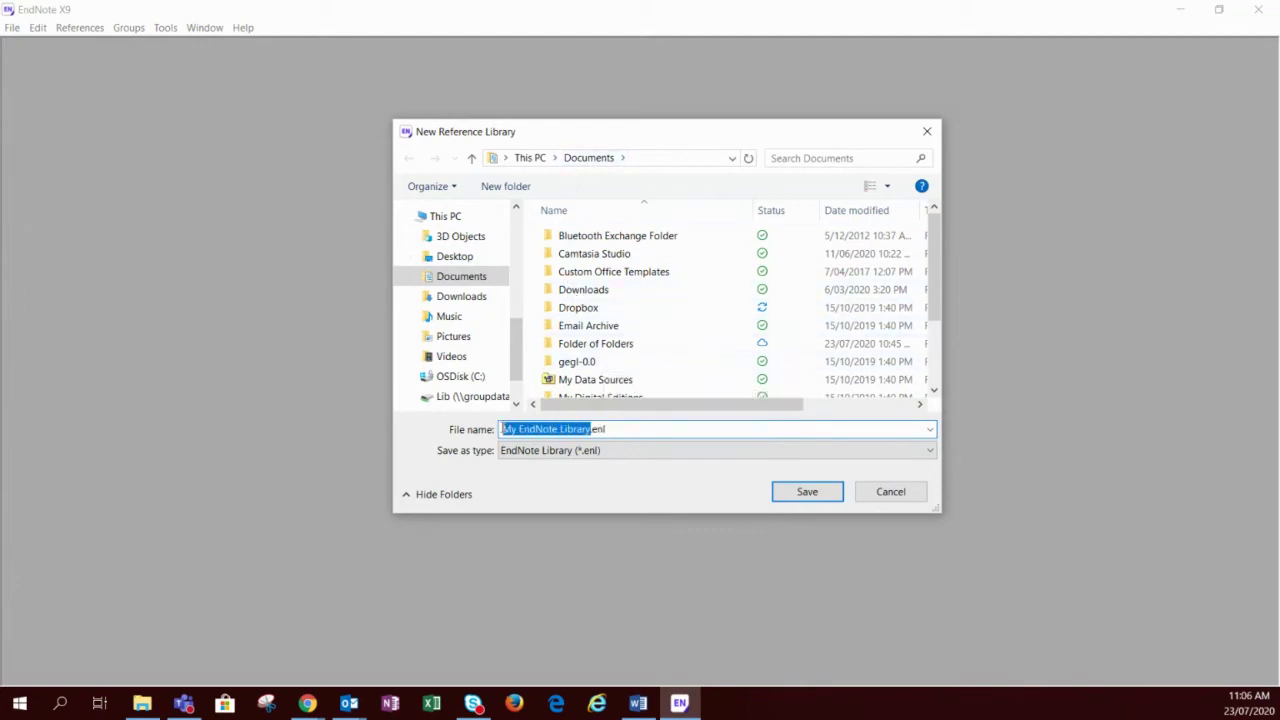
left_click(818, 425)
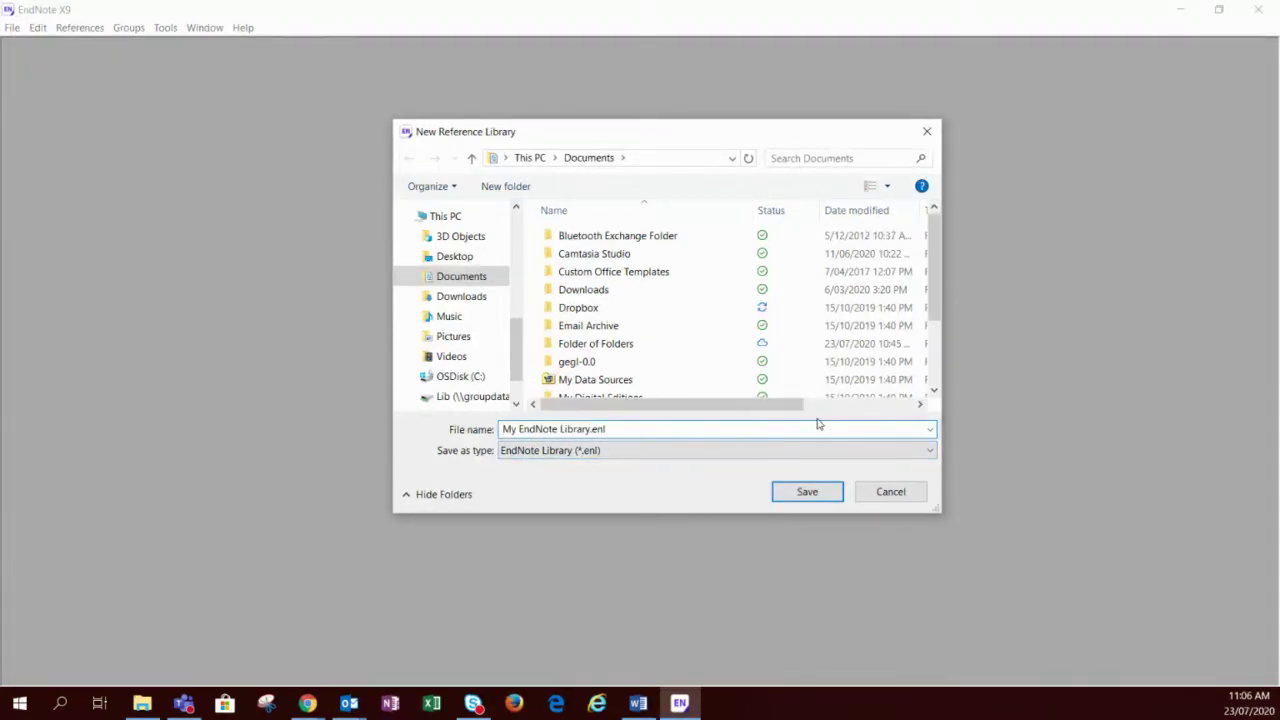
double_click(510, 429)
key("BackSpace")
type("Tamaras")
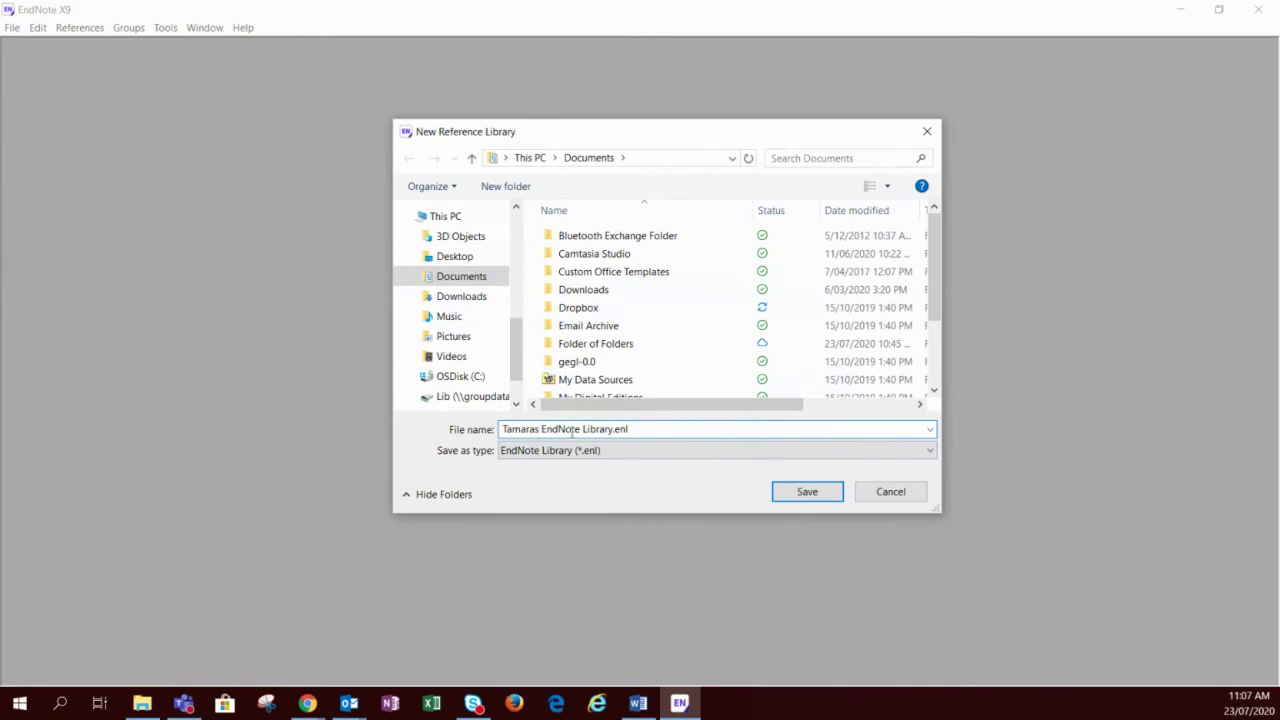
left_click(822, 497)
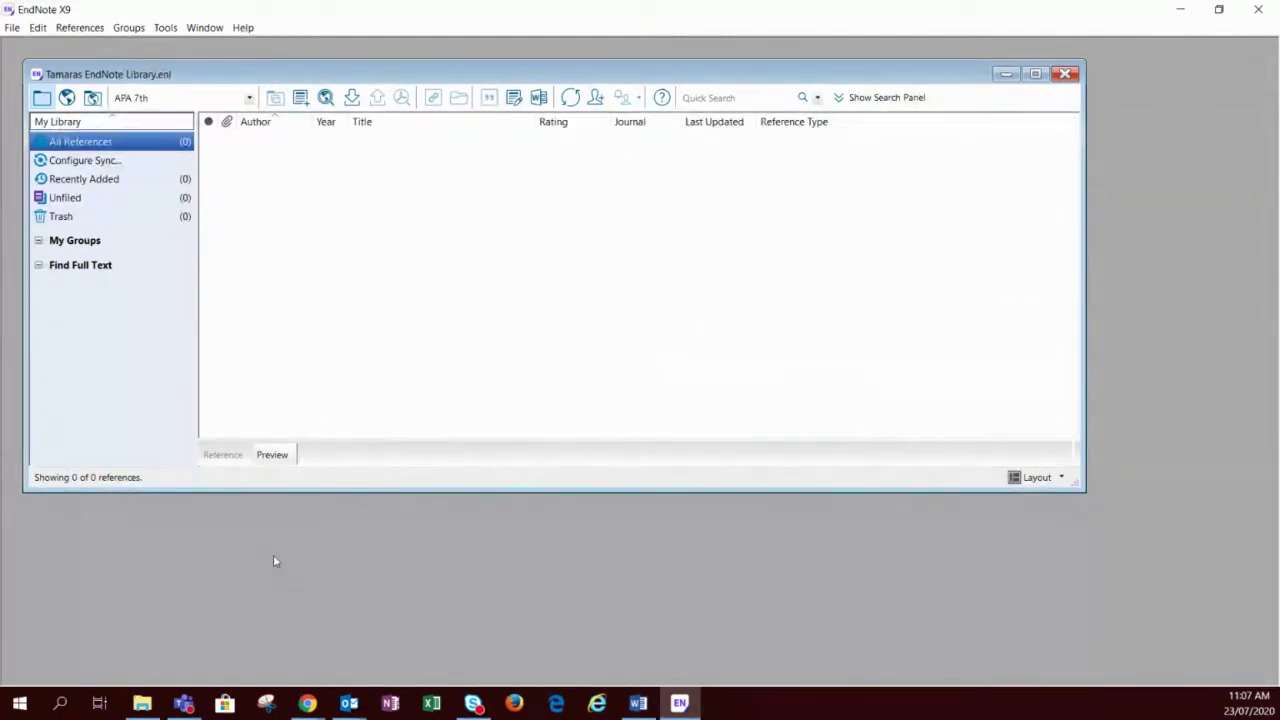
Switch to File Explorer and examine the new library's .enl file and its matching .Data folder in Documents.
left_click(142, 704)
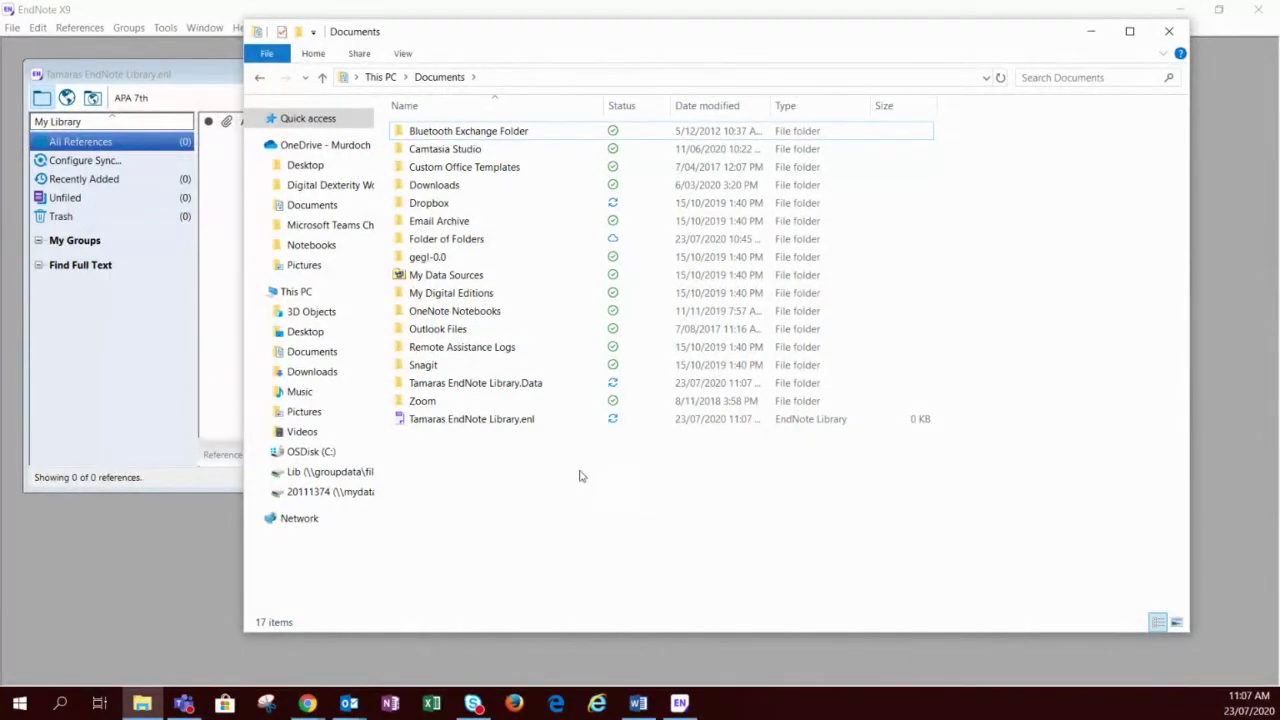
left_click(477, 423)
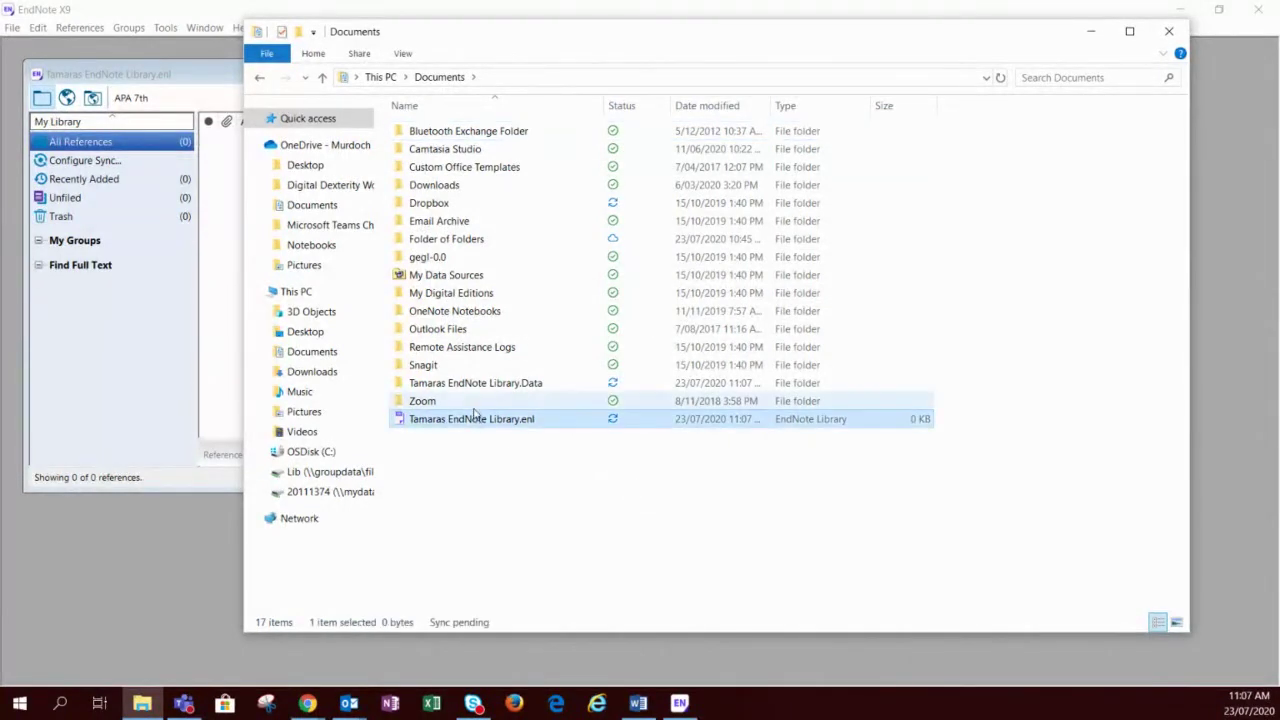
left_click(473, 386)
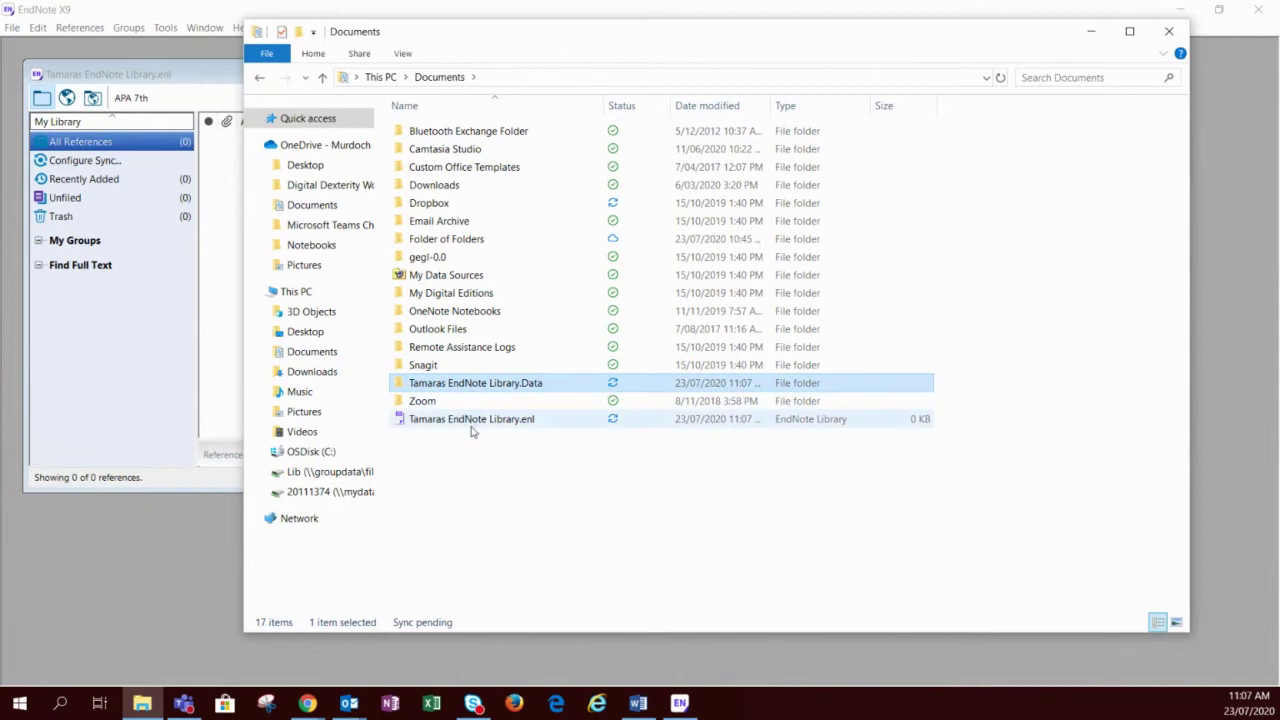
left_click(473, 421)
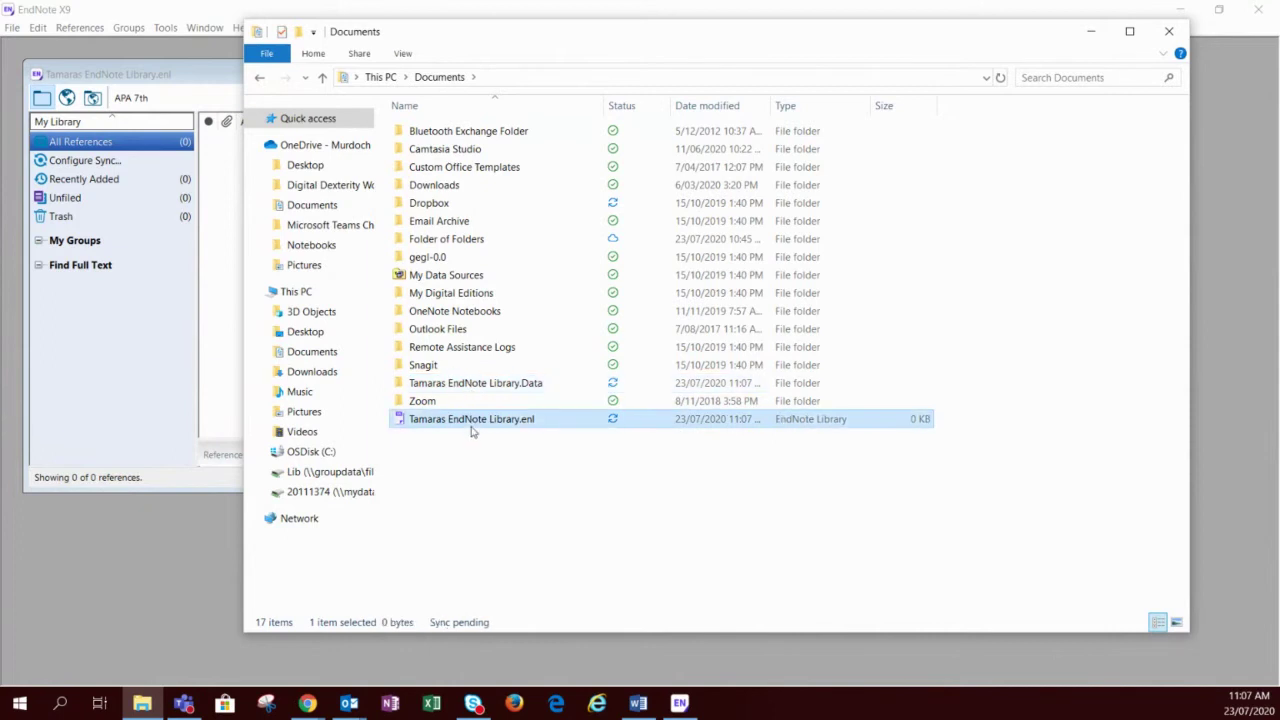
left_click(530, 390)
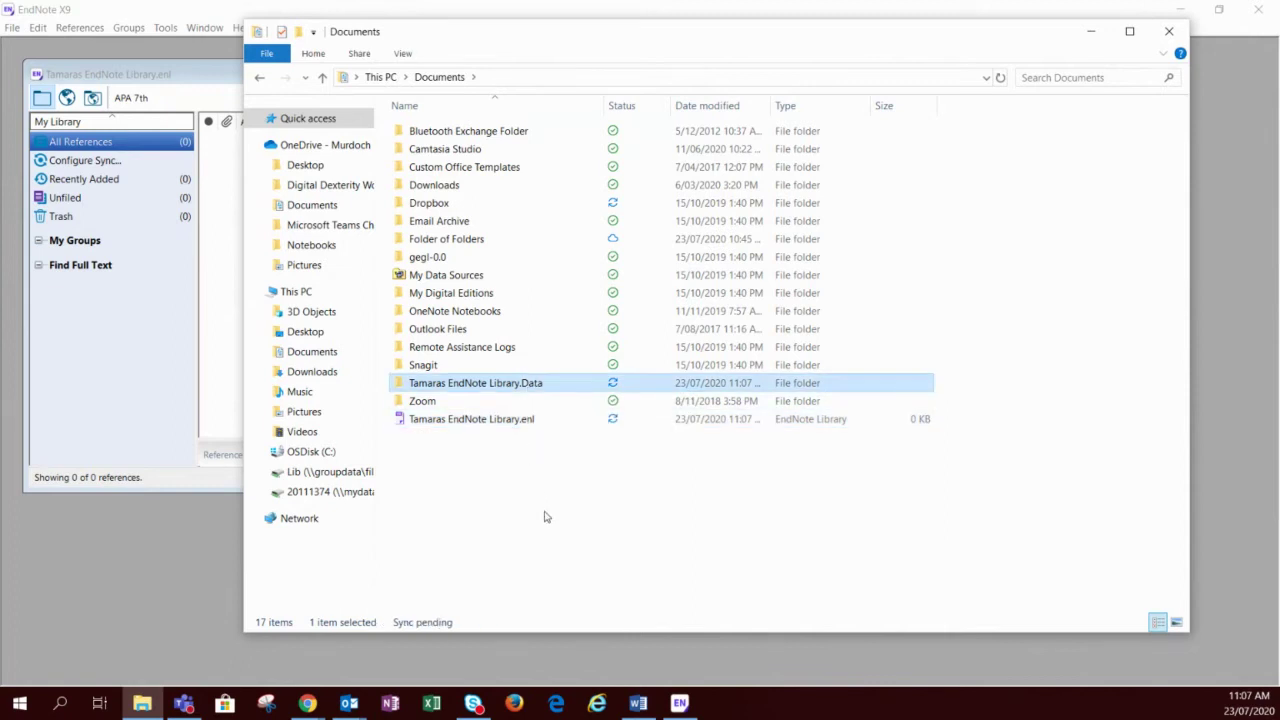
left_click(531, 428)
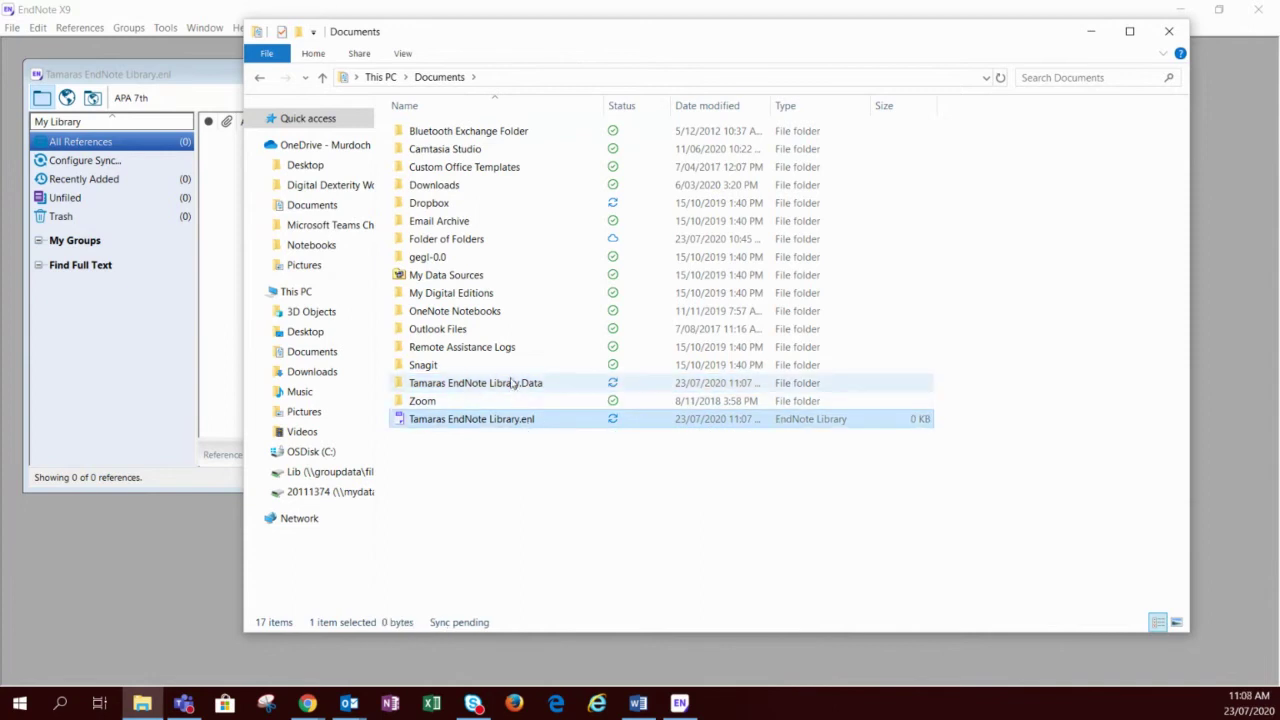
mouse_move(512, 395)
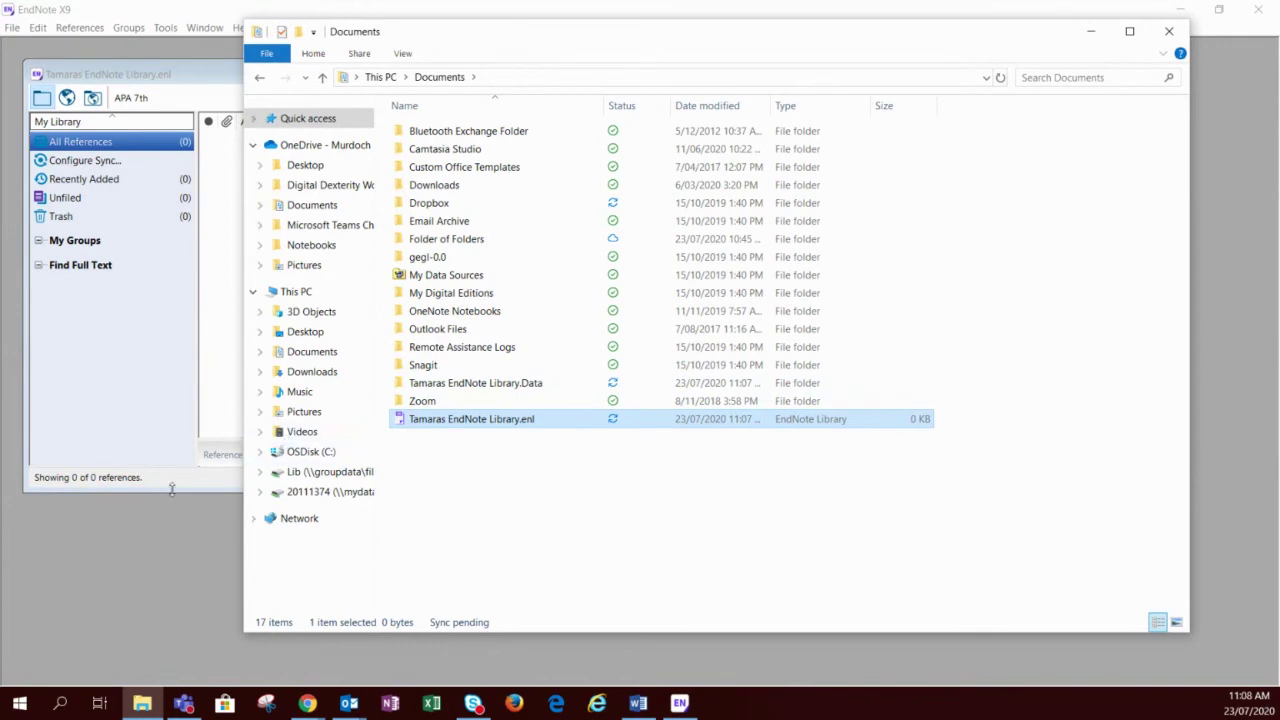
Switch back to EndNote and maximize the new library's window.
left_click(145, 440)
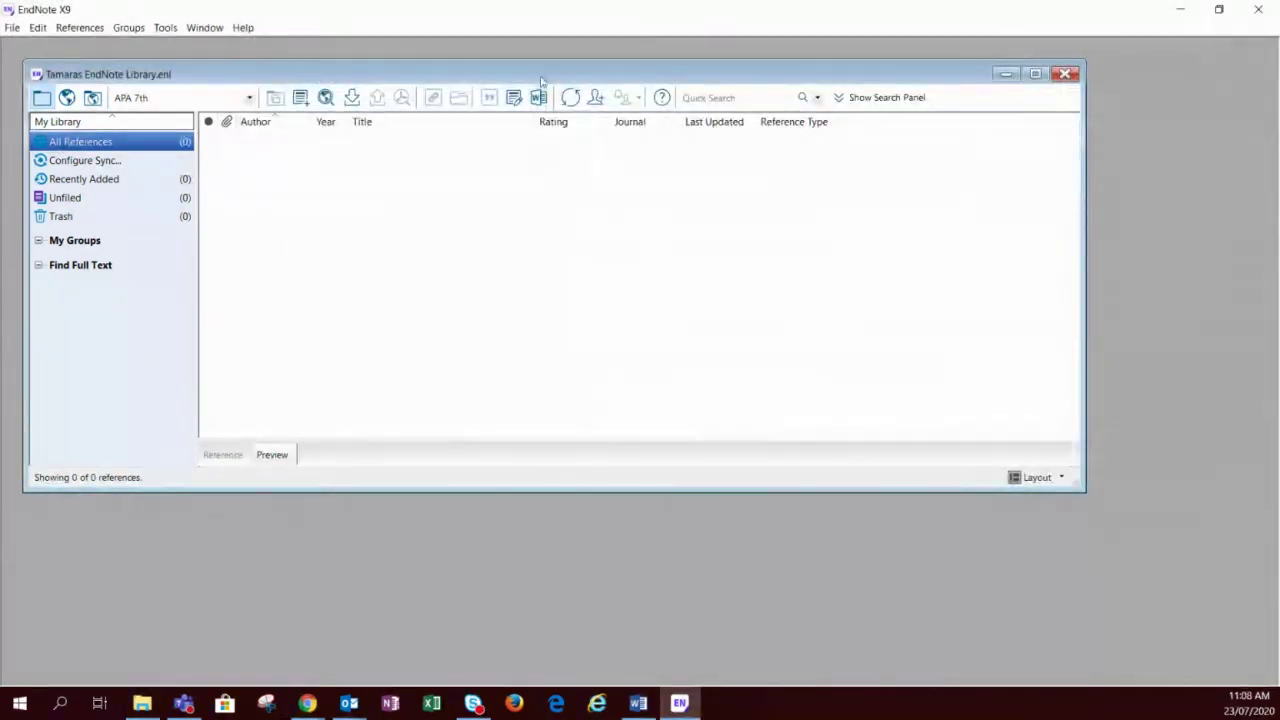
left_click(1036, 77)
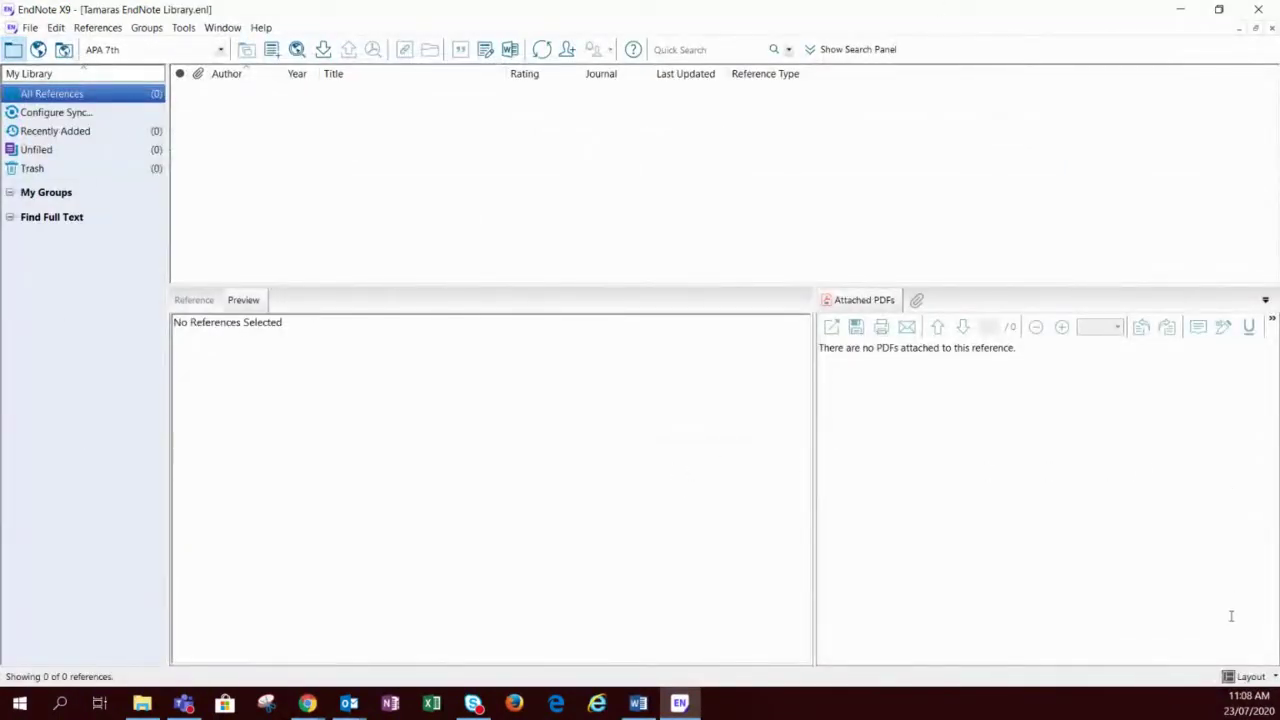
Try the Right layout for the reference panel and restore it to Bottom - Split.
left_click(1253, 679)
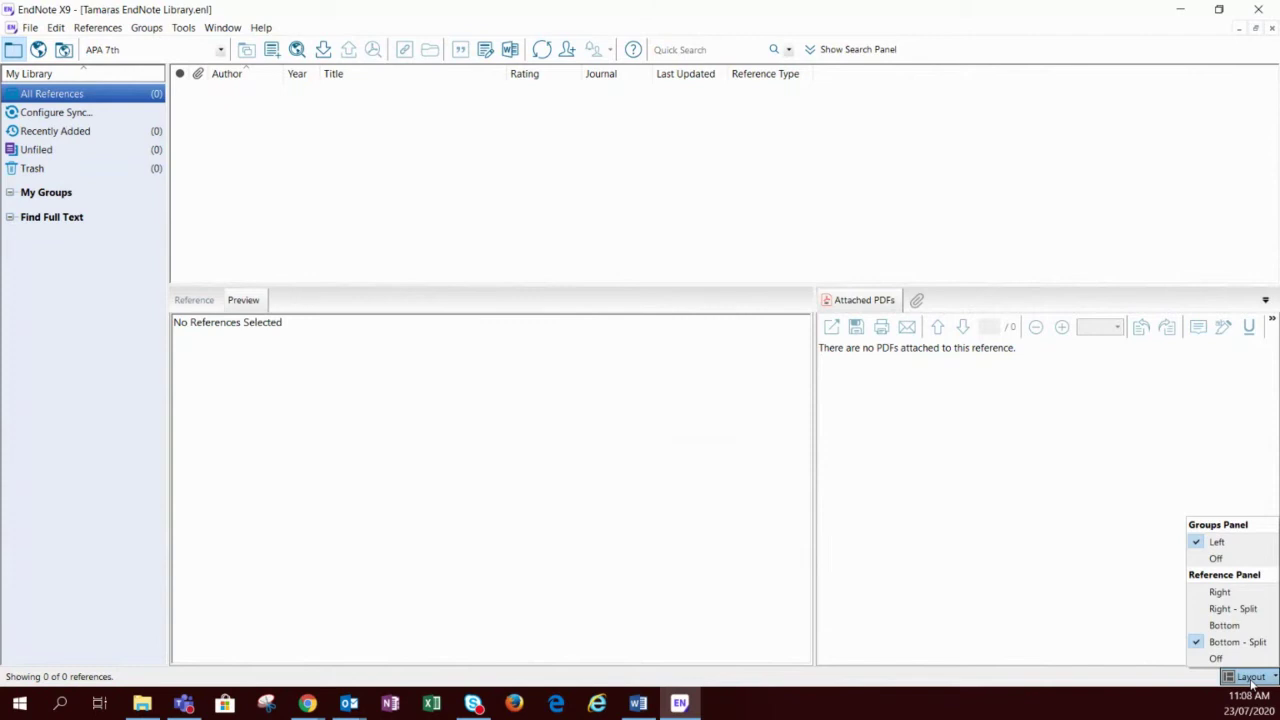
left_click(1219, 592)
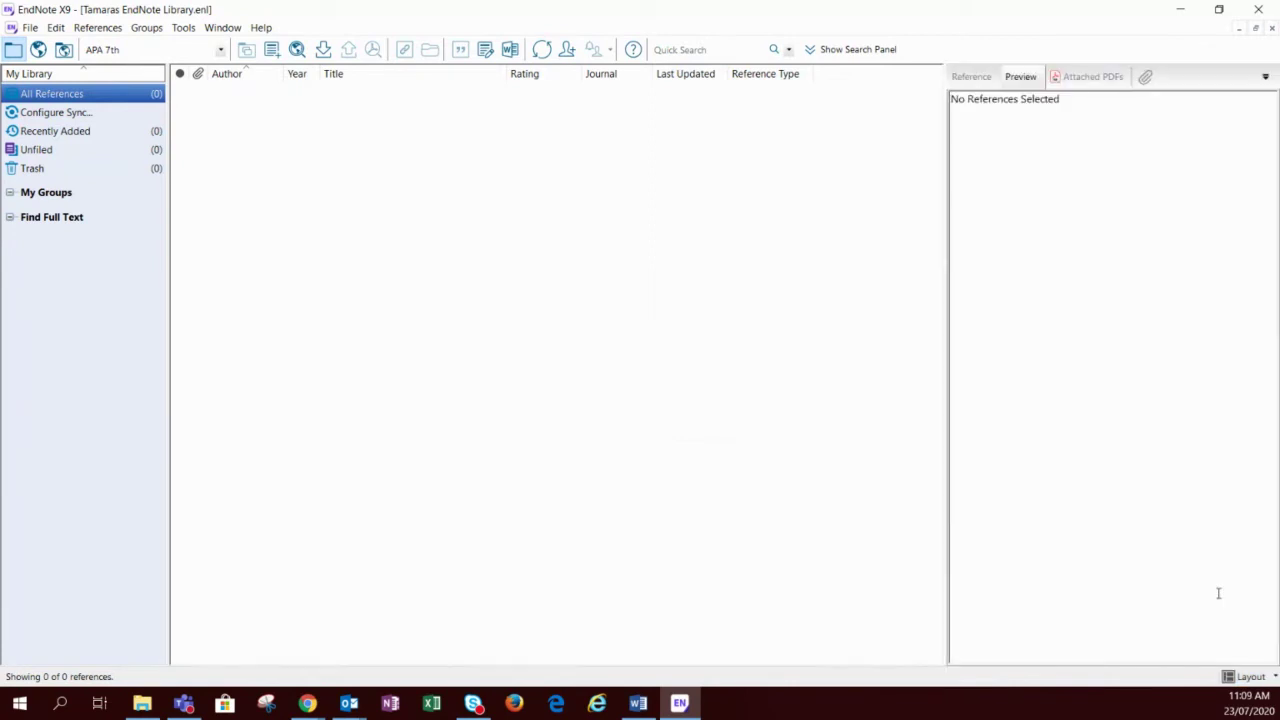
left_click(1247, 677)
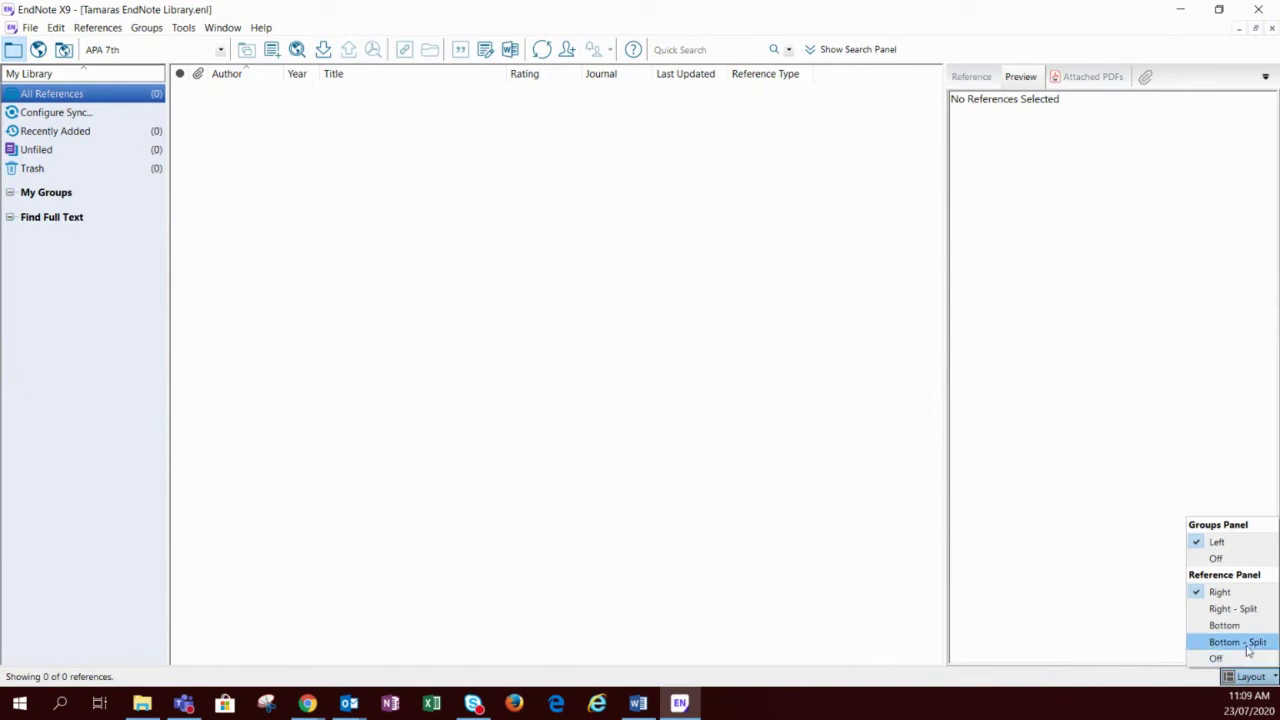
left_click(1247, 648)
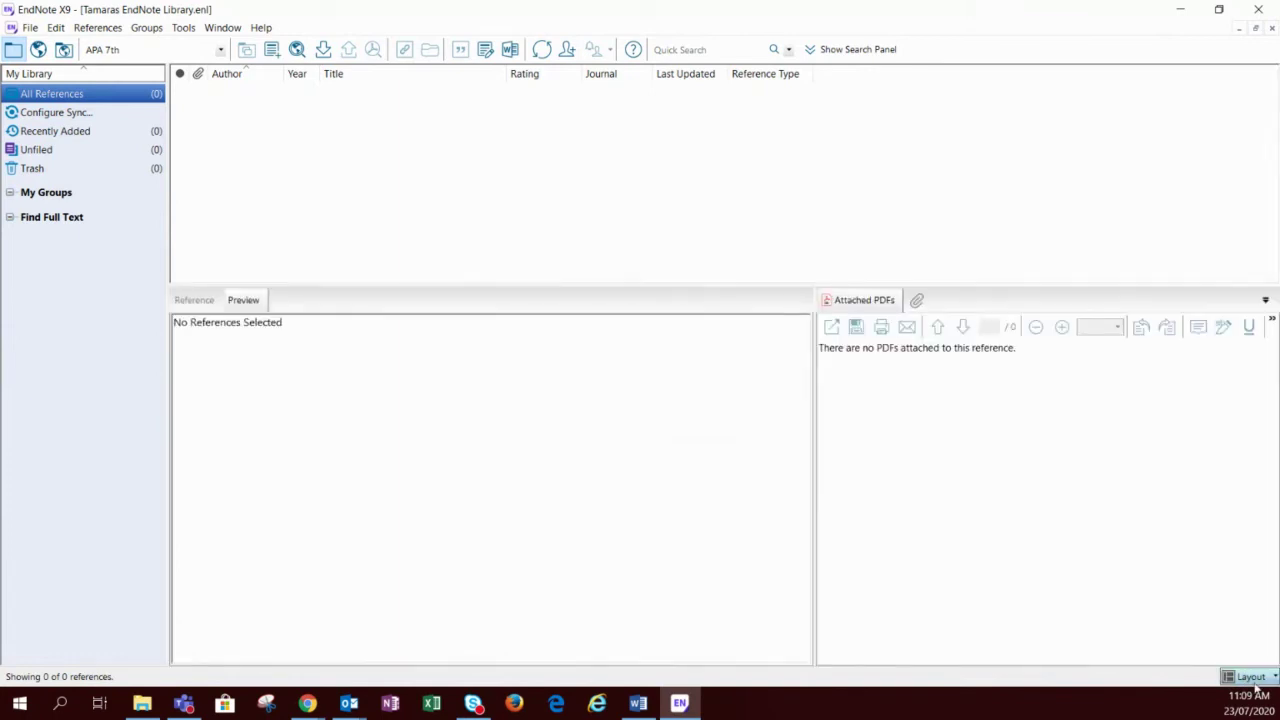
Turn the groups panel off and set it back to Left.
left_click(1256, 680)
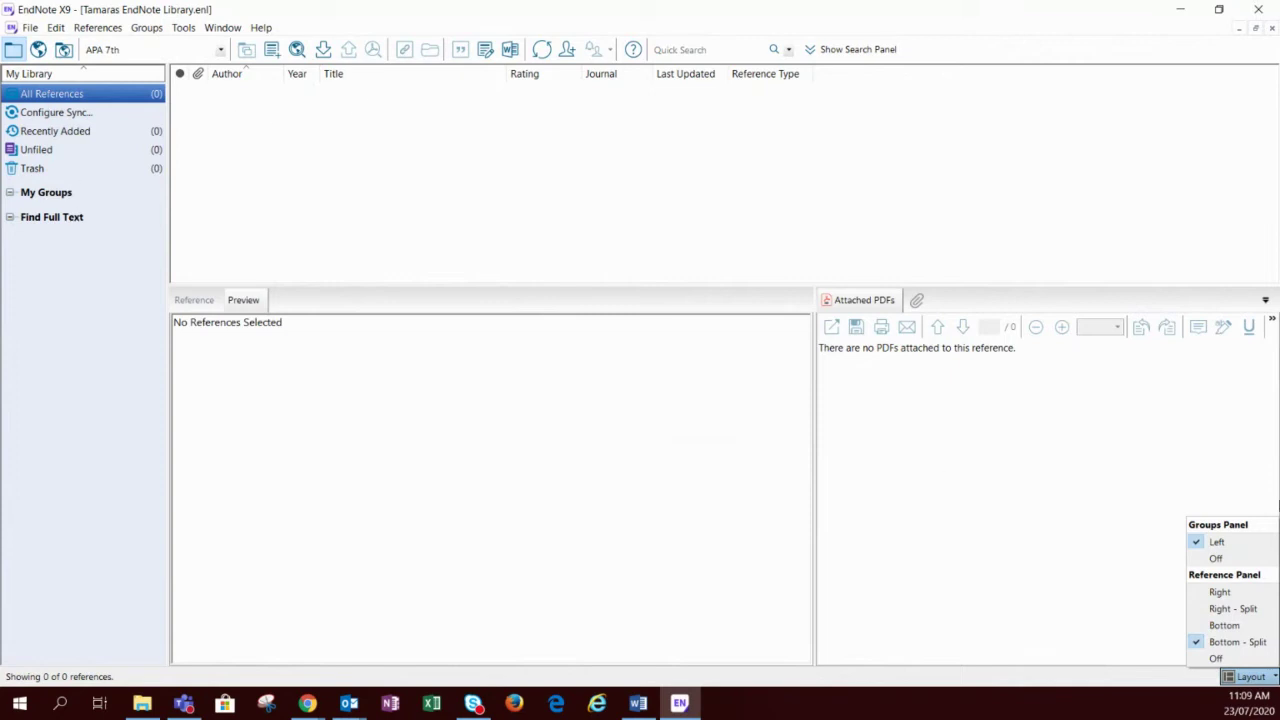
left_click(1216, 558)
left_click(1232, 677)
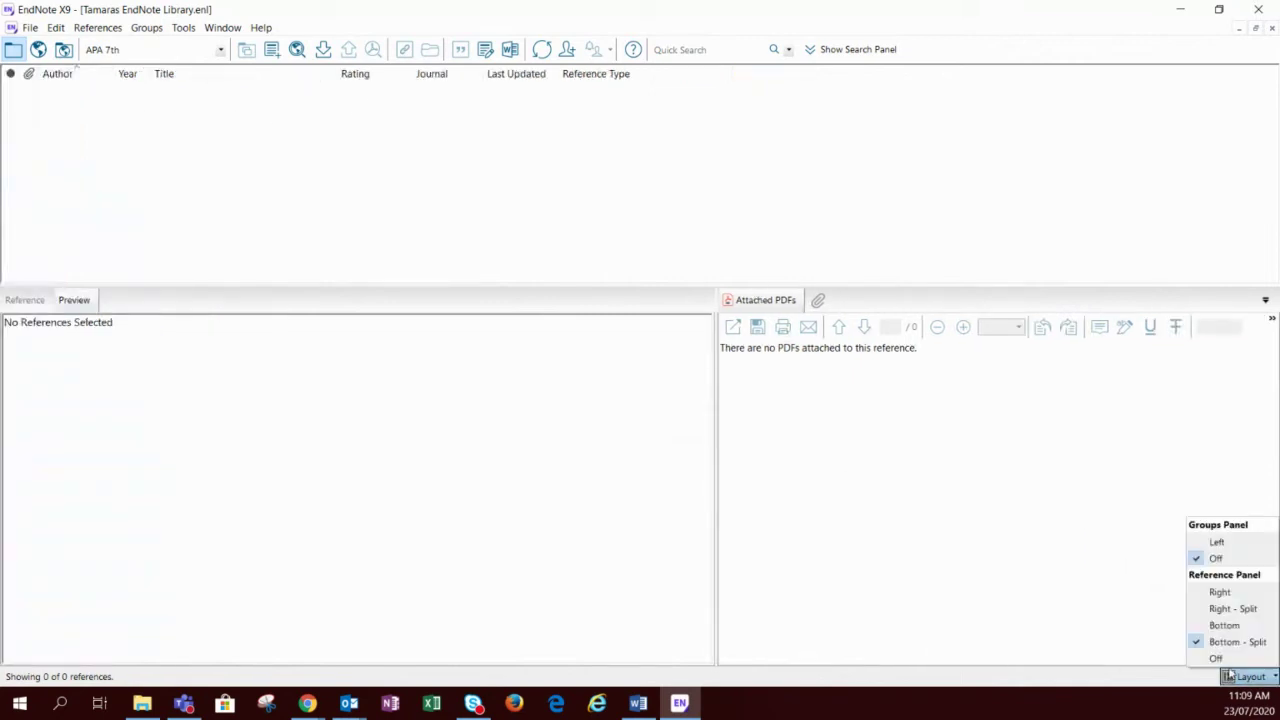
left_click(1222, 541)
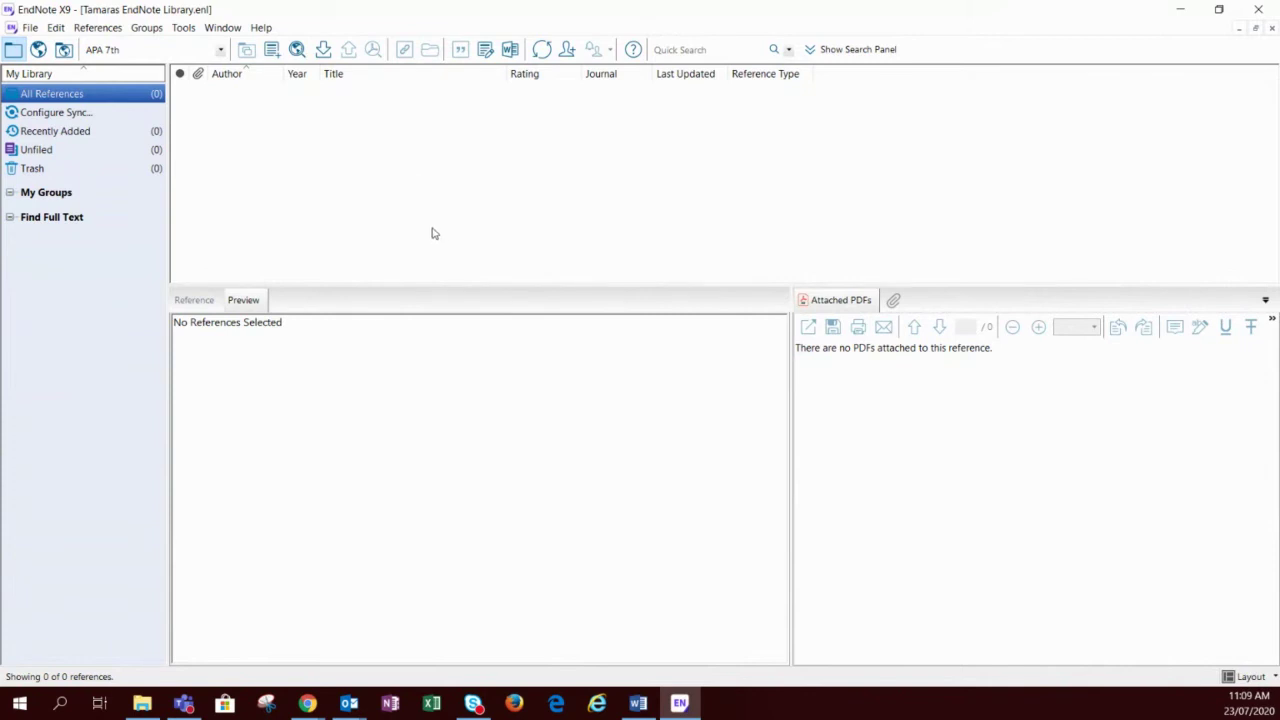
Review the available output styles and select APA 7th for the library.
left_click(125, 53)
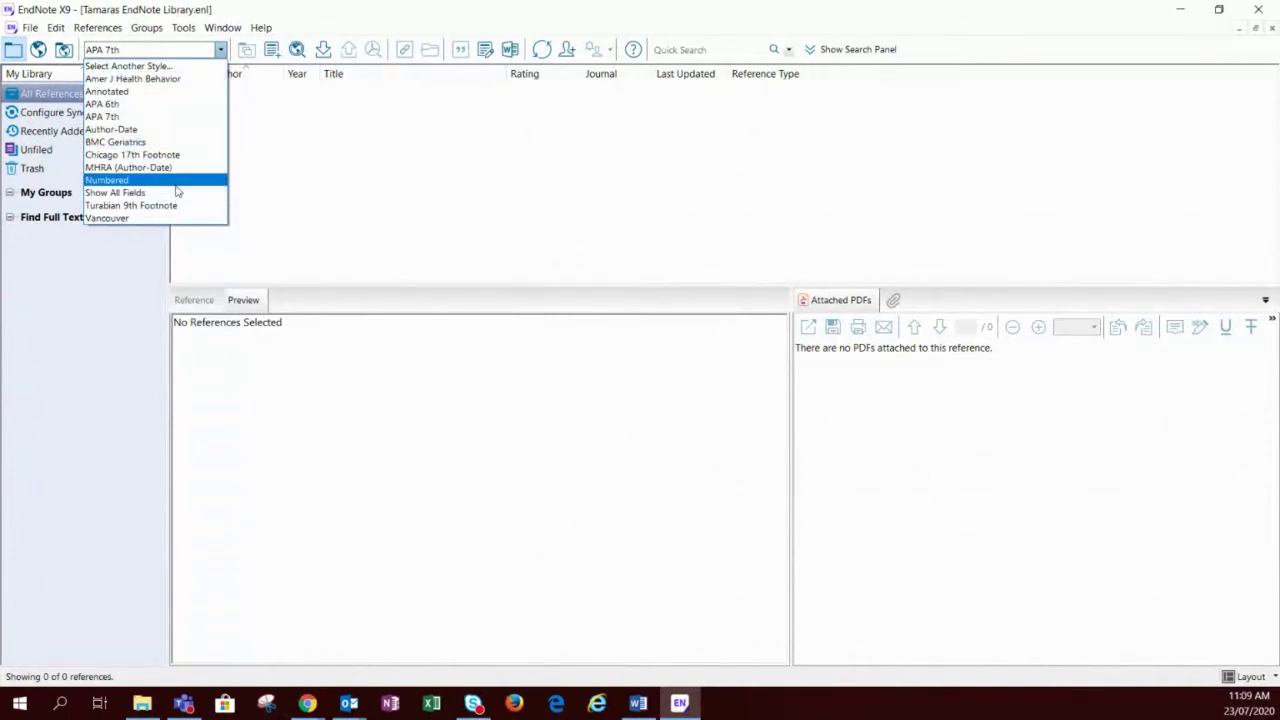
left_click(160, 119)
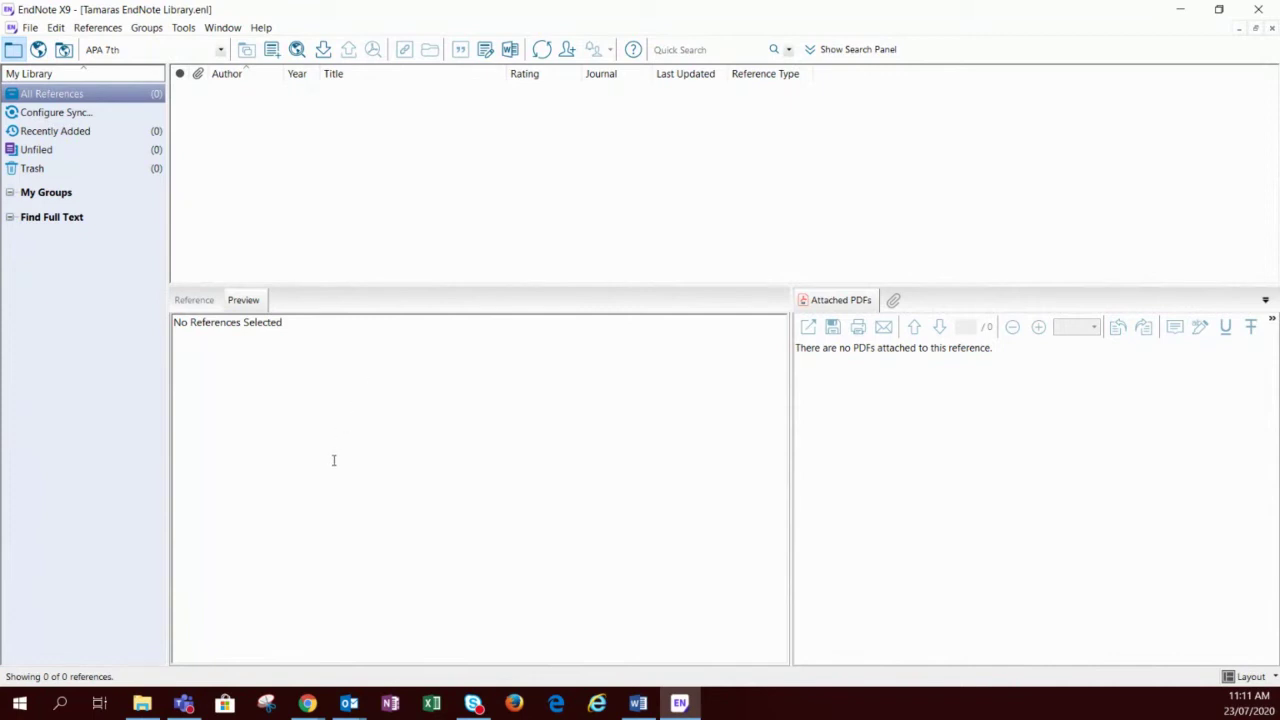
Switch to Chrome and bring up the Murdoch University Library home page.
right_click(345, 705)
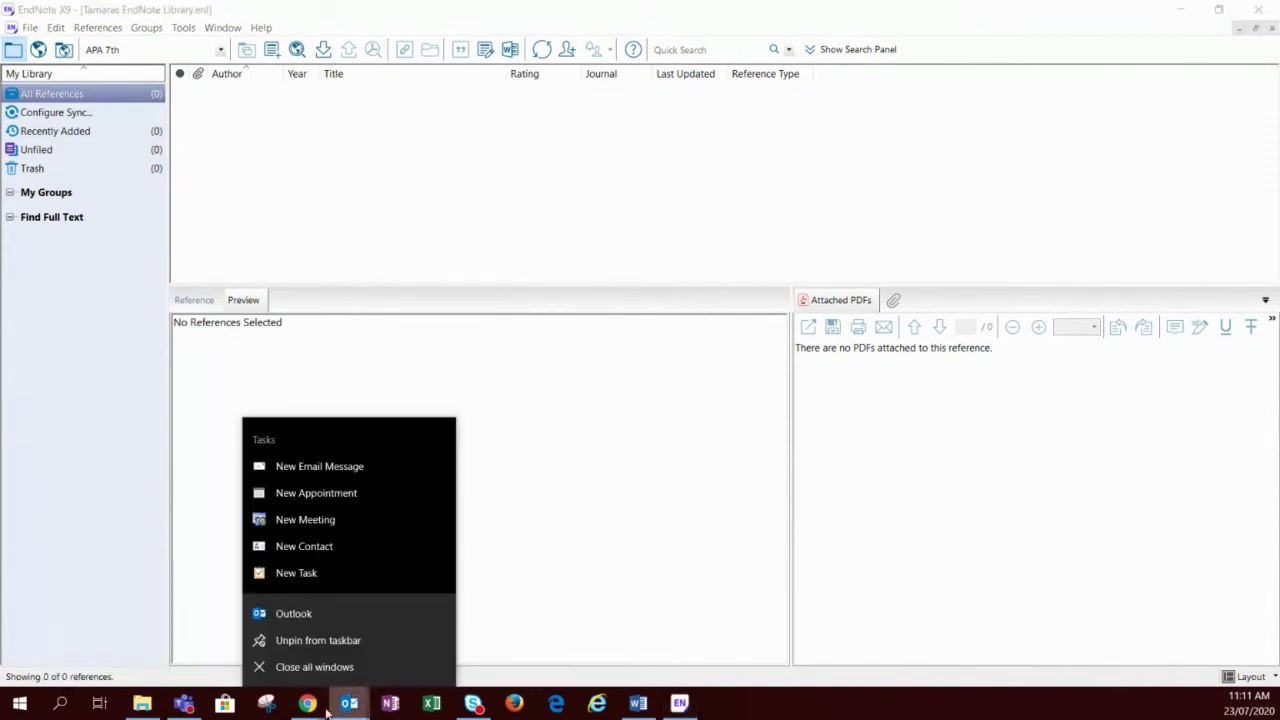
left_click(180, 641)
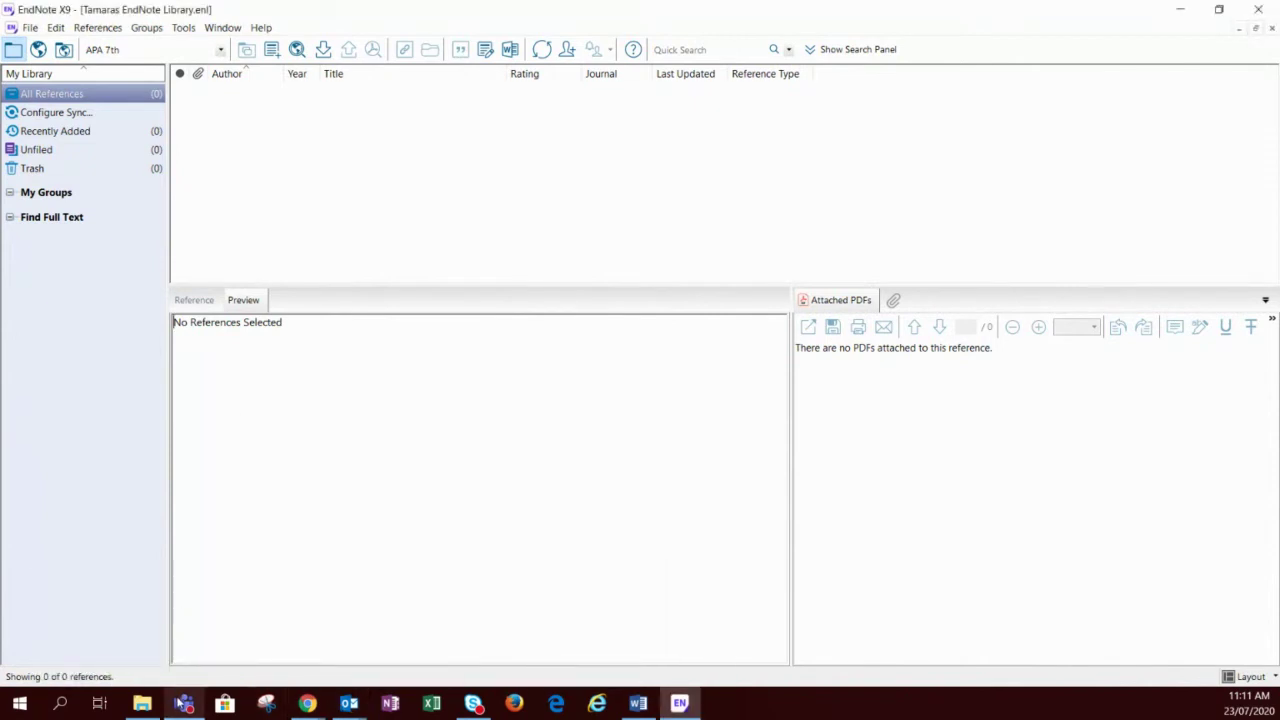
mouse_move(298, 711)
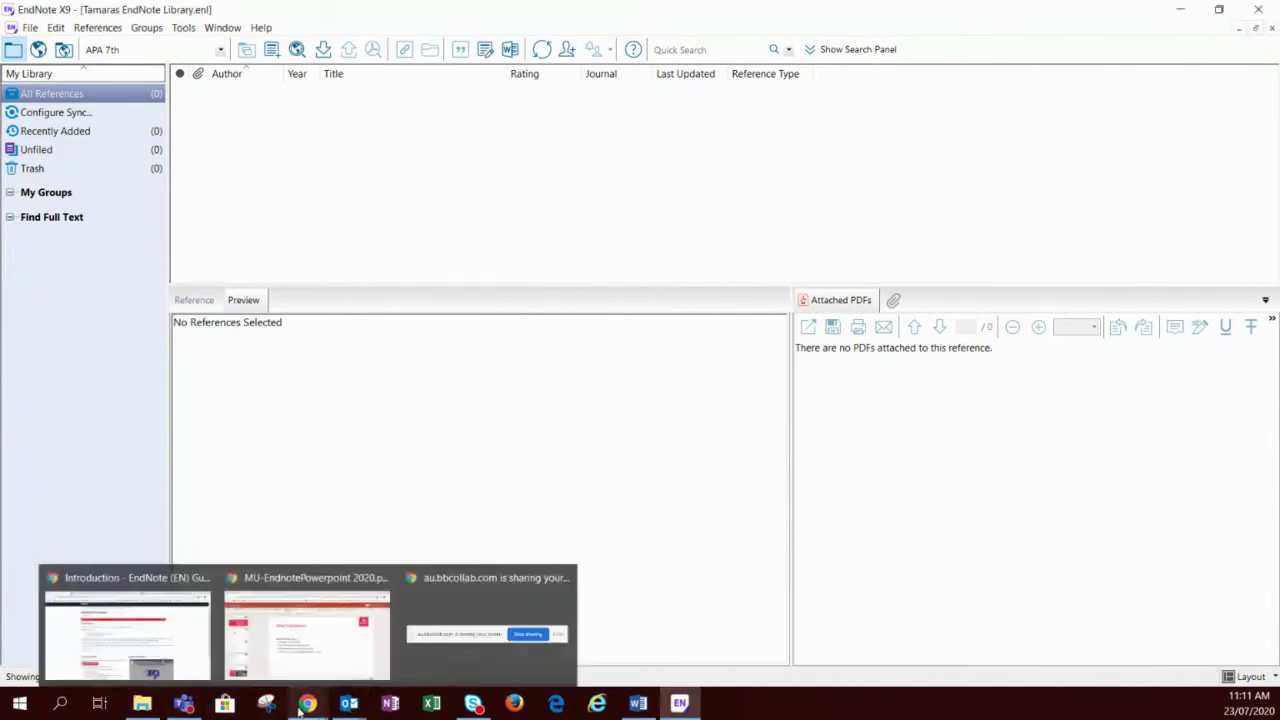
left_click(186, 650)
left_click(272, 13)
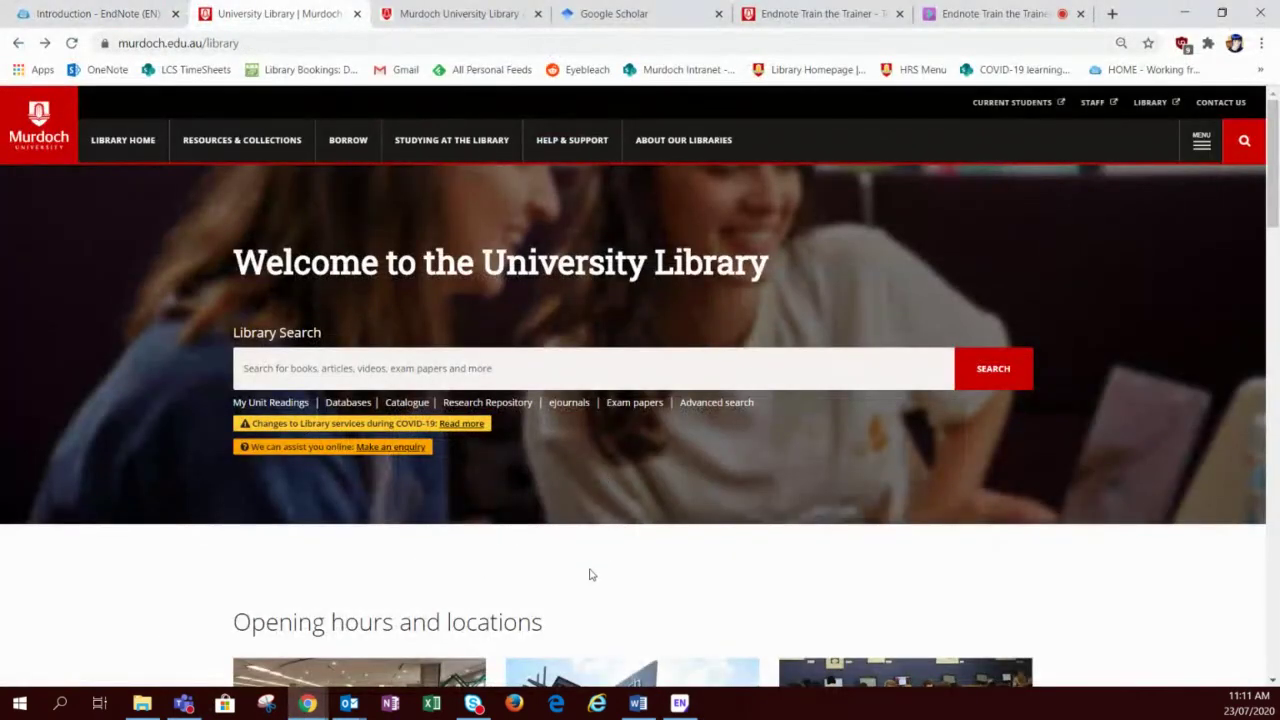
Search the library for "marine mammals" and limit the results to the Journal Article content type.
left_click(378, 368)
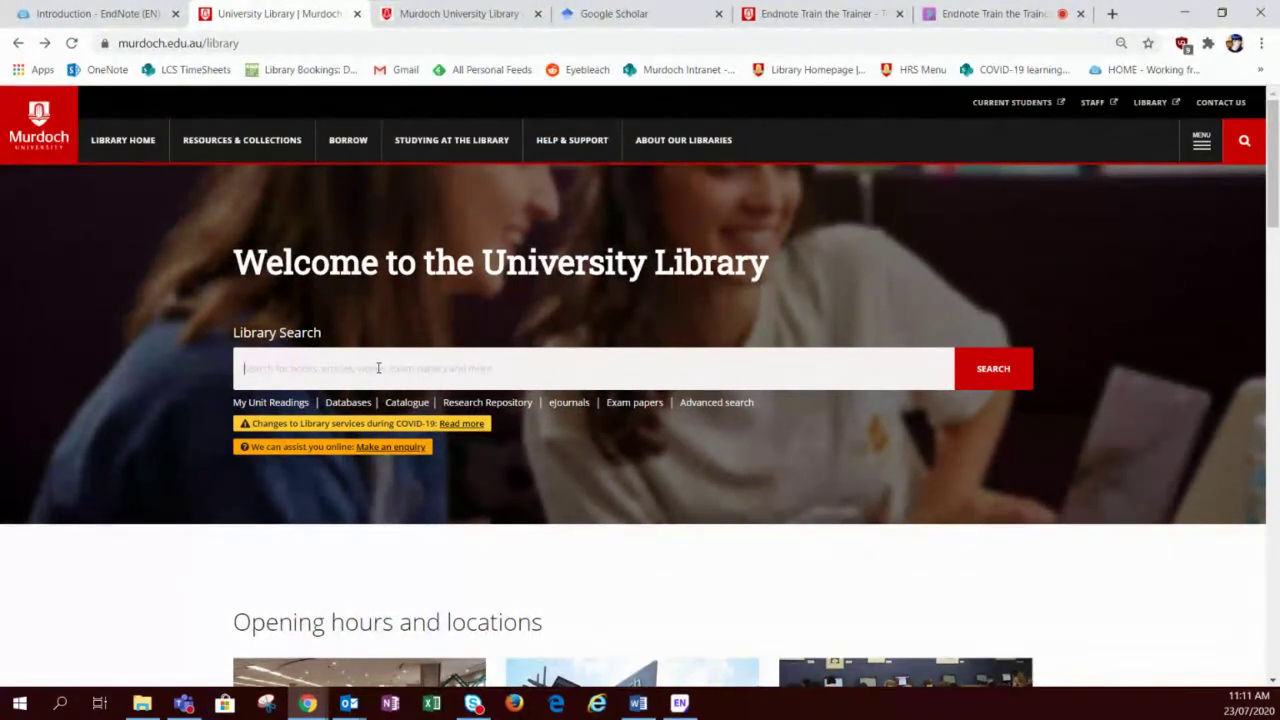
type("marine ma")
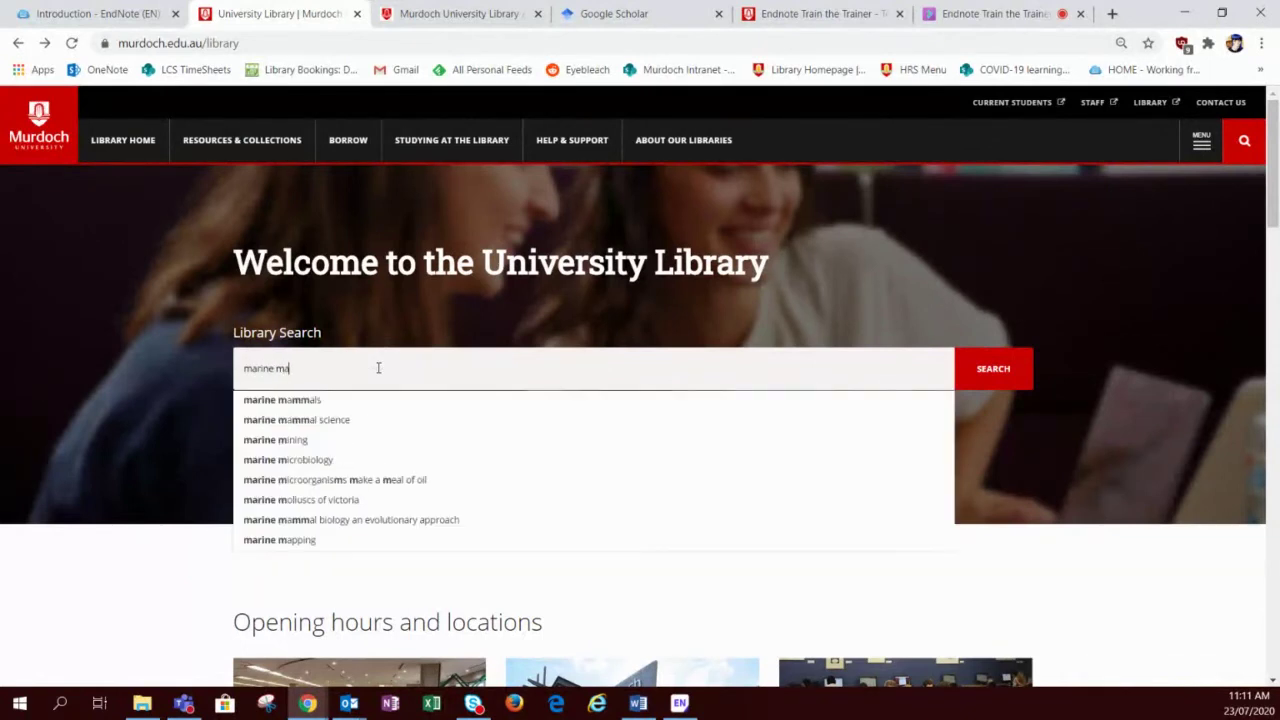
type("mma")
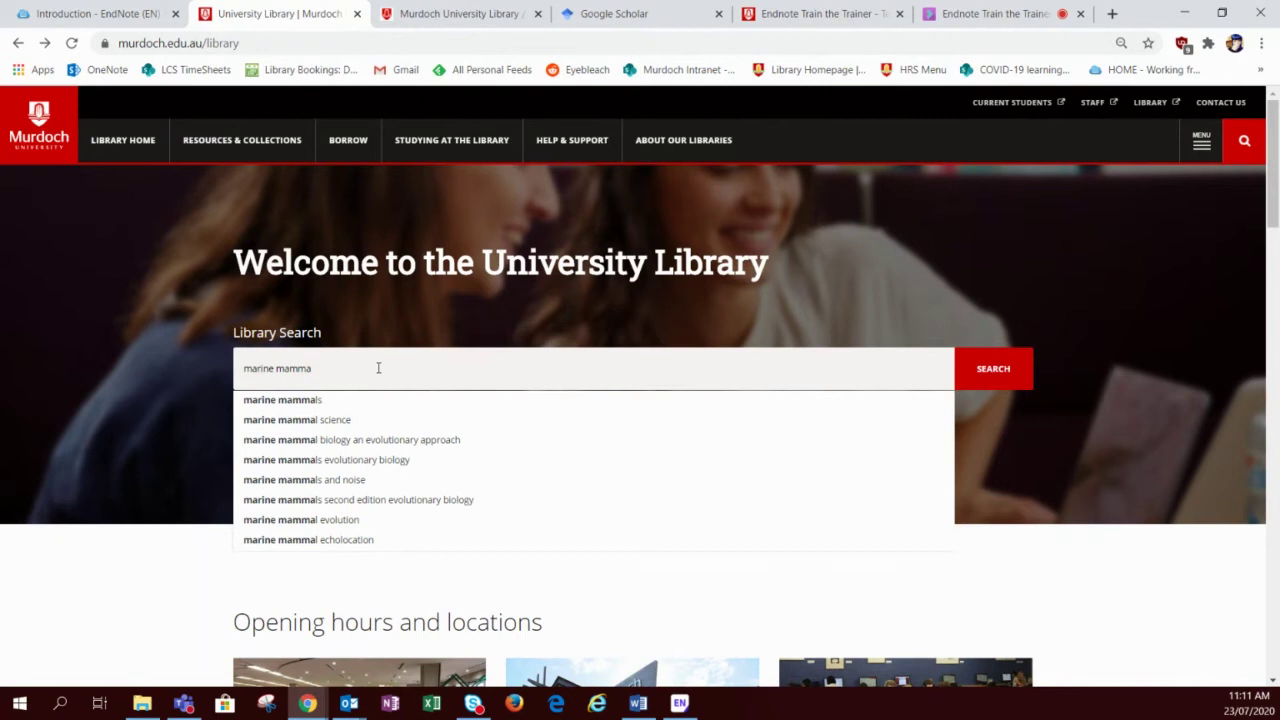
type("ls")
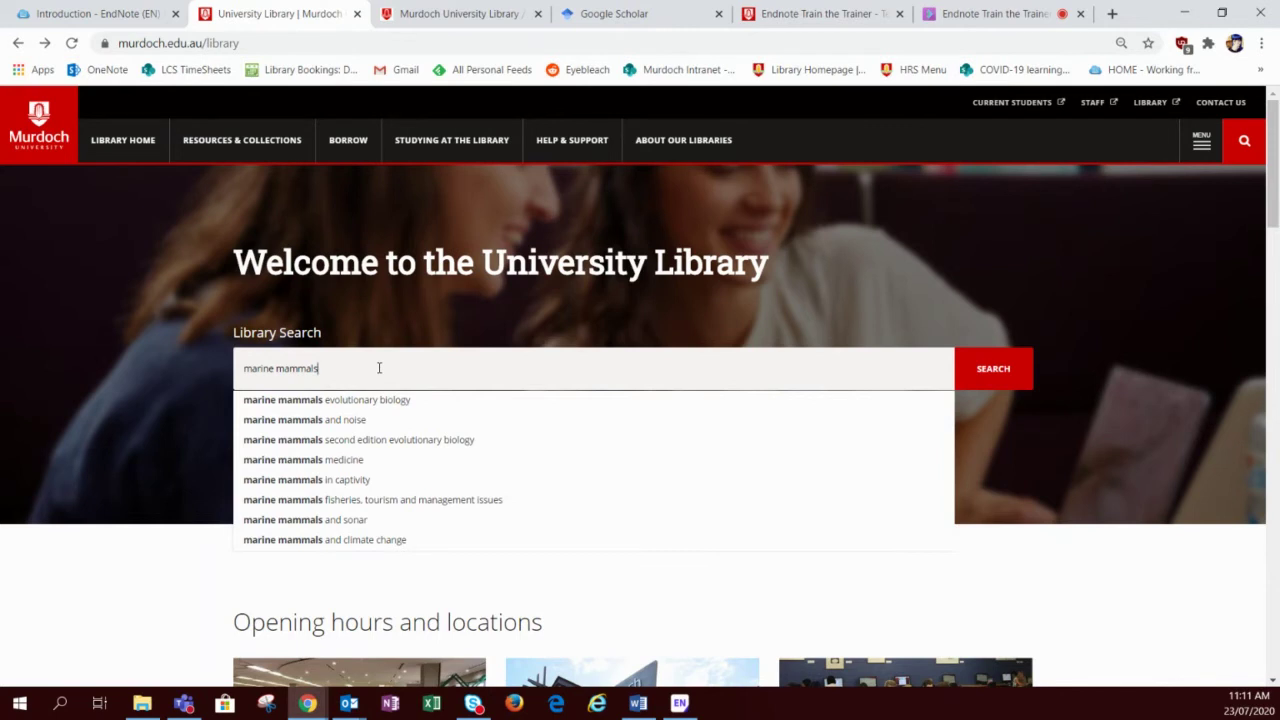
left_click(993, 369)
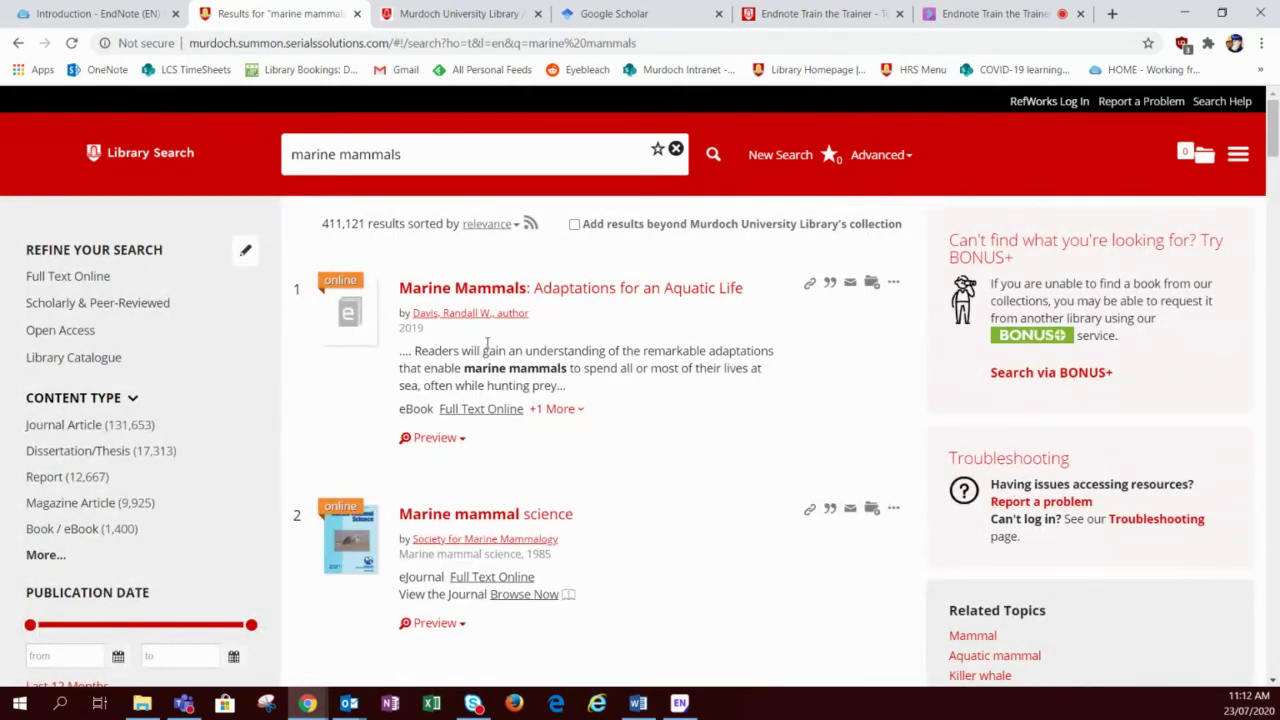
left_click(63, 424)
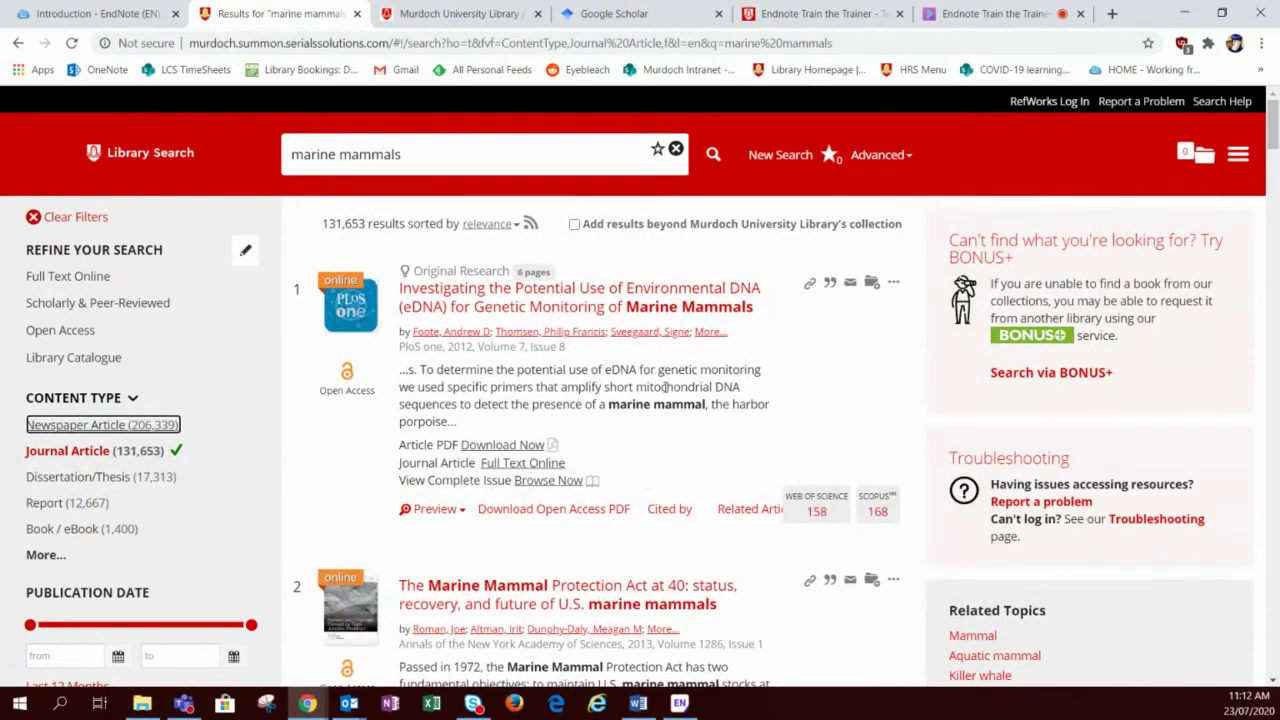
Export the first article, on environmental DNA for genetic monitoring of marine mammals, in EndNote format.
left_click(894, 286)
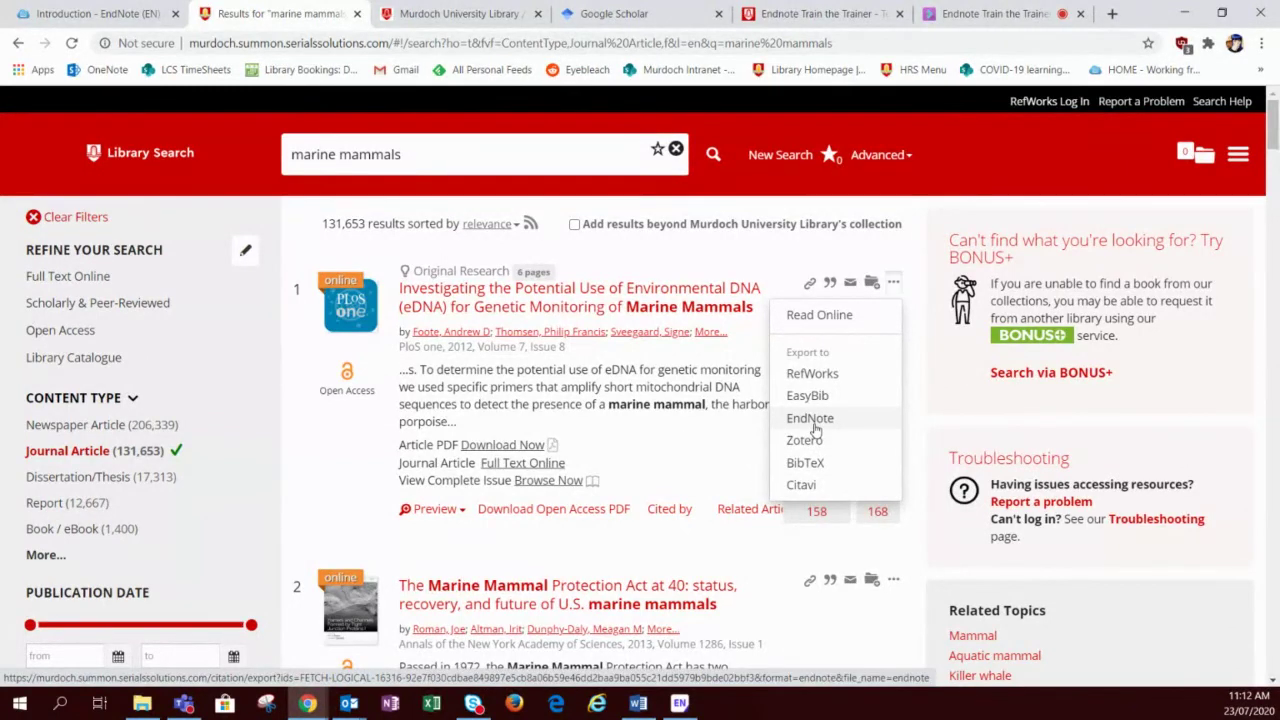
left_click(812, 419)
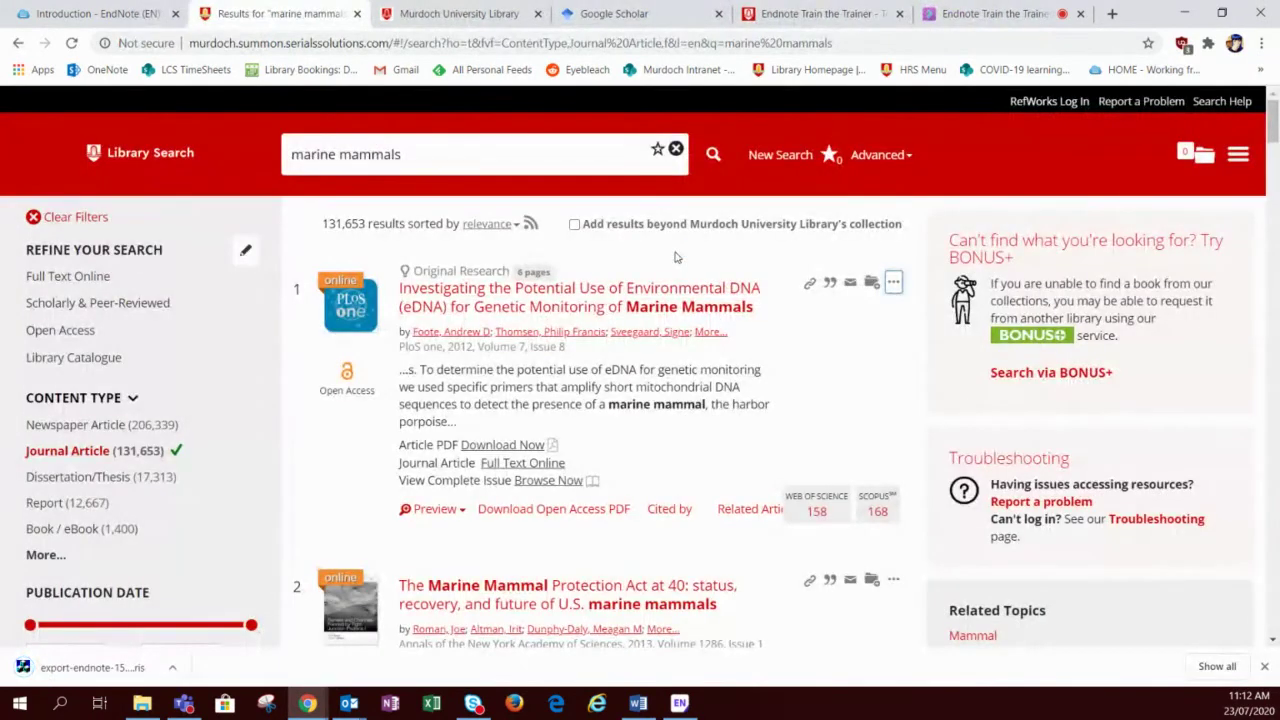
left_click(894, 287)
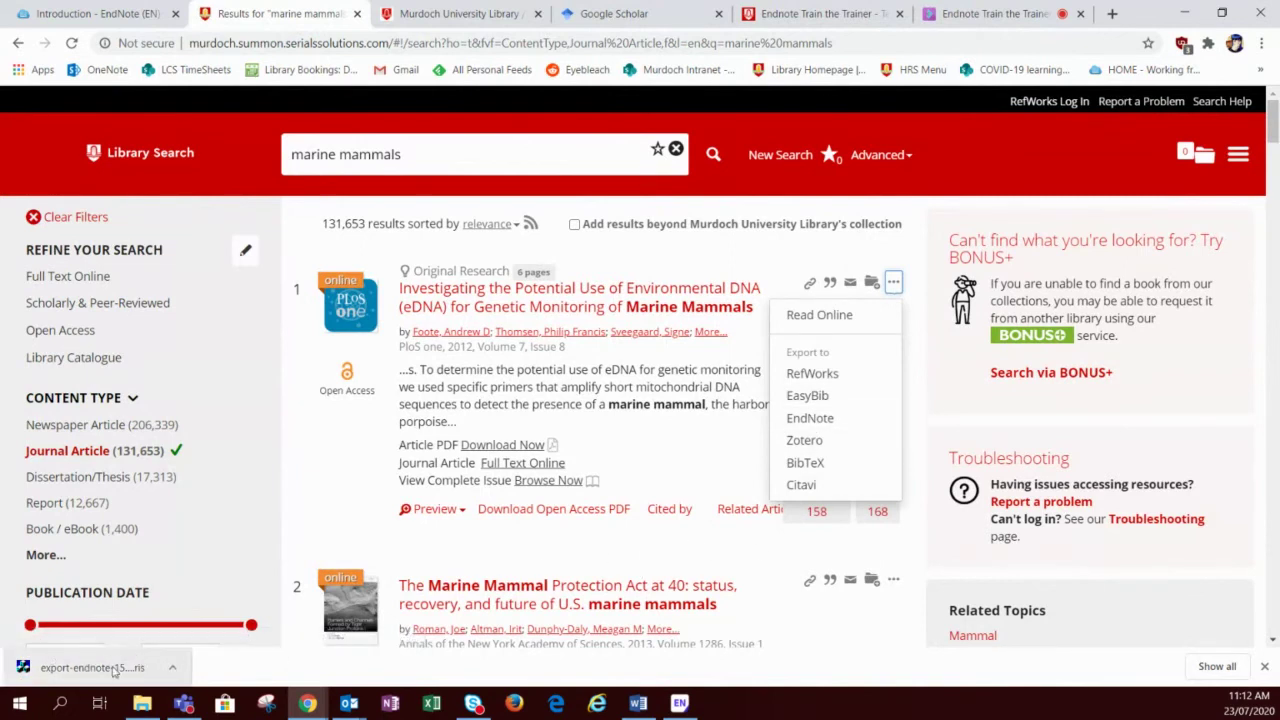
Save the second, third and fourth marine mammals search results to the temporary saved items folder.
left_click(337, 504)
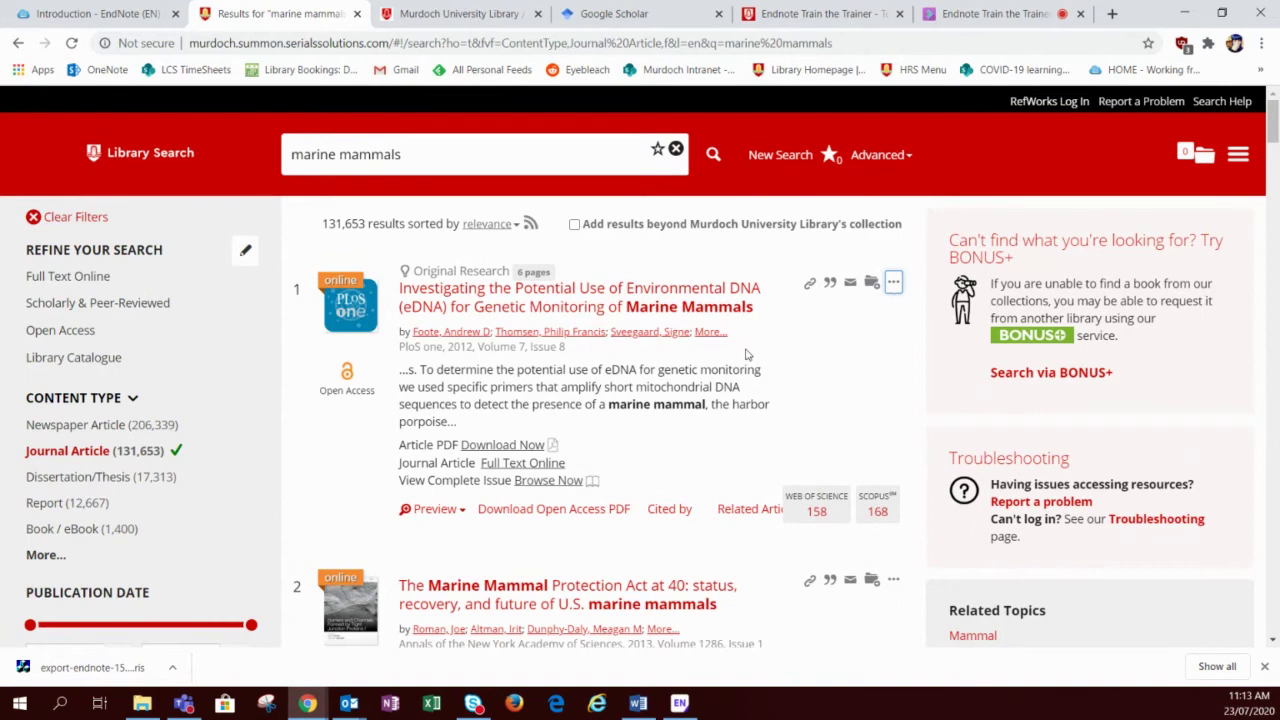
scroll(745, 354, "down", 2)
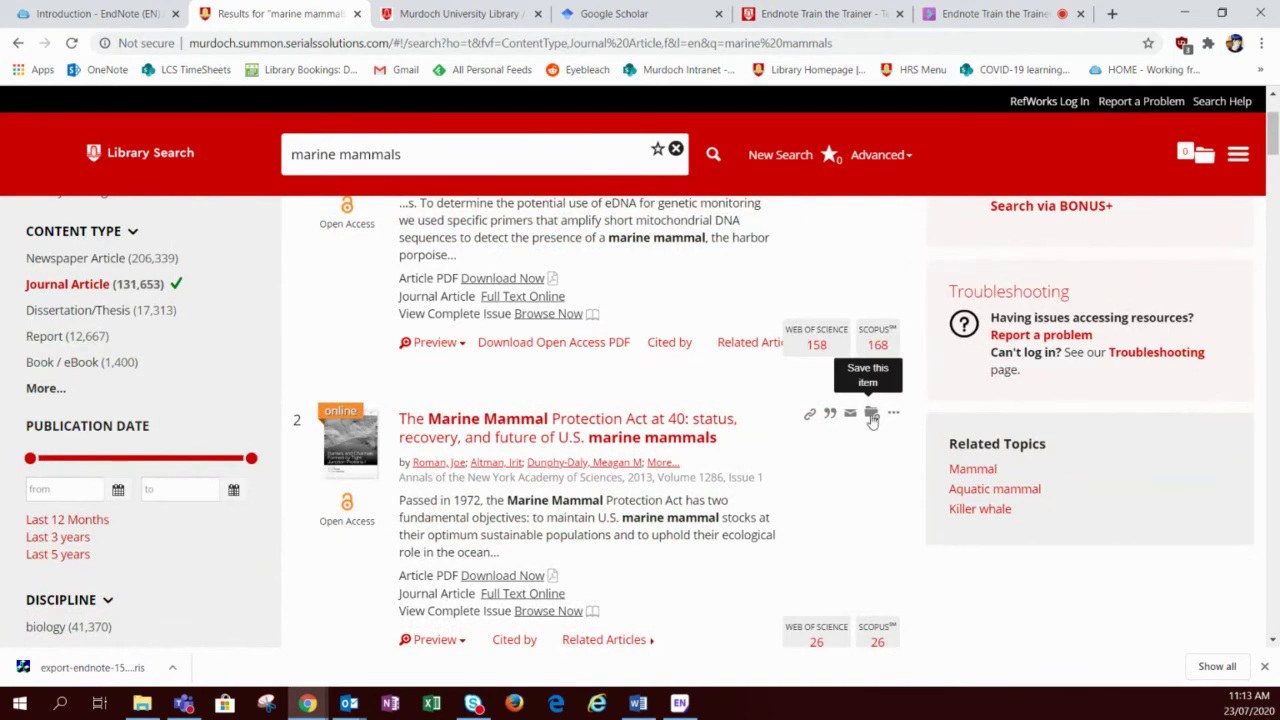
left_click(871, 416)
scroll(857, 509, "down", 3)
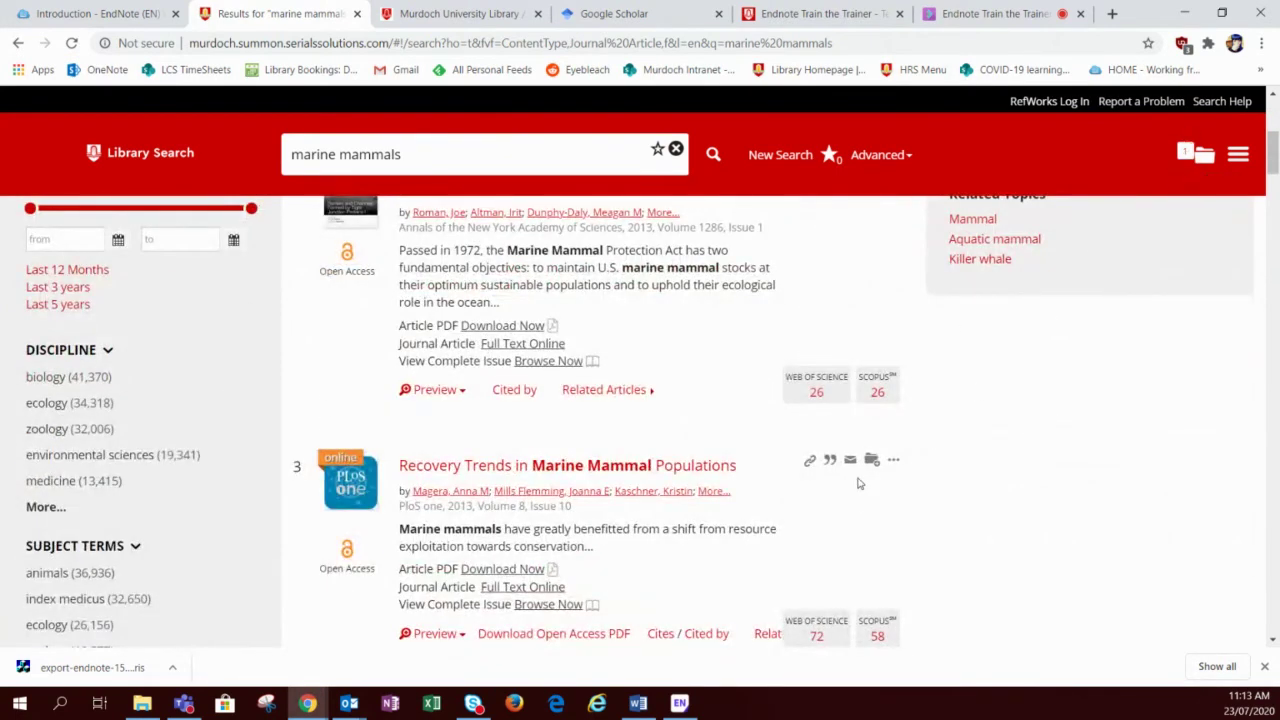
left_click(872, 462)
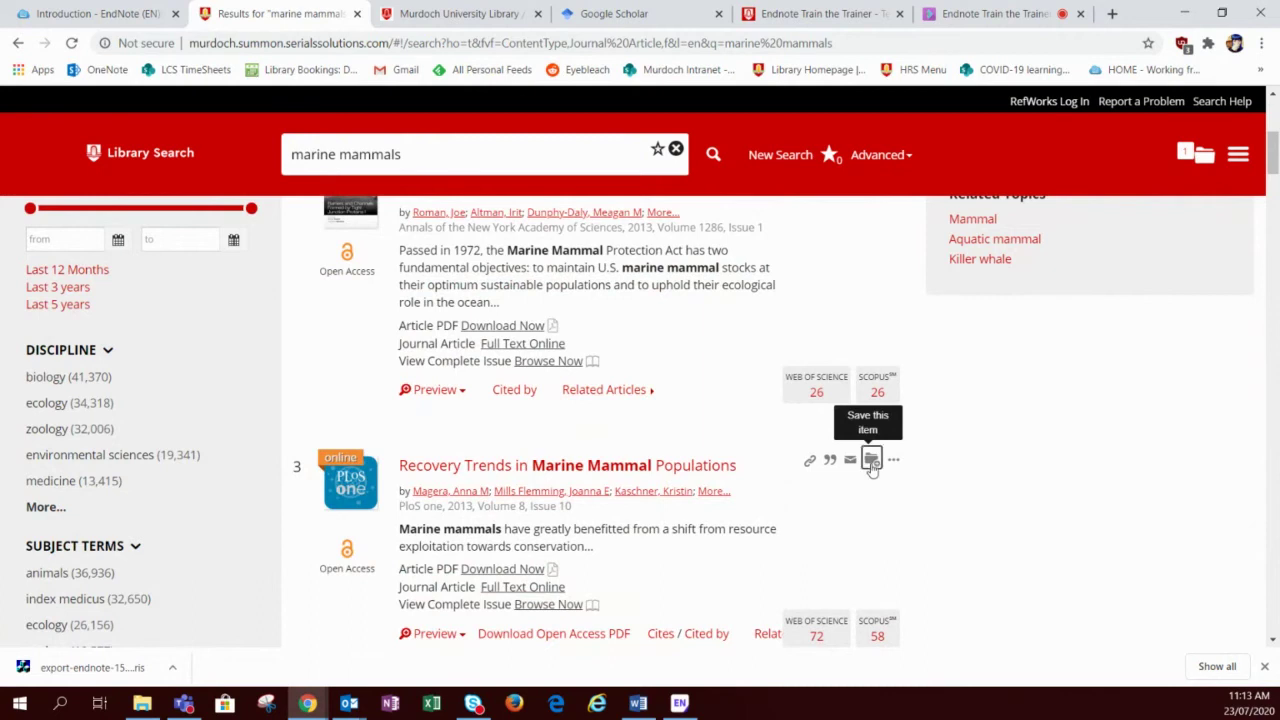
scroll(873, 467, "down", 2)
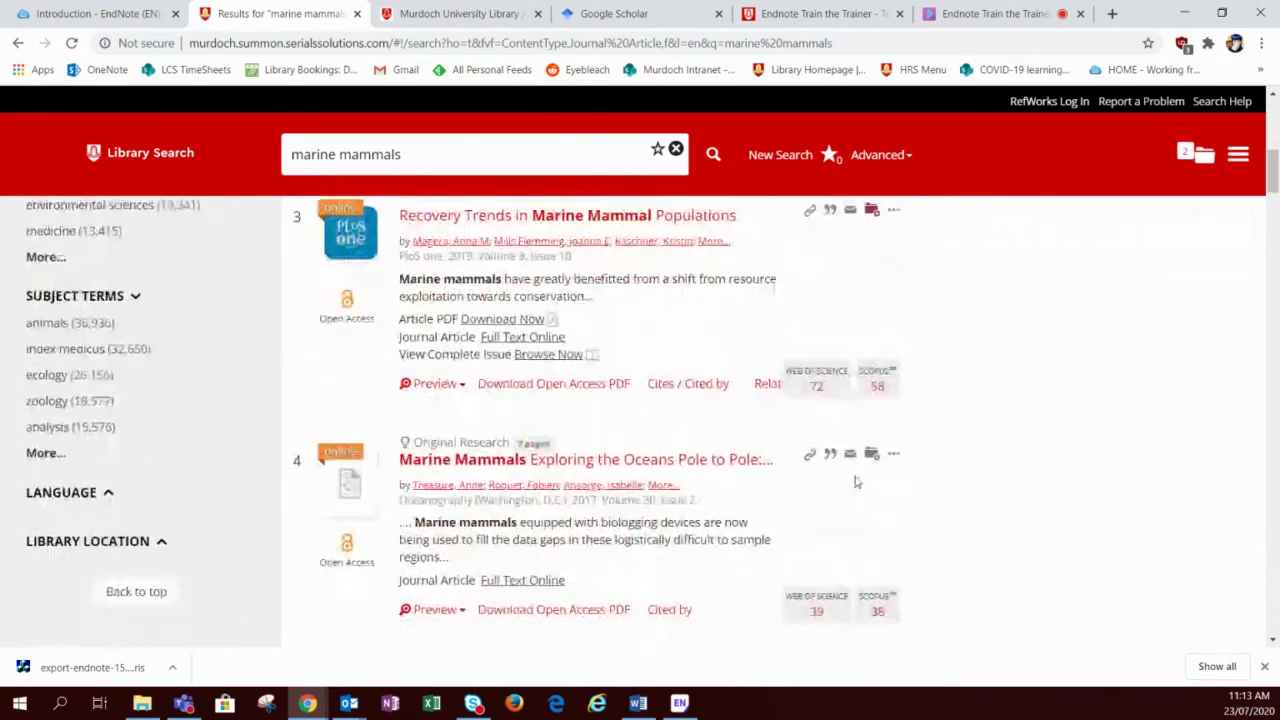
left_click(871, 457)
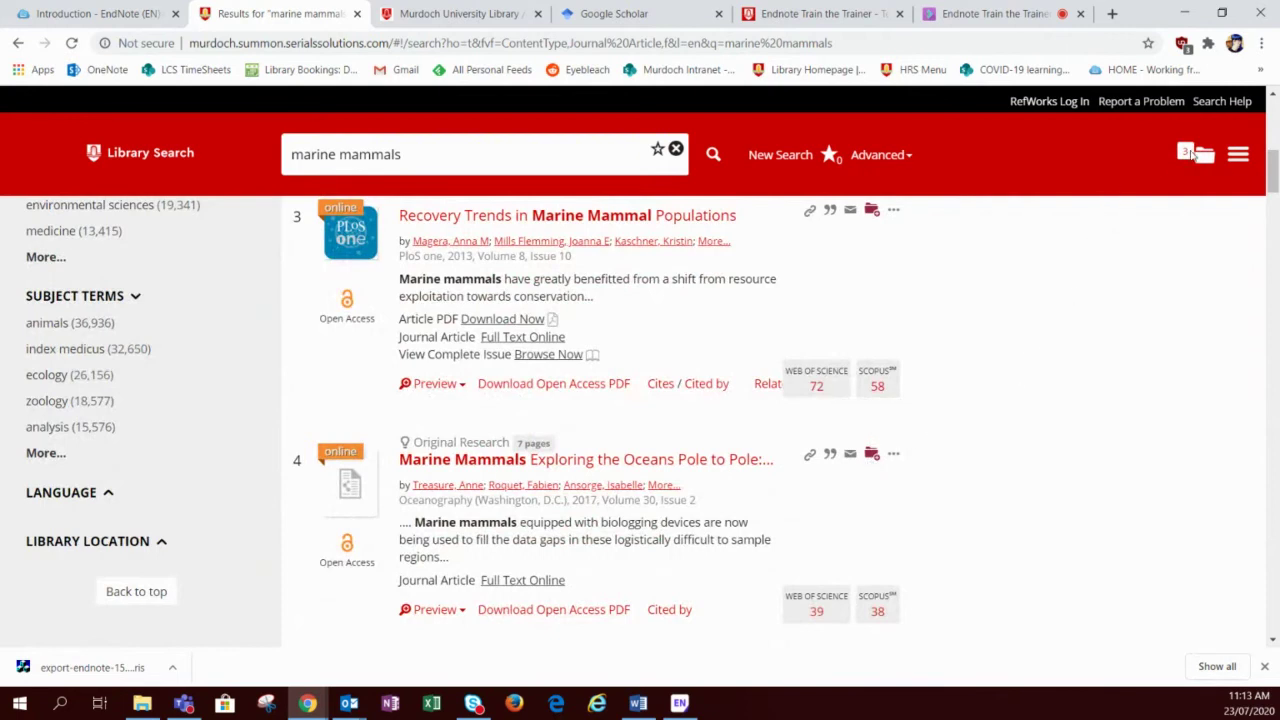
Review the saved items folder and export its three articles in EndNote format.
left_click(1207, 160)
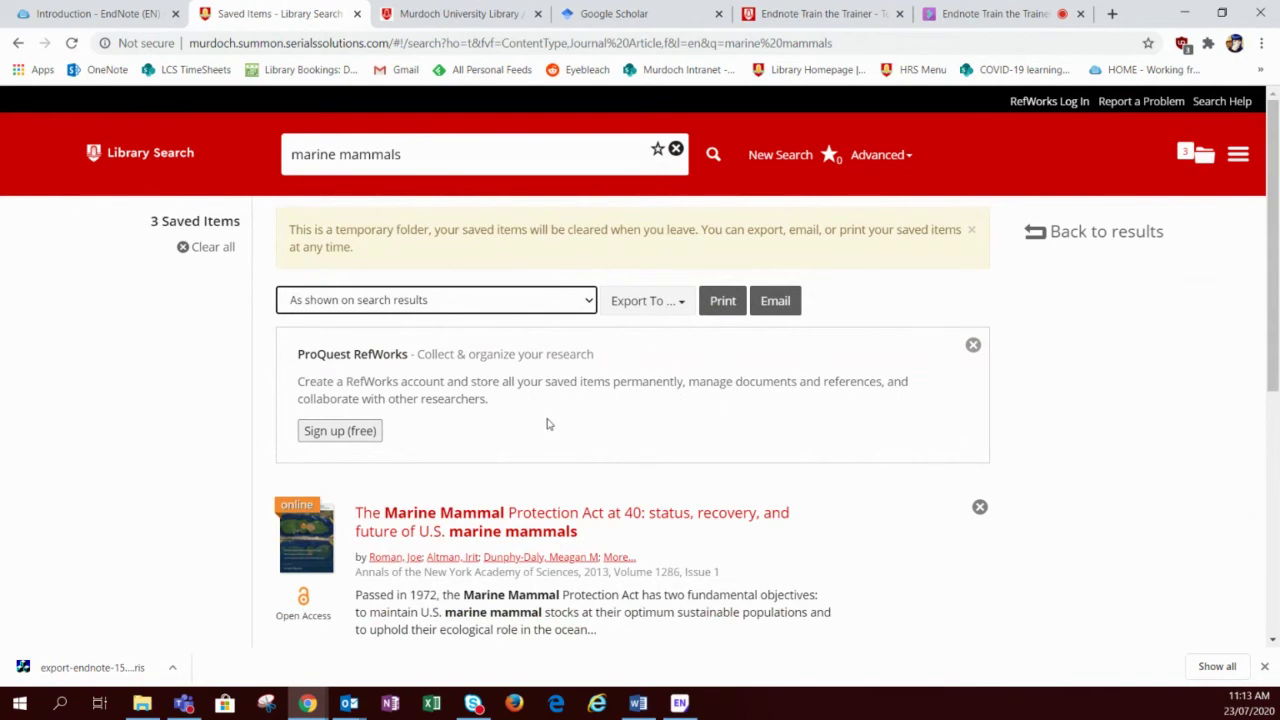
scroll(549, 425, "down", 4)
scroll(549, 434, "up", 4)
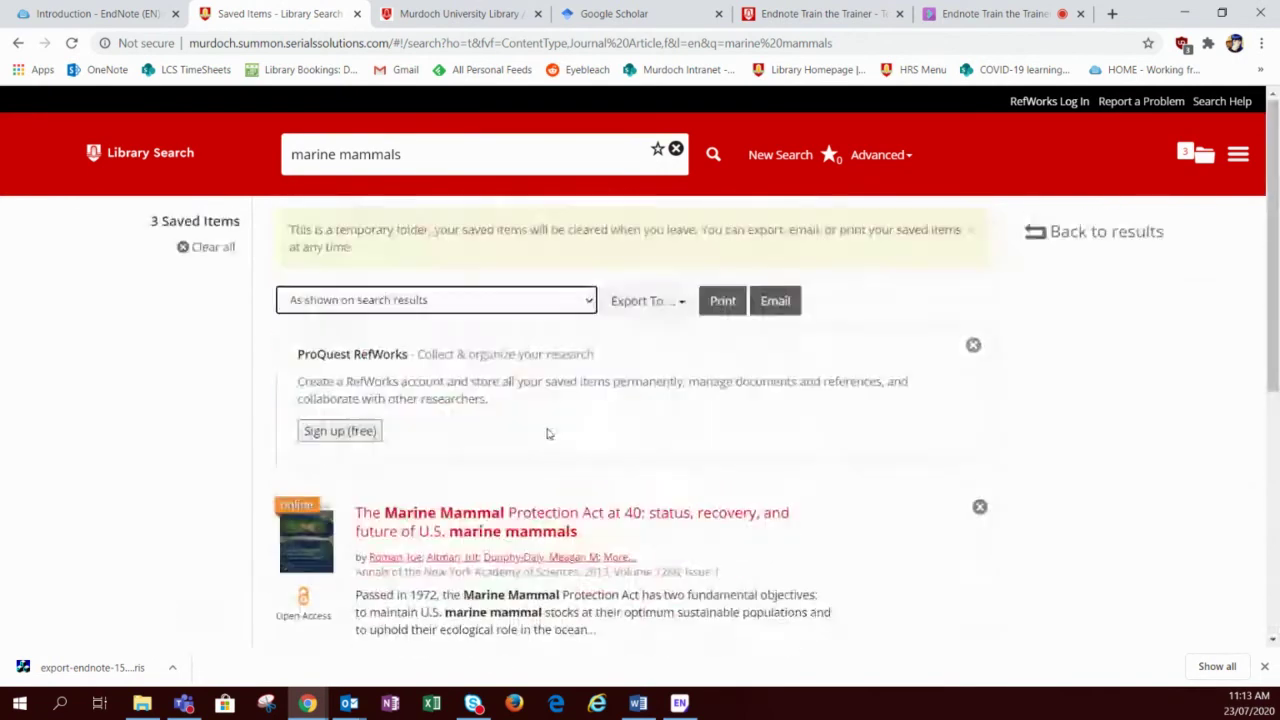
left_click(669, 312)
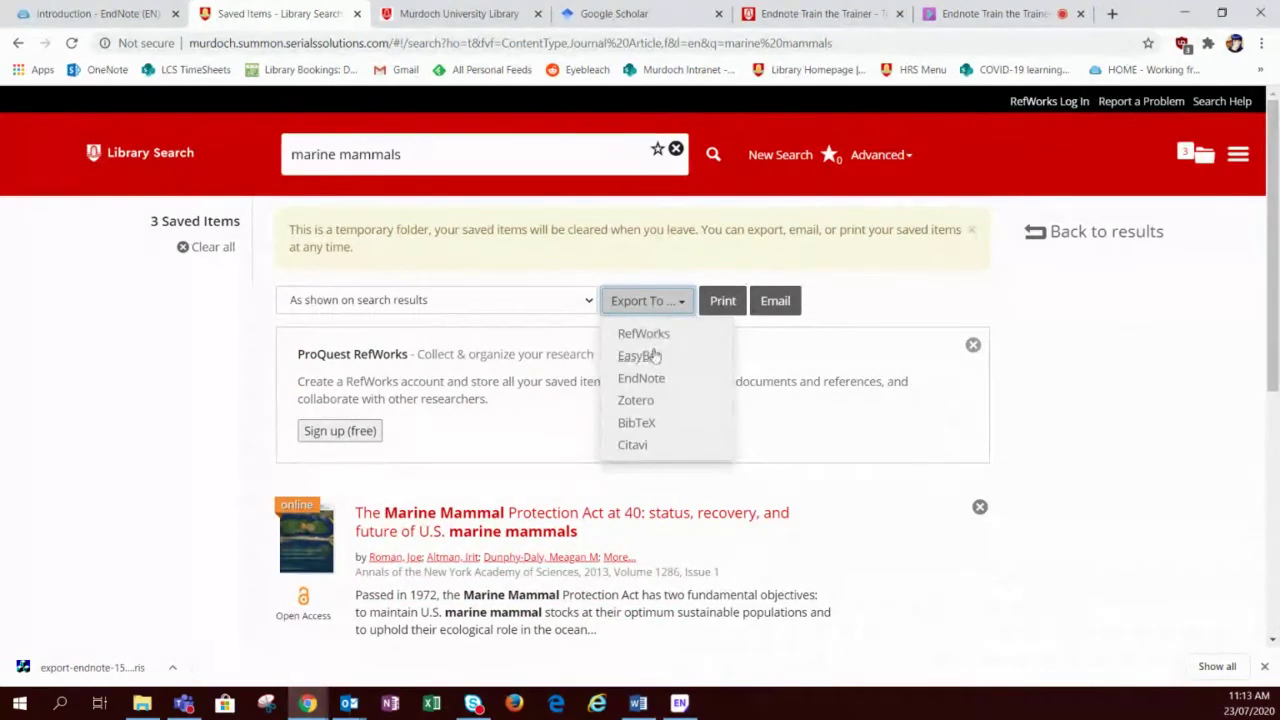
left_click(645, 382)
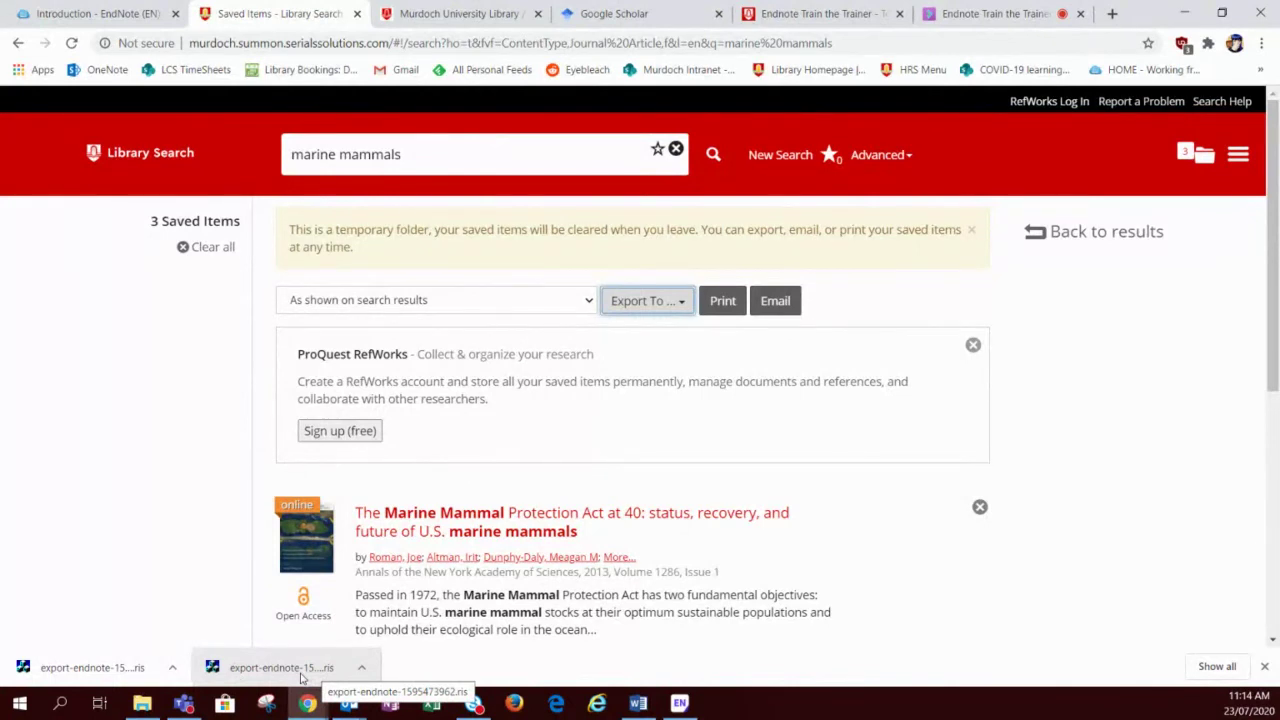
Import both downloaded RIS export files into the EndNote library, returning to Chrome for the second file.
left_click(80, 670)
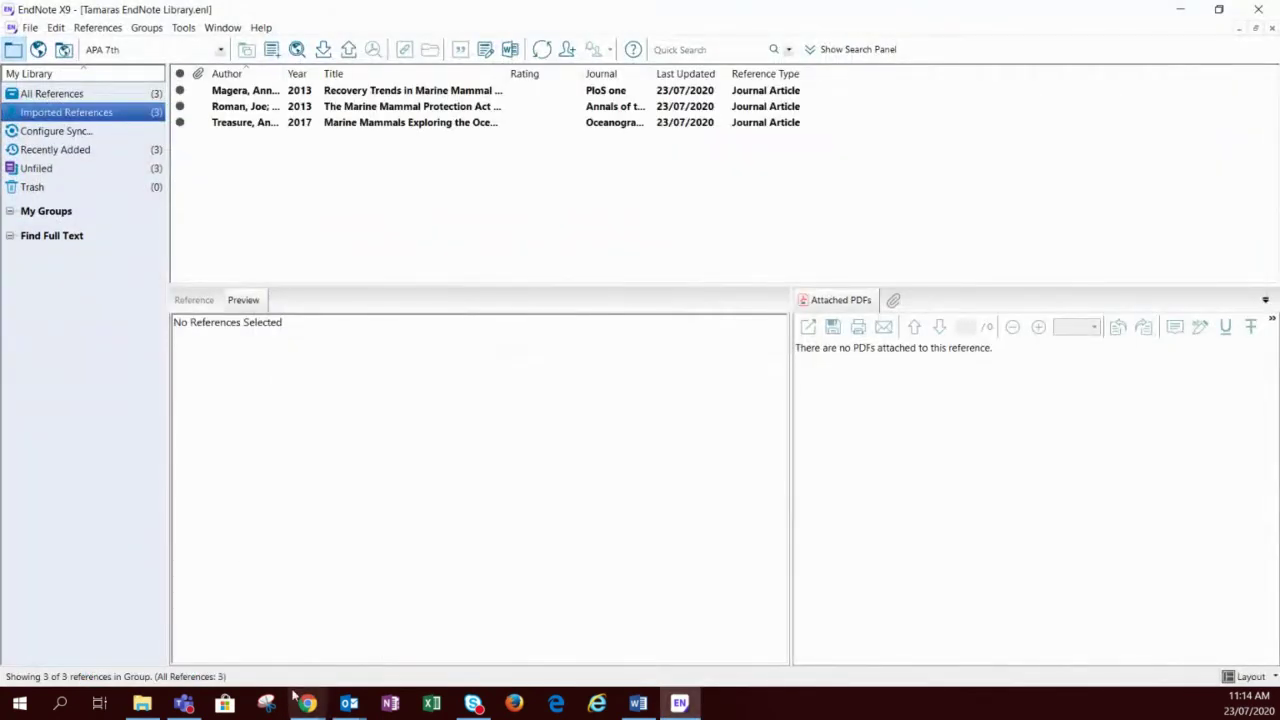
mouse_move(307, 706)
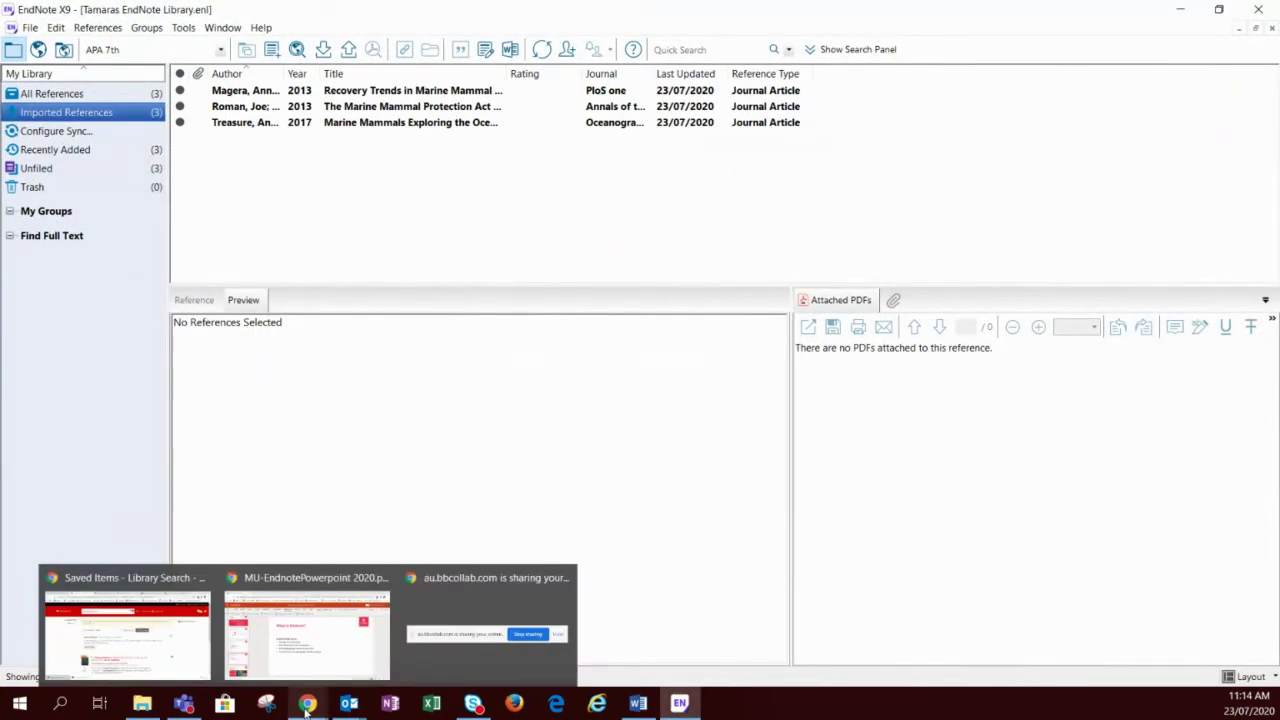
left_click(150, 630)
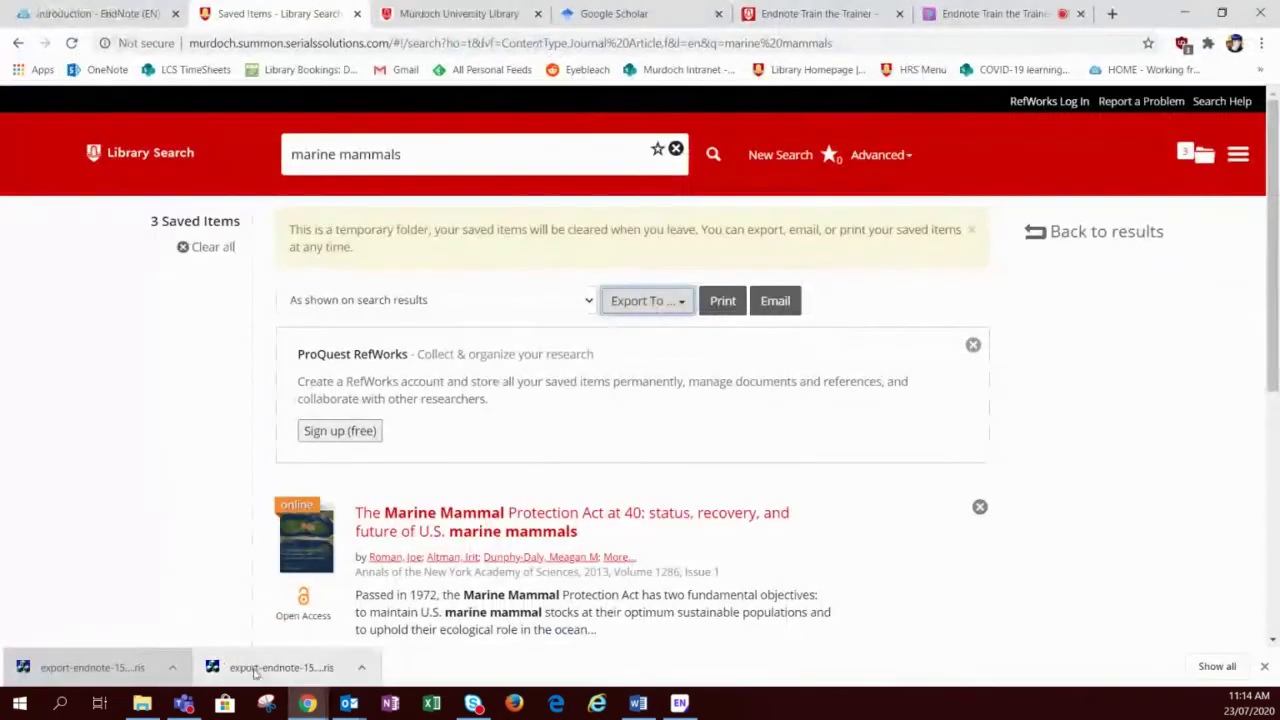
left_click(255, 674)
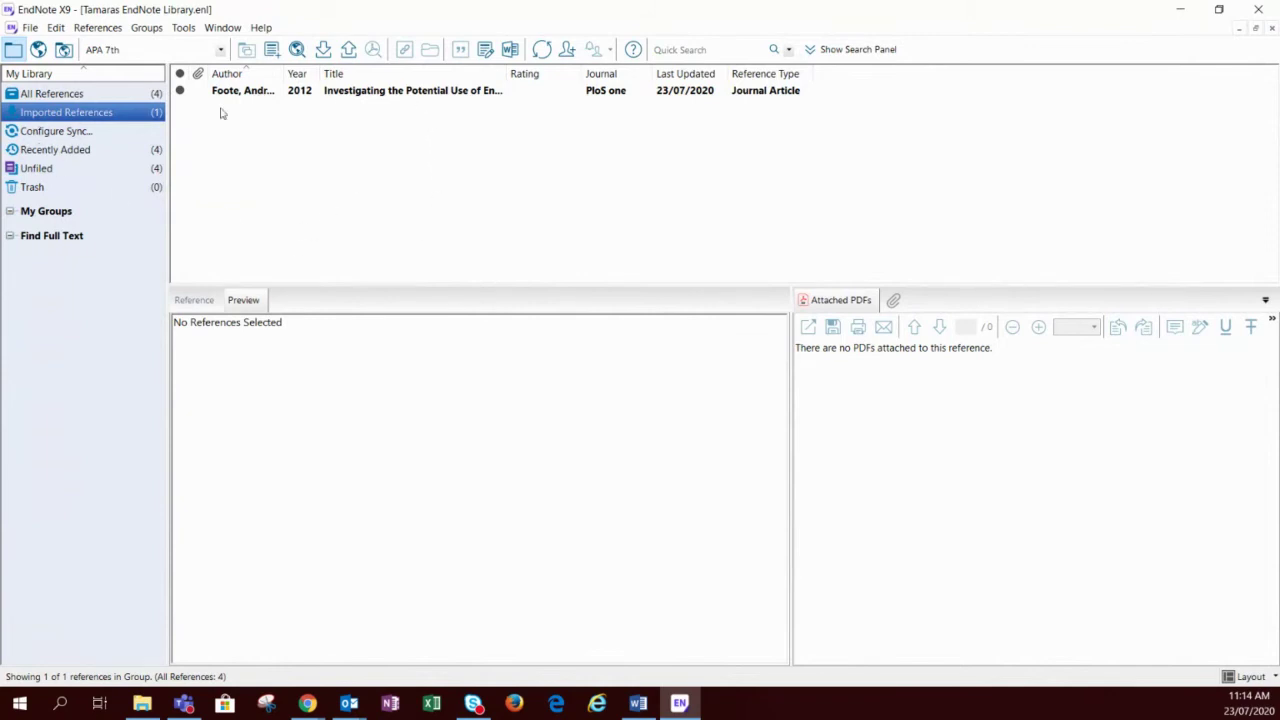
Compare the contents of the All References and Imported References groups, ending on All References.
left_click(36, 95)
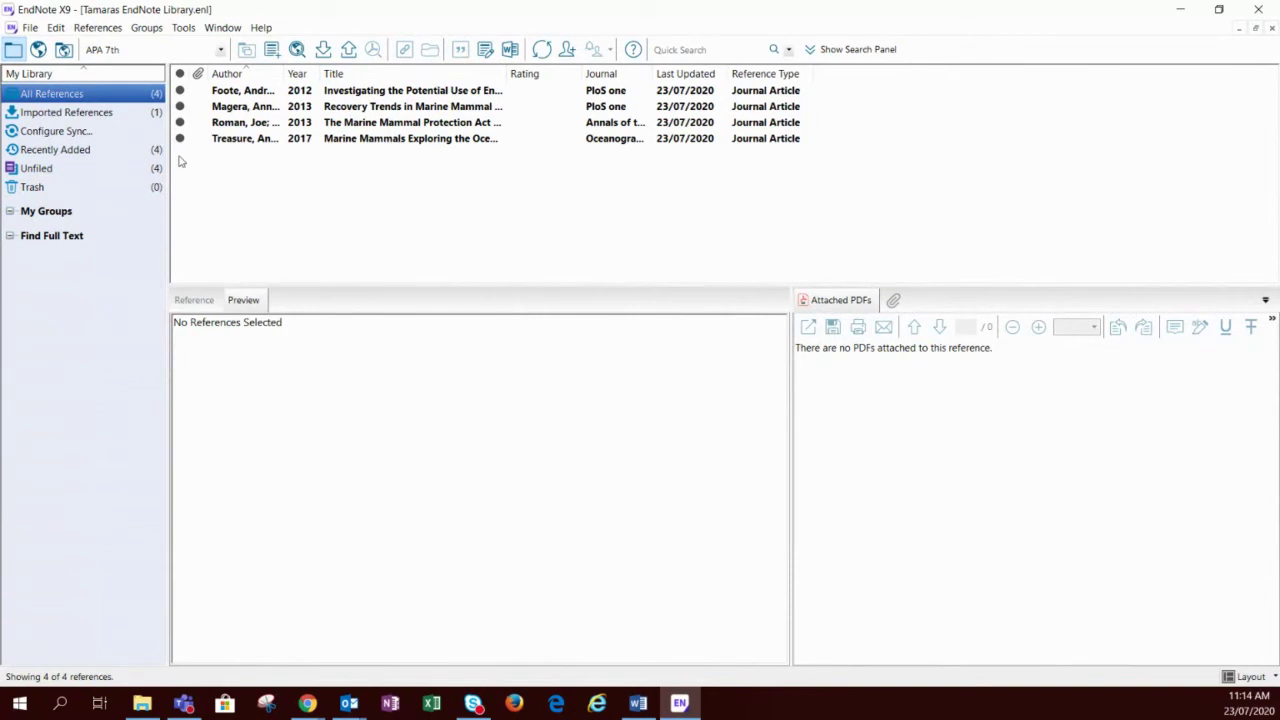
left_click(58, 117)
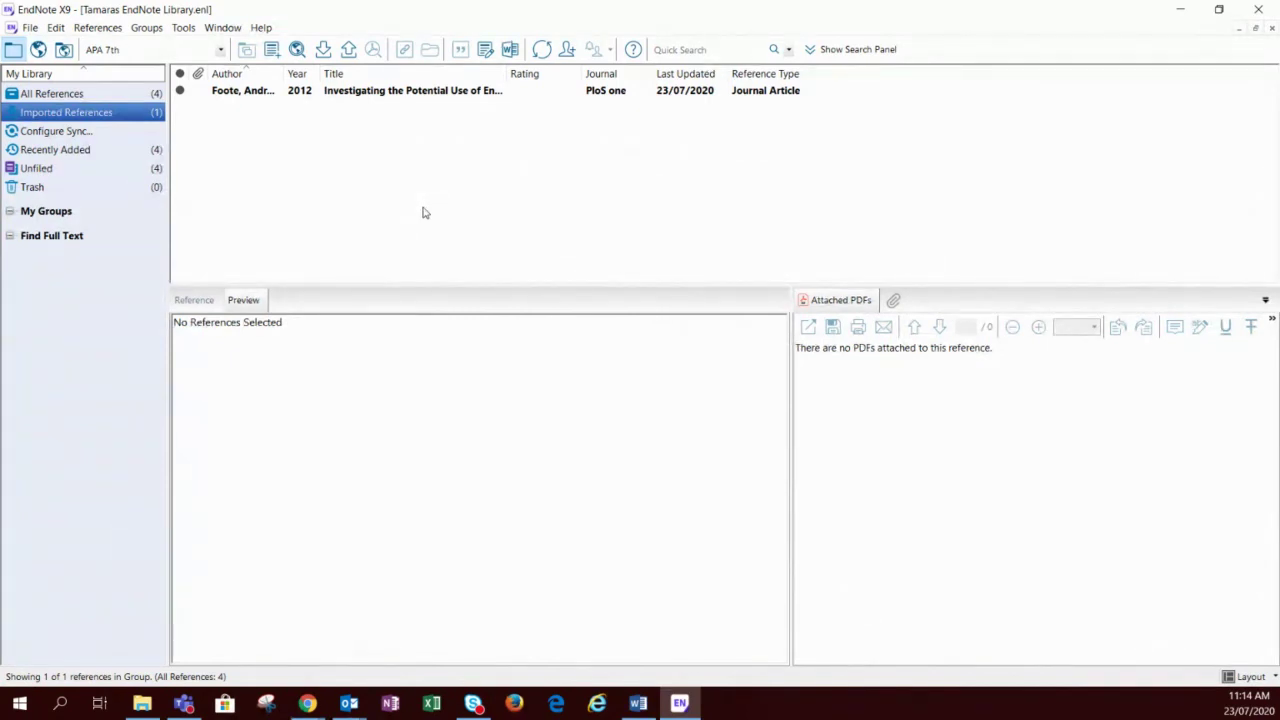
left_click(40, 97)
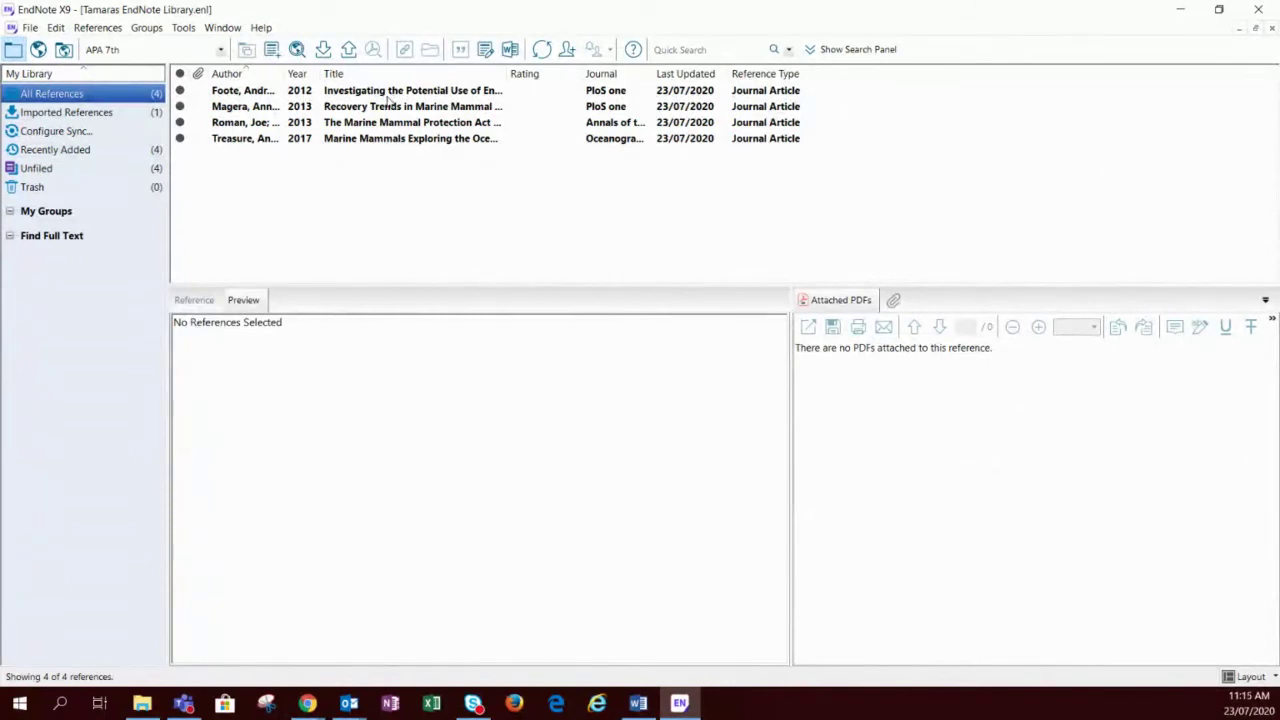
Examine the full reference details of the 2012 article on environmental DNA for marine mammal monitoring.
left_click(387, 96)
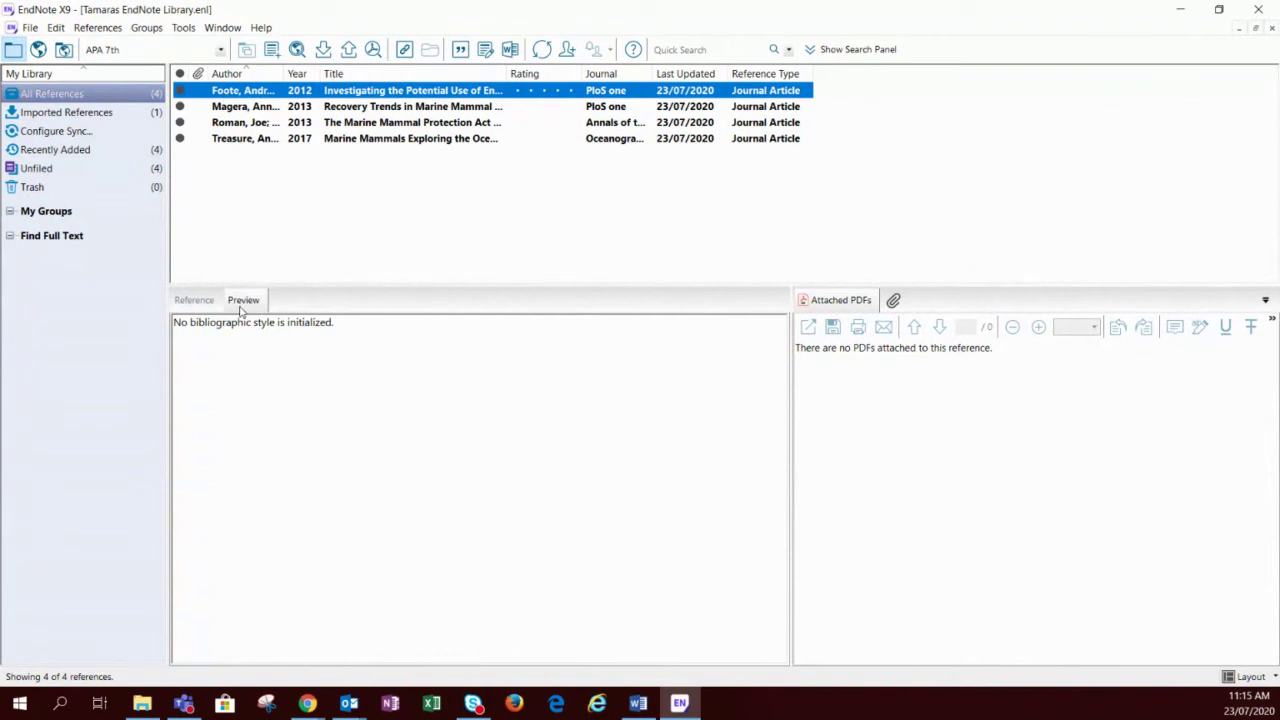
left_click(185, 304)
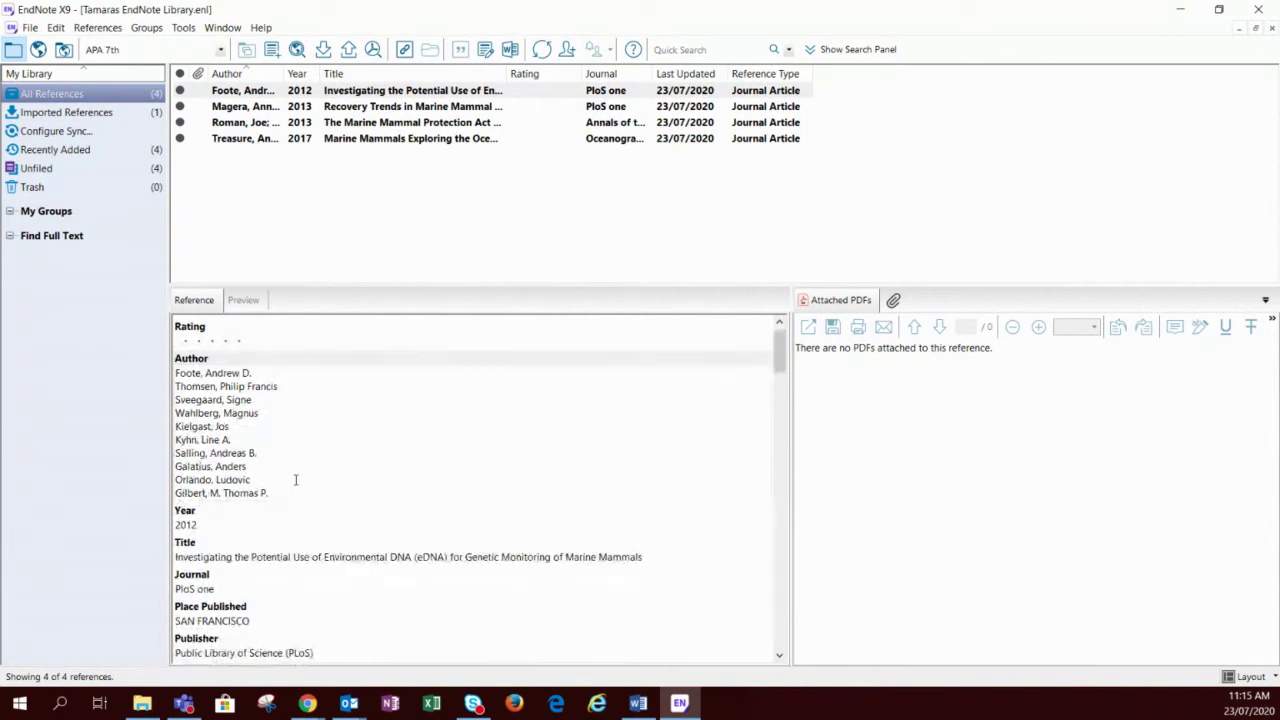
scroll(256, 398, "down", 3)
scroll(256, 398, "down", 1)
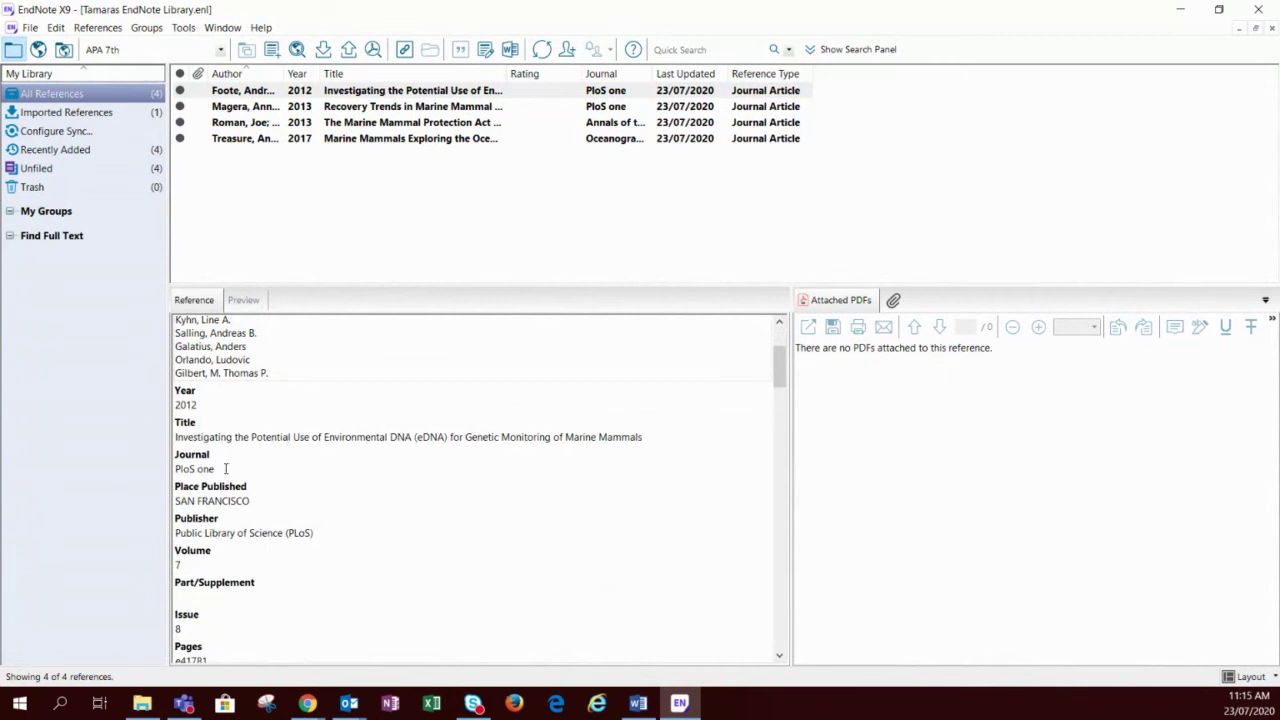
scroll(226, 468, "down", 4)
scroll(226, 468, "up", 4)
Try to preview the citations in APA 7th by reselecting the style and checking several references.
left_click(236, 301)
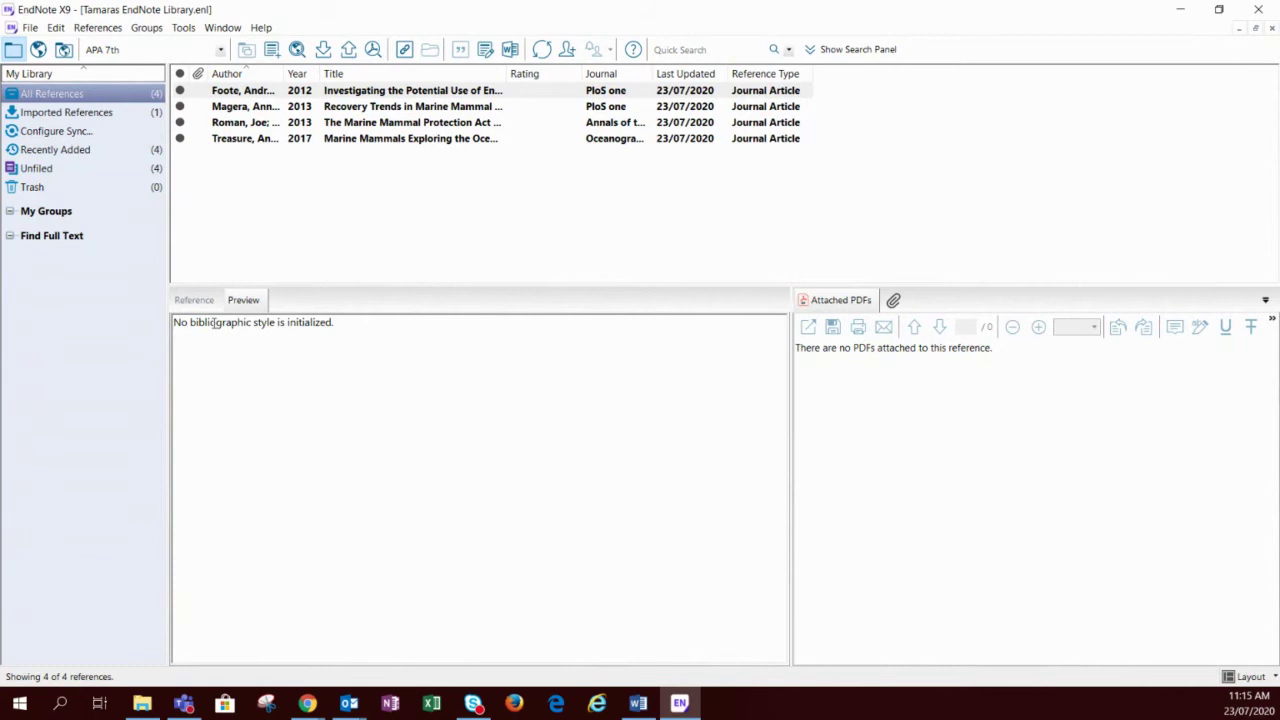
left_click(203, 90)
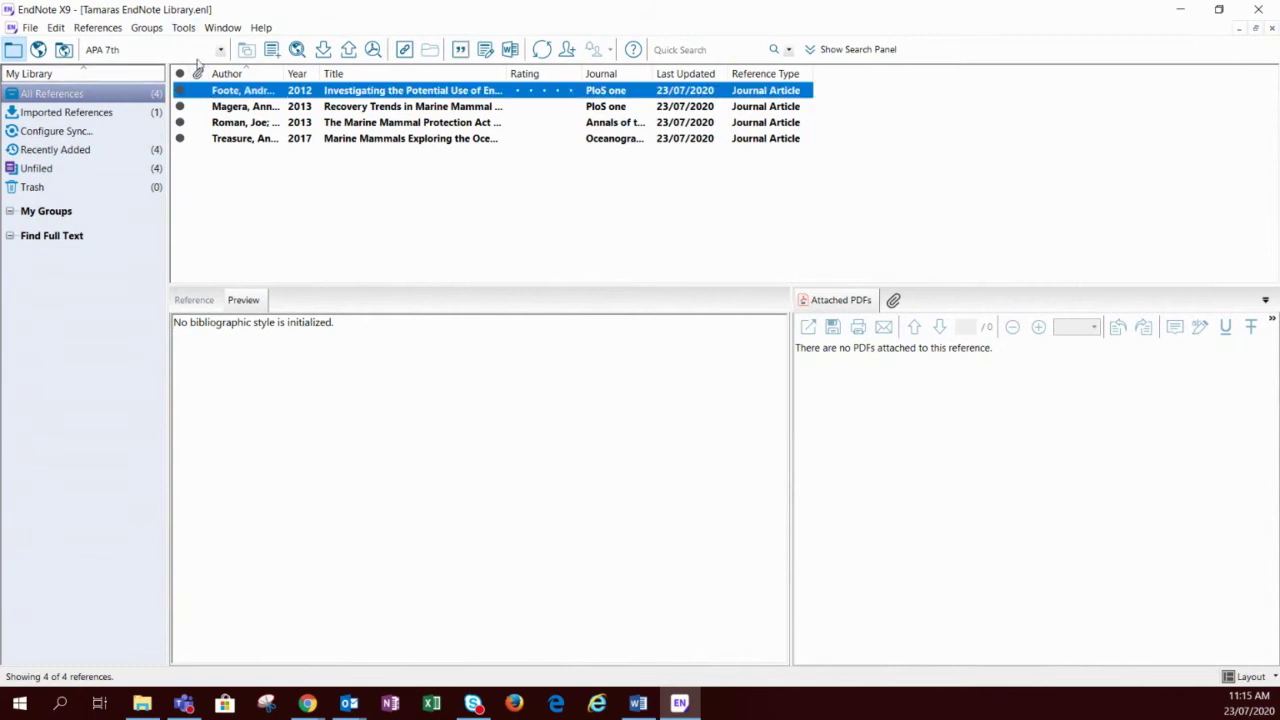
left_click(200, 50)
left_click(158, 117)
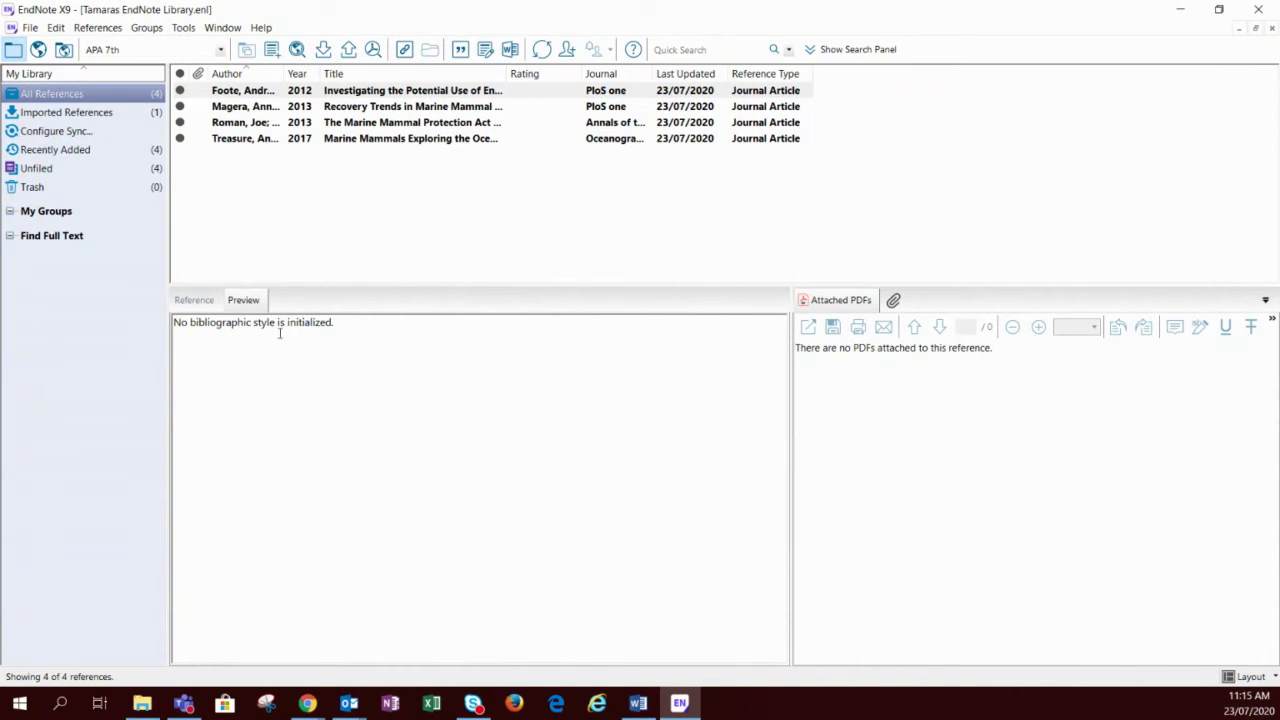
left_click(197, 302)
left_click(241, 301)
left_click(259, 110)
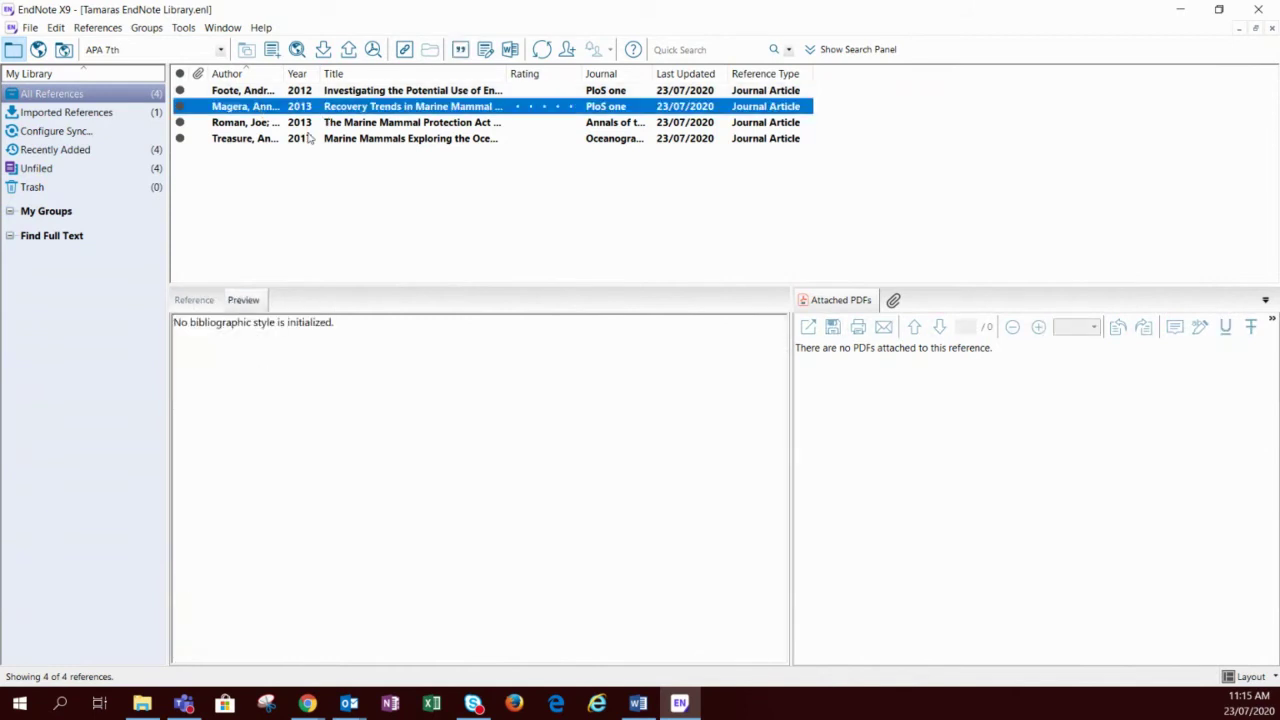
left_click(312, 139)
left_click(268, 94)
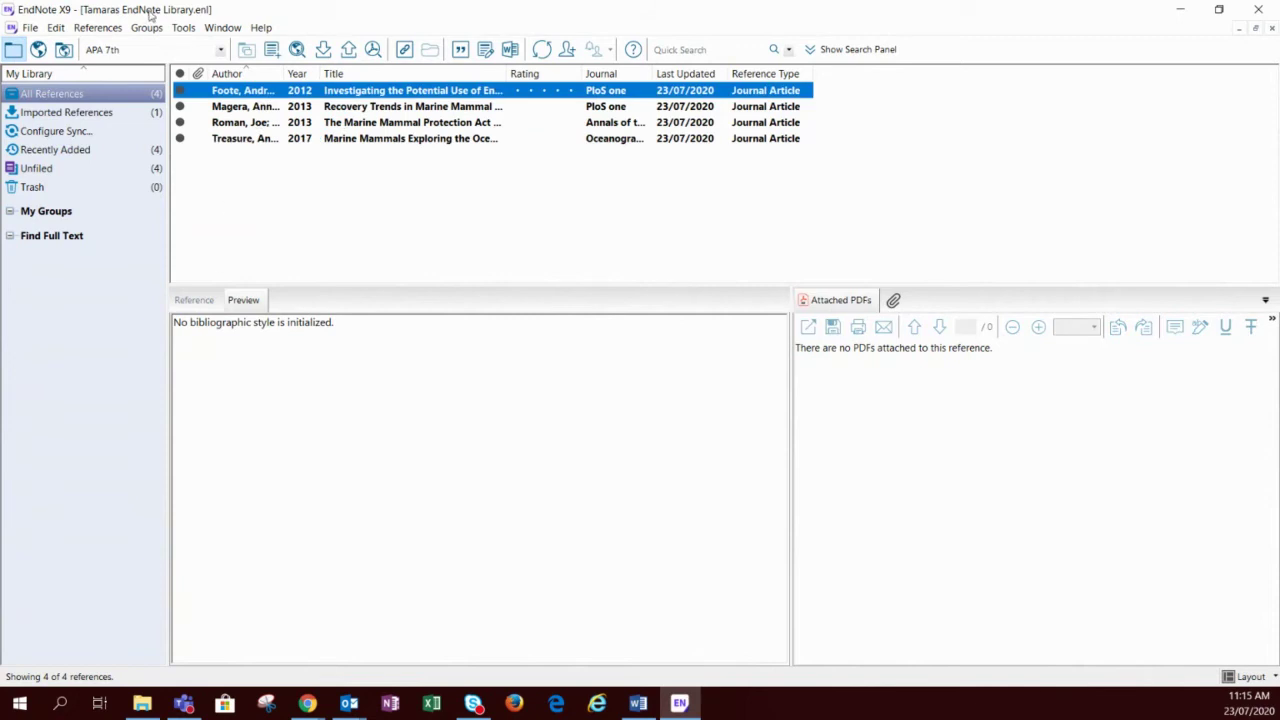
Switch the output style to APA 6th and preview the citation of the 2012 environmental DNA article.
left_click(140, 50)
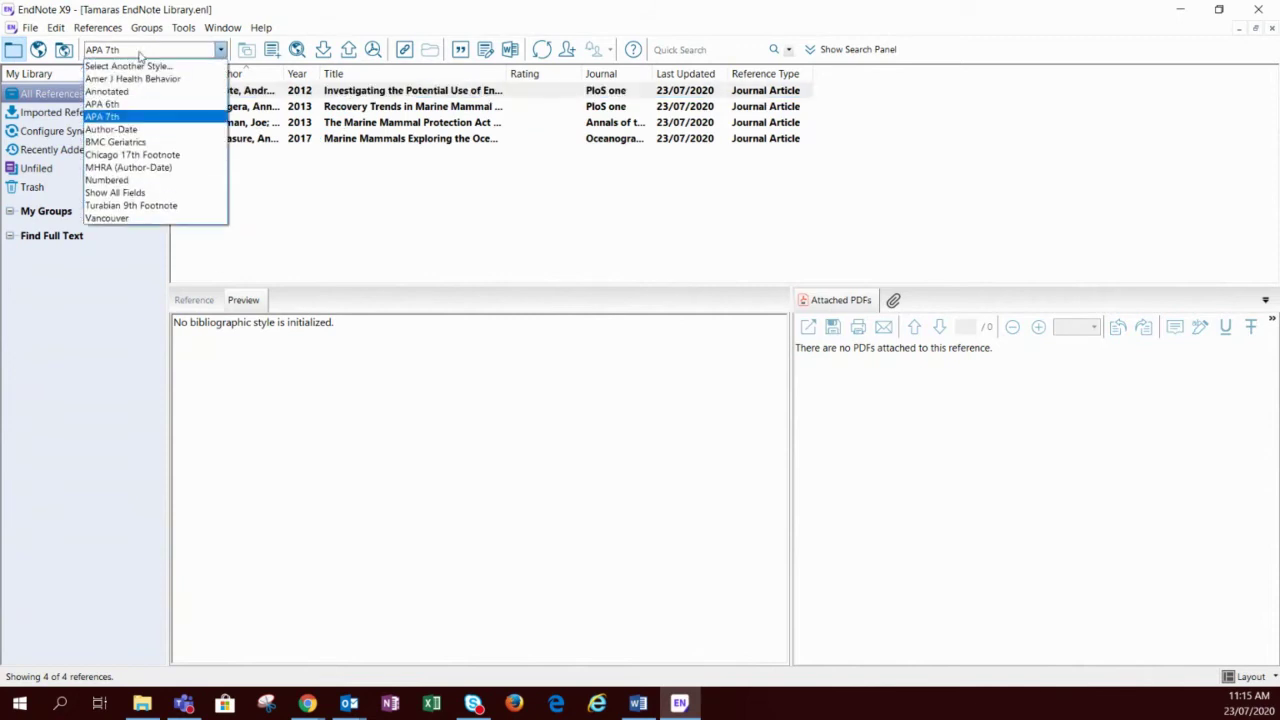
left_click(143, 107)
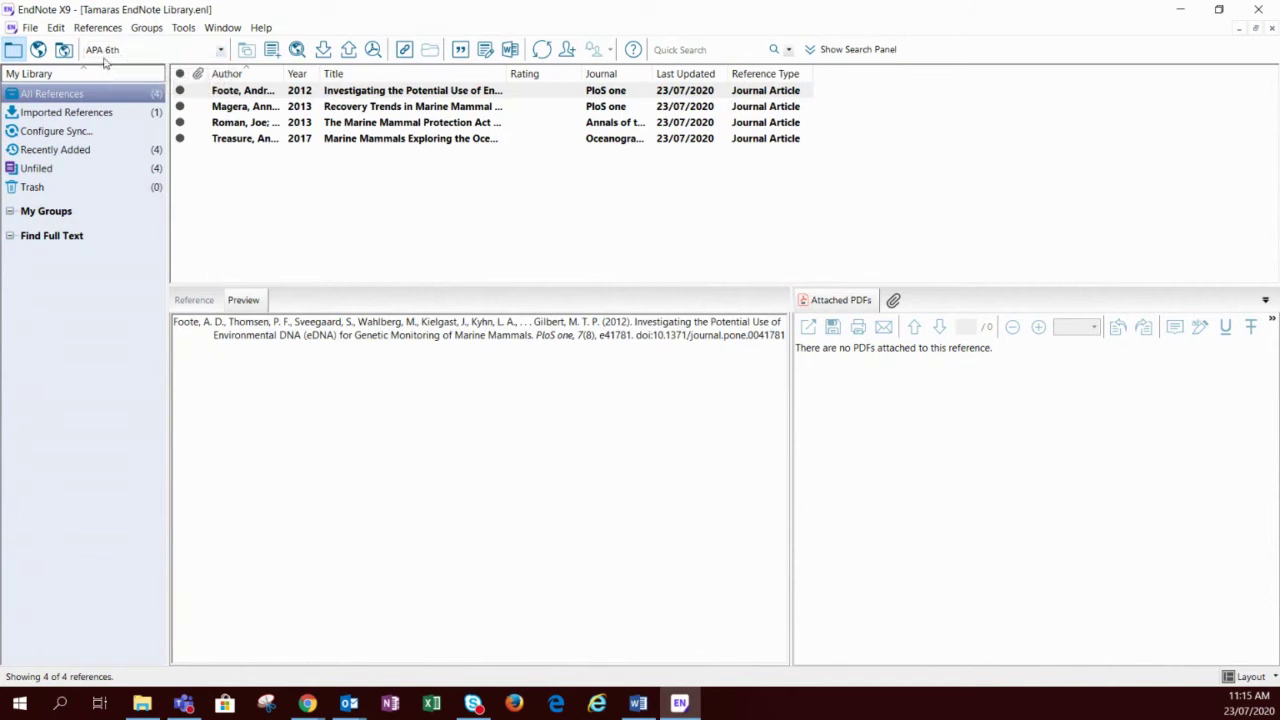
left_click(329, 91)
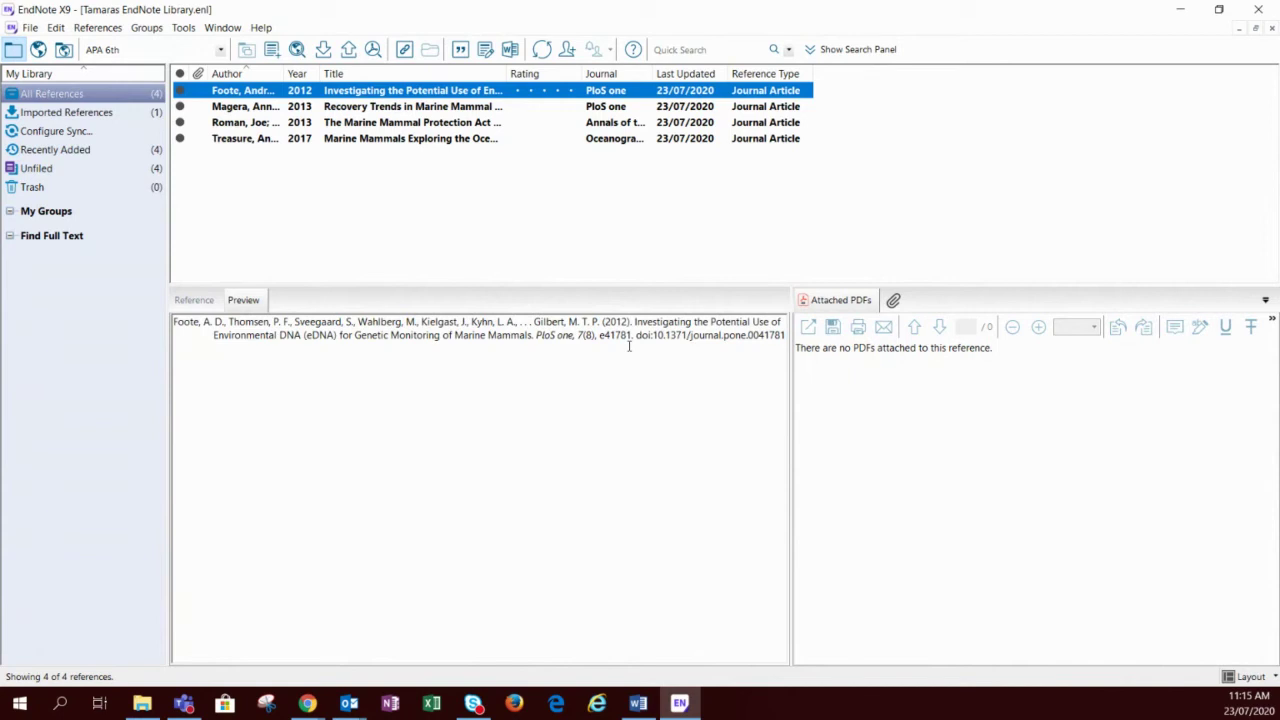
Remove "(eDNA)" from the title of the 2012 article on environmental DNA for marine mammal monitoring.
left_click(194, 300)
scroll(406, 491, "down", 3)
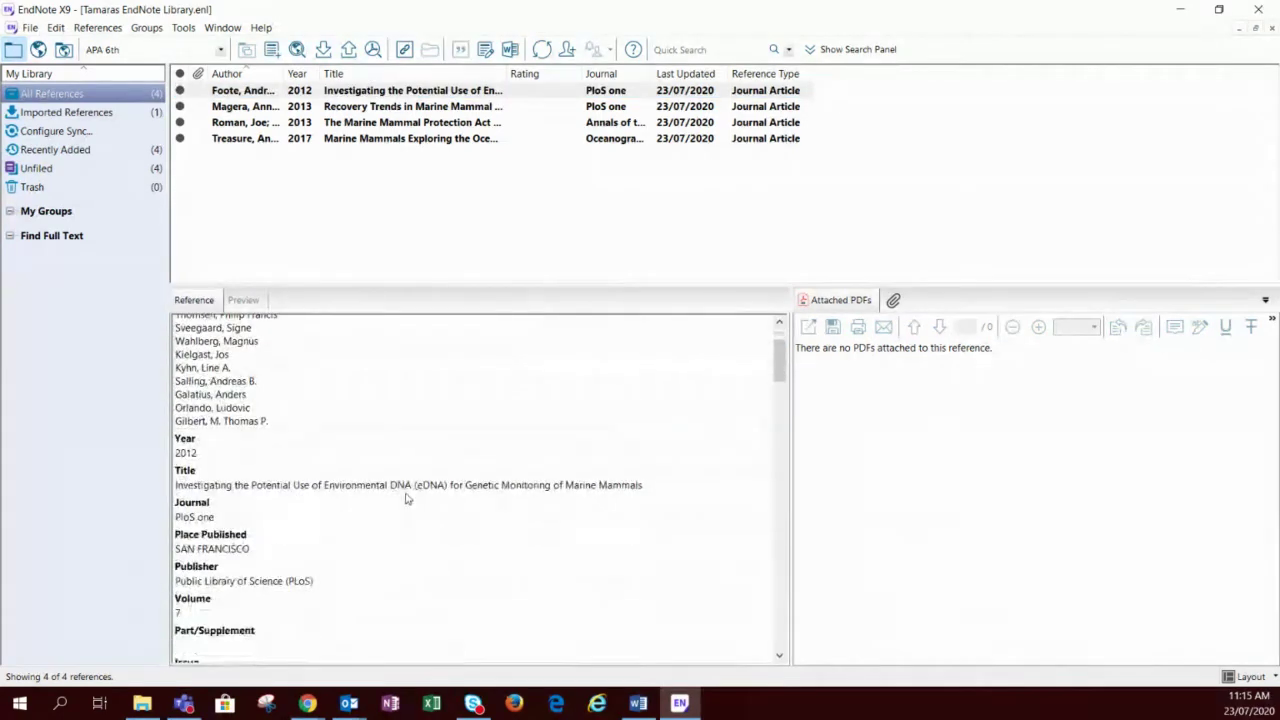
scroll(406, 497, "up", 2)
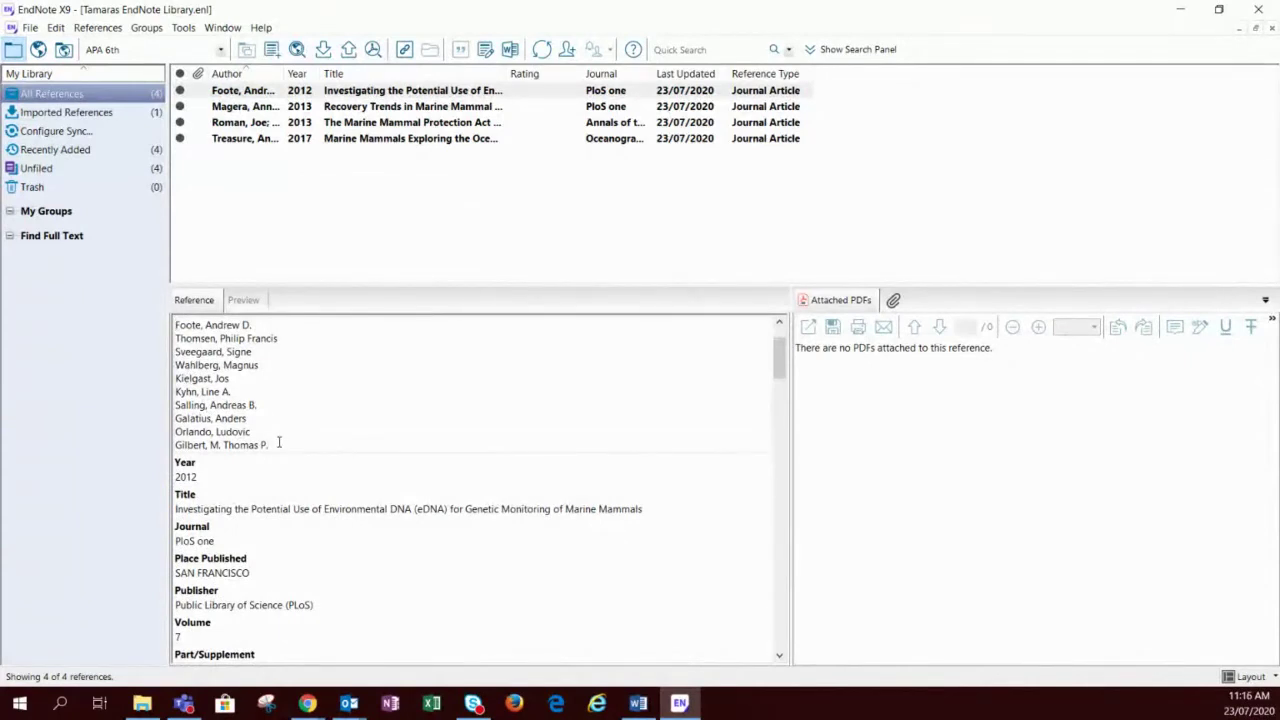
scroll(279, 445, "down", 1)
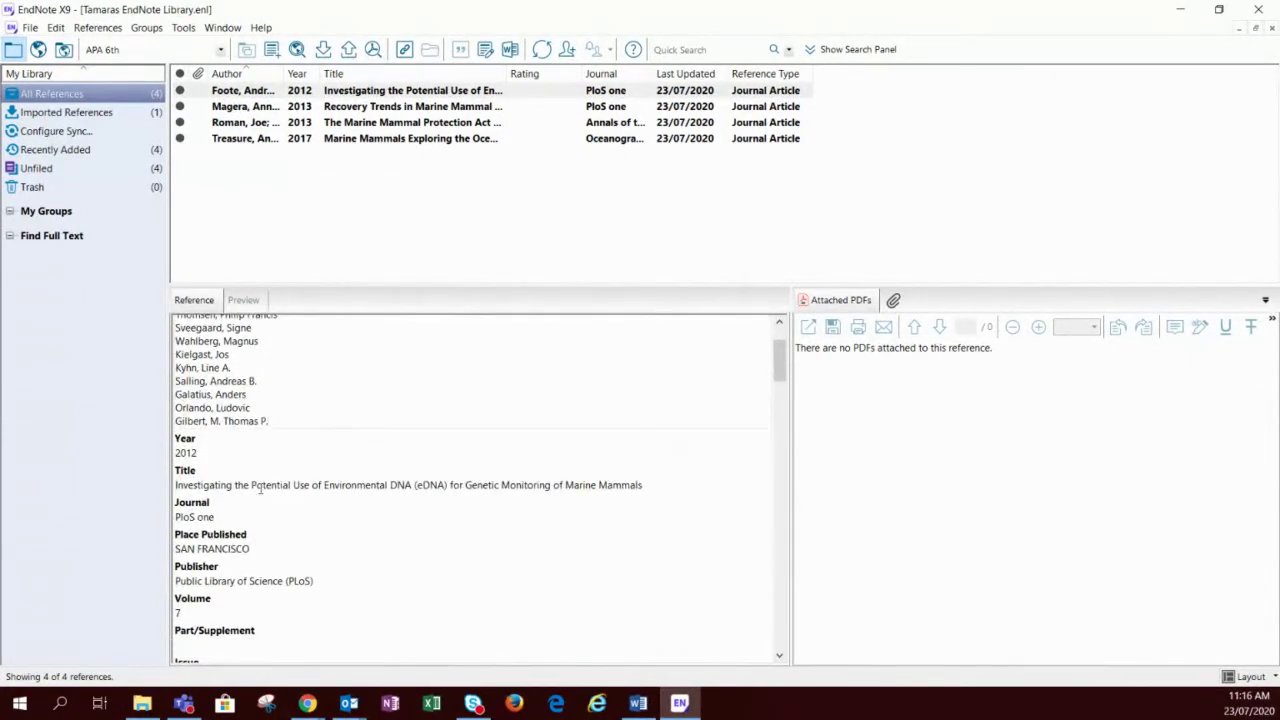
left_click_drag(446, 486, 415, 486)
key("Delete")
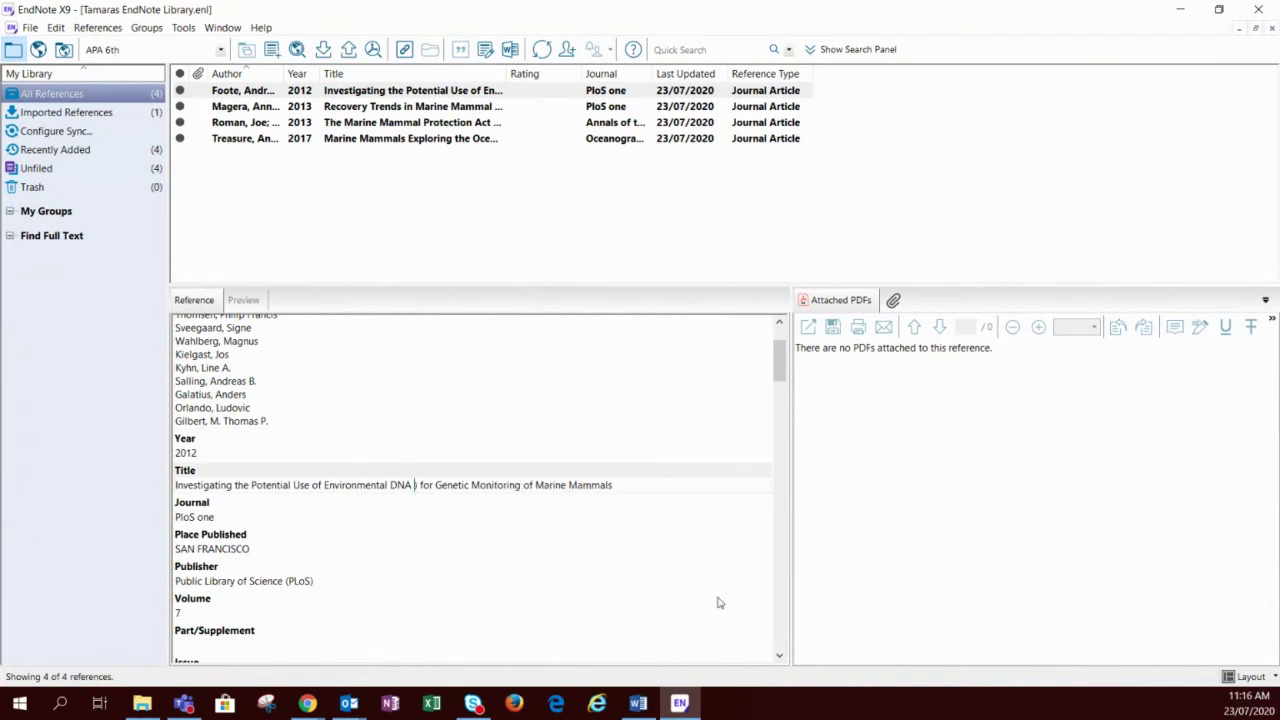
key("Delete")
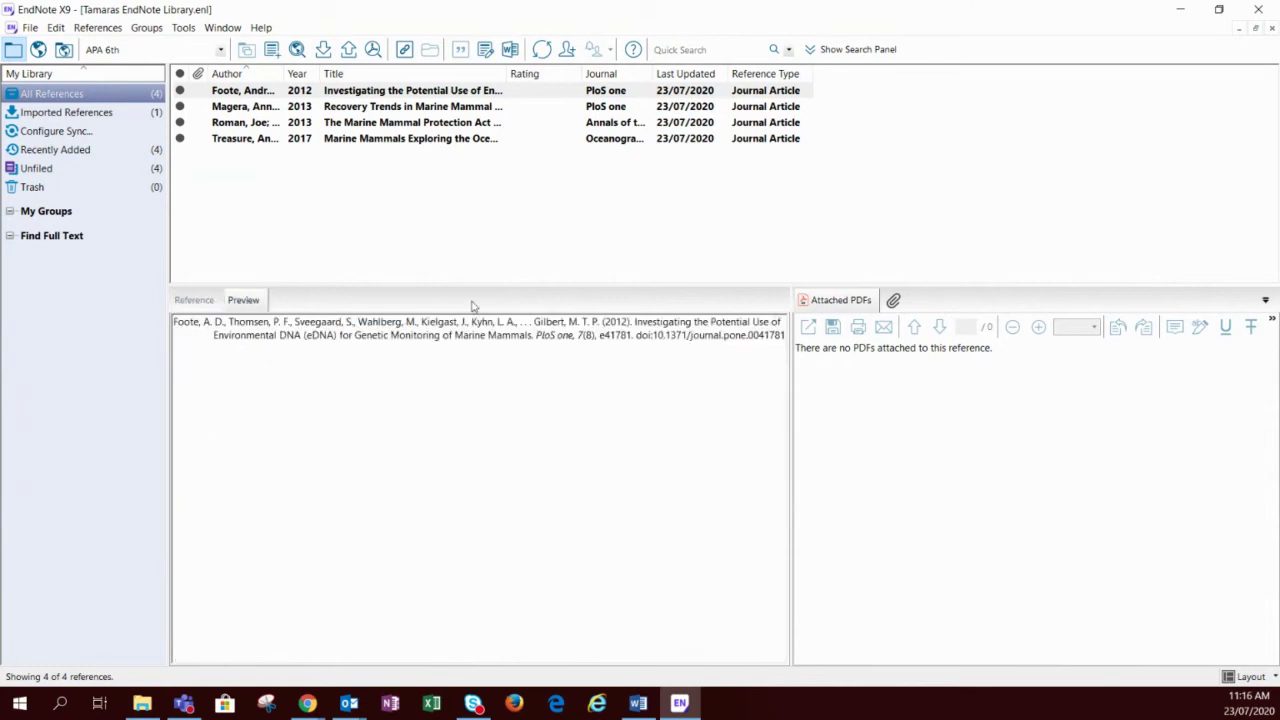
Return to the reference details, leave the edited record for the 2013 Marine Mammal Protection Act article, and save the changes.
left_click(200, 300)
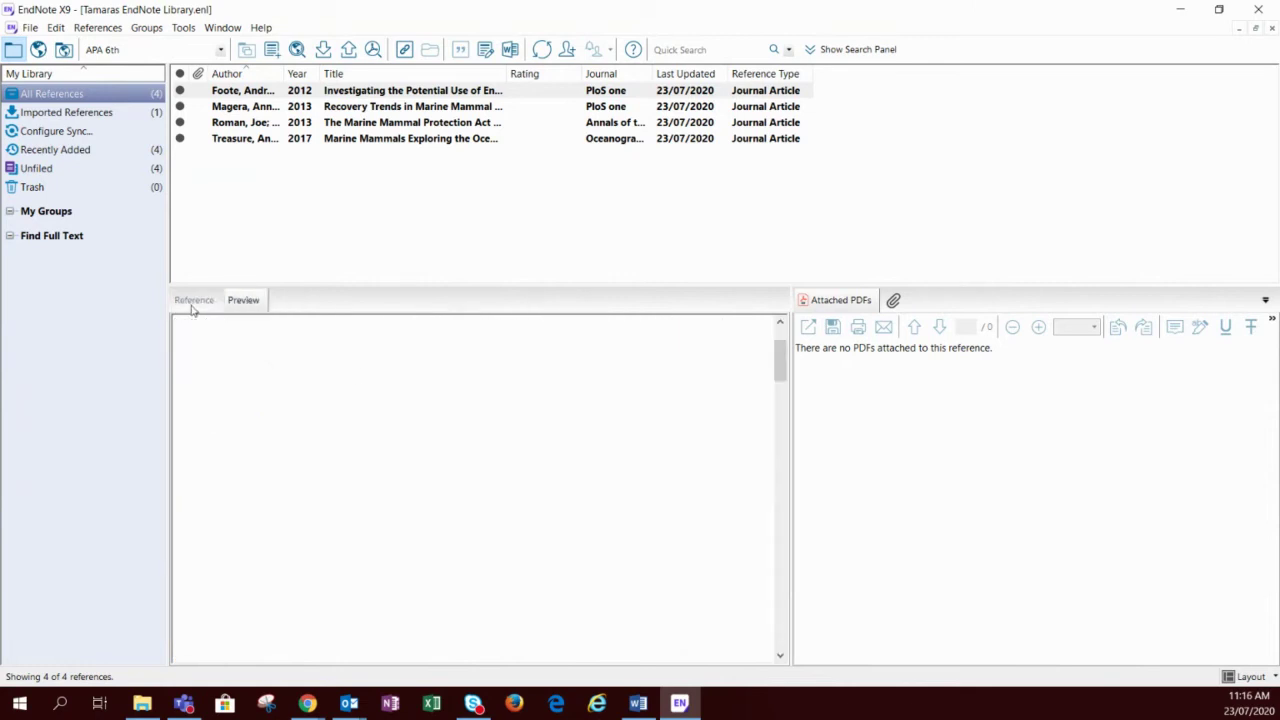
left_click(404, 123)
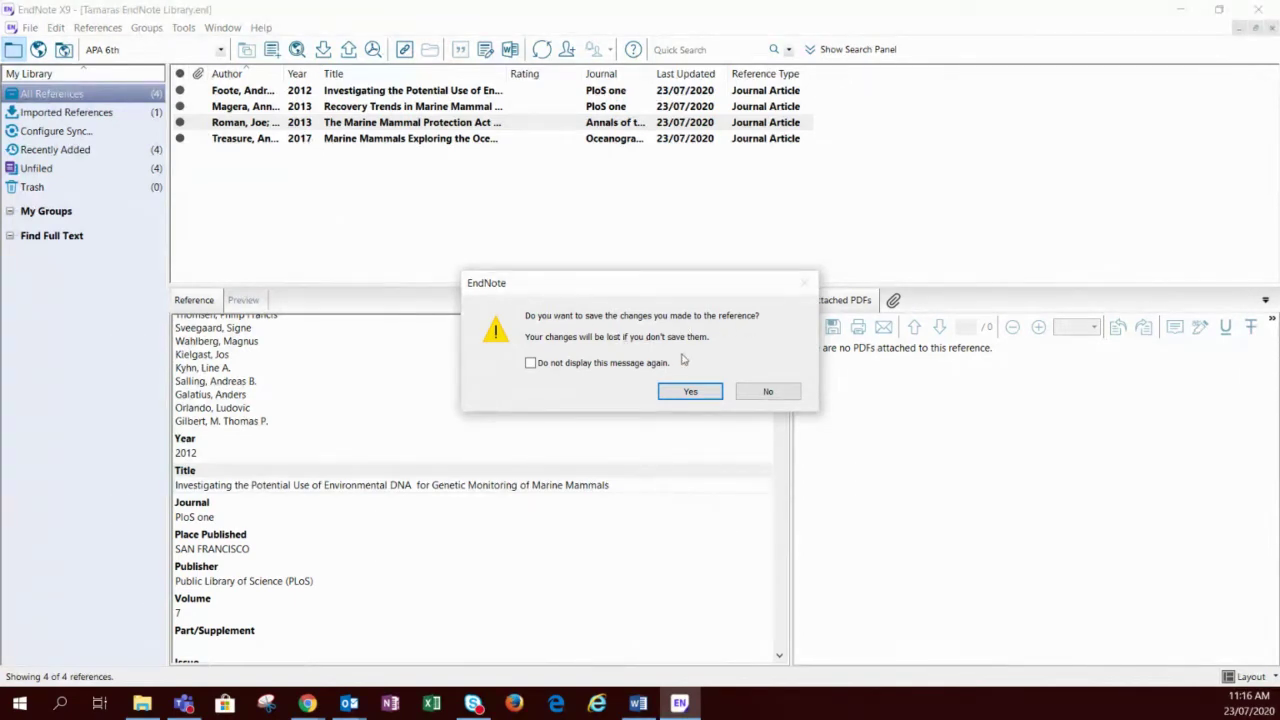
left_click(676, 395)
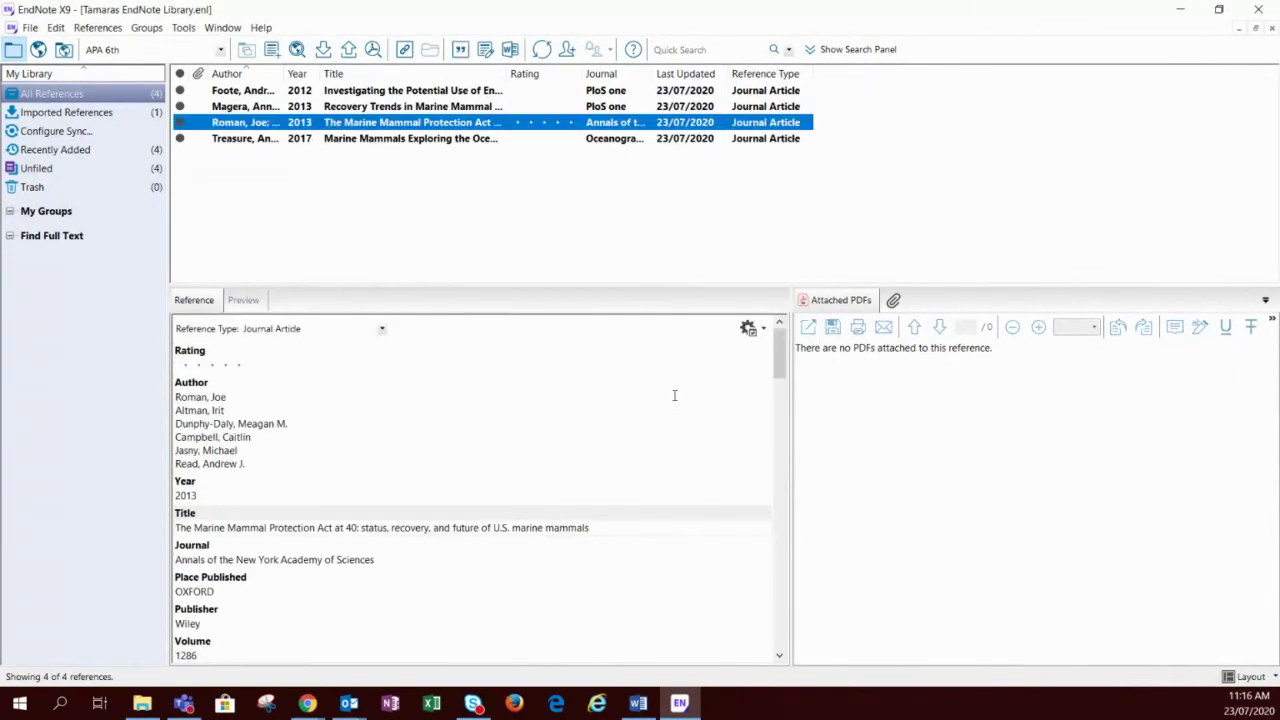
Reselect the edited 2012 environmental DNA article and preview its citation.
left_click(364, 107)
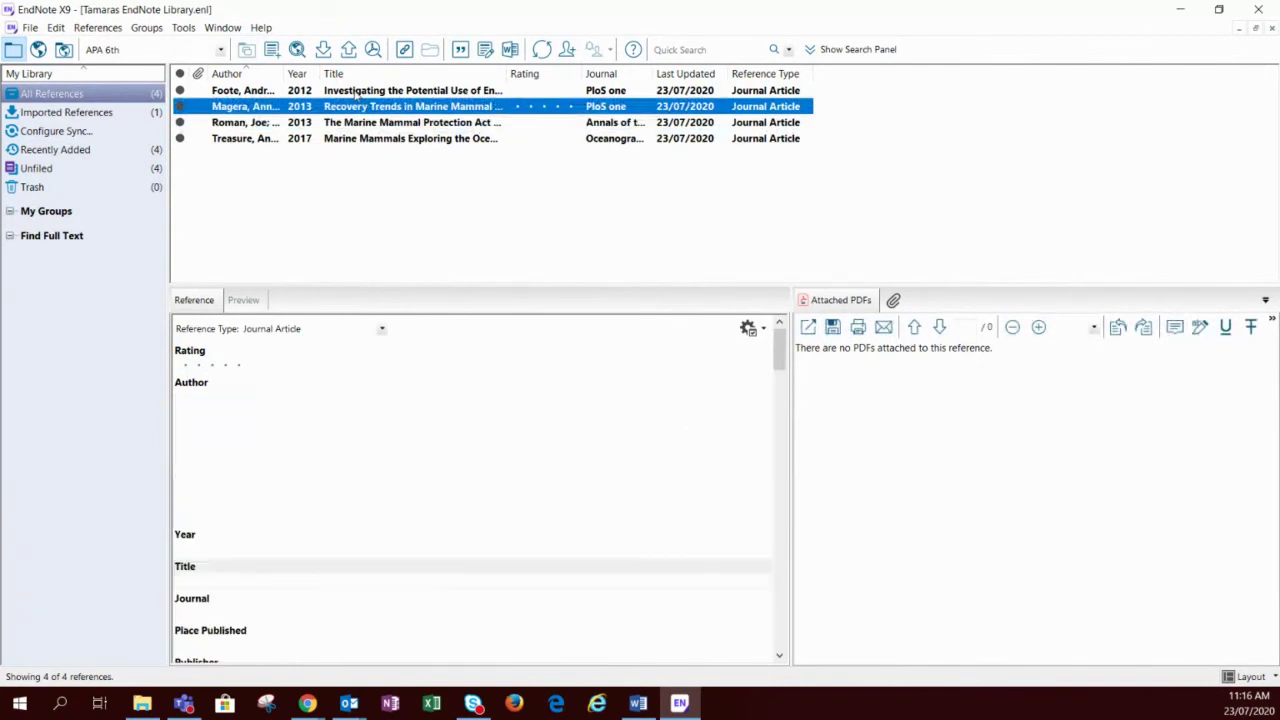
left_click(355, 91)
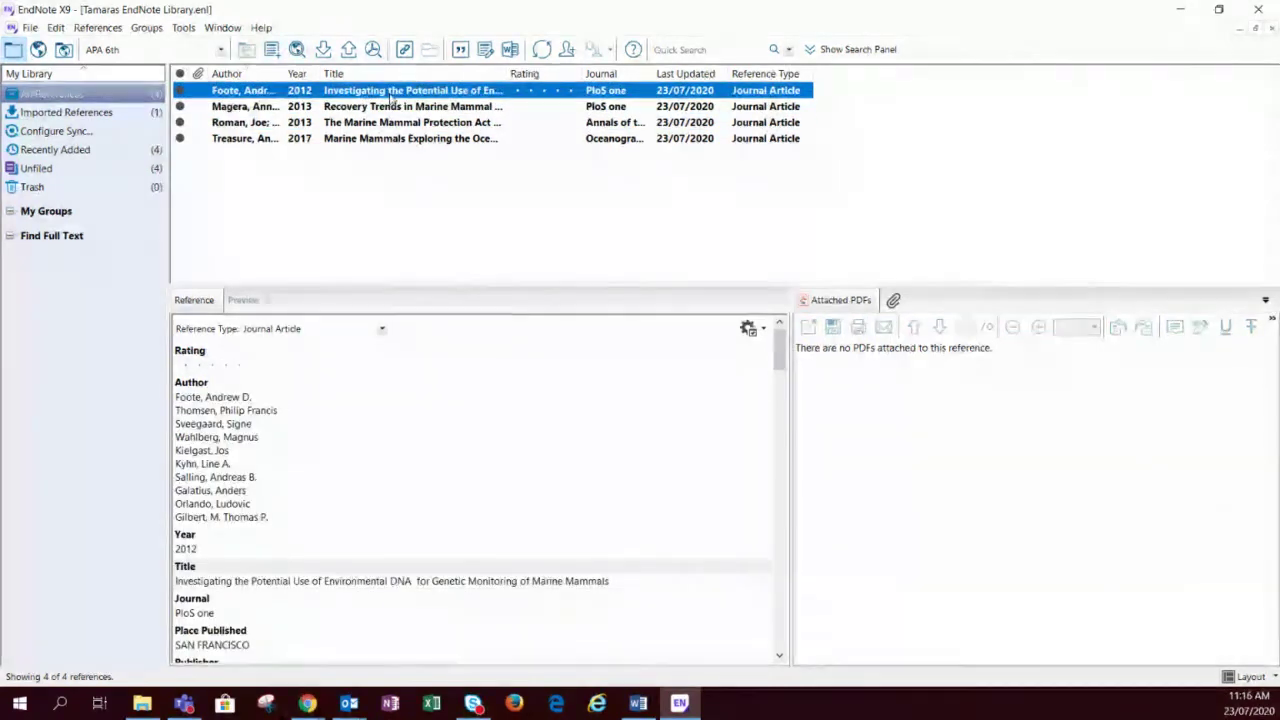
left_click(243, 300)
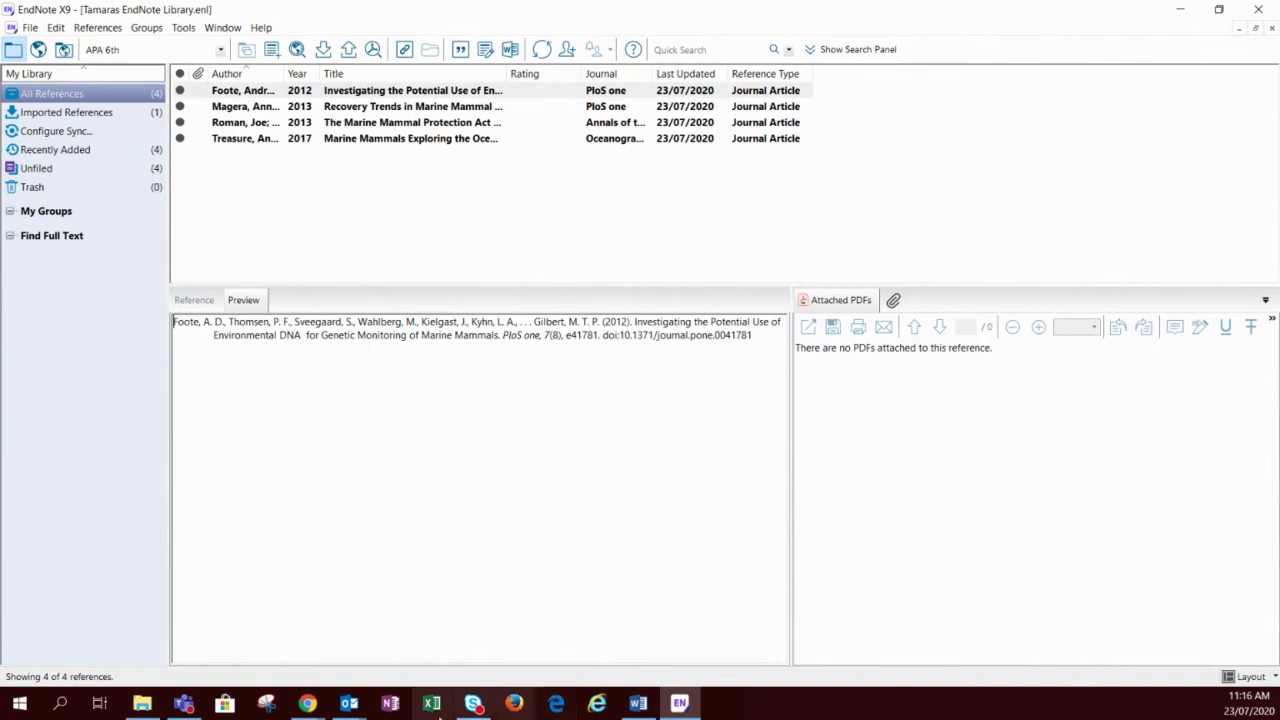
Switch to Chrome and open the Scopus database from the Murdoch University Library's list of databases beginning with S.
mouse_move(346, 712)
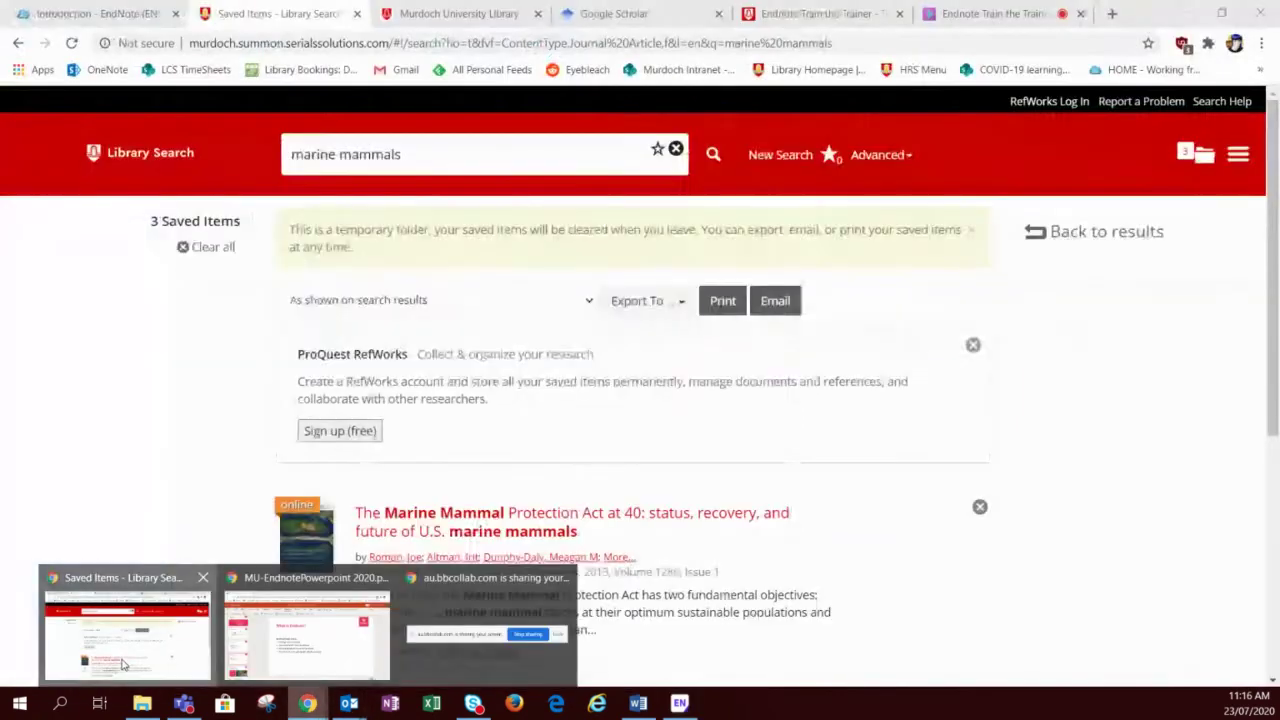
left_click(128, 625)
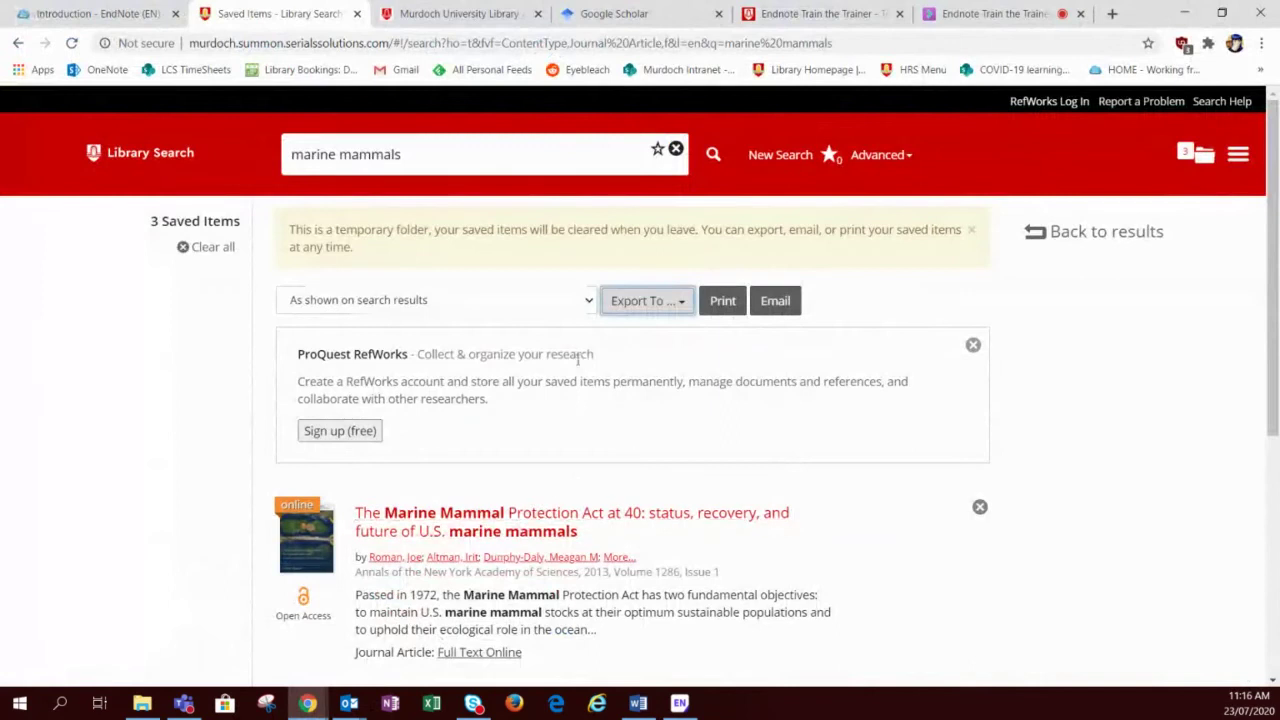
left_click(421, 7)
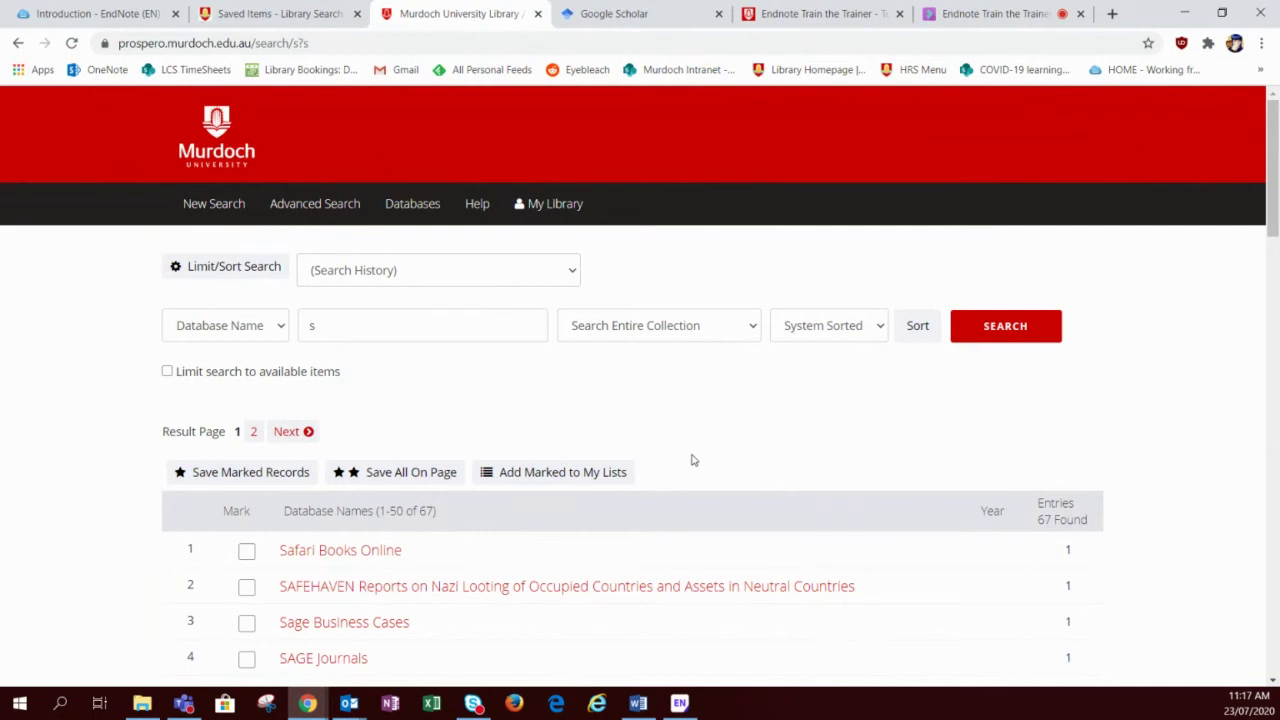
scroll(706, 408, "down", 1)
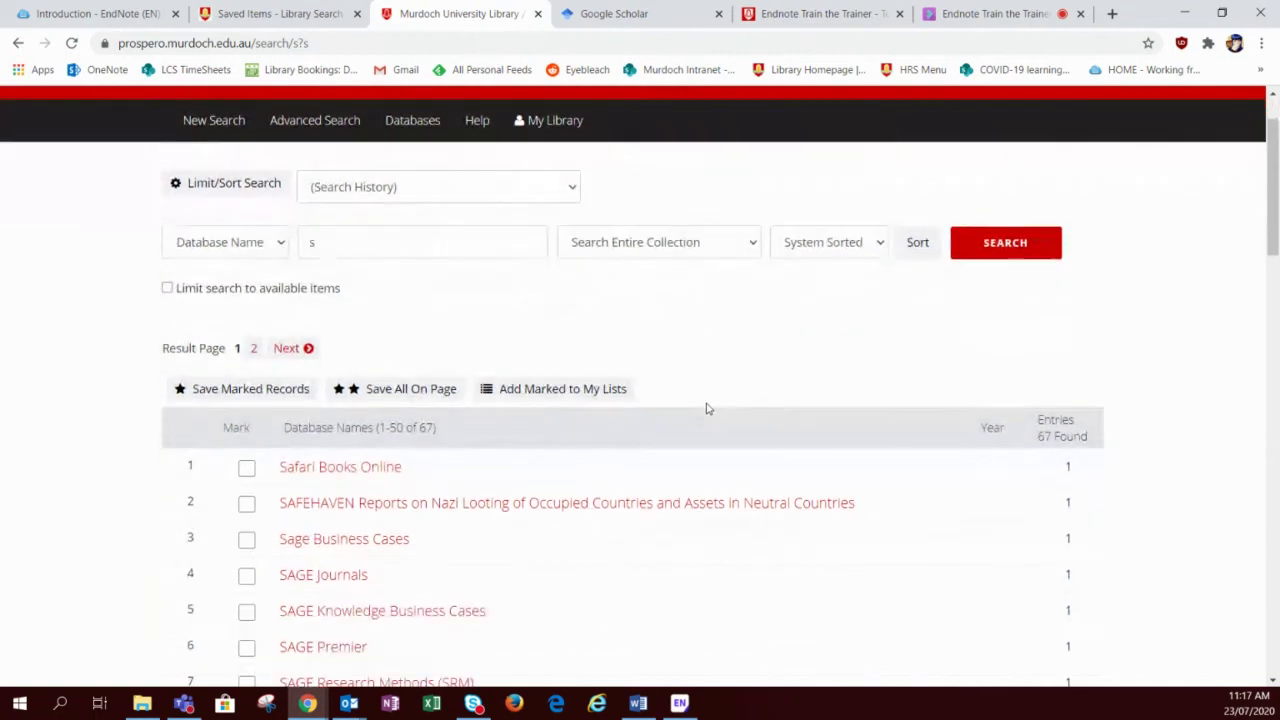
scroll(706, 408, "down", 1)
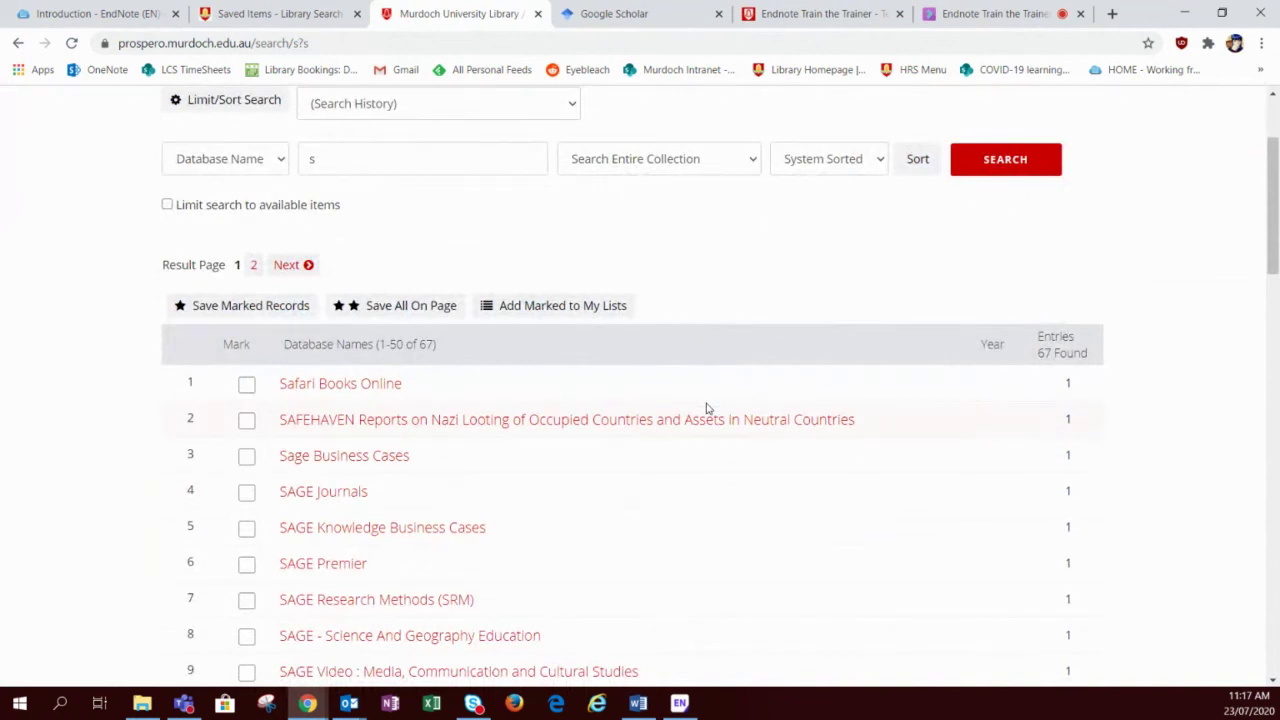
scroll(706, 408, "down", 6)
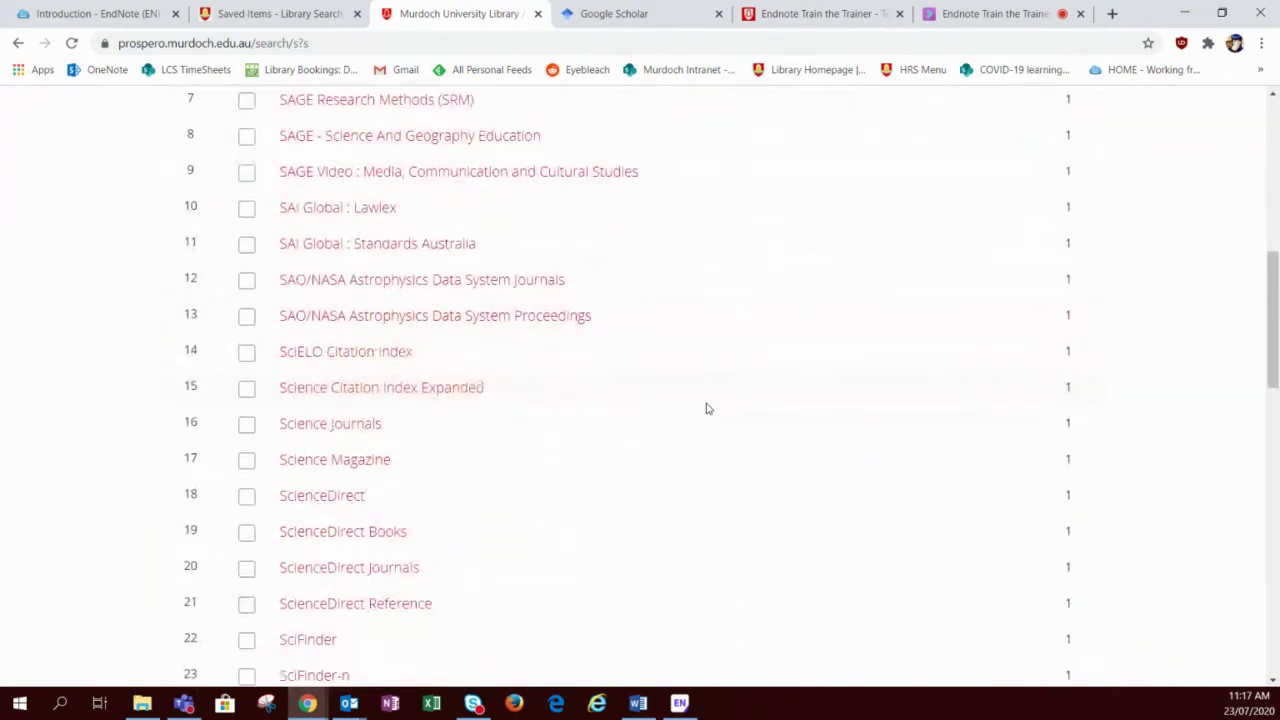
scroll(706, 408, "down", 1)
scroll(706, 408, "down", 4)
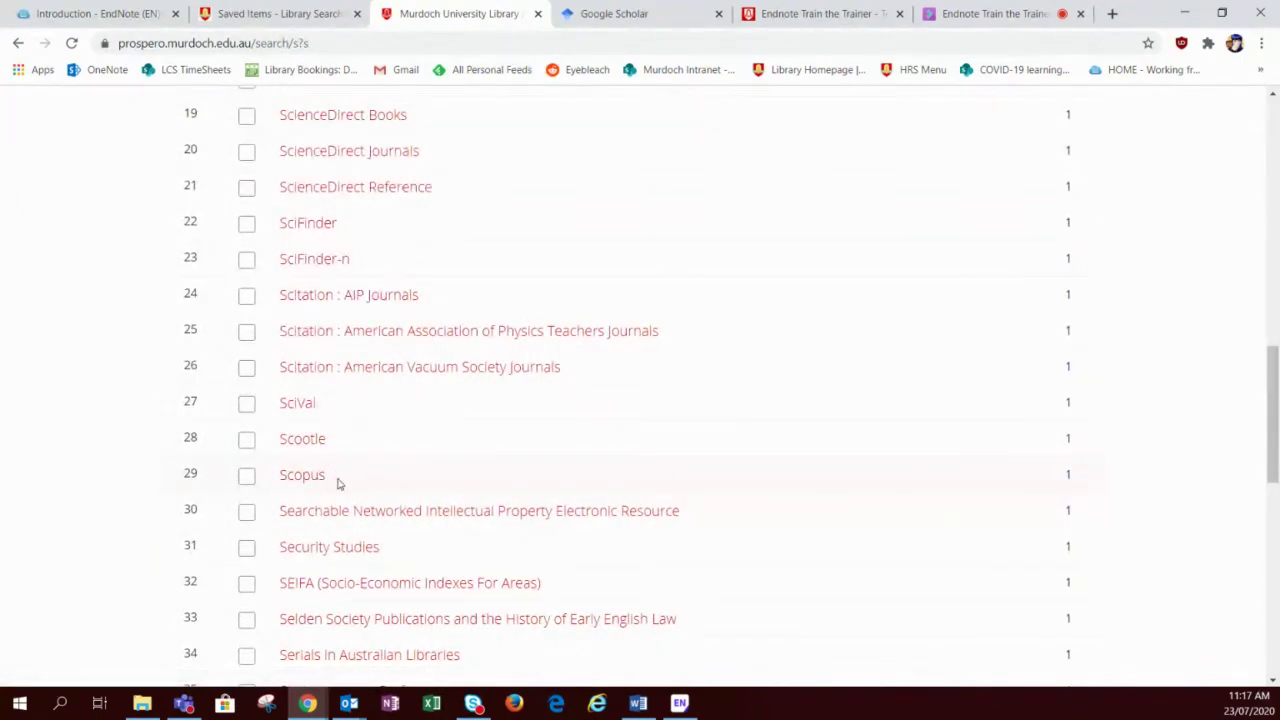
left_click(287, 476)
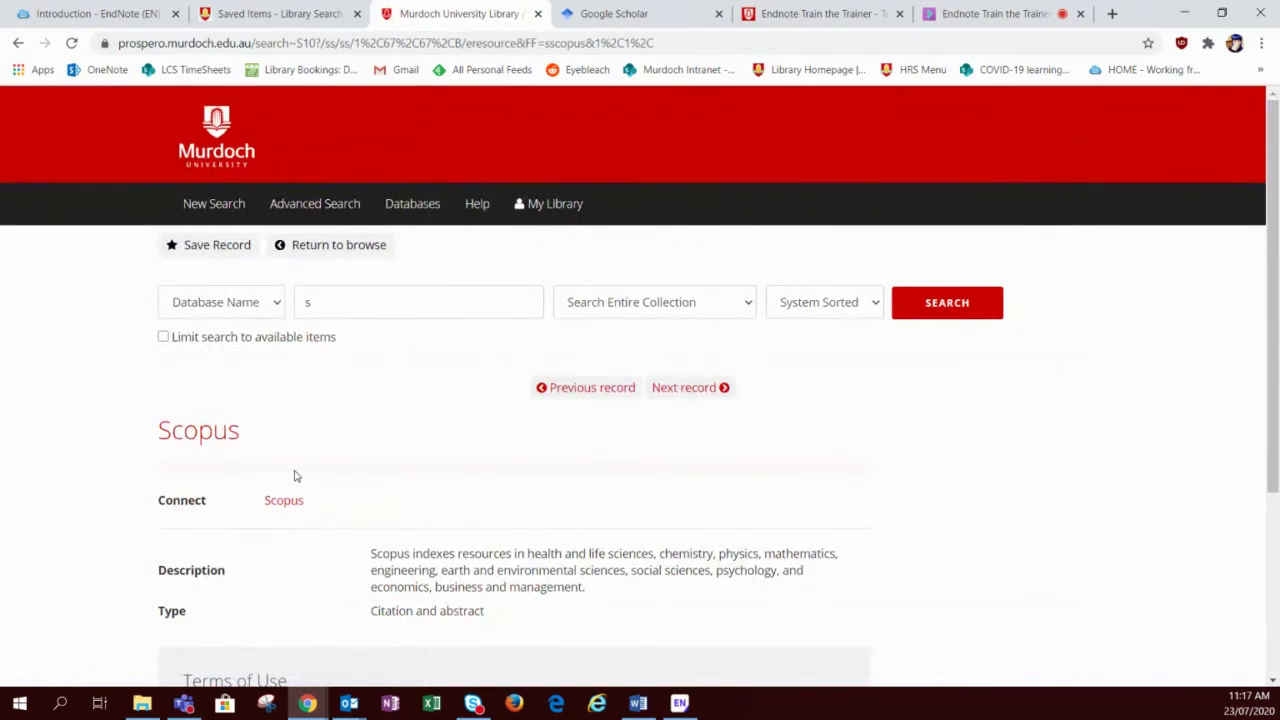
left_click(168, 445)
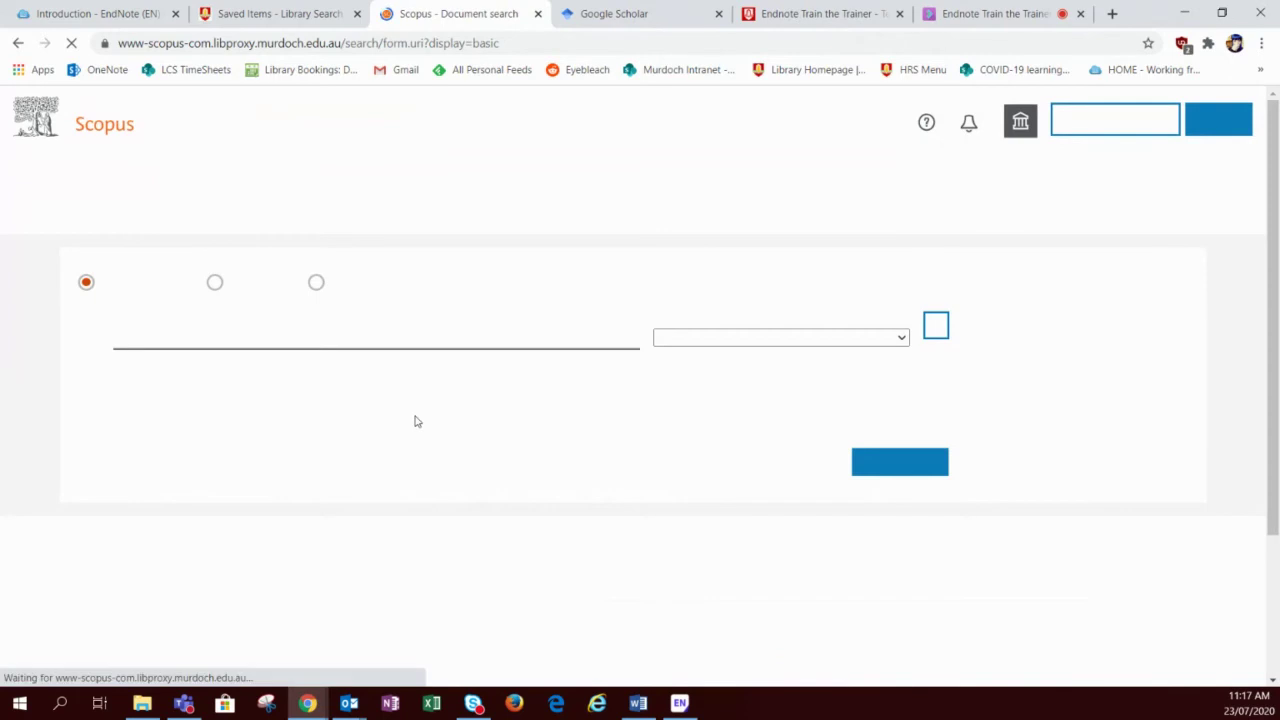
Search Scopus for documents on "marine mammals" and dismiss the feedback banner.
left_click(228, 336)
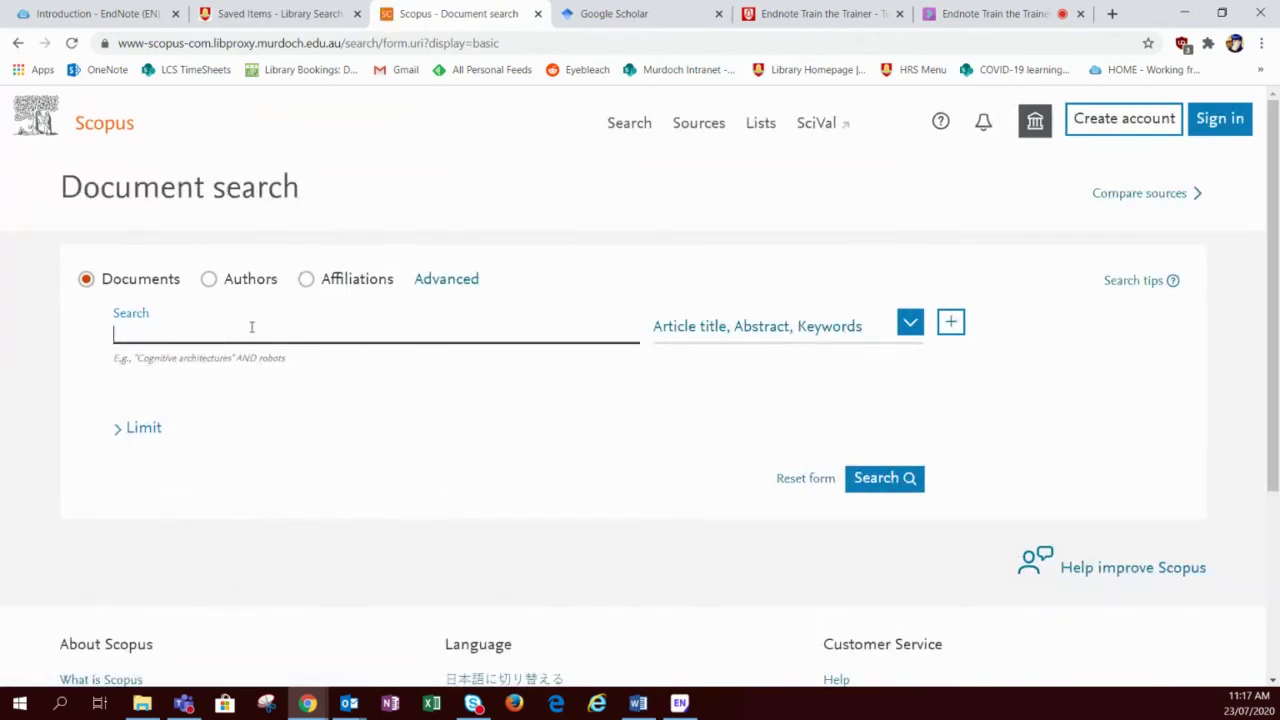
type("marina")
type(" mamma")
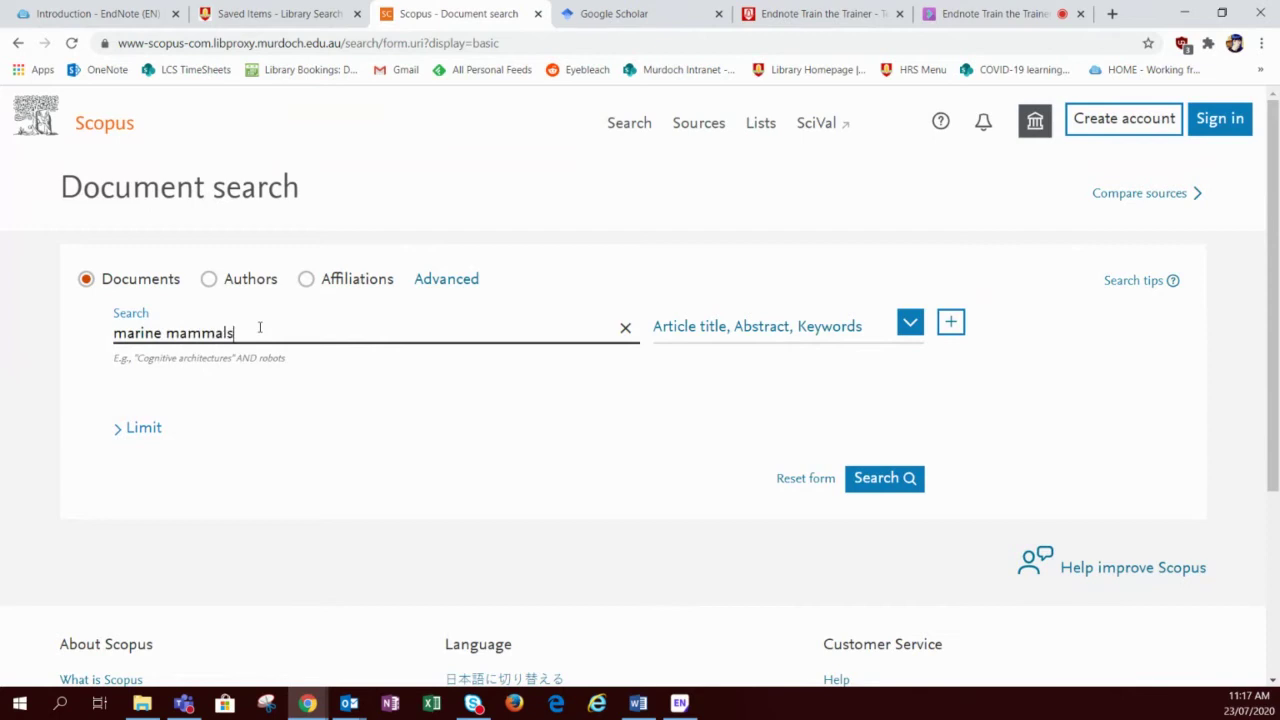
type("ls")
key("Return")
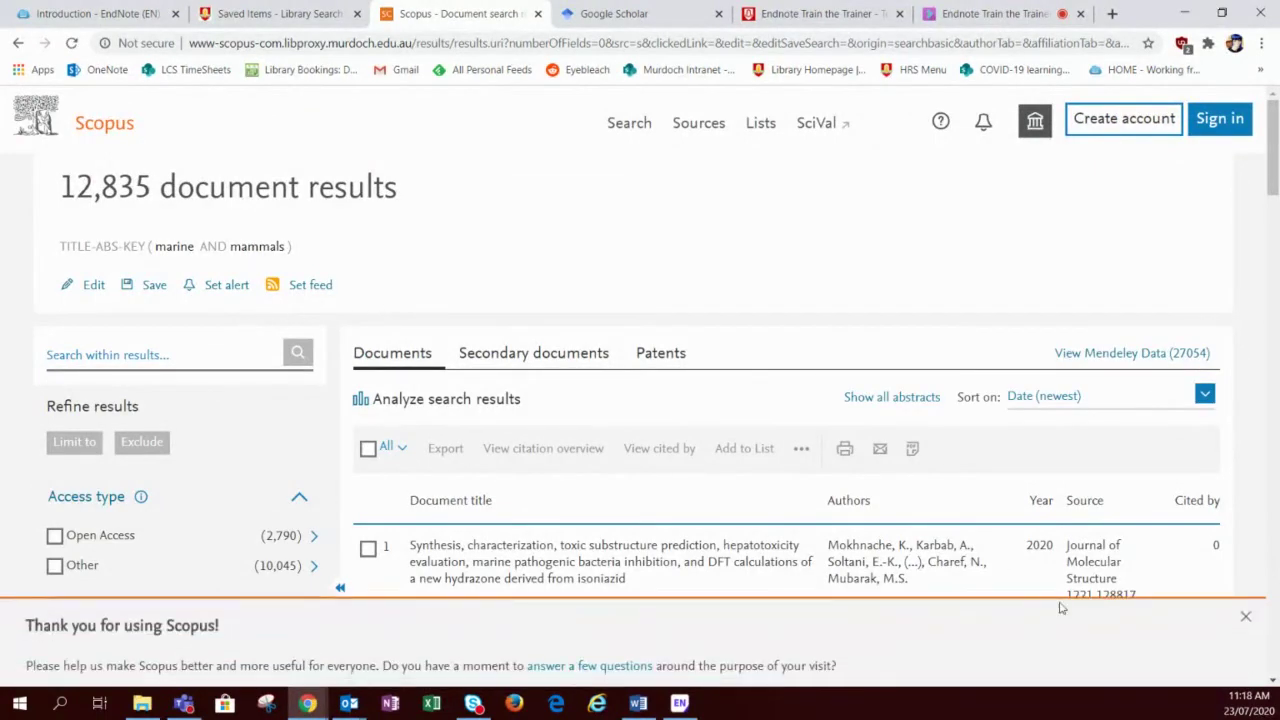
left_click(1245, 617)
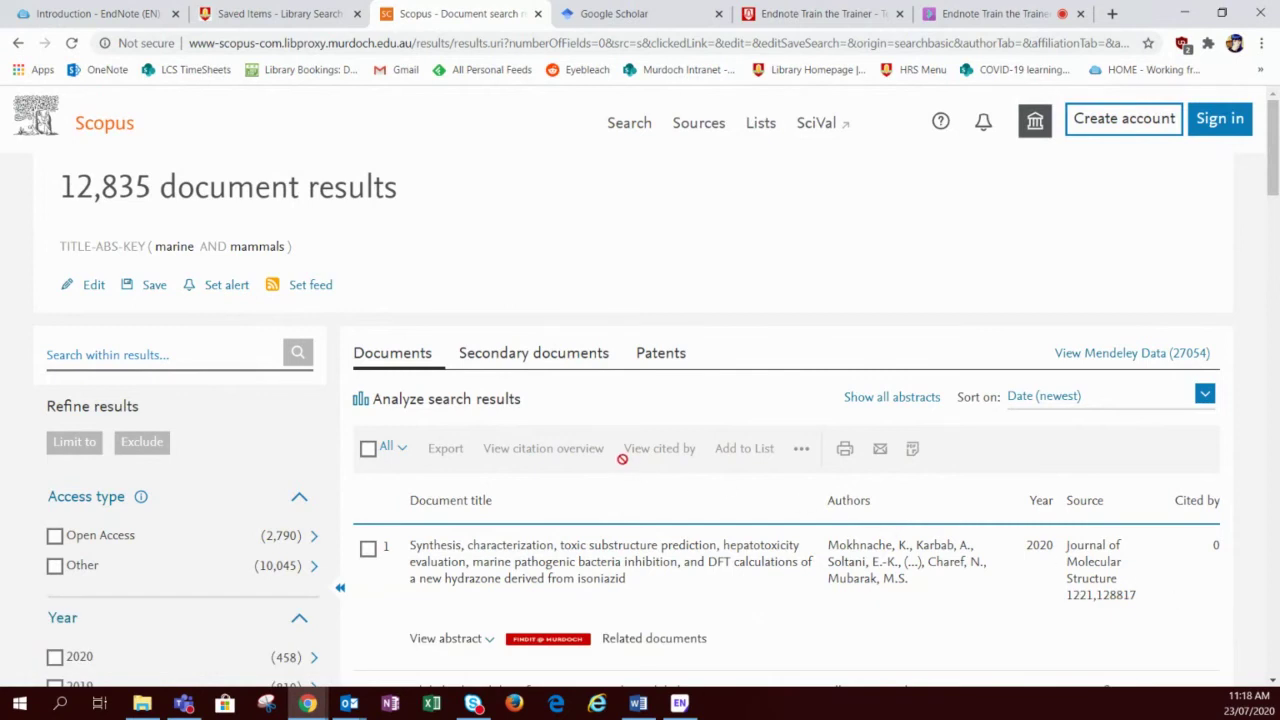
Export the first search result, the 2020 article on a hydrazone derived from isoniazid, in RIS format.
scroll(420, 440, "down", 1)
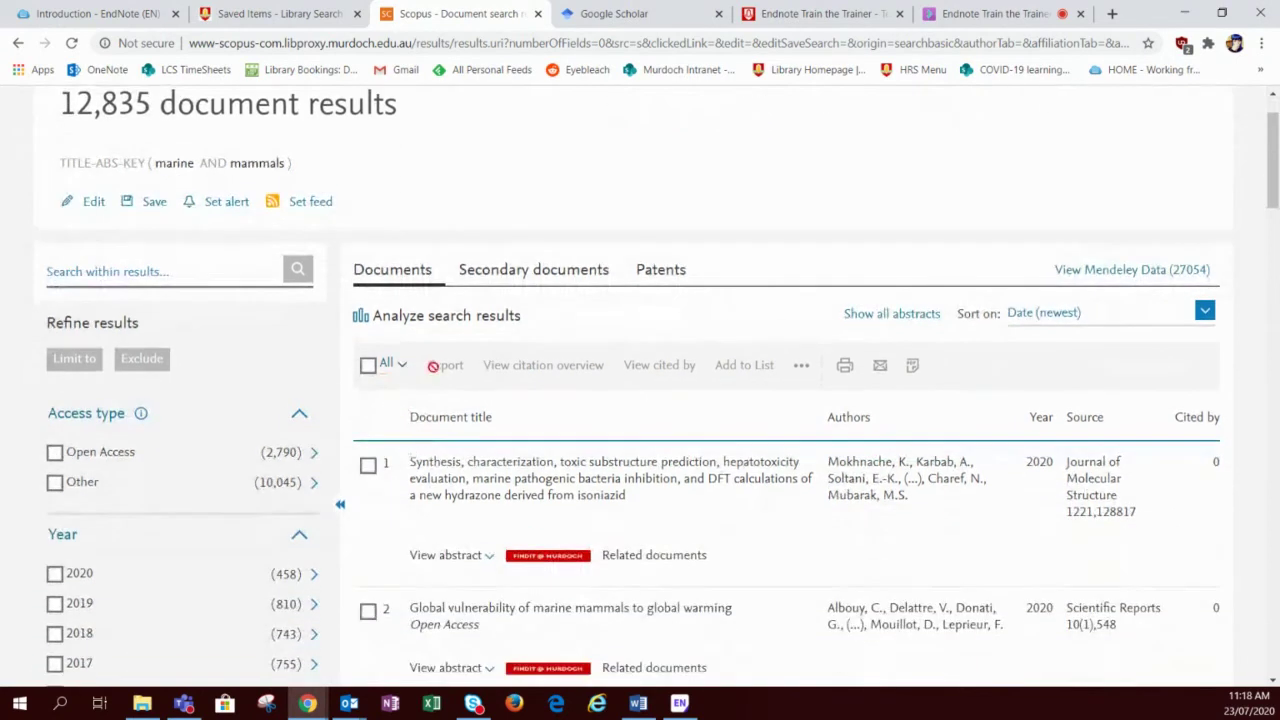
scroll(365, 505, "down", 1)
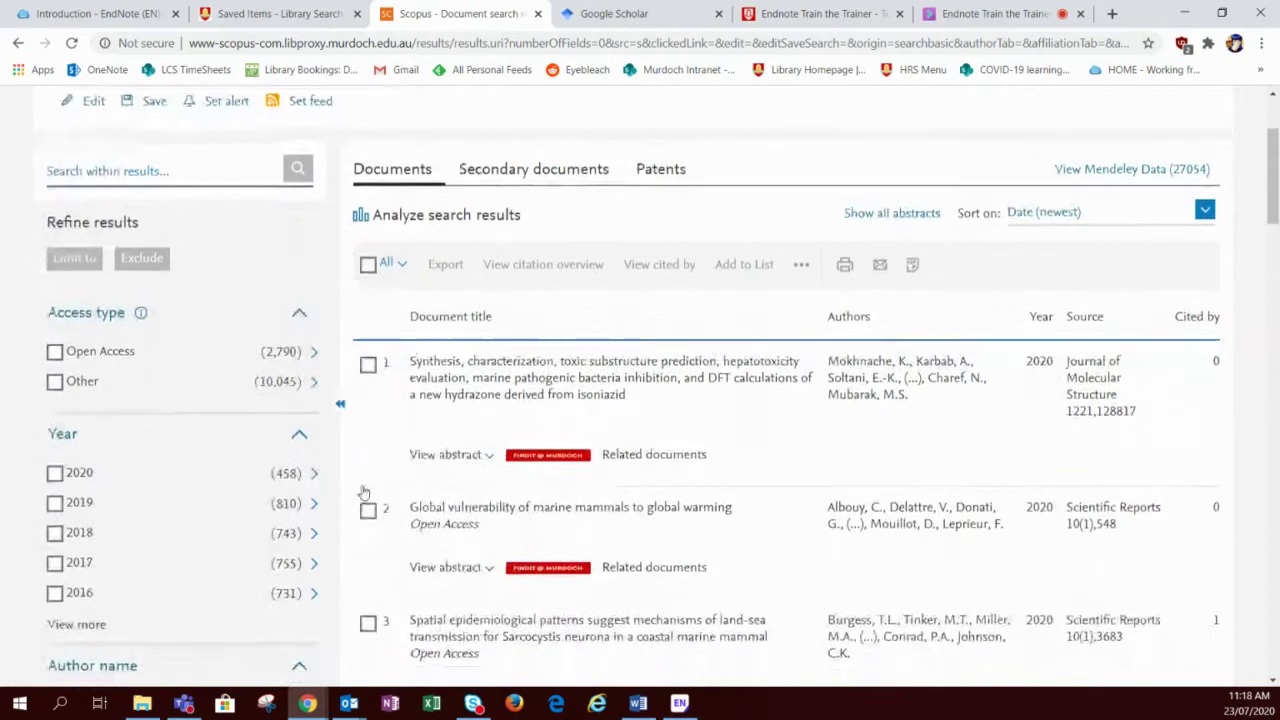
scroll(365, 490, "down", 2)
scroll(370, 440, "up", 1)
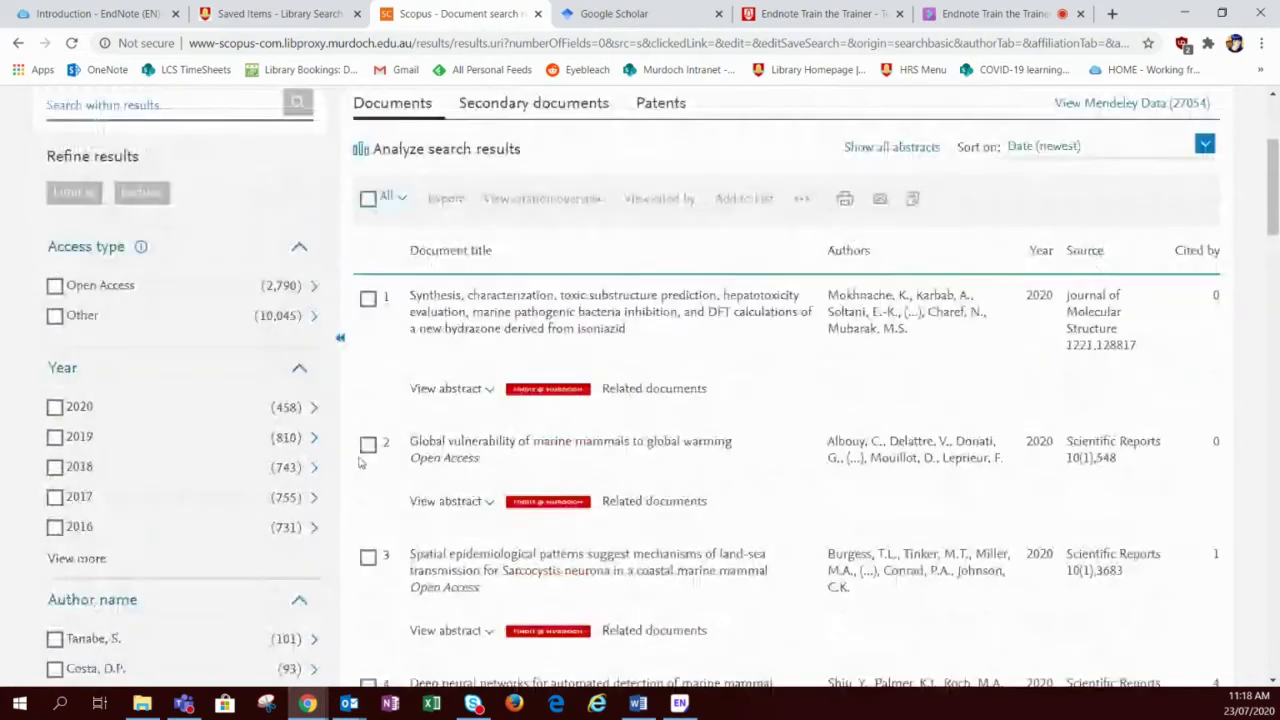
left_click(368, 300)
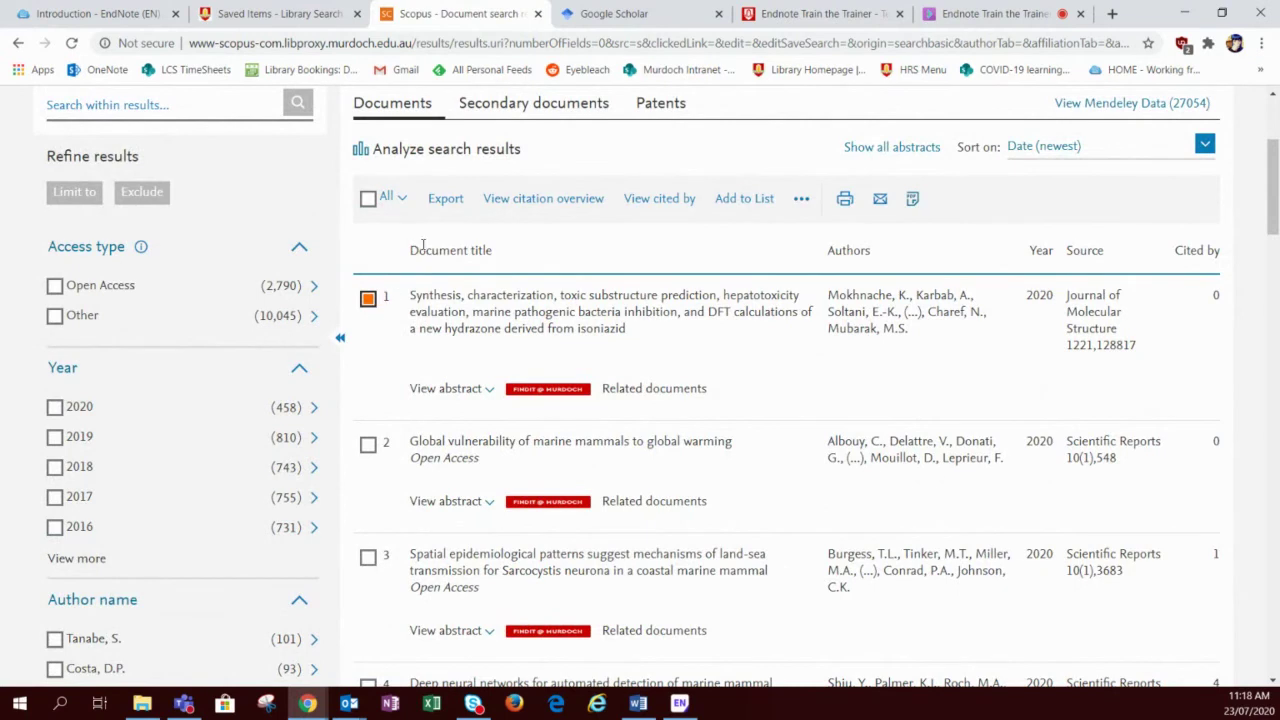
left_click(446, 199)
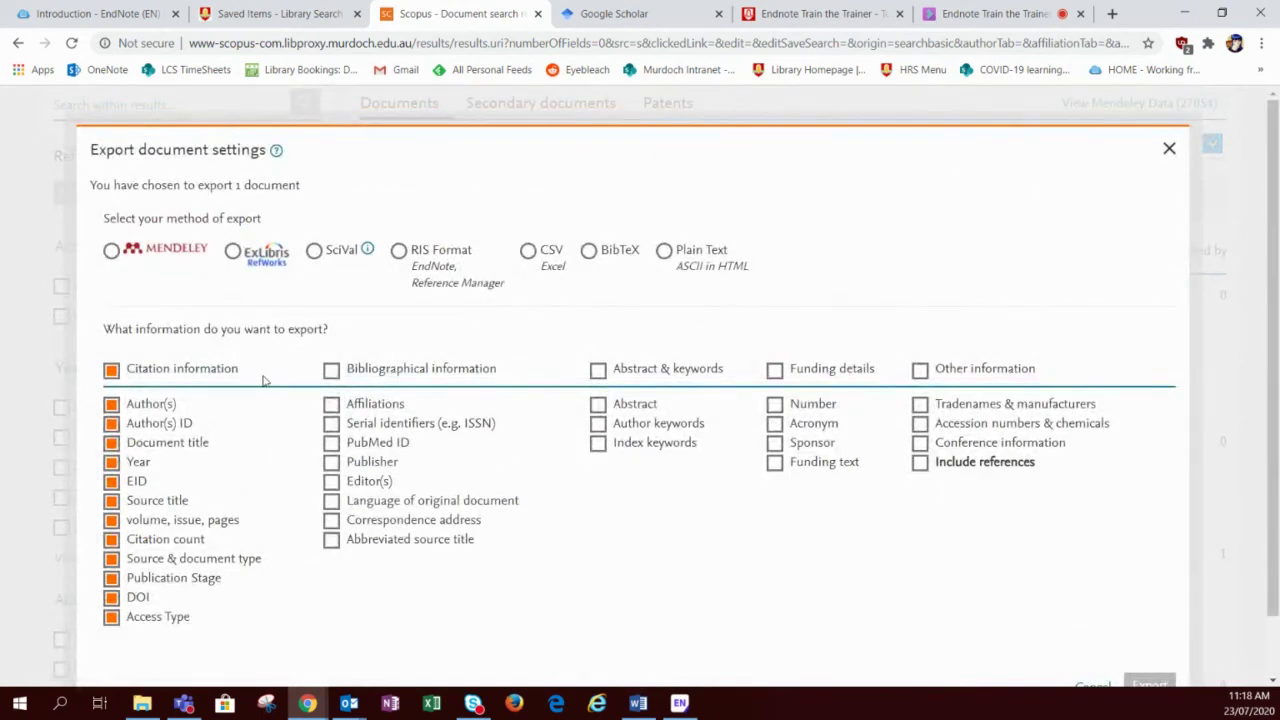
left_click(399, 252)
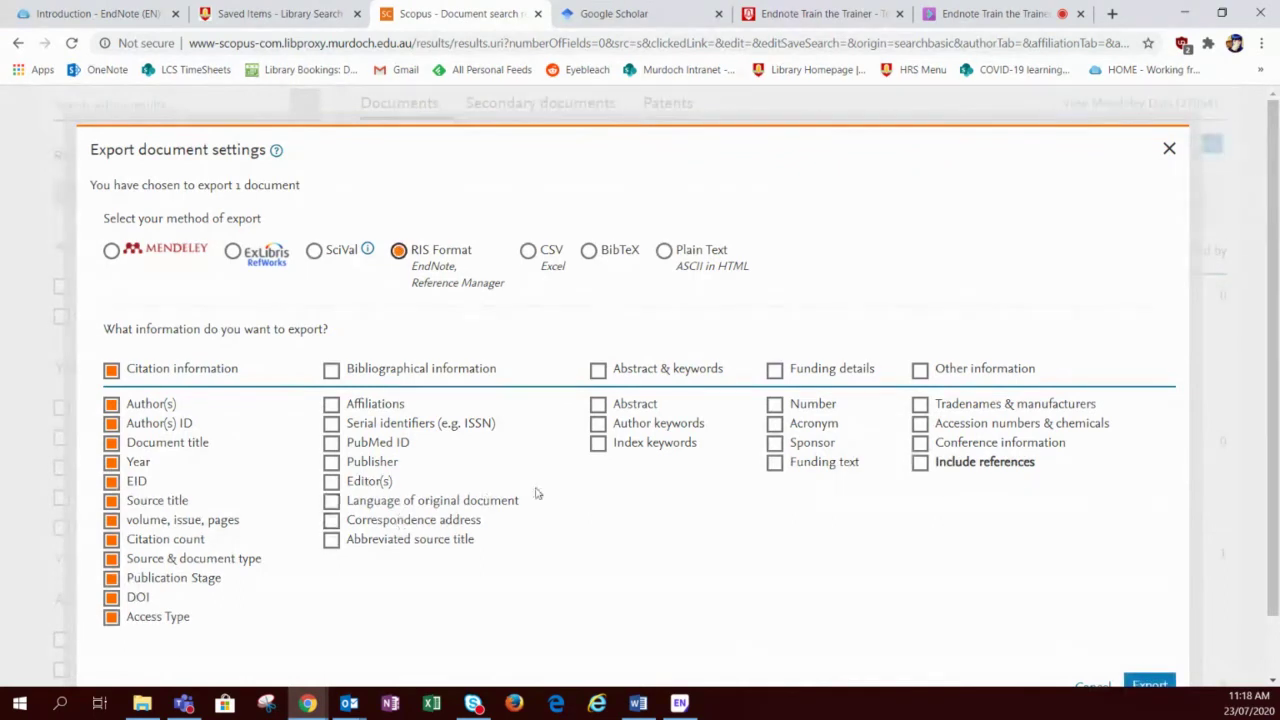
scroll(185, 405, "down", 1)
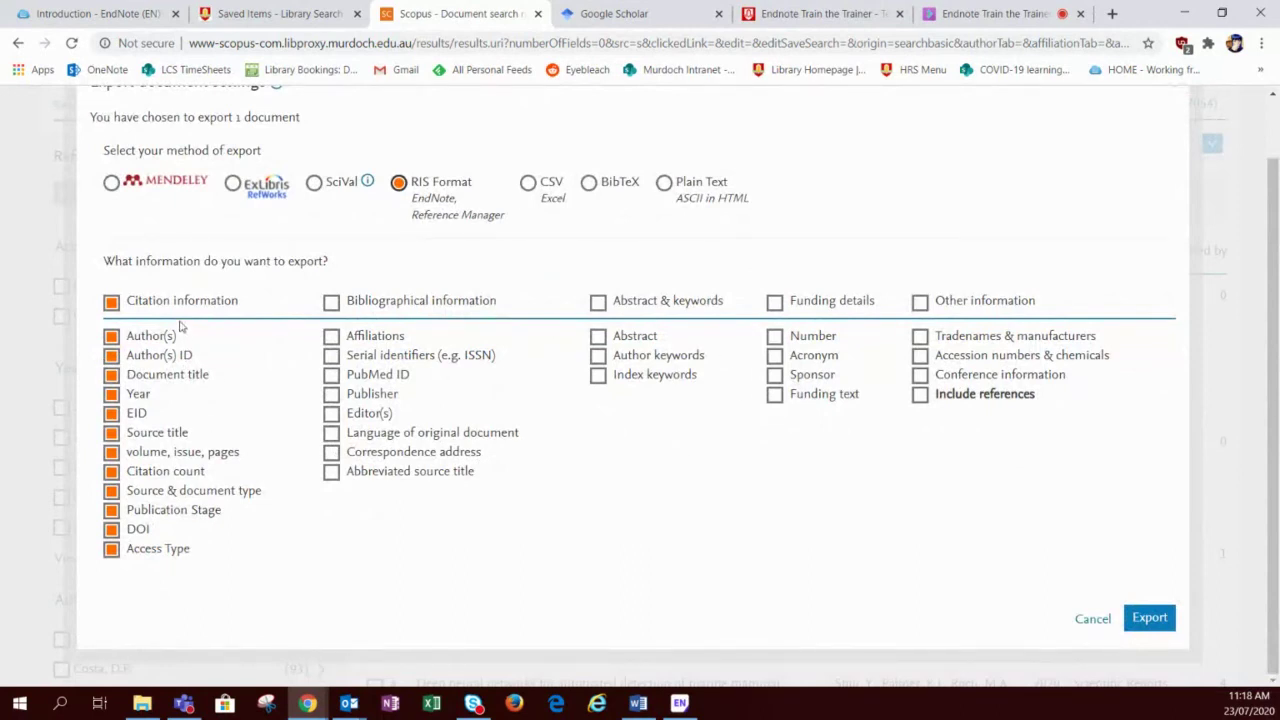
left_click(1152, 618)
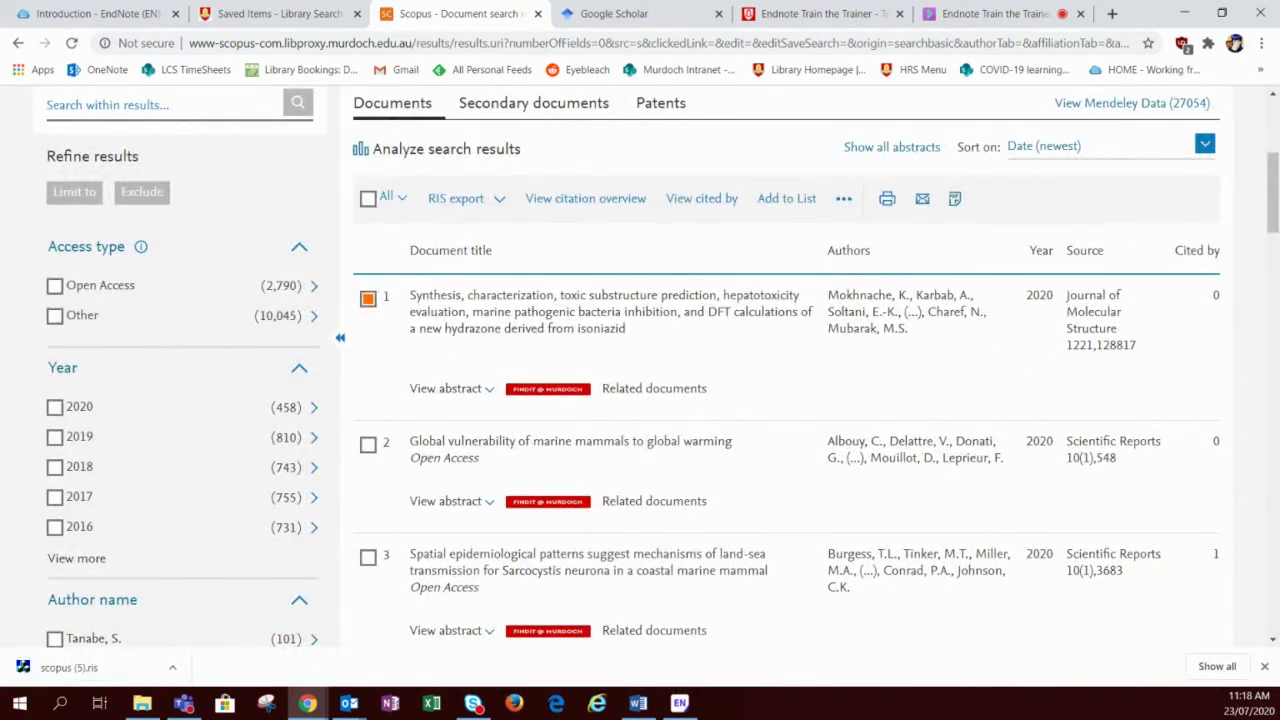
Import the downloaded scopus (5).ris file into EndNote, preview the new reference's citation and display its full details.
left_click(148, 676)
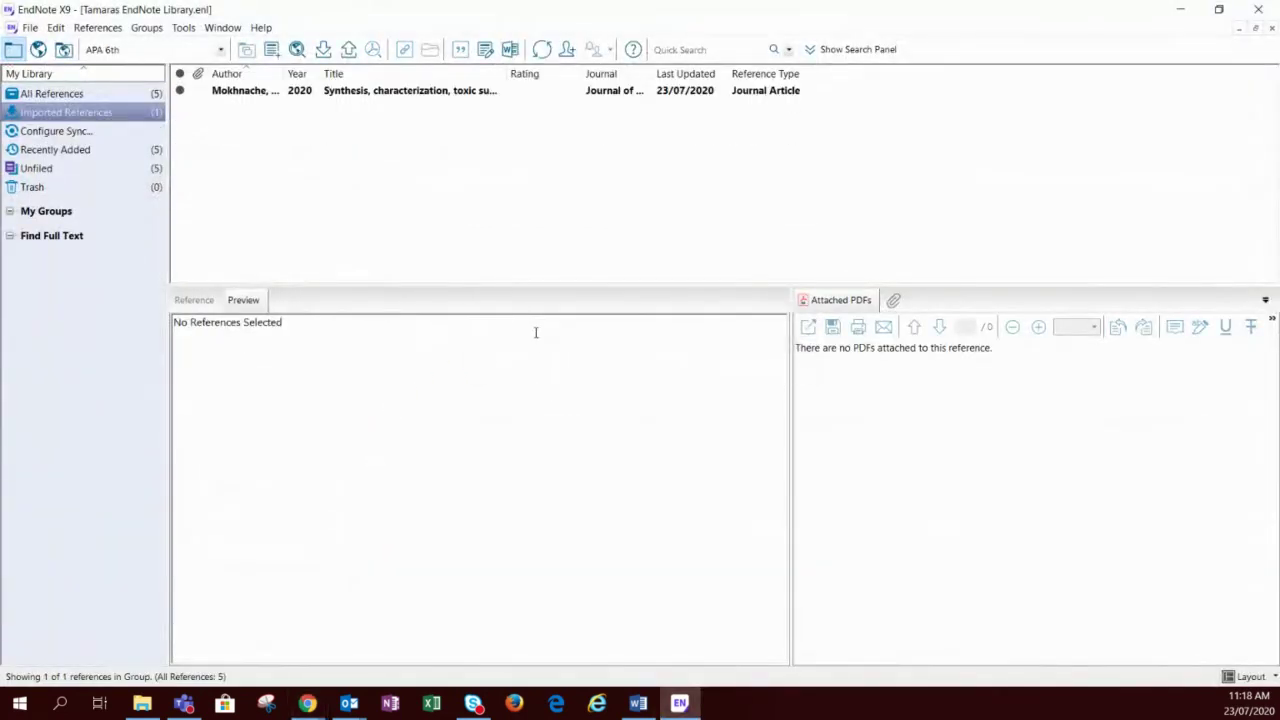
left_click(290, 96)
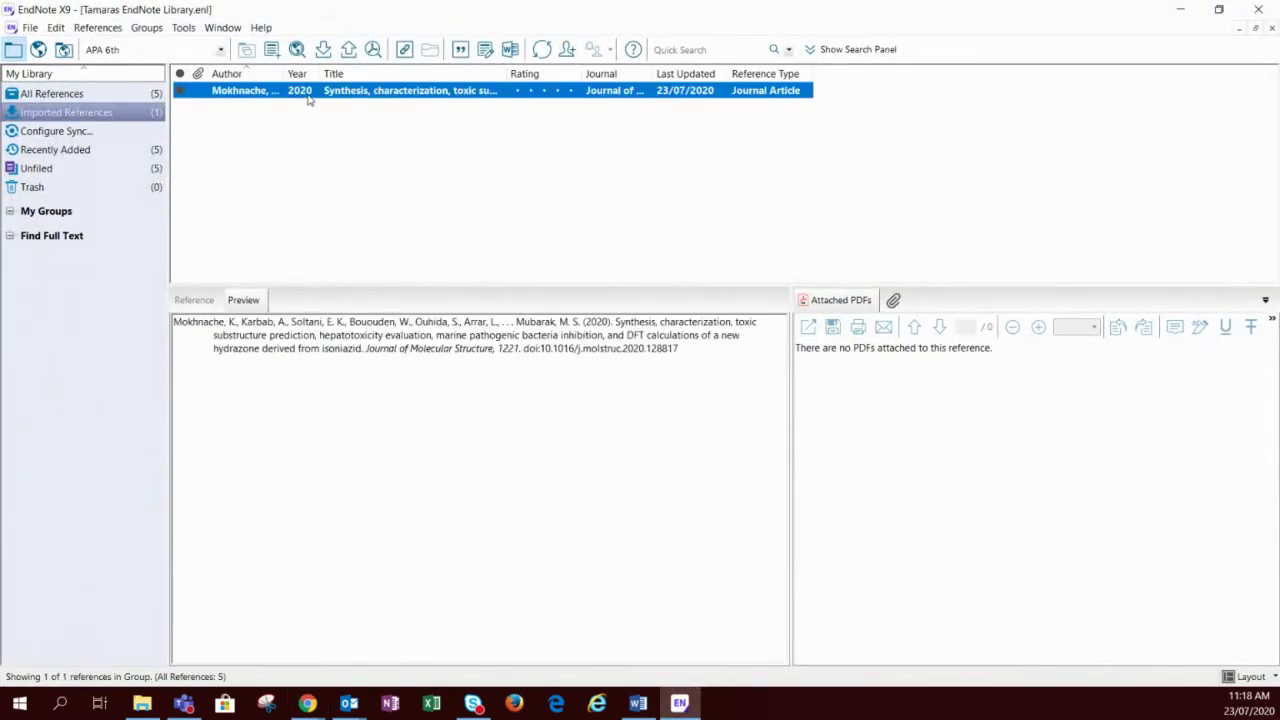
left_click(198, 300)
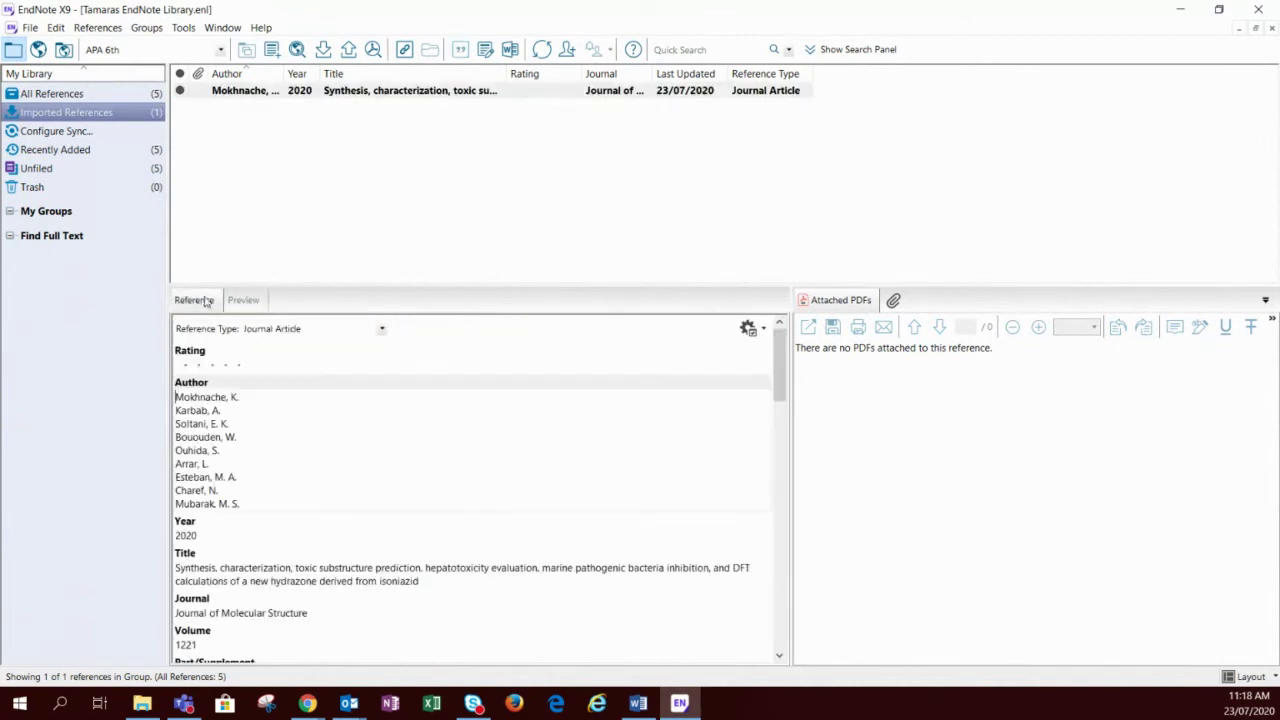
Preview the imported 2020 article's formatted citation and list all references in the library.
left_click(244, 300)
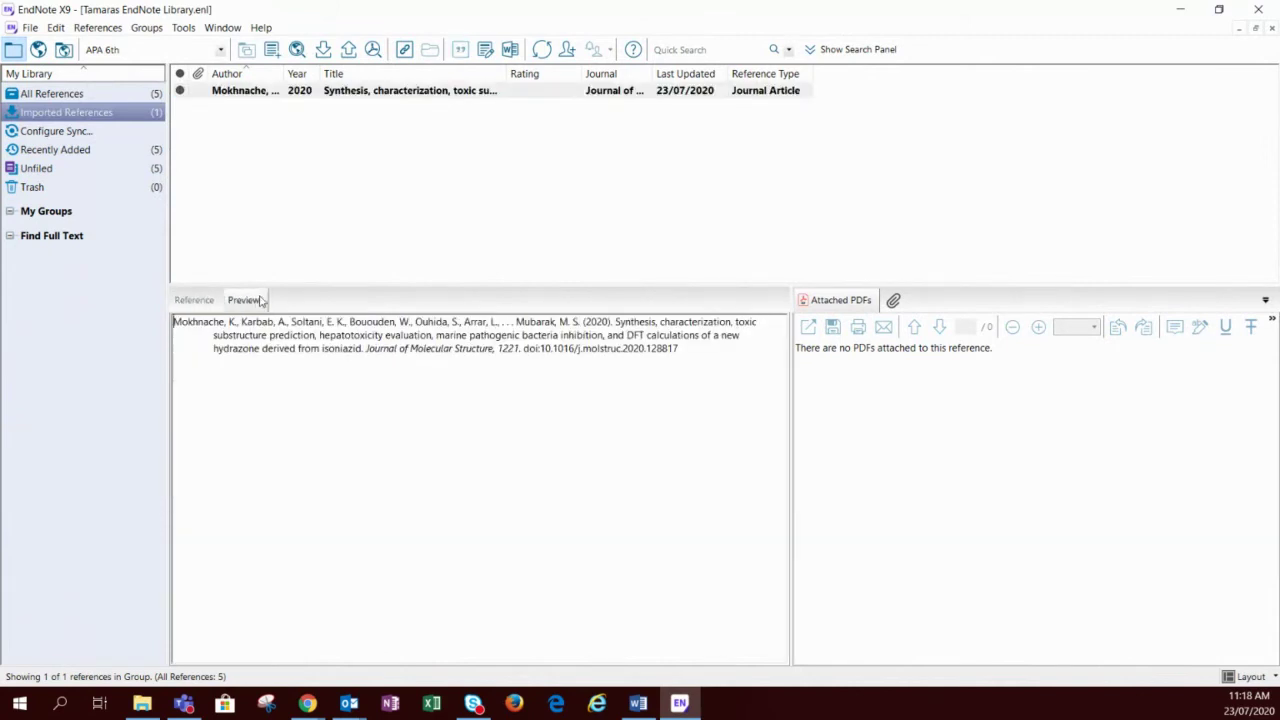
left_click(86, 97)
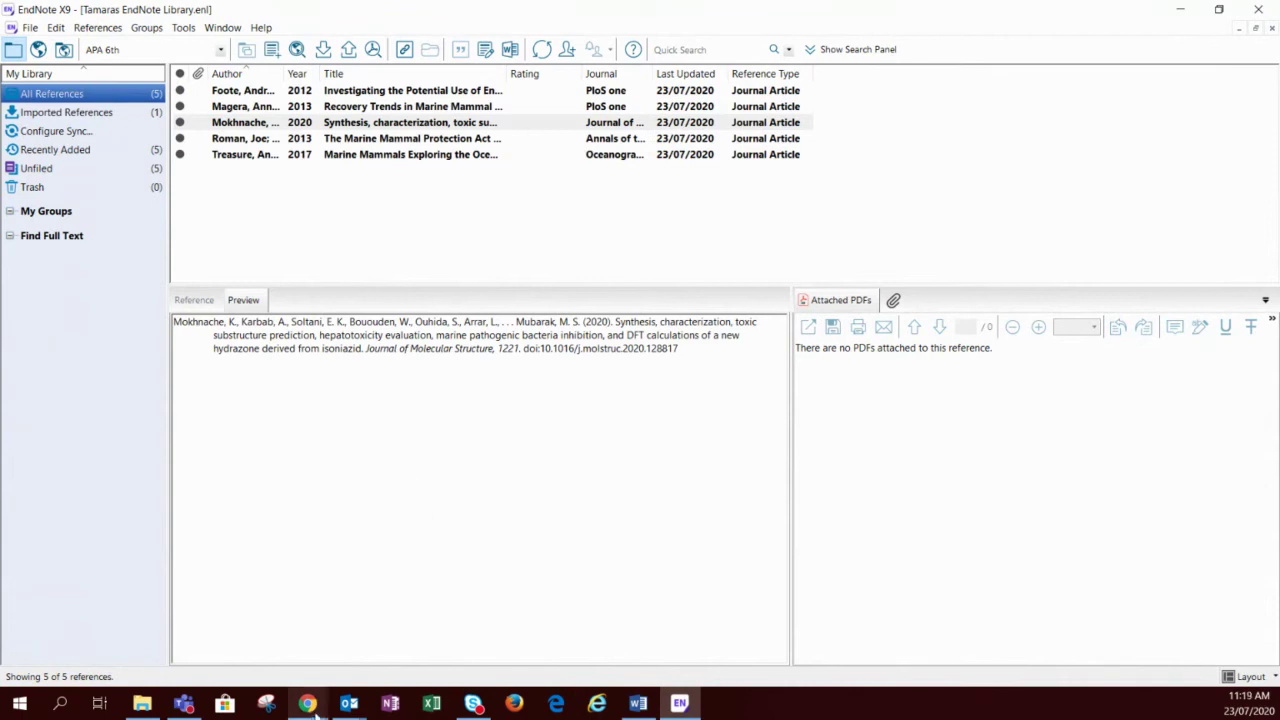
Switch to Chrome and search Google Scholar for "marine mammals".
mouse_move(310, 706)
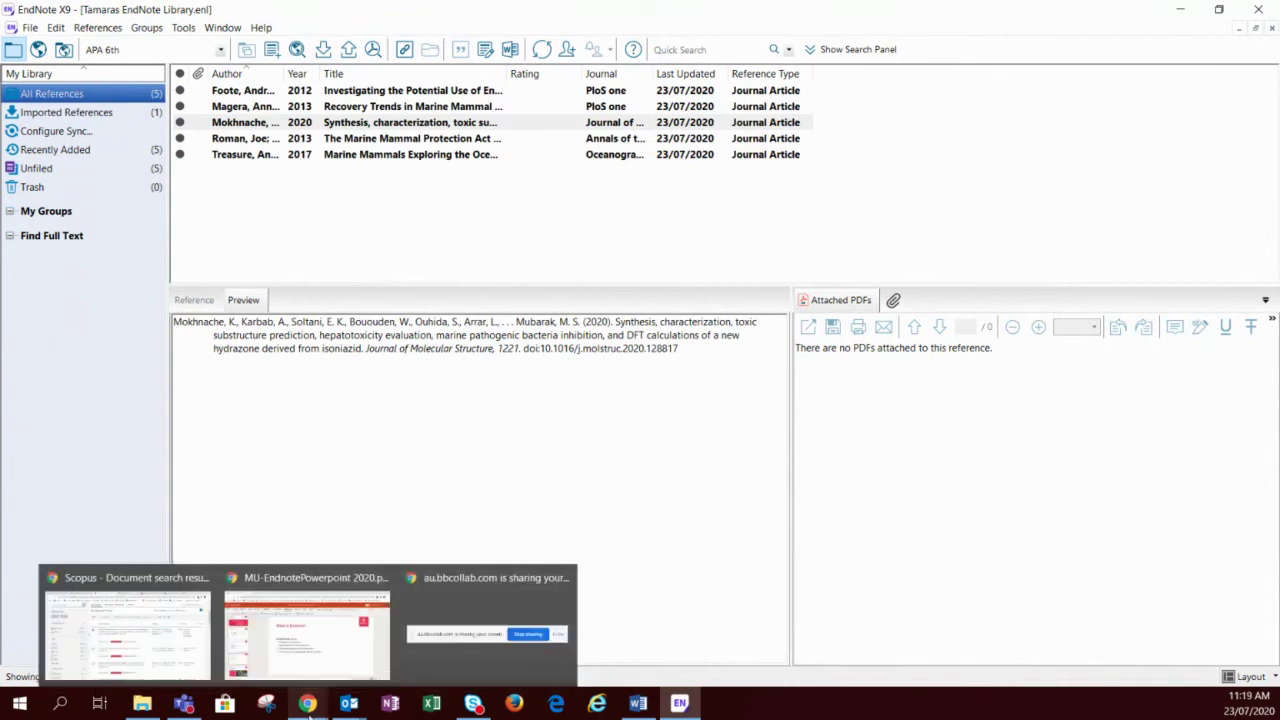
left_click(127, 630)
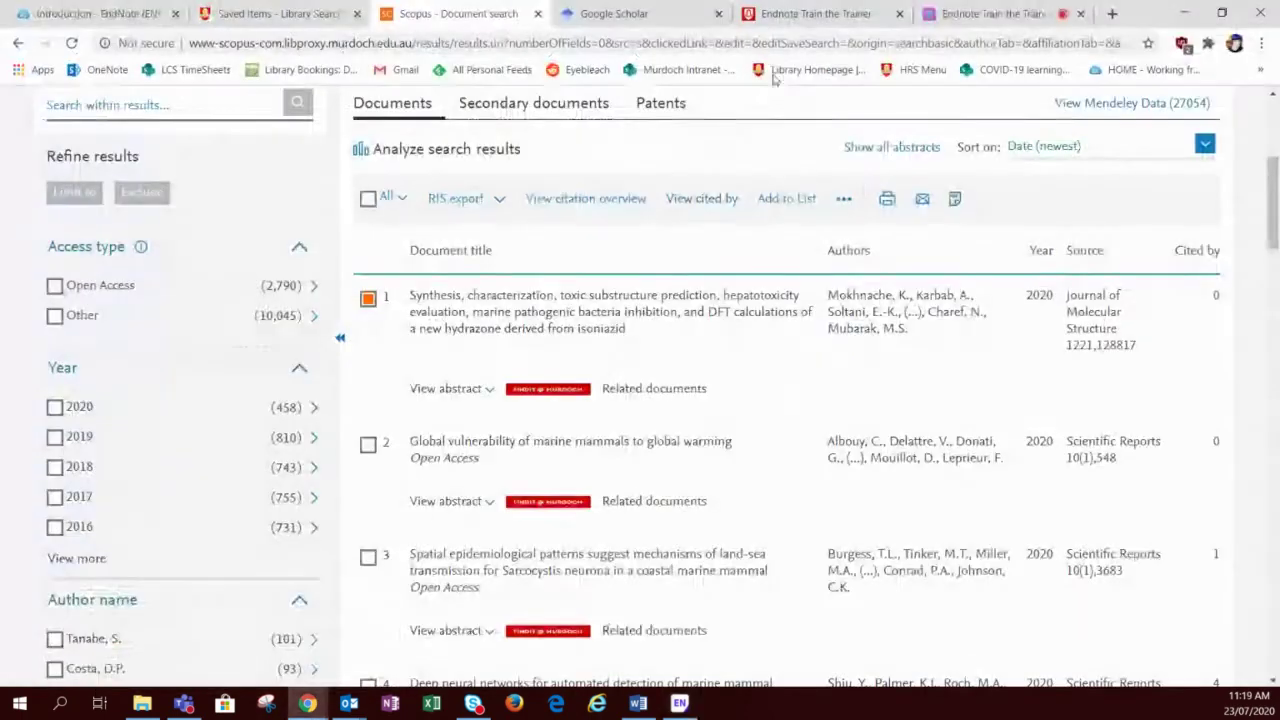
left_click(637, 18)
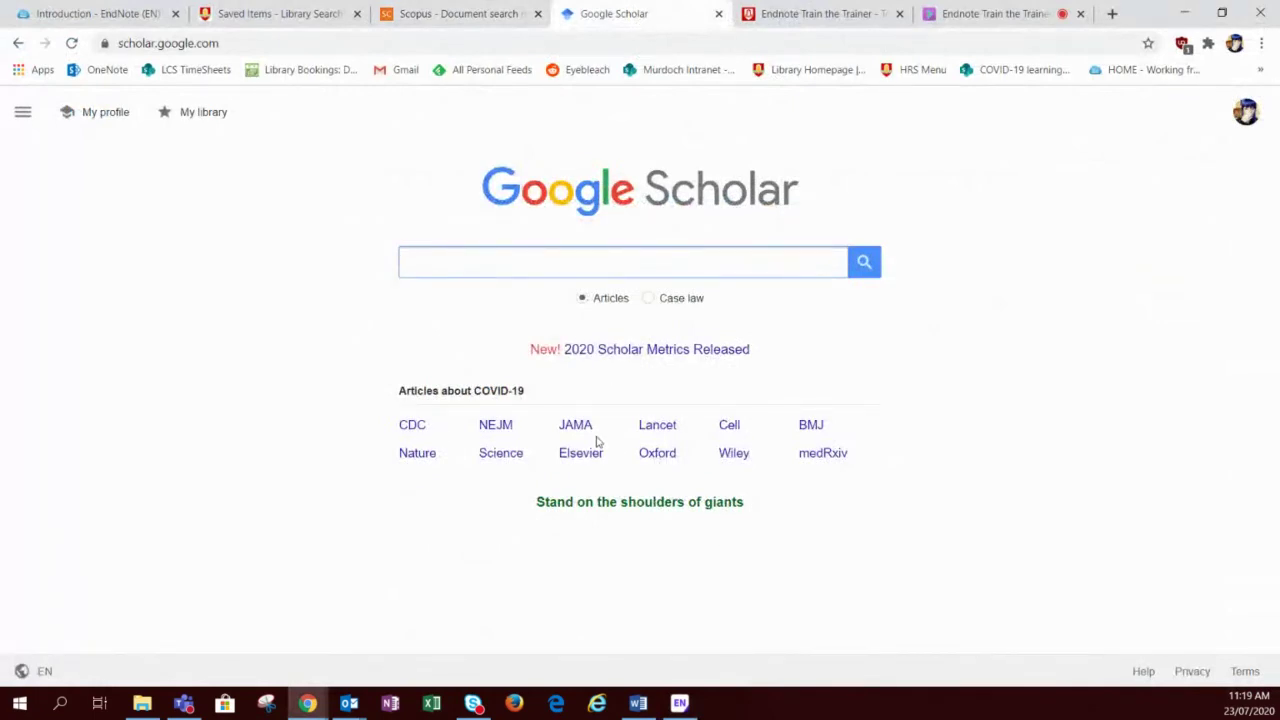
type("marine ma")
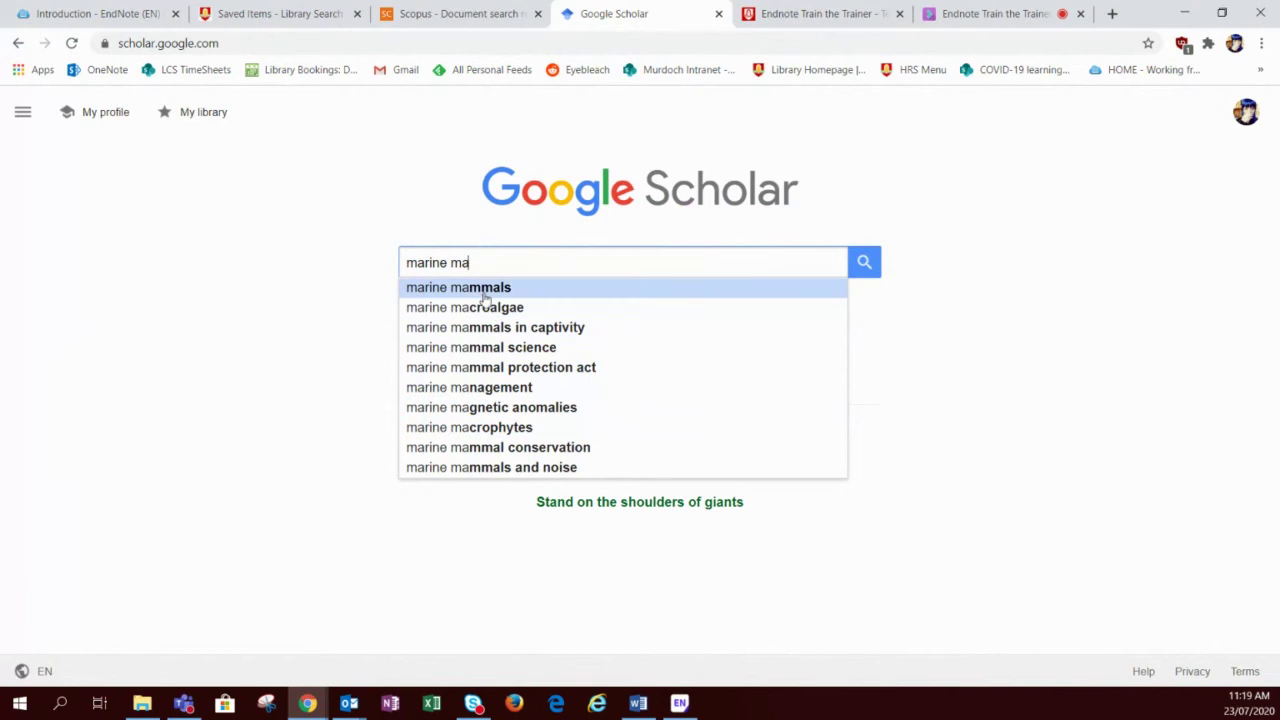
left_click(484, 289)
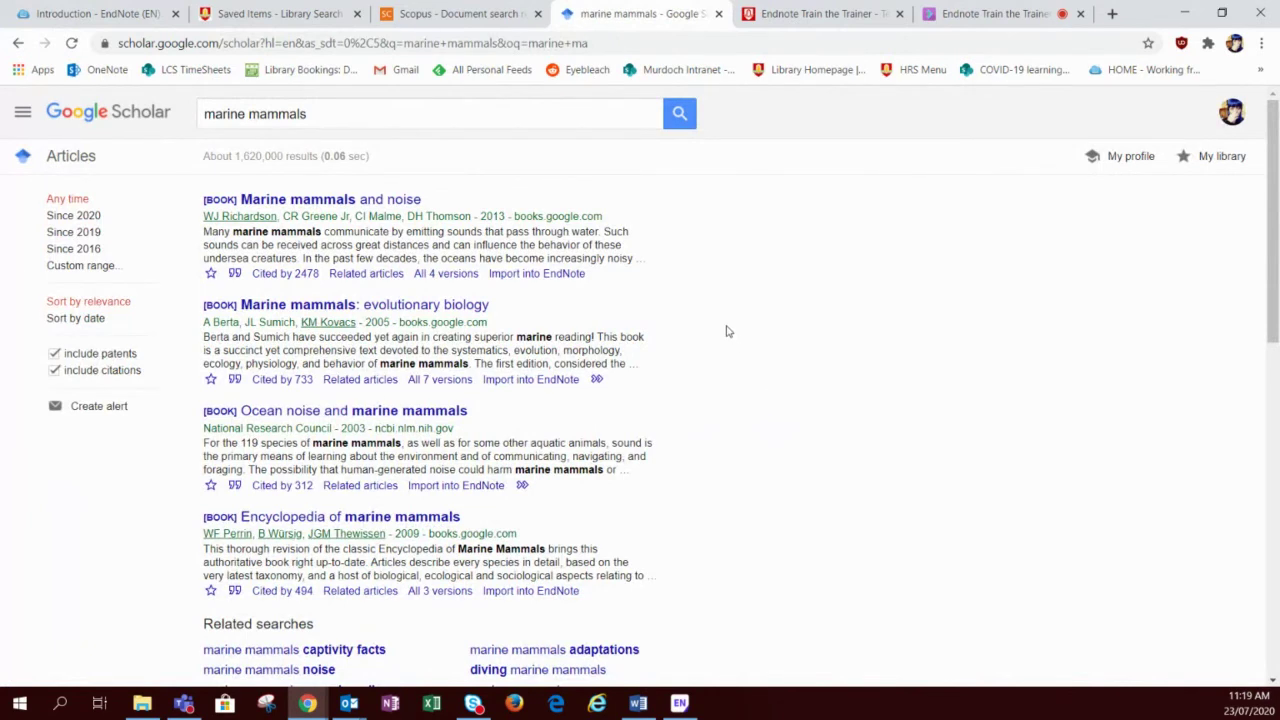
Set Google Scholar's bibliography manager to show links that import citations into EndNote, and save the settings.
left_click(23, 115)
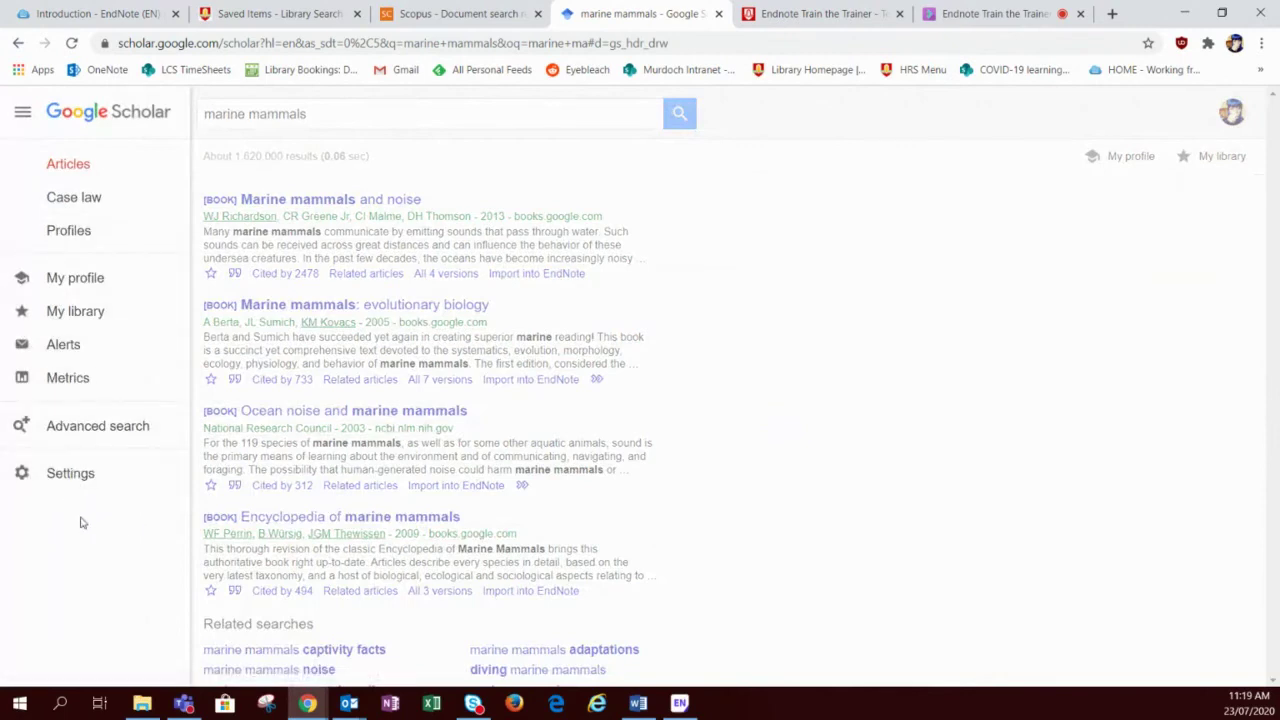
left_click(72, 474)
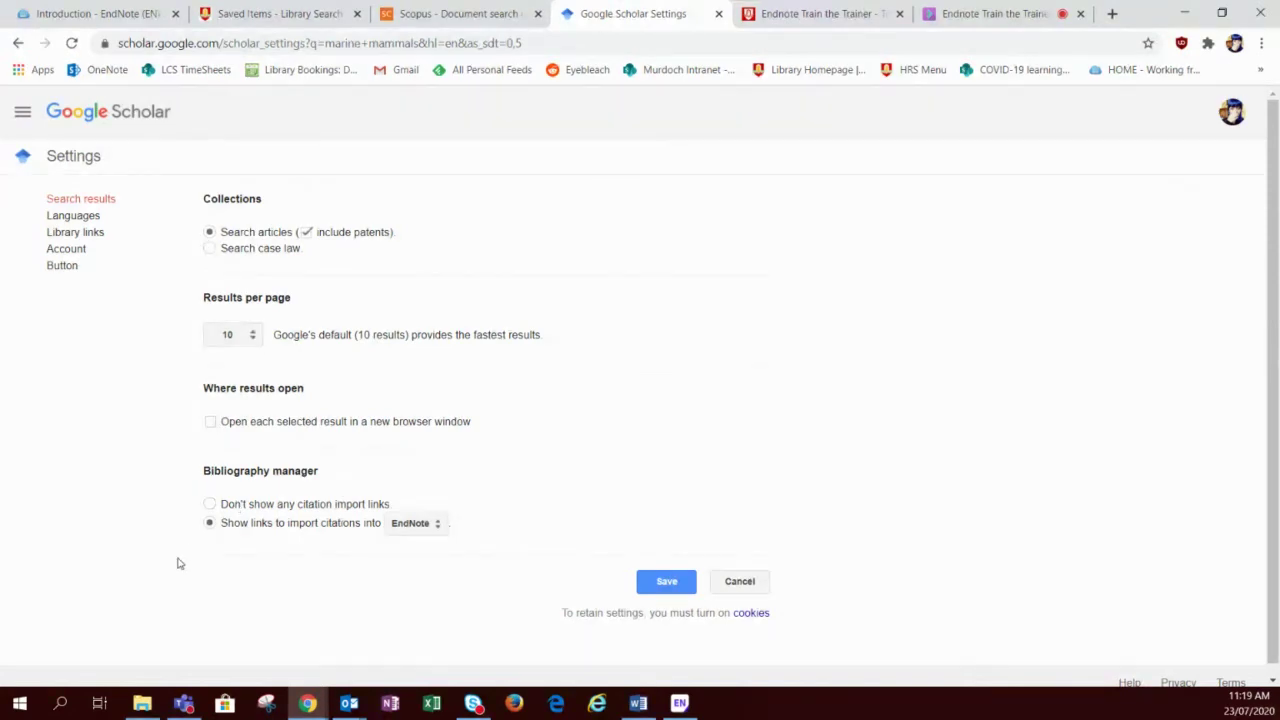
left_click(278, 507)
left_click(257, 529)
left_click(435, 530)
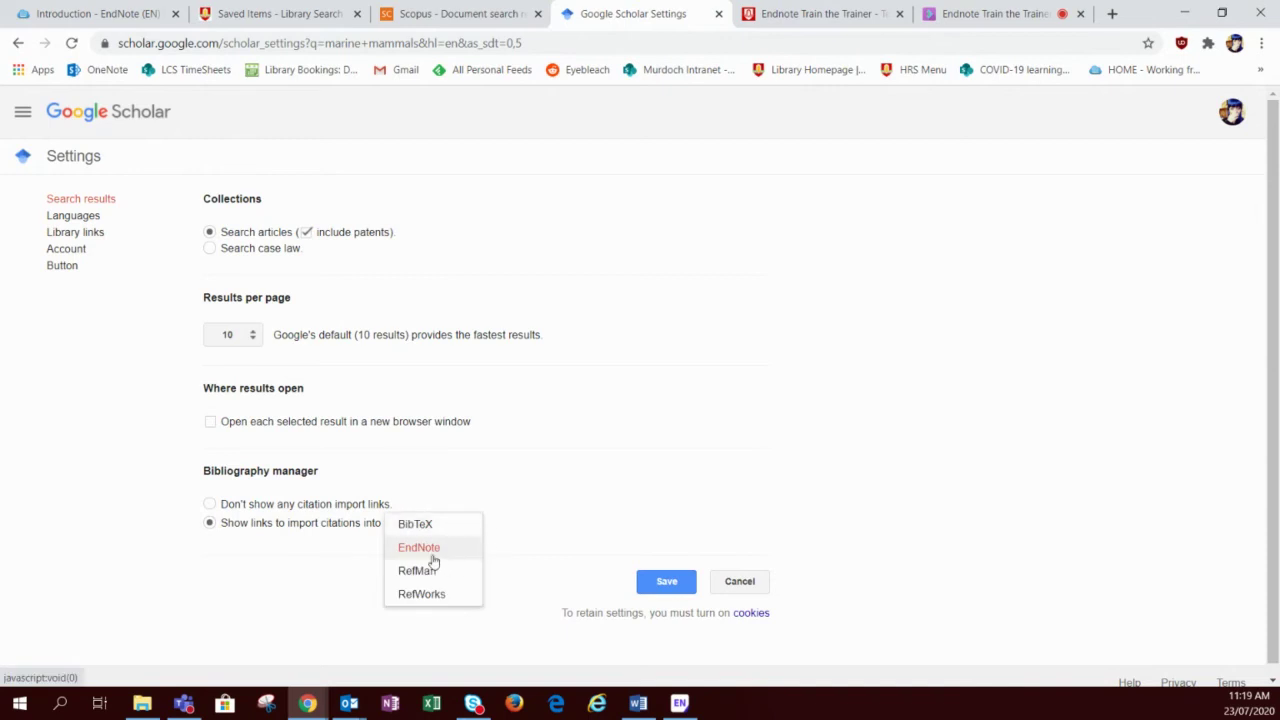
left_click(432, 558)
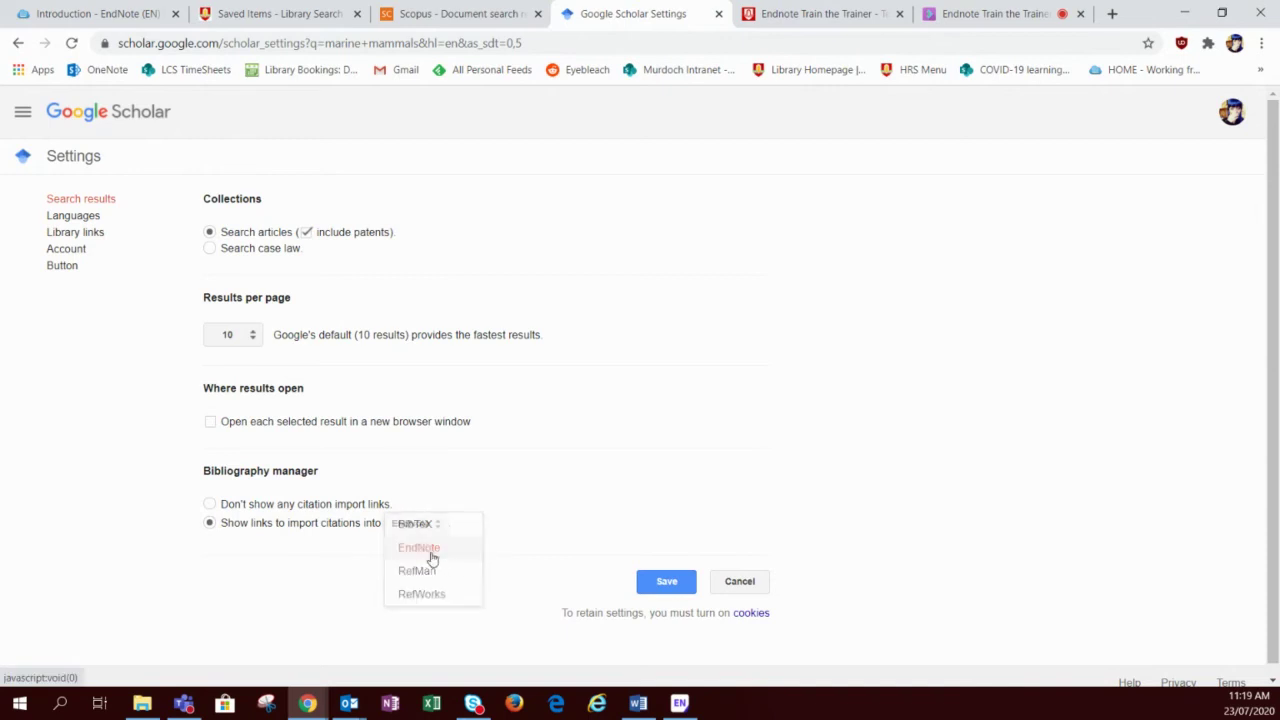
left_click(664, 590)
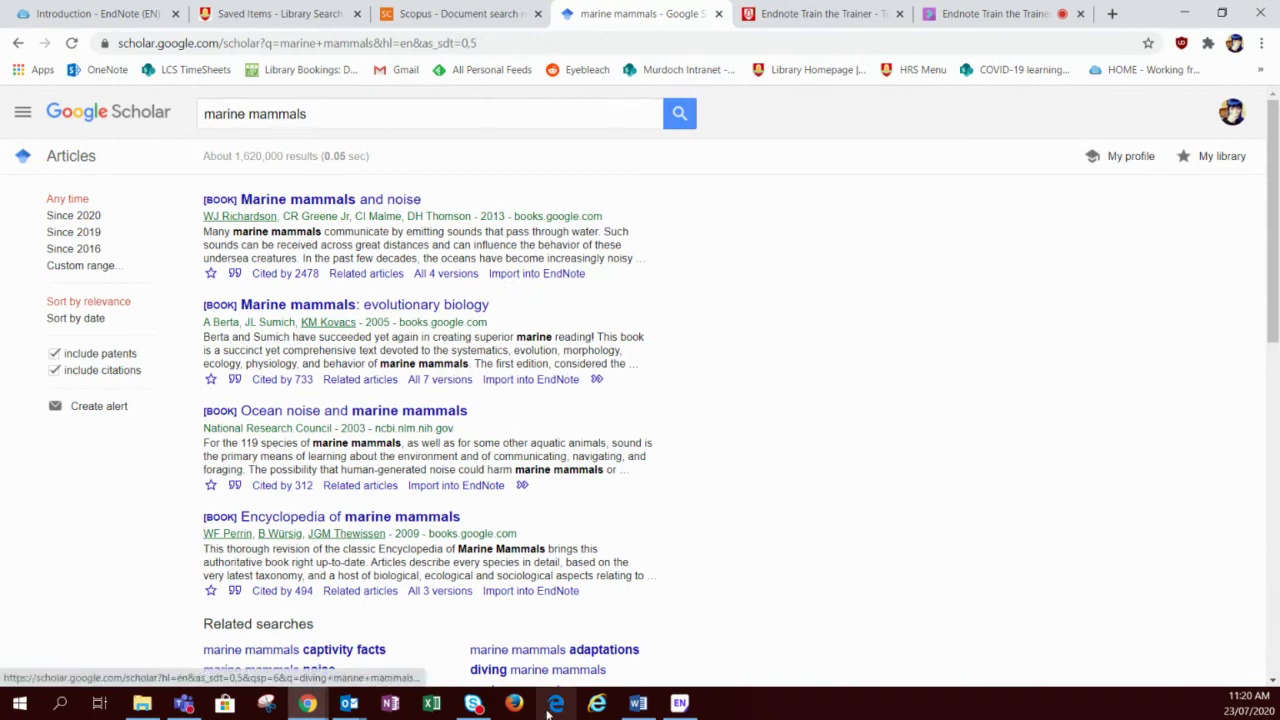
Export the citation of the book "Marine mammals and noise" for EndNote, import scholar (5).enw into the EndNote library and preview the new reference.
left_click(465, 487)
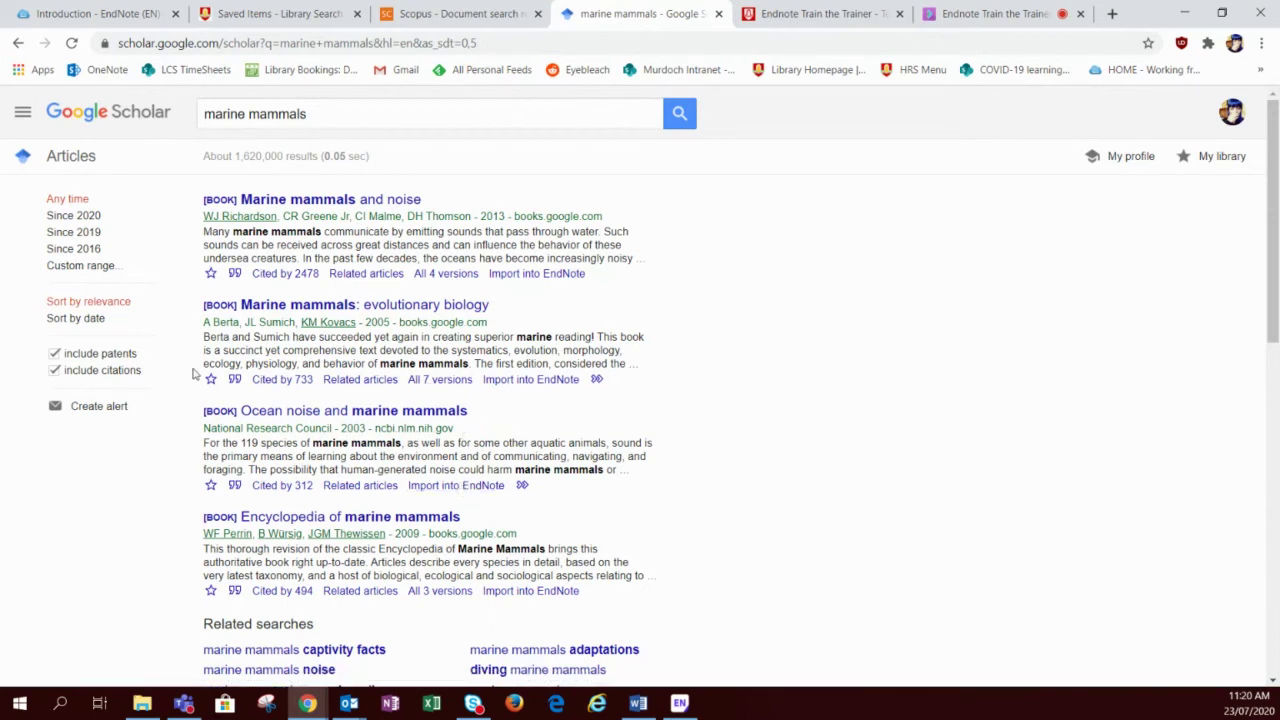
left_click(235, 277)
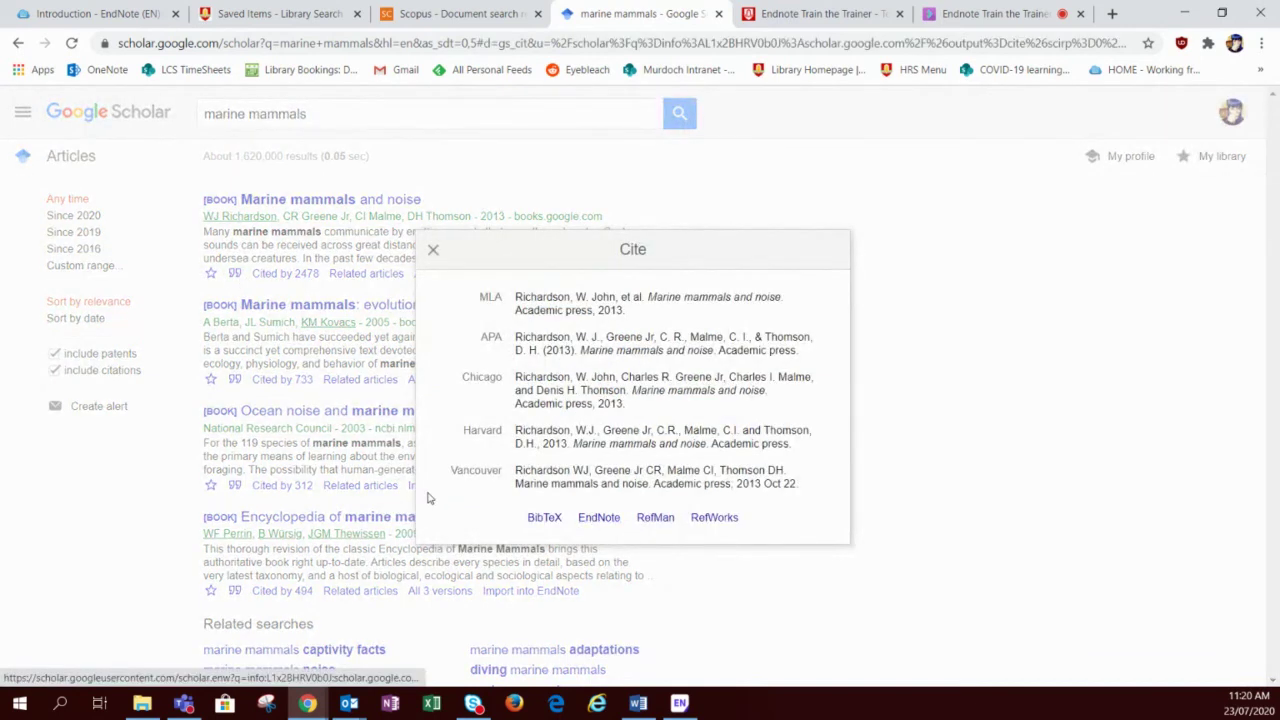
left_click(596, 522)
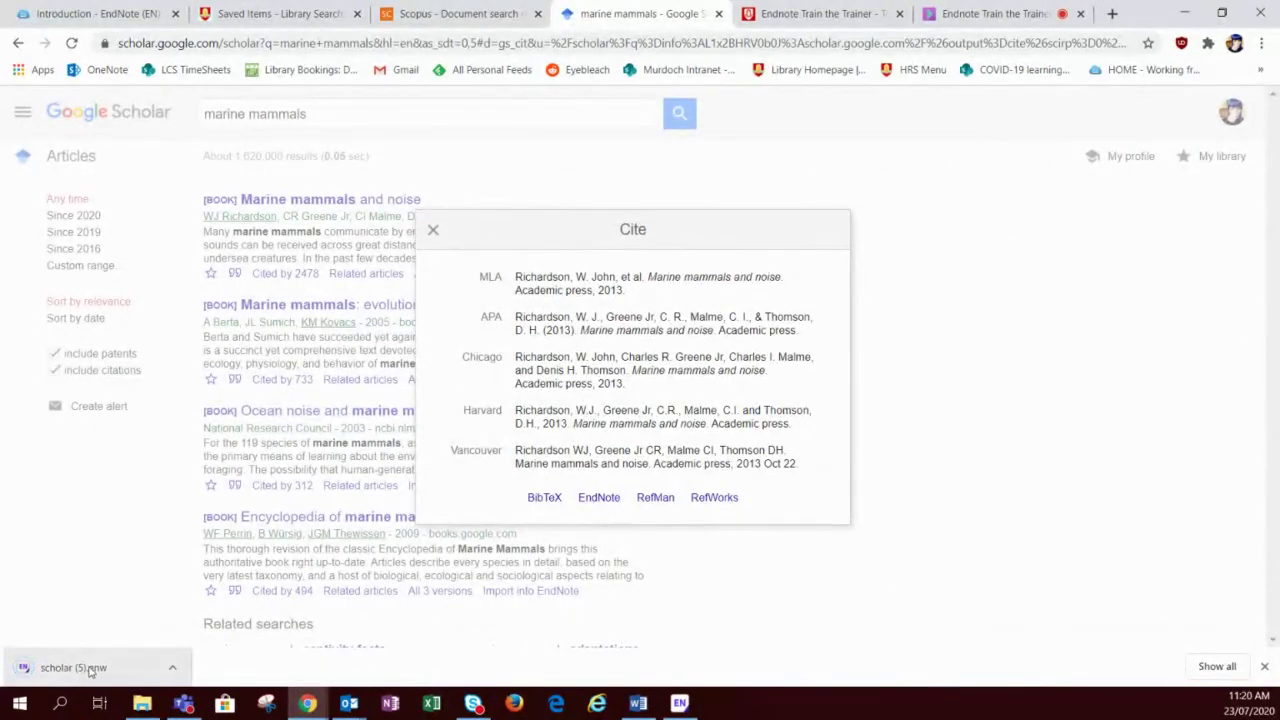
left_click(52, 674)
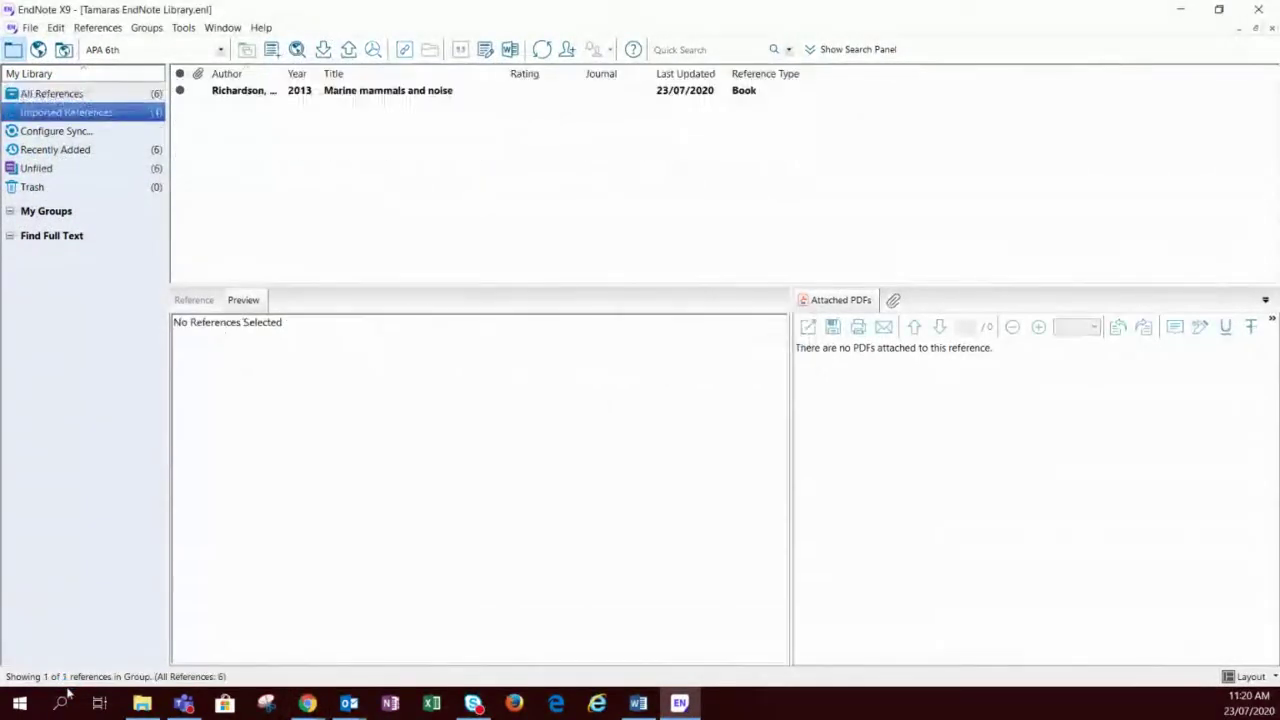
left_click(353, 95)
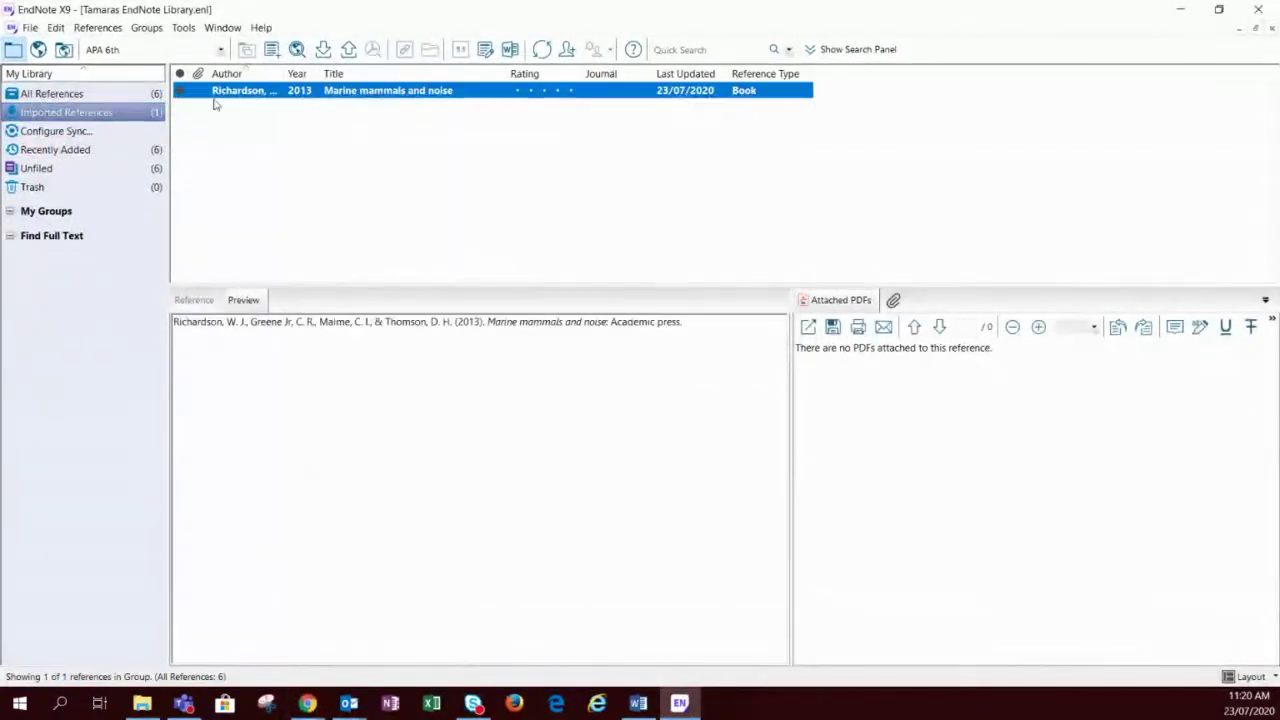
List all references and preview the citations of the 2020 hydrazone article and the 2013 Marine Mammal Protection Act article.
left_click(66, 96)
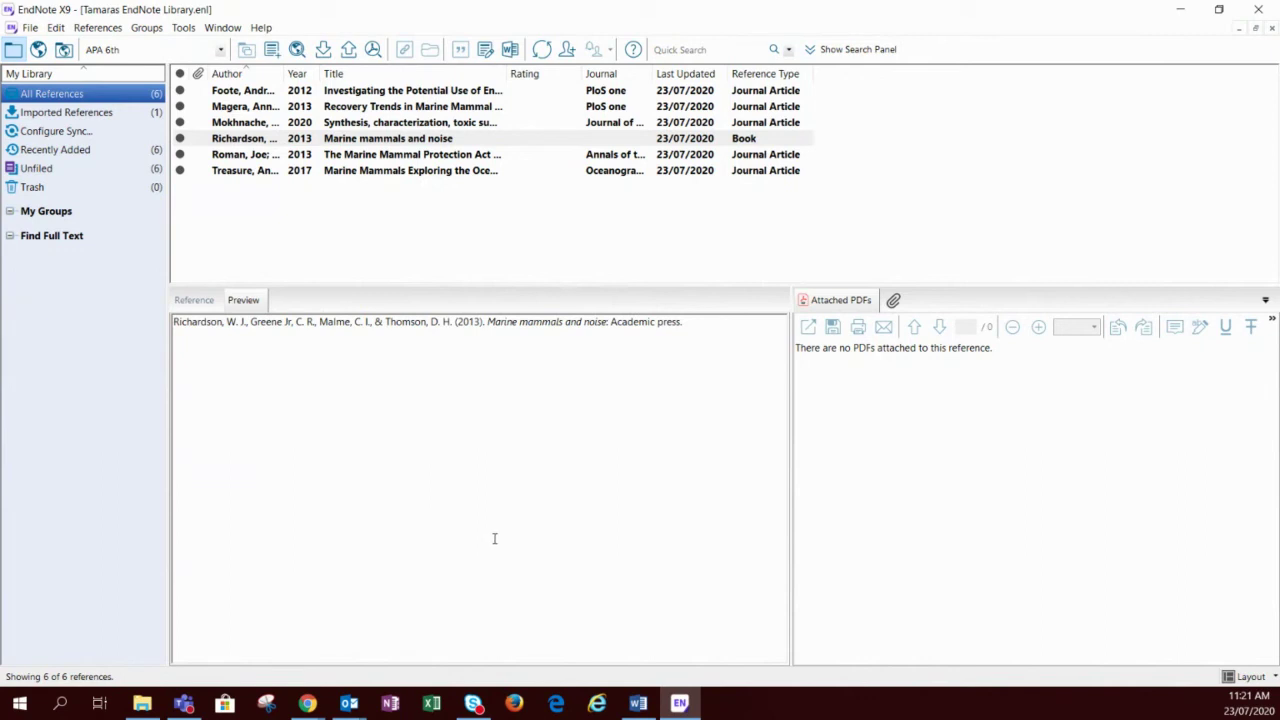
left_click(291, 124)
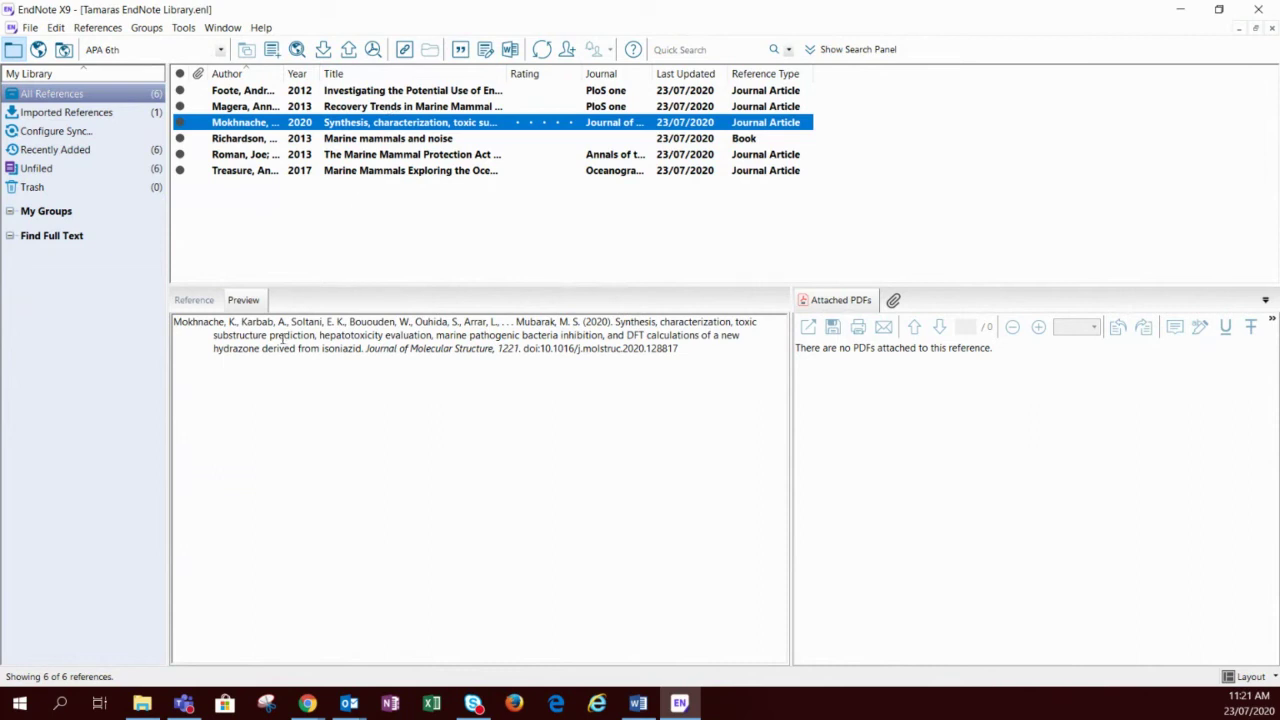
left_click(307, 158)
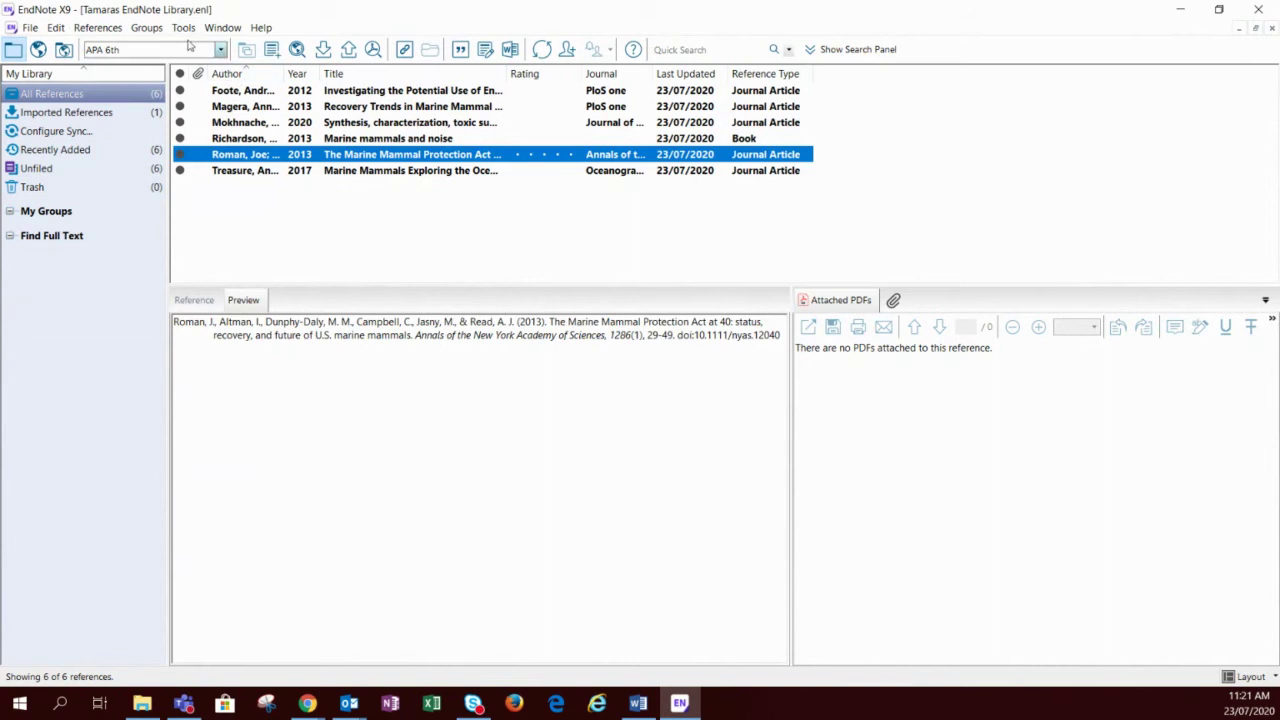
Try the Astronomy and Astrophysics output style on the selected reference and return to APA 6th.
left_click(185, 52)
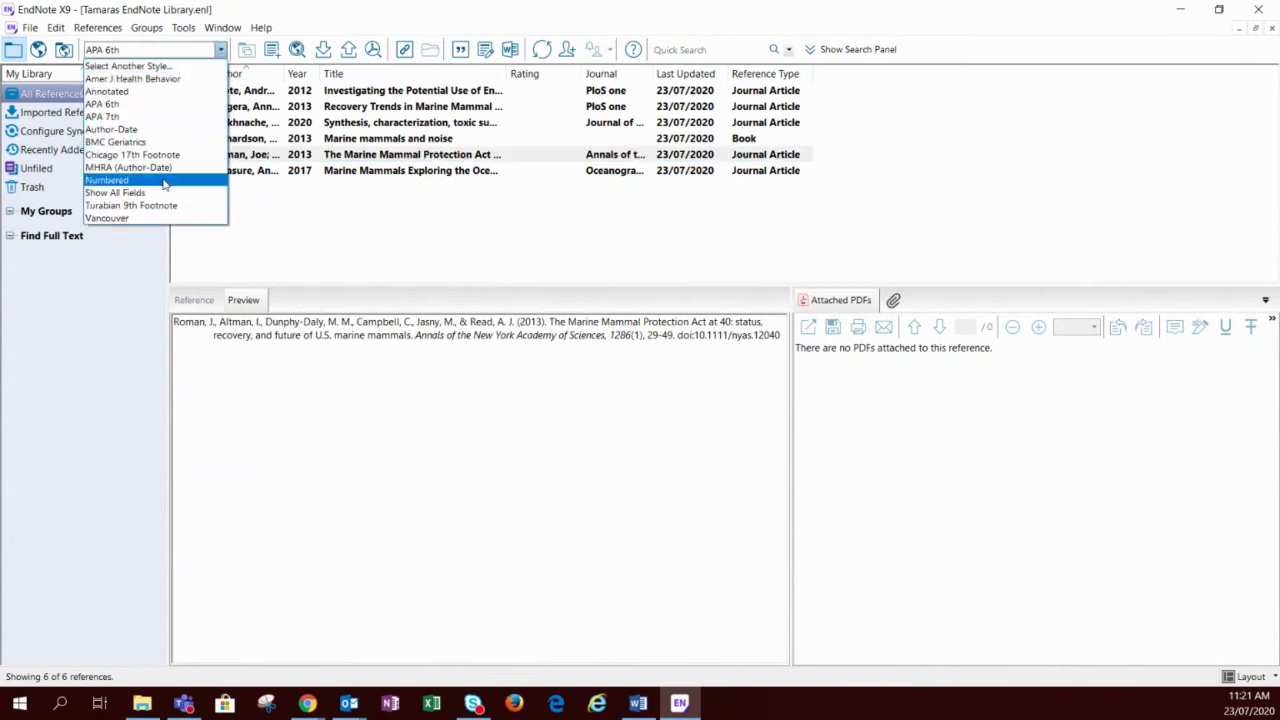
left_click(150, 67)
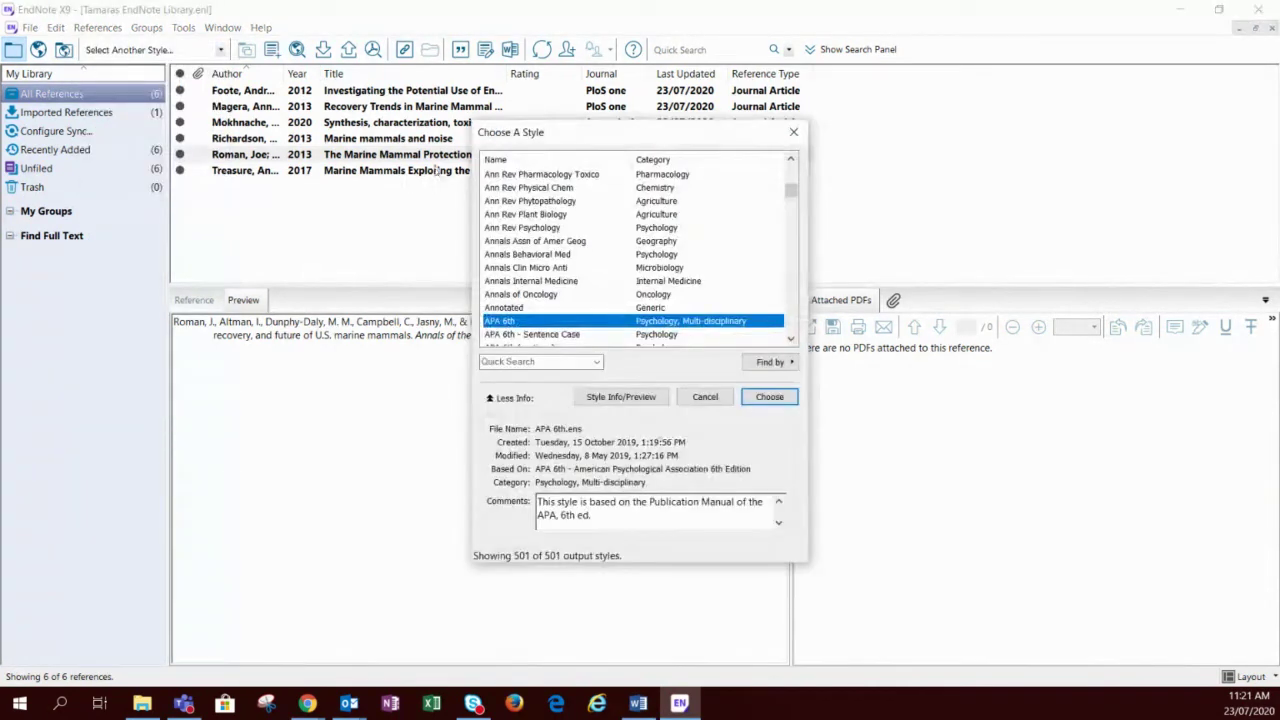
left_click_drag(790, 191, 798, 201)
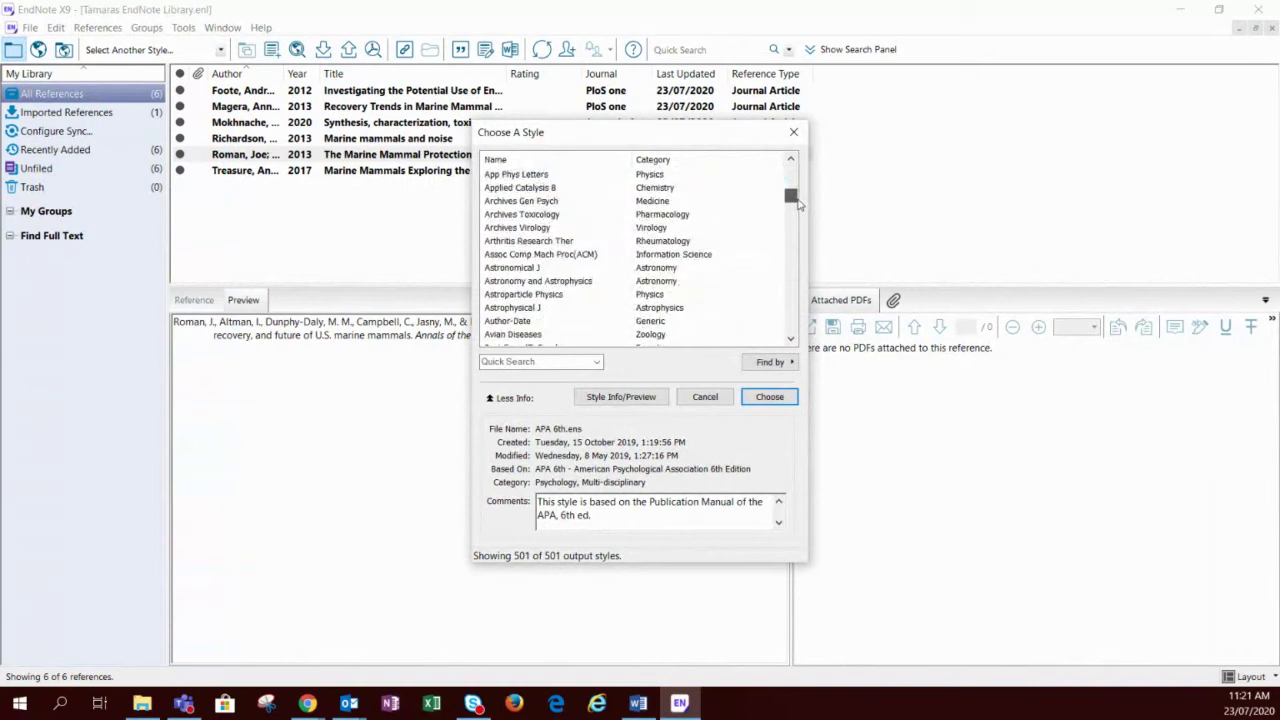
left_click(553, 285)
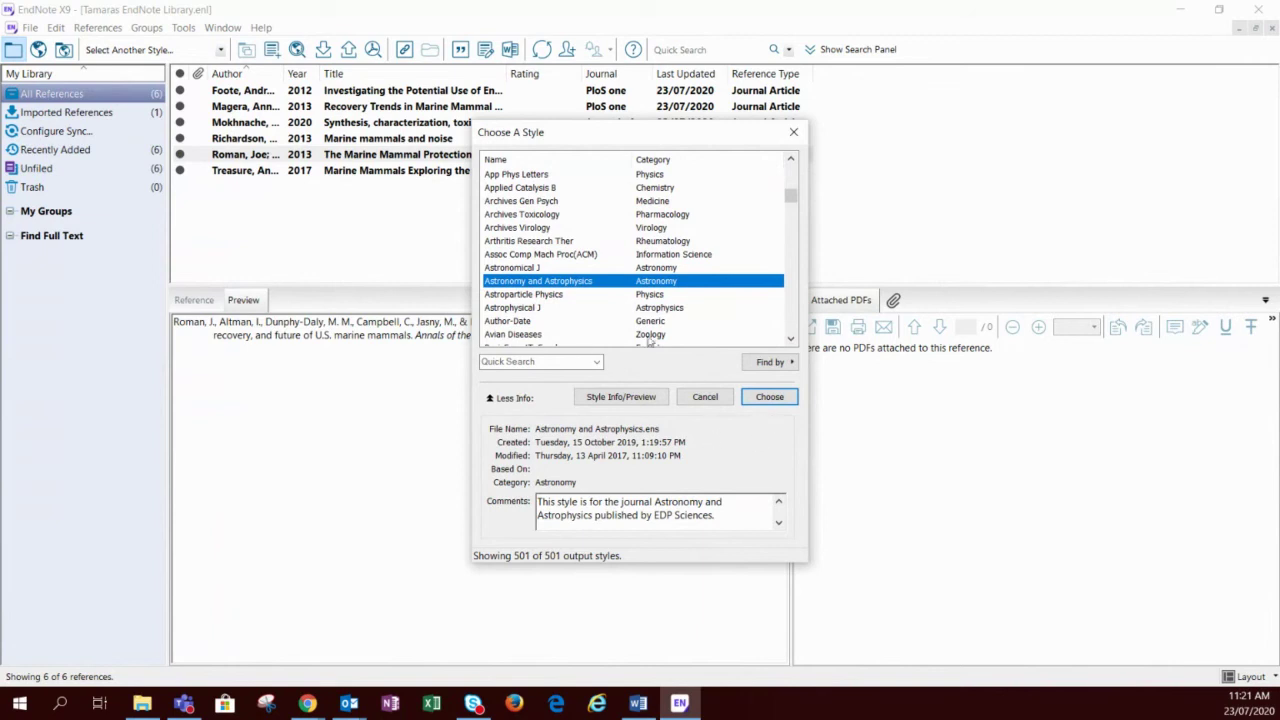
left_click(752, 396)
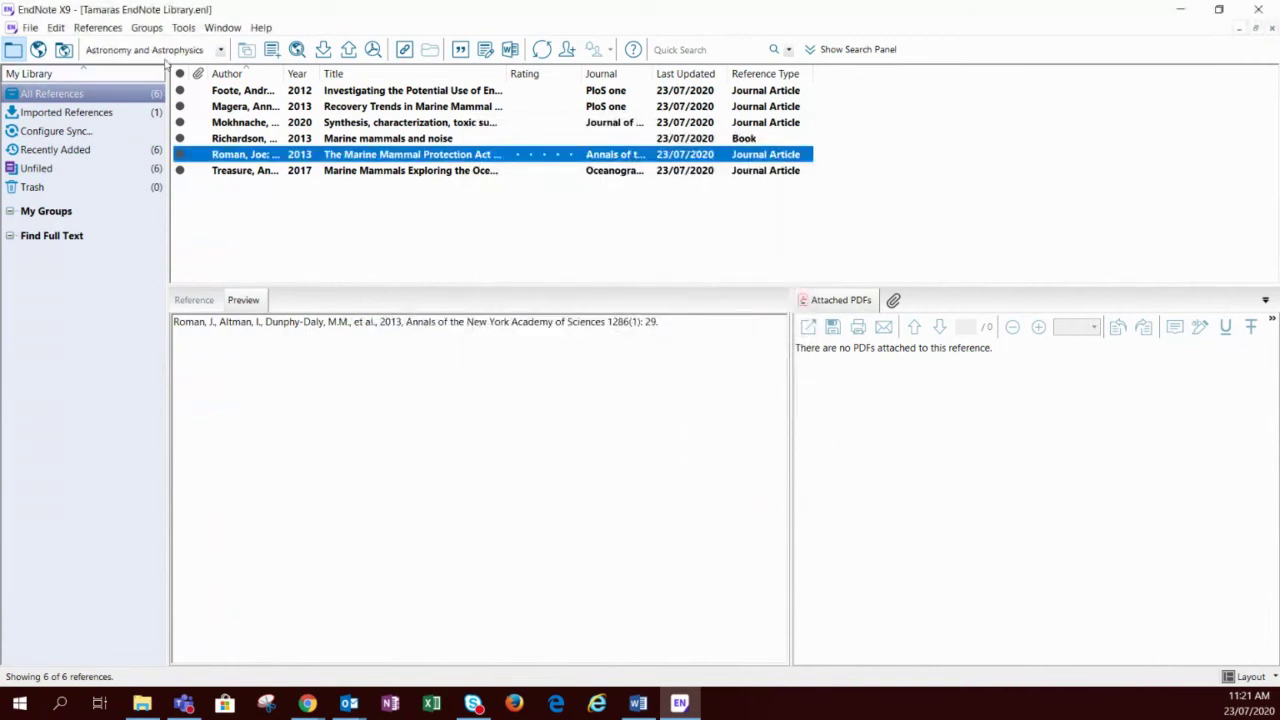
left_click(219, 49)
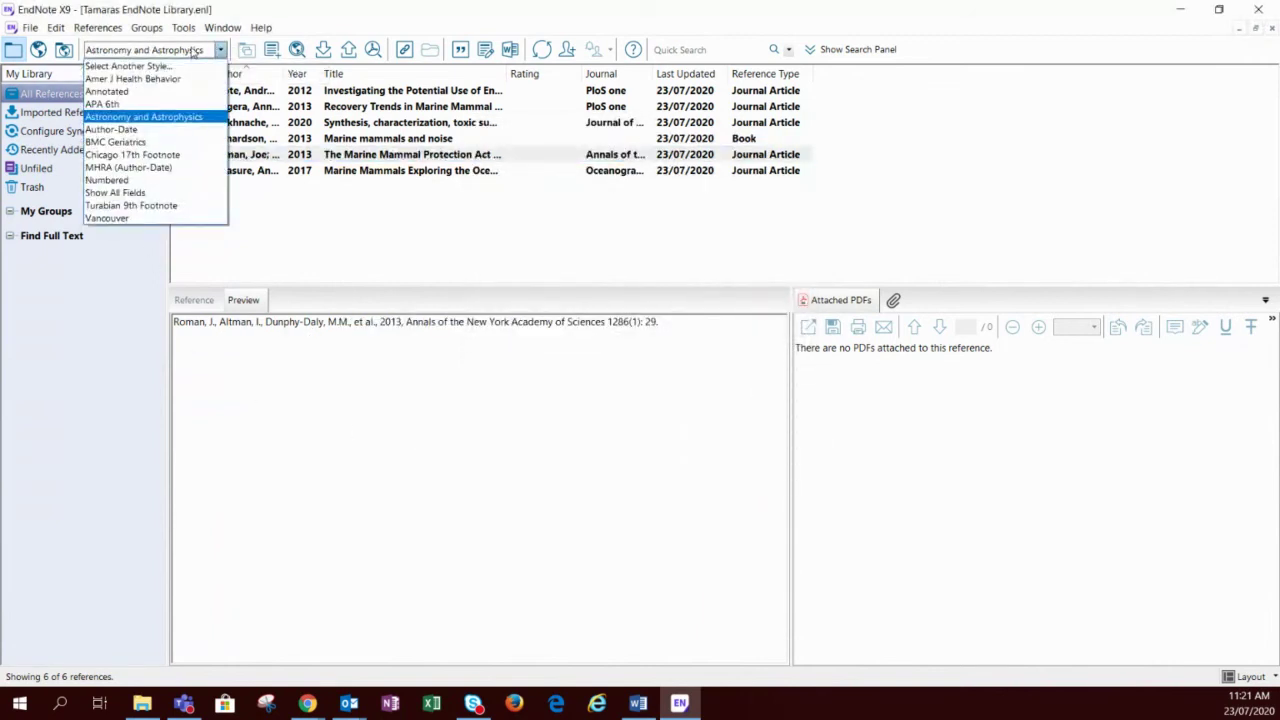
left_click(172, 106)
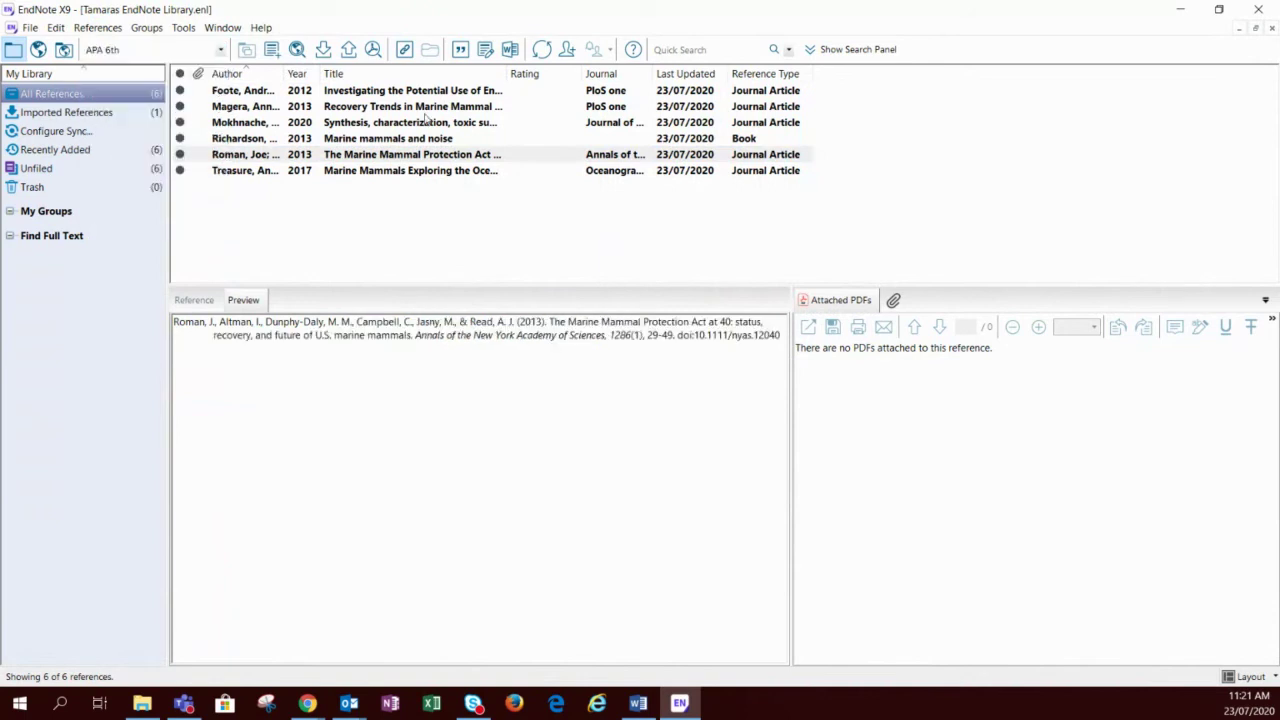
Preview the citations of "Recovery Trends in Marine Mammal Populations" and the 2020 hydrazone article, and check the latter's file attachment area.
left_click(405, 108)
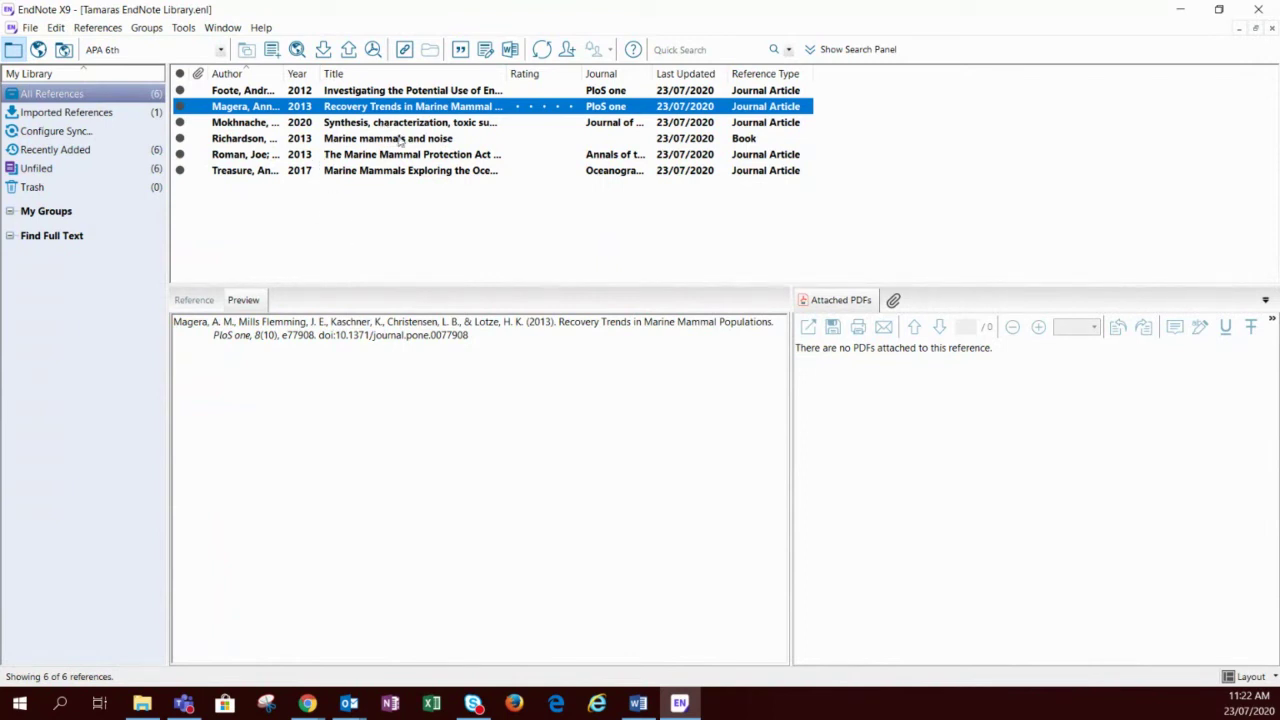
left_click(358, 122)
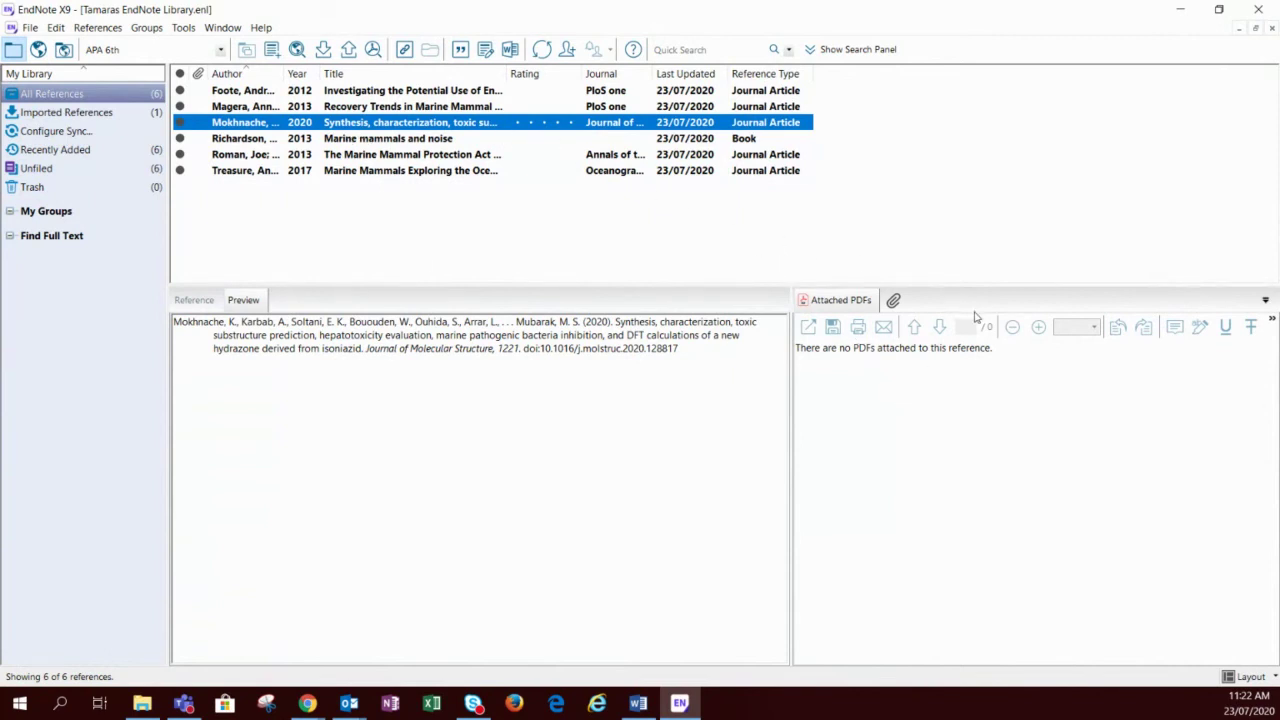
left_click(893, 300)
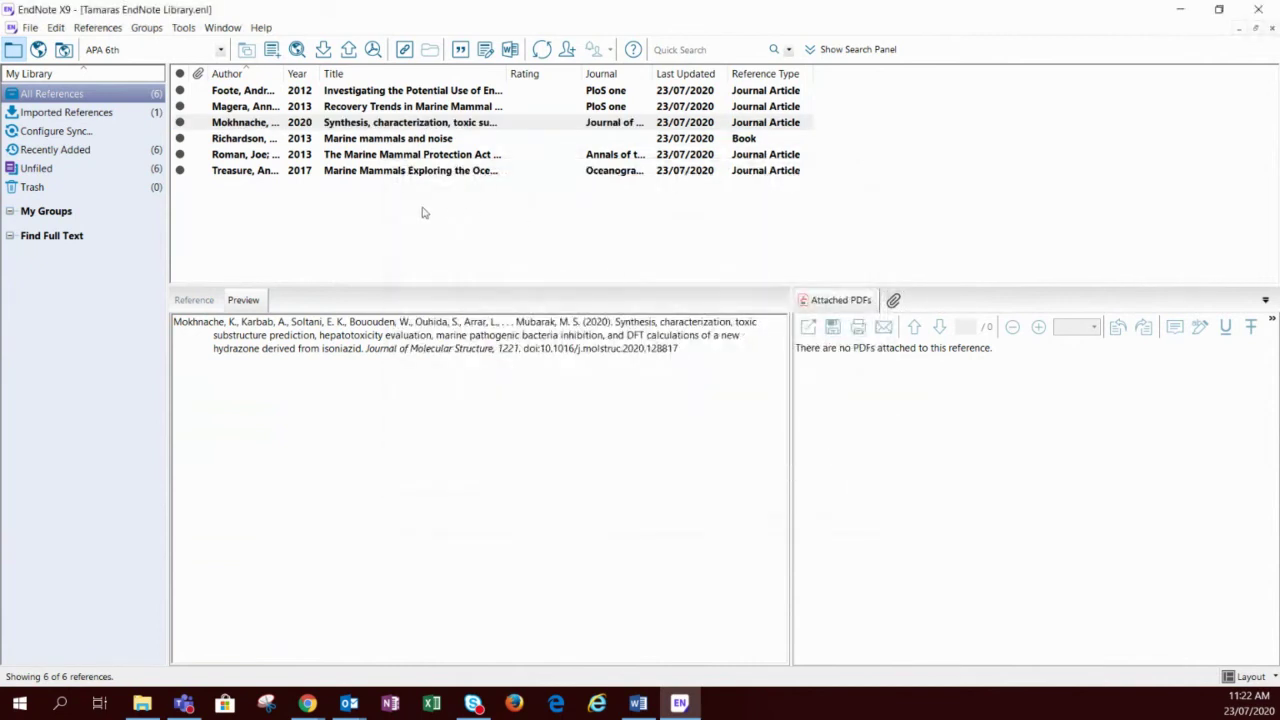
Switch to Chrome, close the citation dialog and open the Google Scholar result "The status of the world's land and marine mammals: diversity, threat, and knowledge".
mouse_move(310, 703)
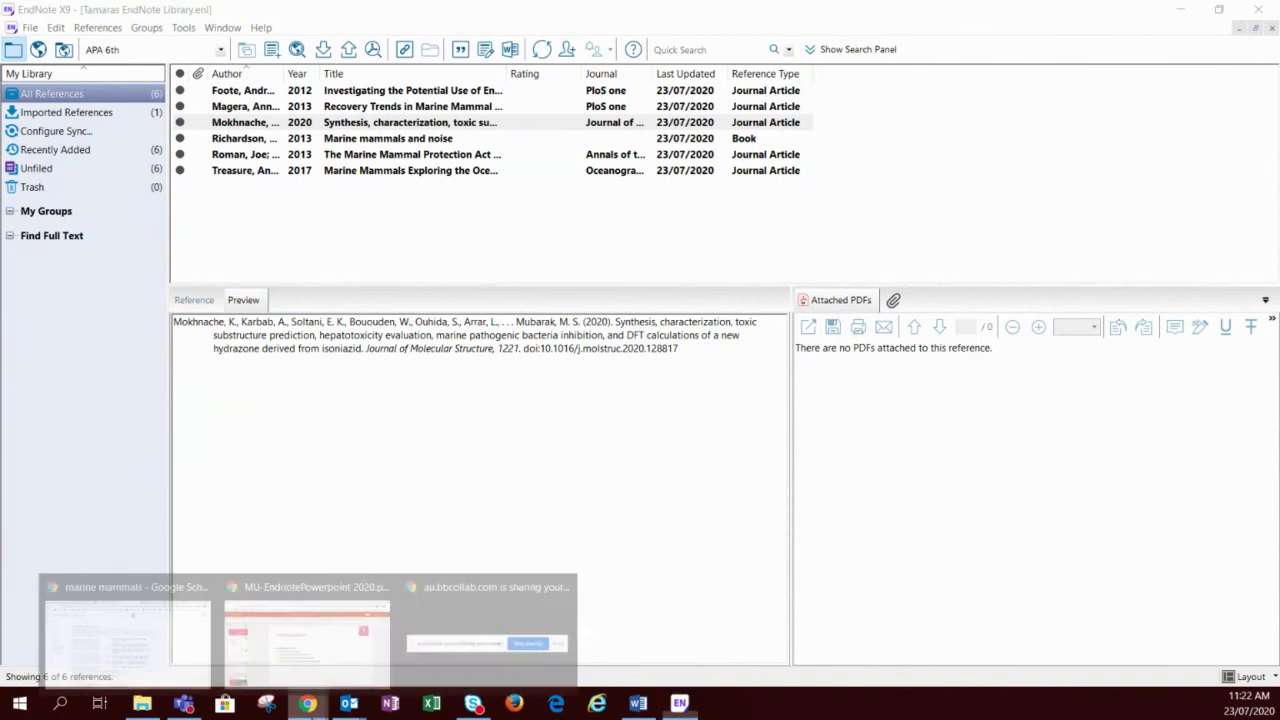
left_click(130, 630)
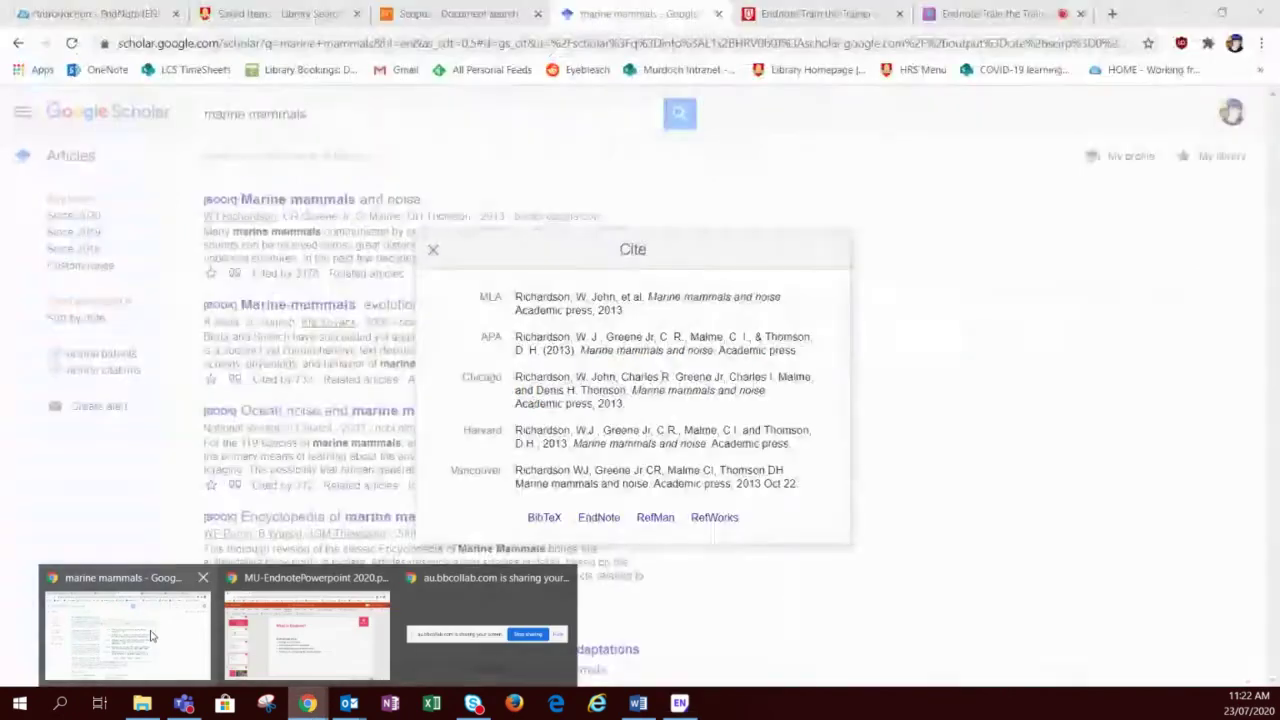
left_click(914, 557)
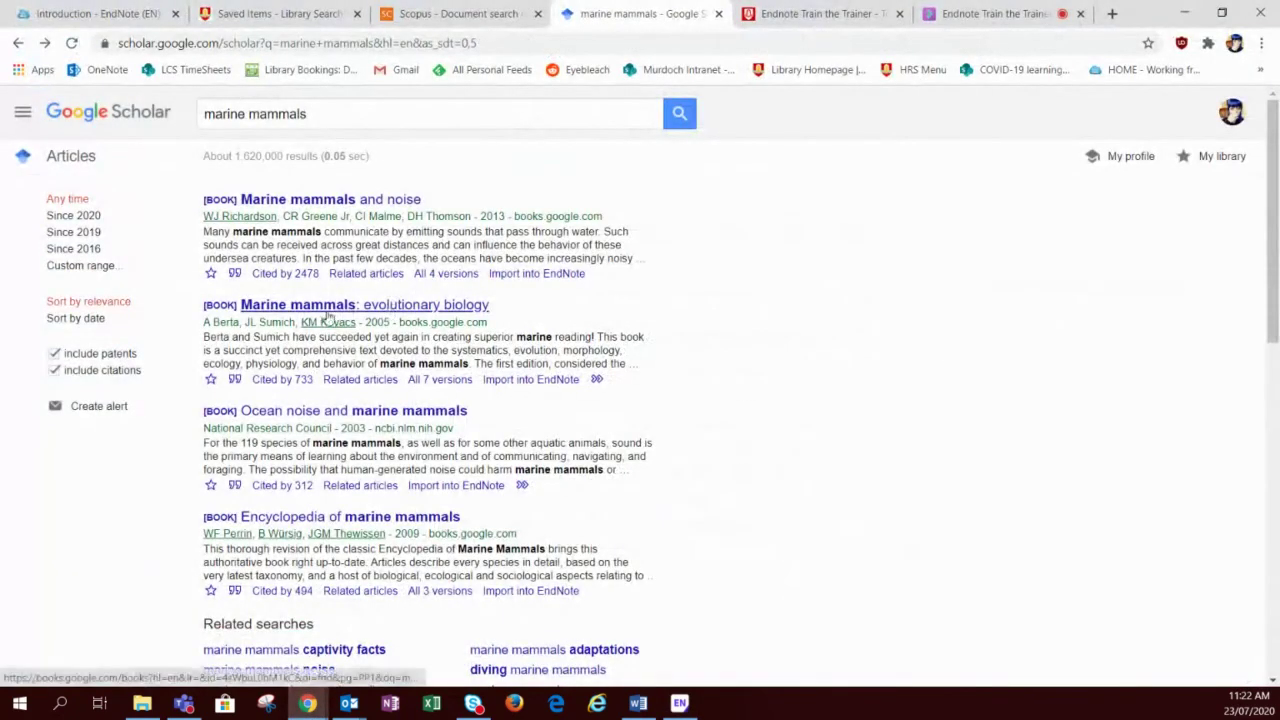
scroll(308, 508, "down", 3)
scroll(308, 508, "down", 10)
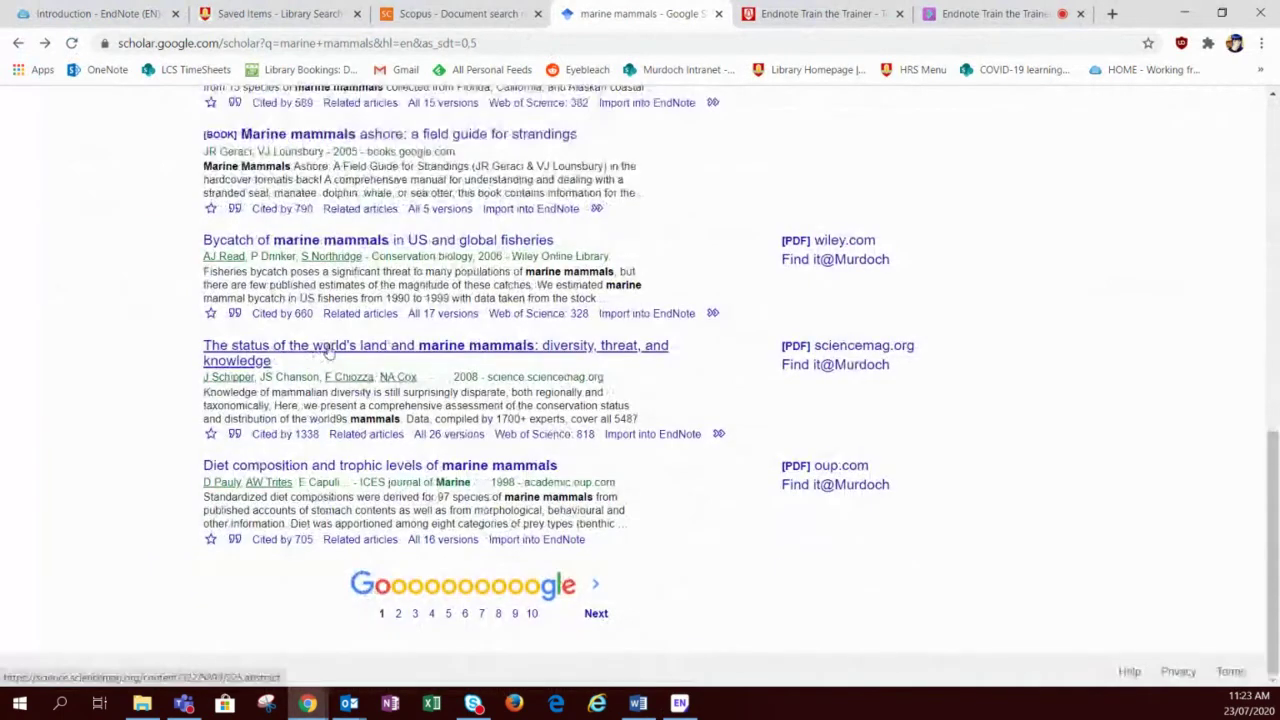
left_click(326, 350)
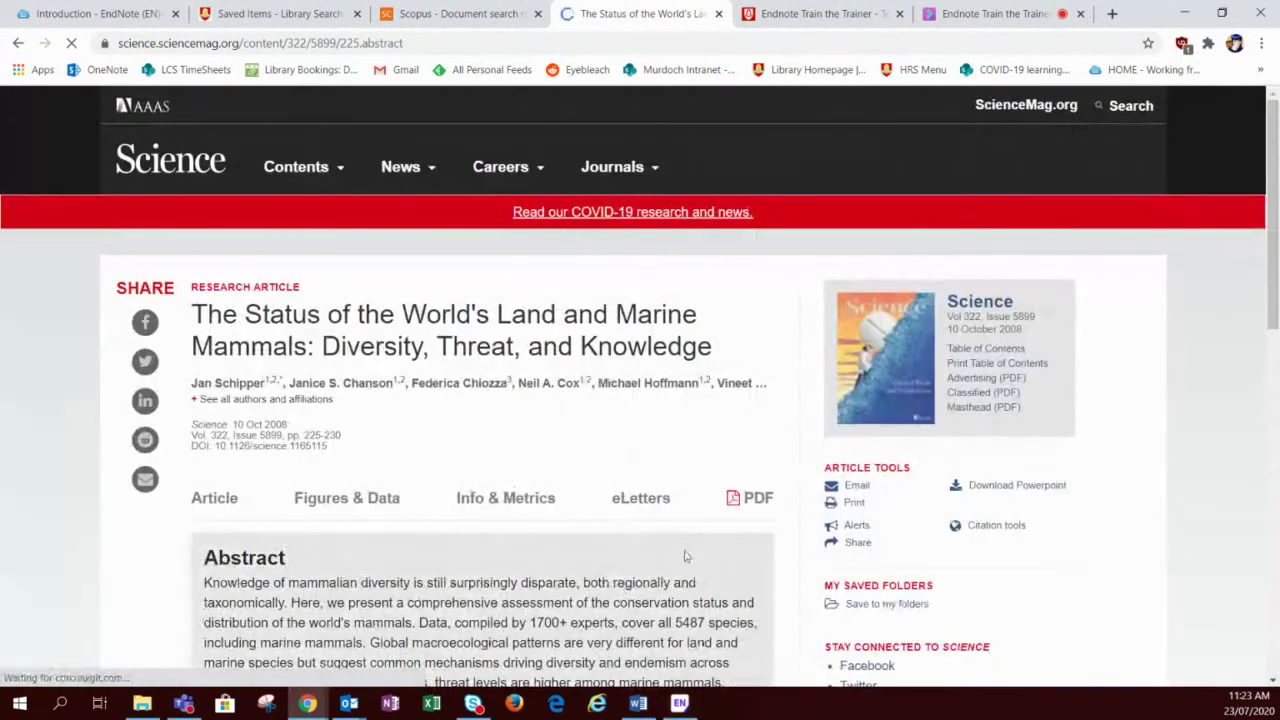
Switch to EndNote and browse the files that can be attached to the 2020 hydrazone reference, without attaching any.
left_click(683, 705)
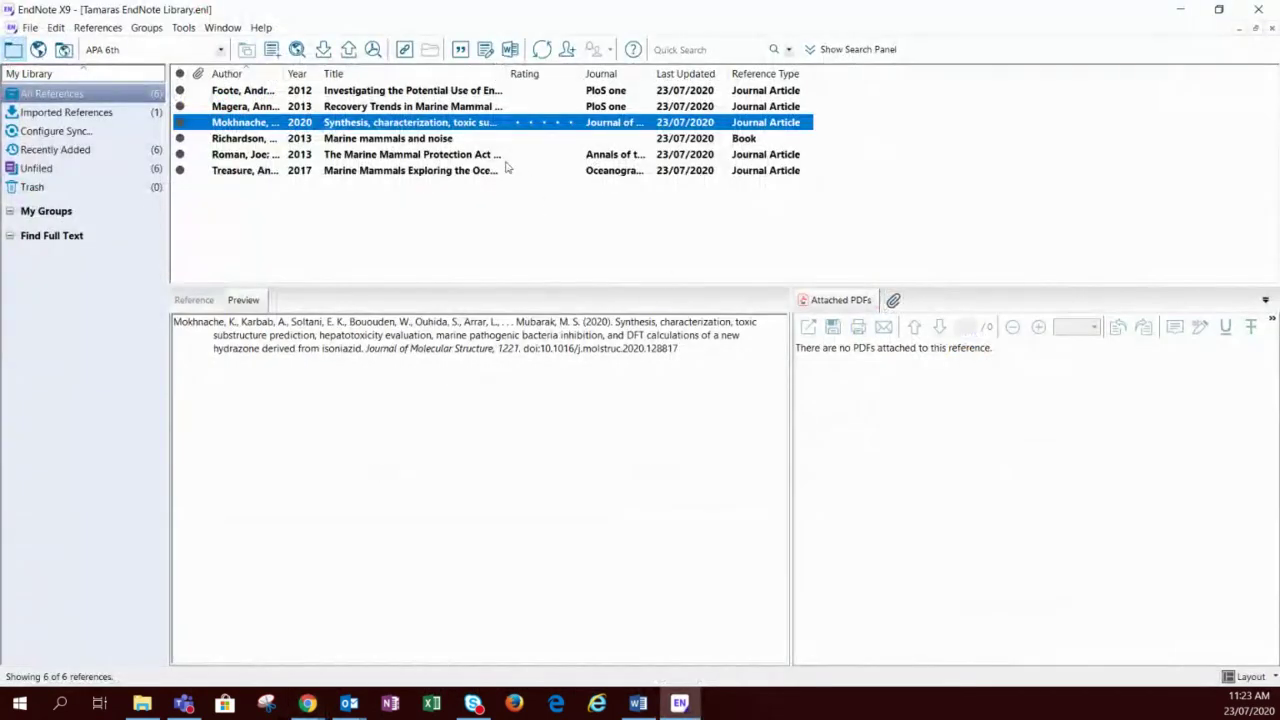
left_click(893, 302)
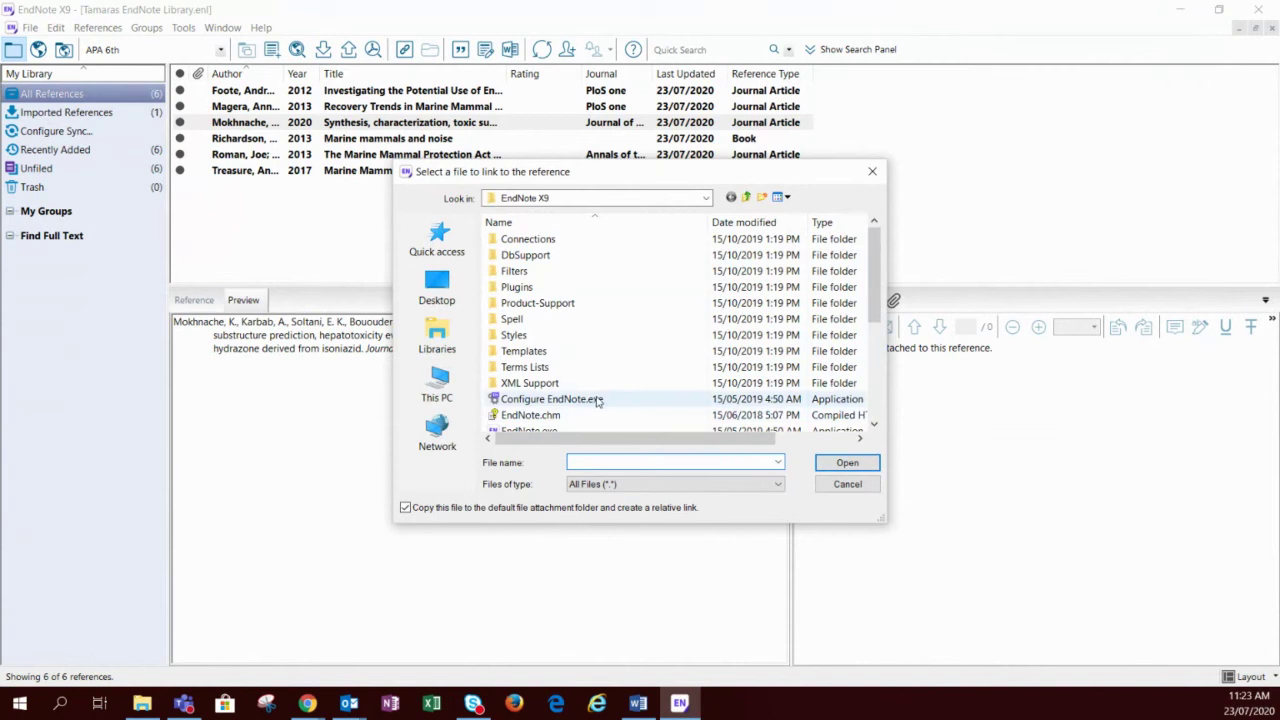
scroll(612, 425, "down", 1)
scroll(612, 425, "down", 3)
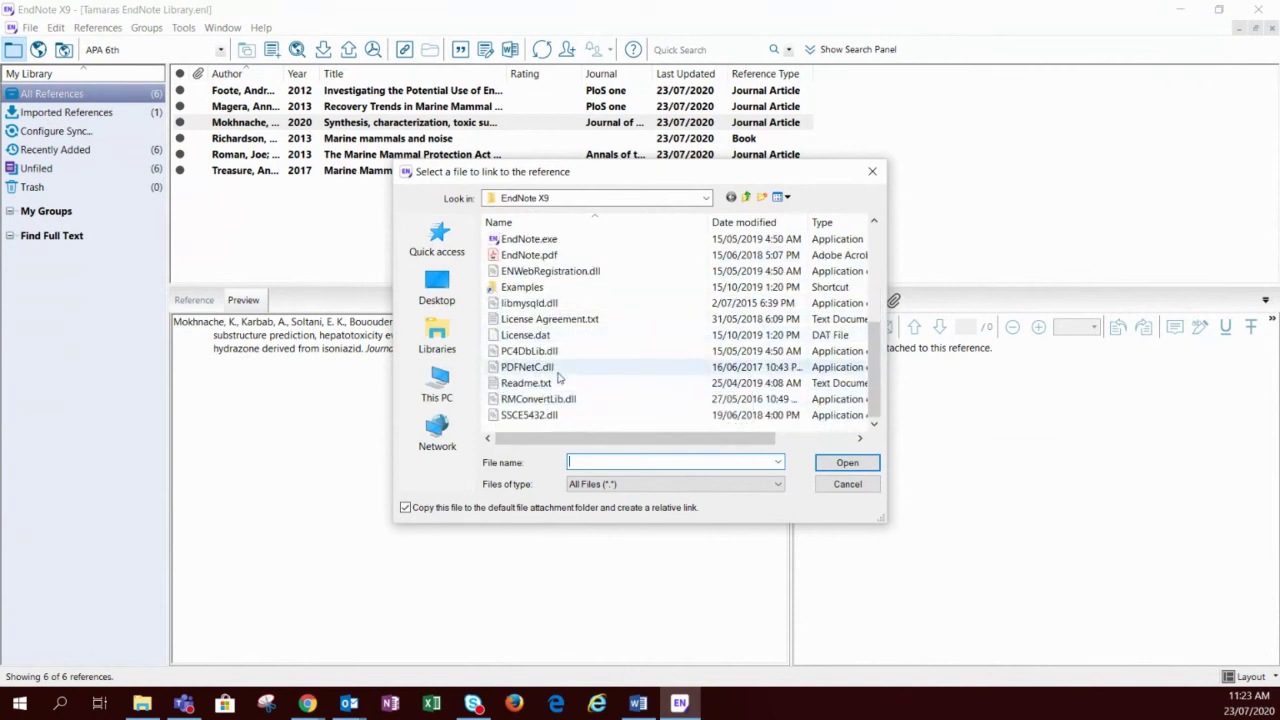
left_click(850, 487)
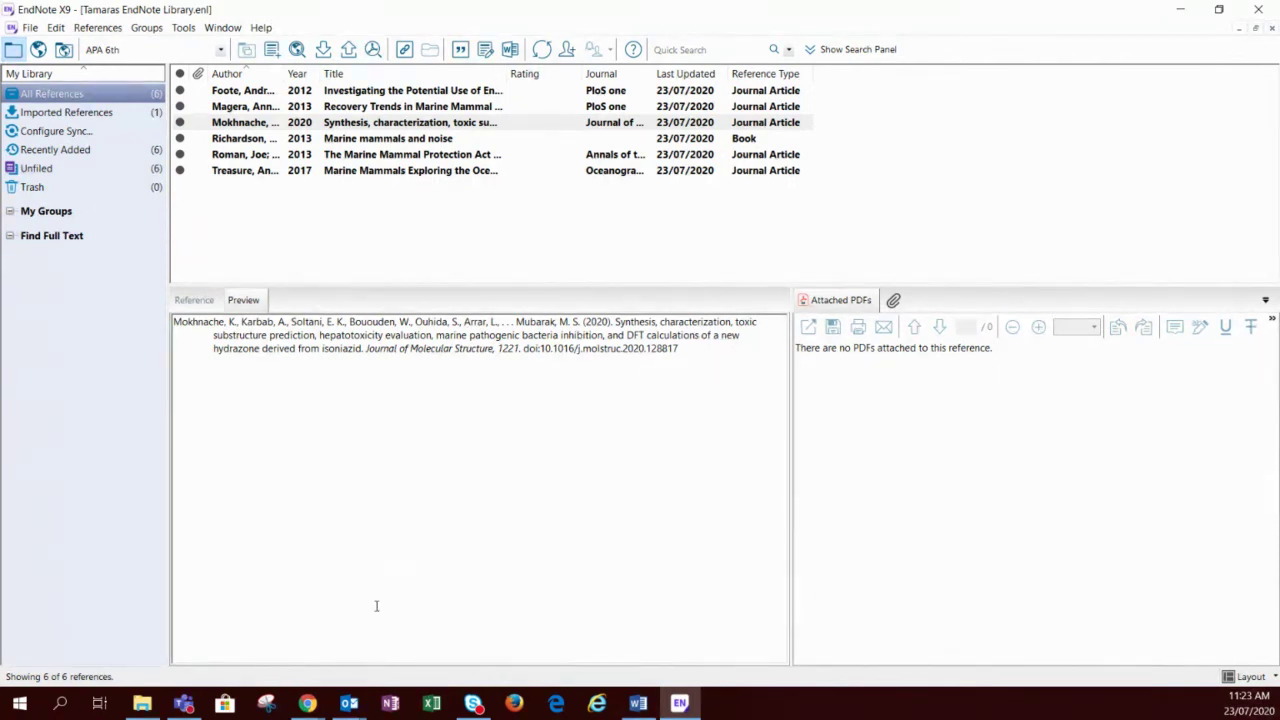
Switch to Chrome and return from the Science article to the first Google Scholar results for marine mammals.
left_click(308, 703)
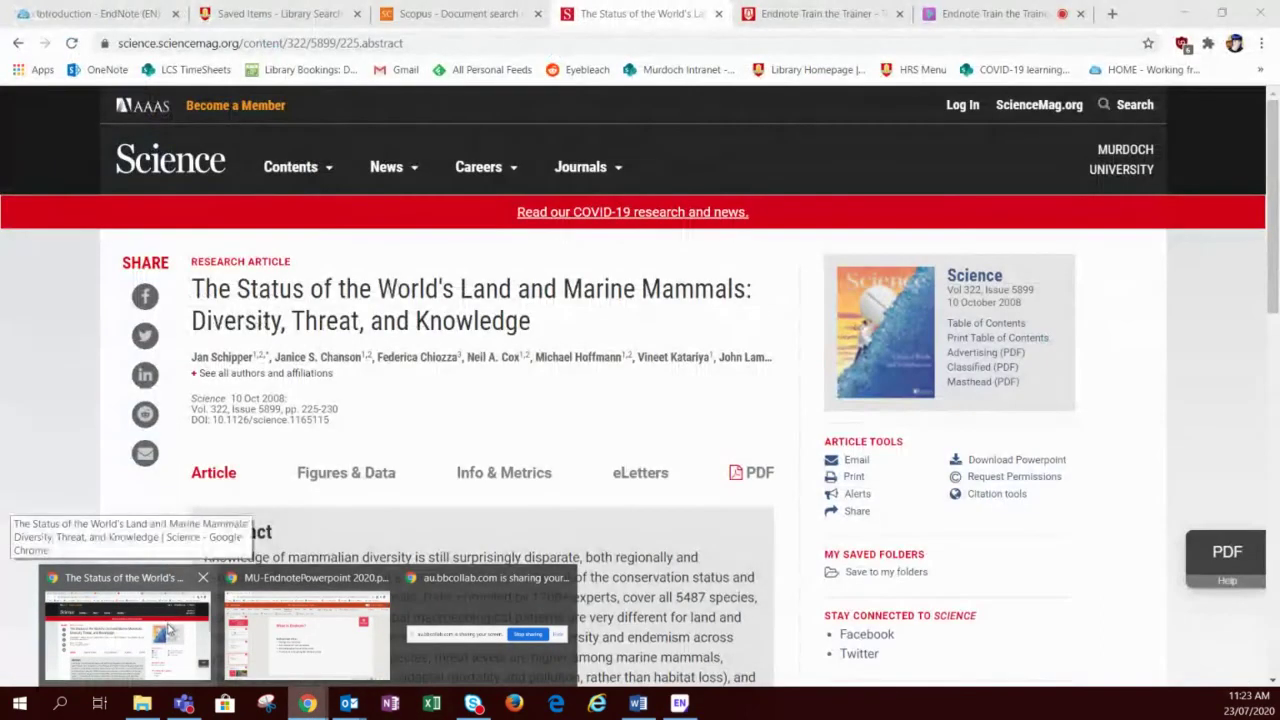
left_click(170, 632)
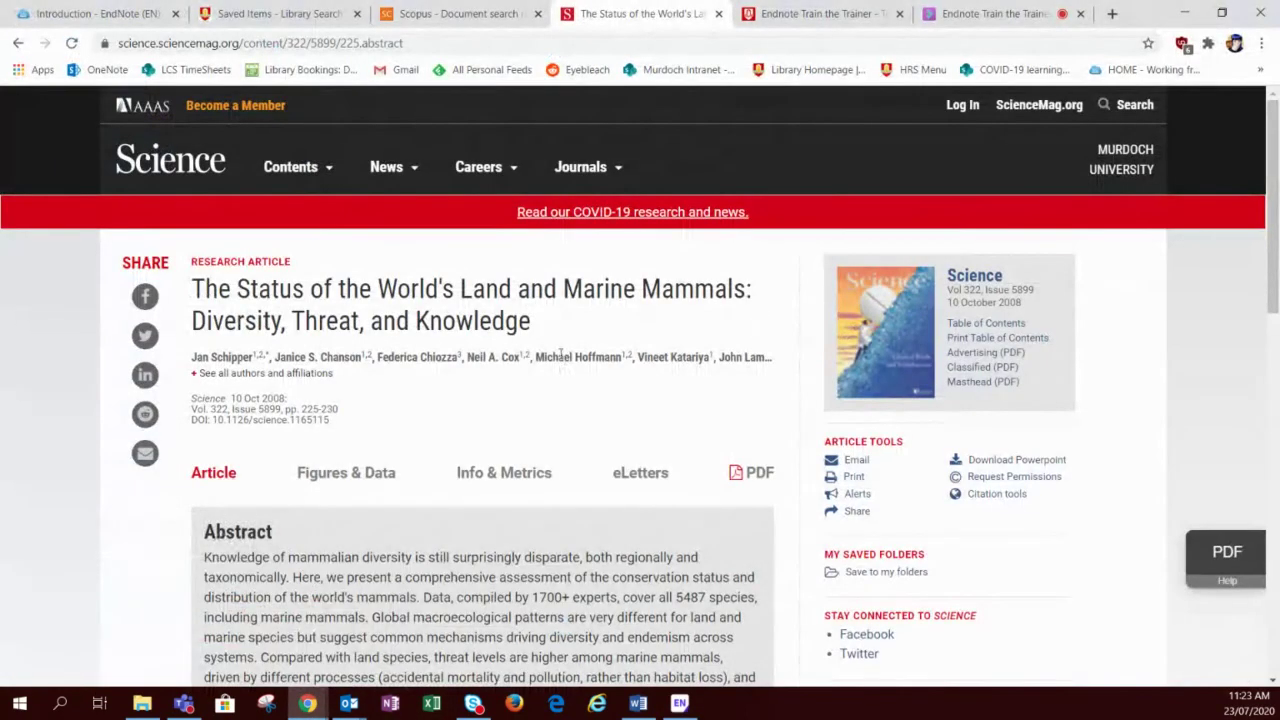
left_click(18, 44)
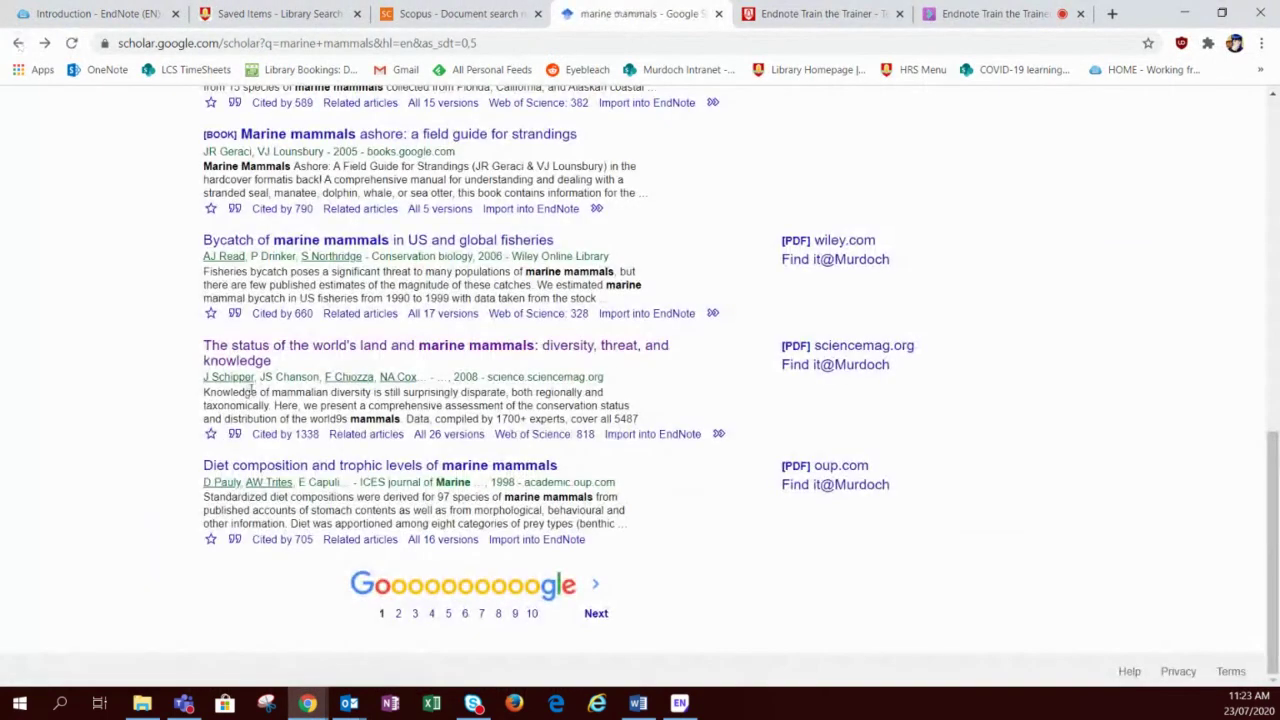
scroll(425, 345, "up", 4)
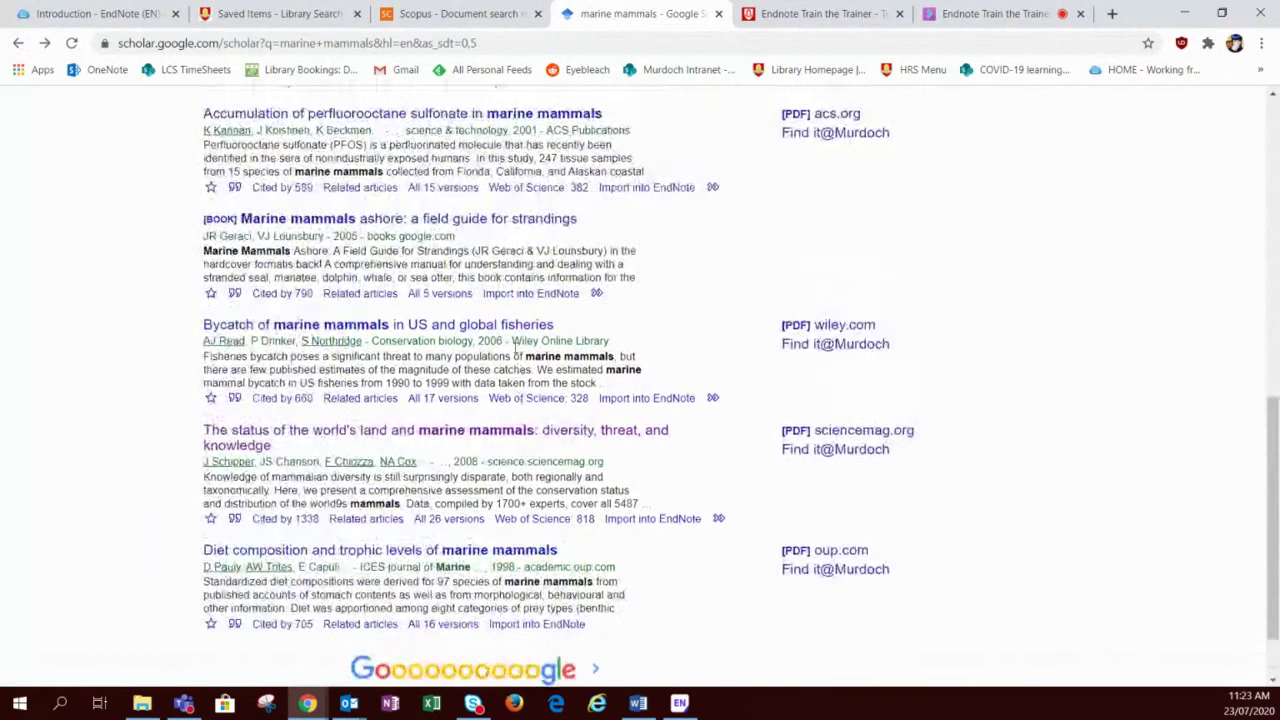
scroll(508, 346, "up", 4)
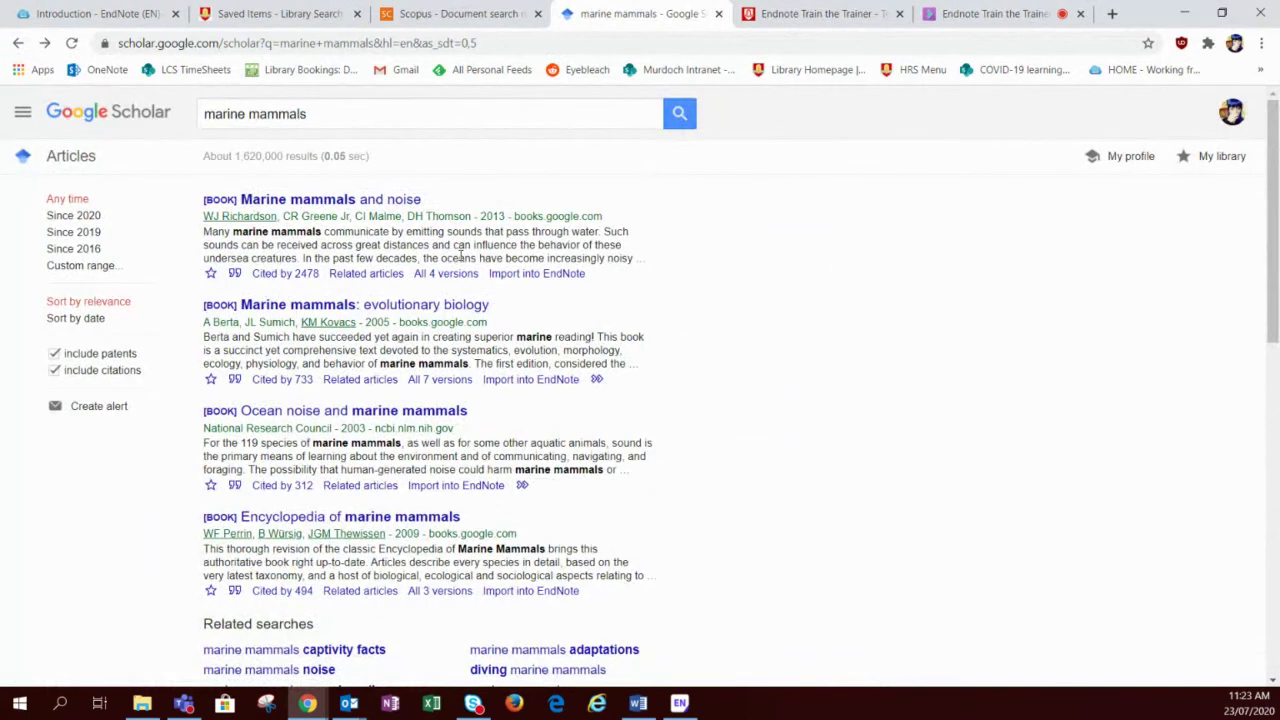
scroll(460, 255, "down", 1)
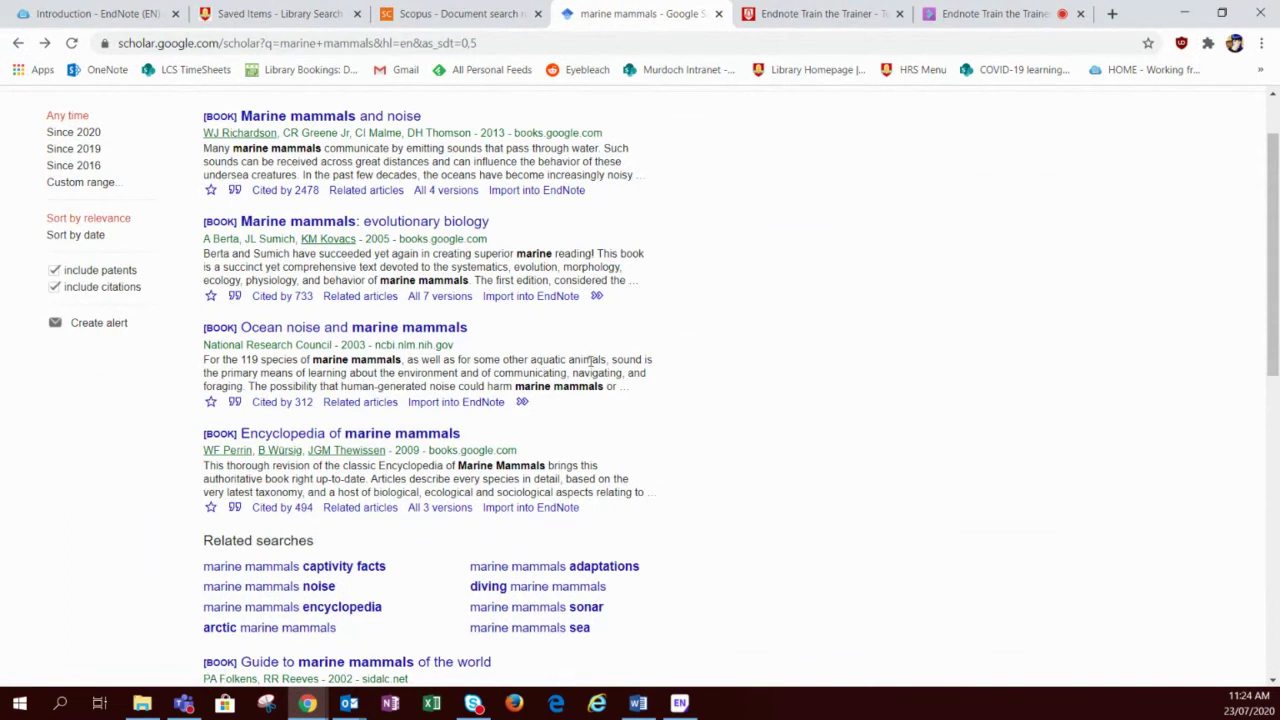
scroll(561, 321, "up", 1)
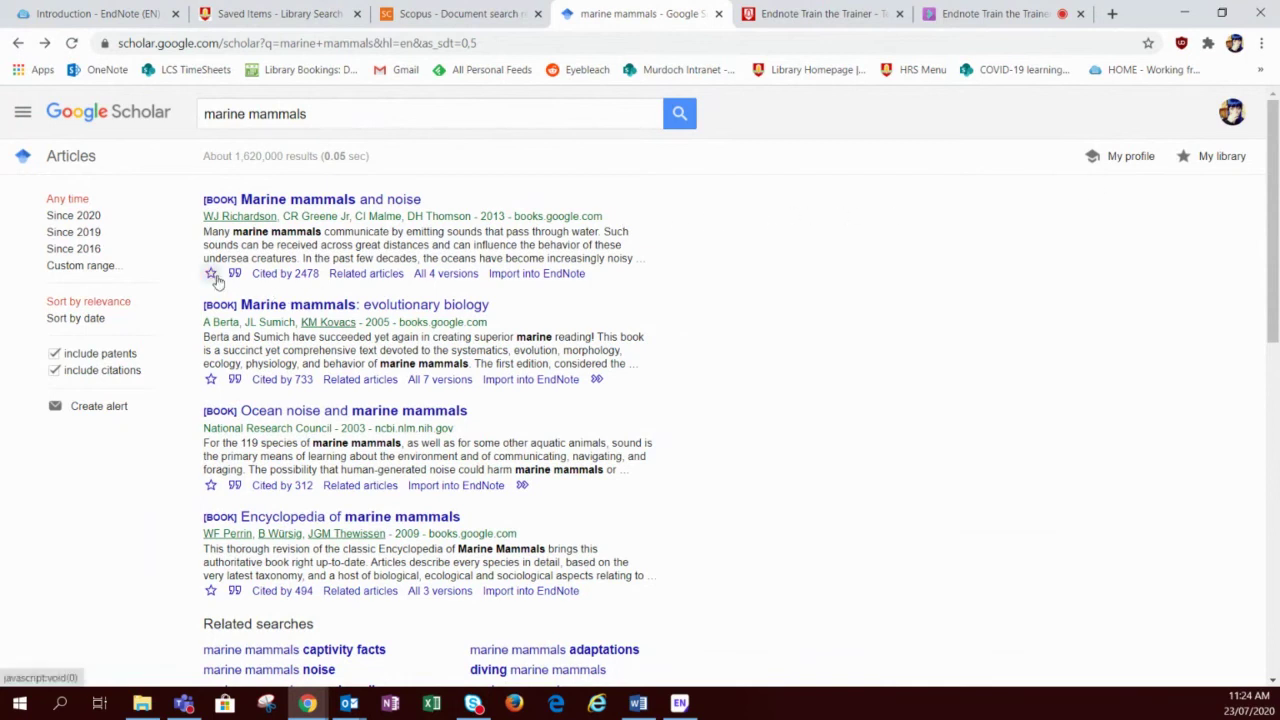
Save the first four marine mammals results to the Google Scholar library and open that library.
left_click(210, 379)
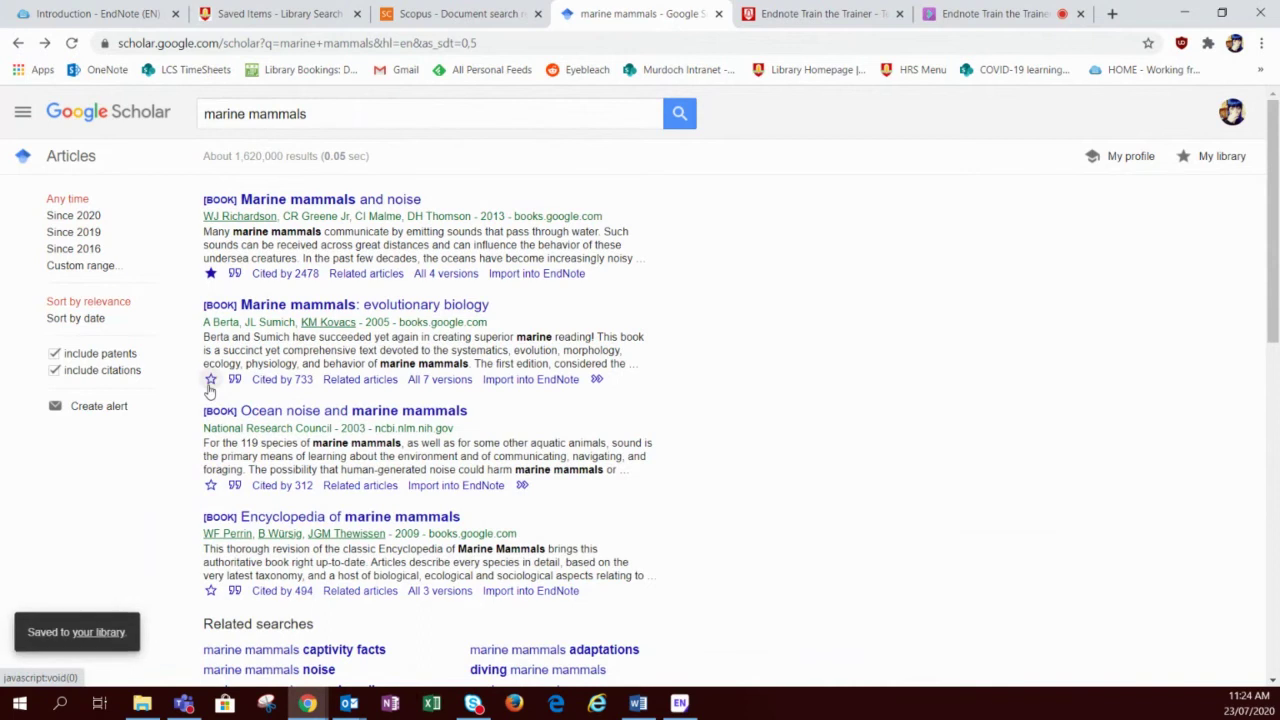
left_click(210, 485)
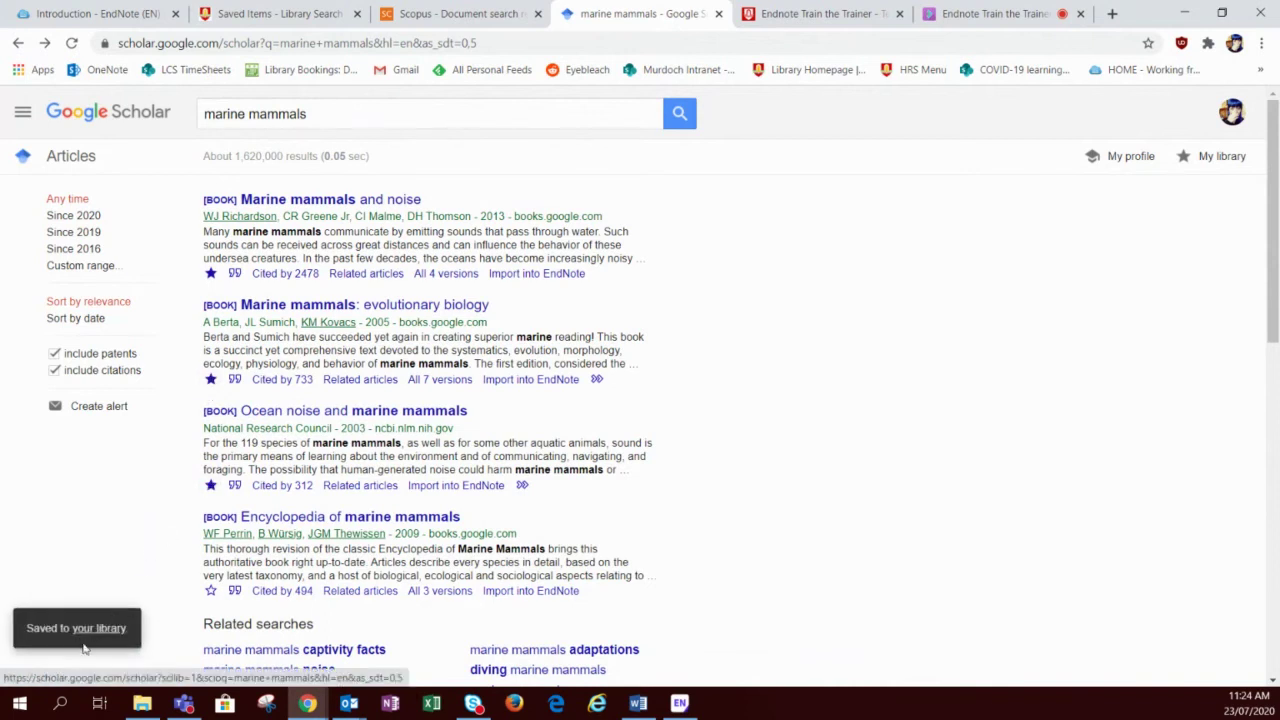
left_click(210, 590)
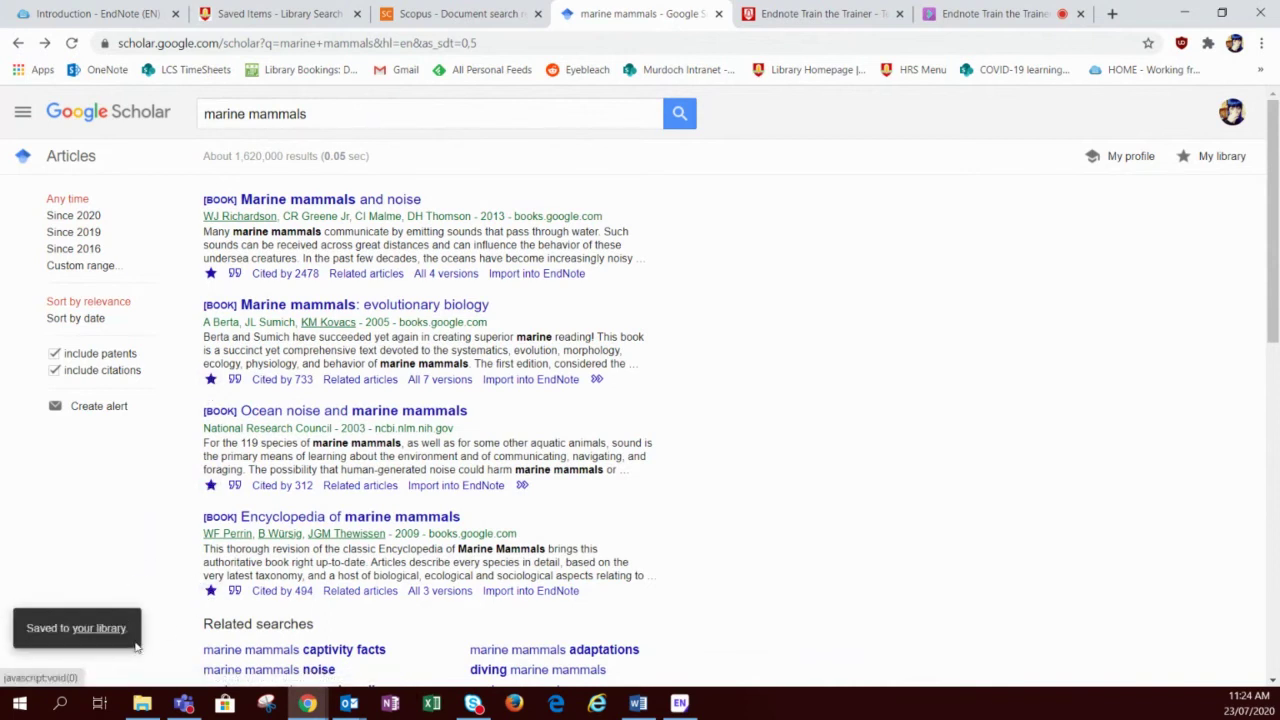
left_click(100, 628)
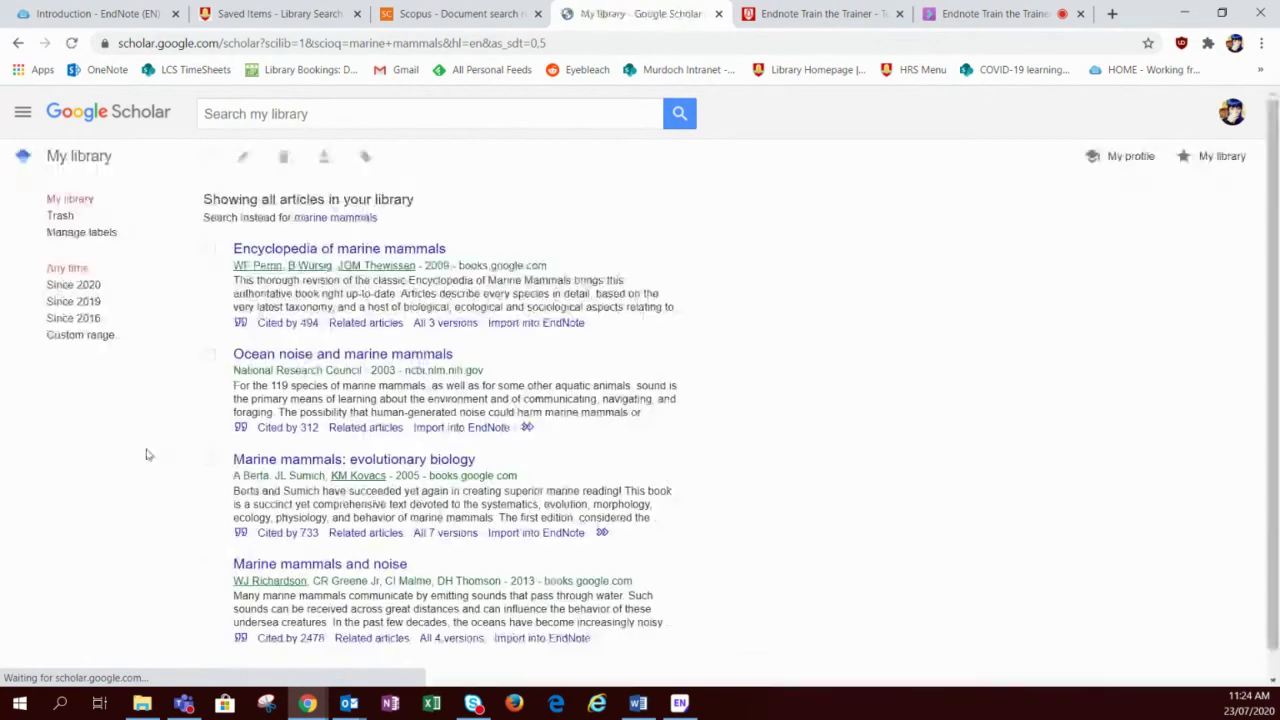
Export all four saved articles in EndNote format and import citations.enw into the EndNote library, listing all references.
left_click(209, 249)
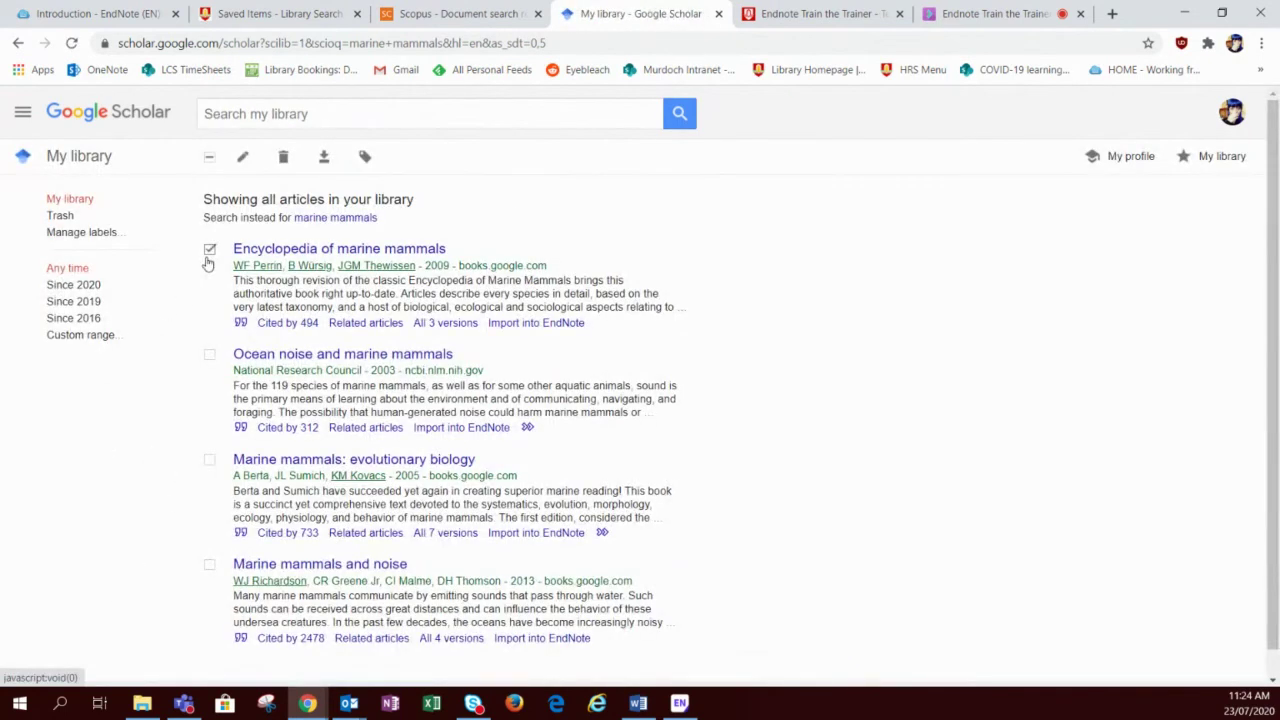
left_click(222, 354)
left_click(210, 460)
left_click(205, 565)
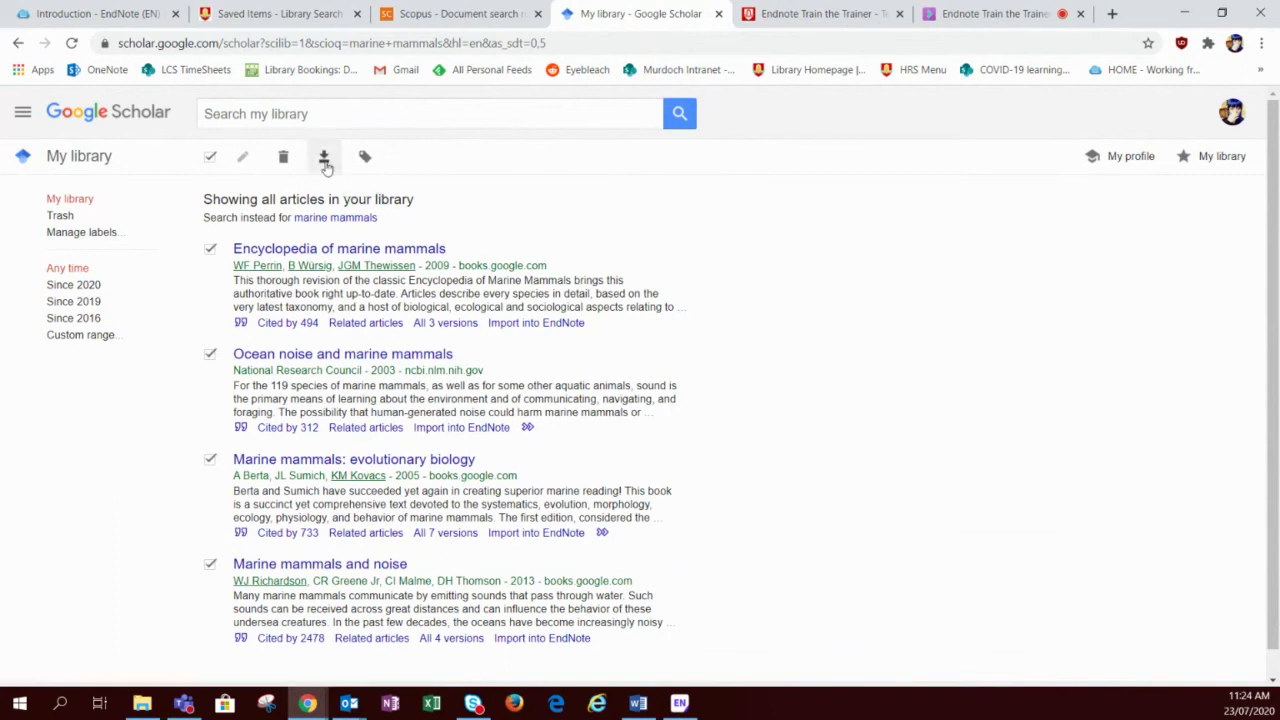
left_click(314, 163)
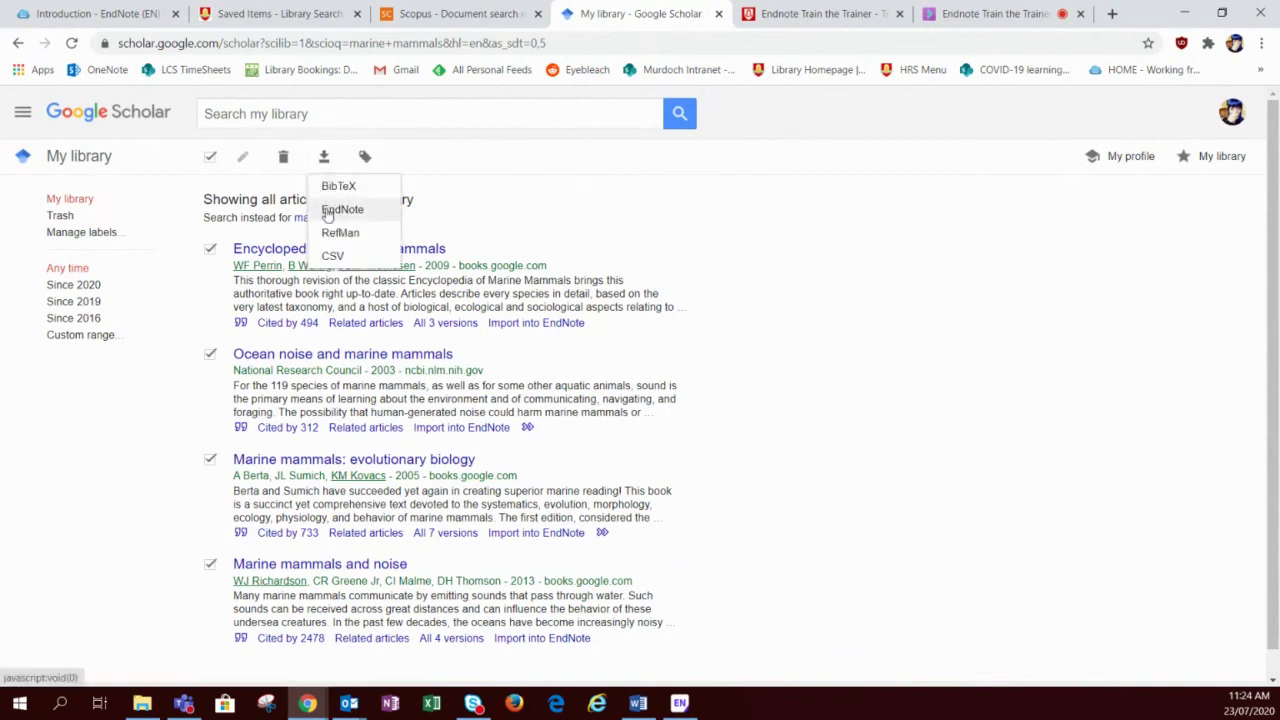
left_click(328, 212)
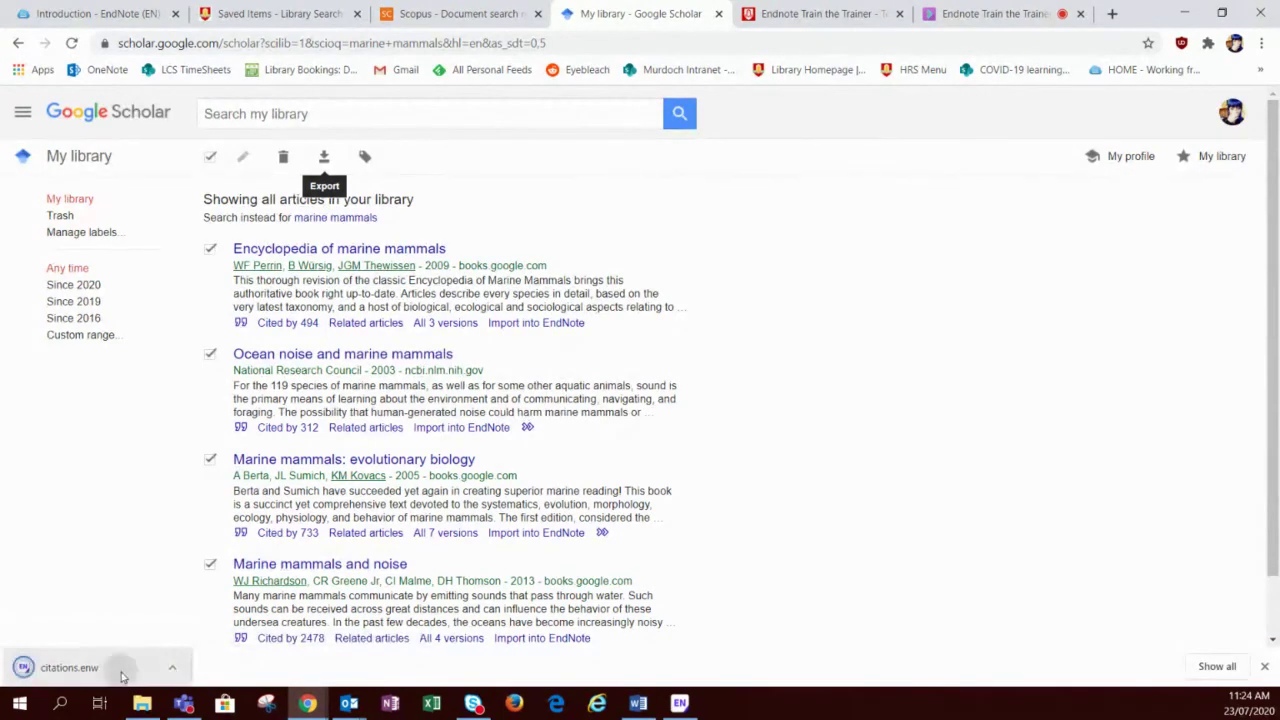
left_click(120, 675)
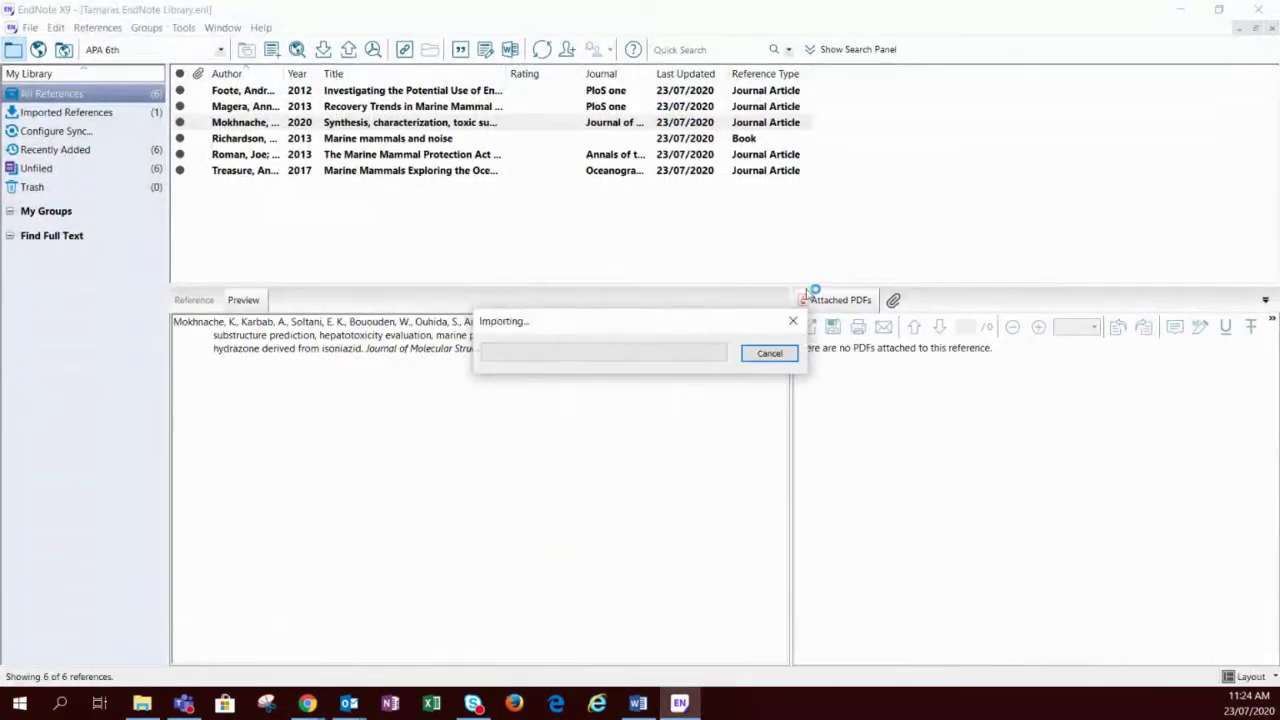
left_click(60, 94)
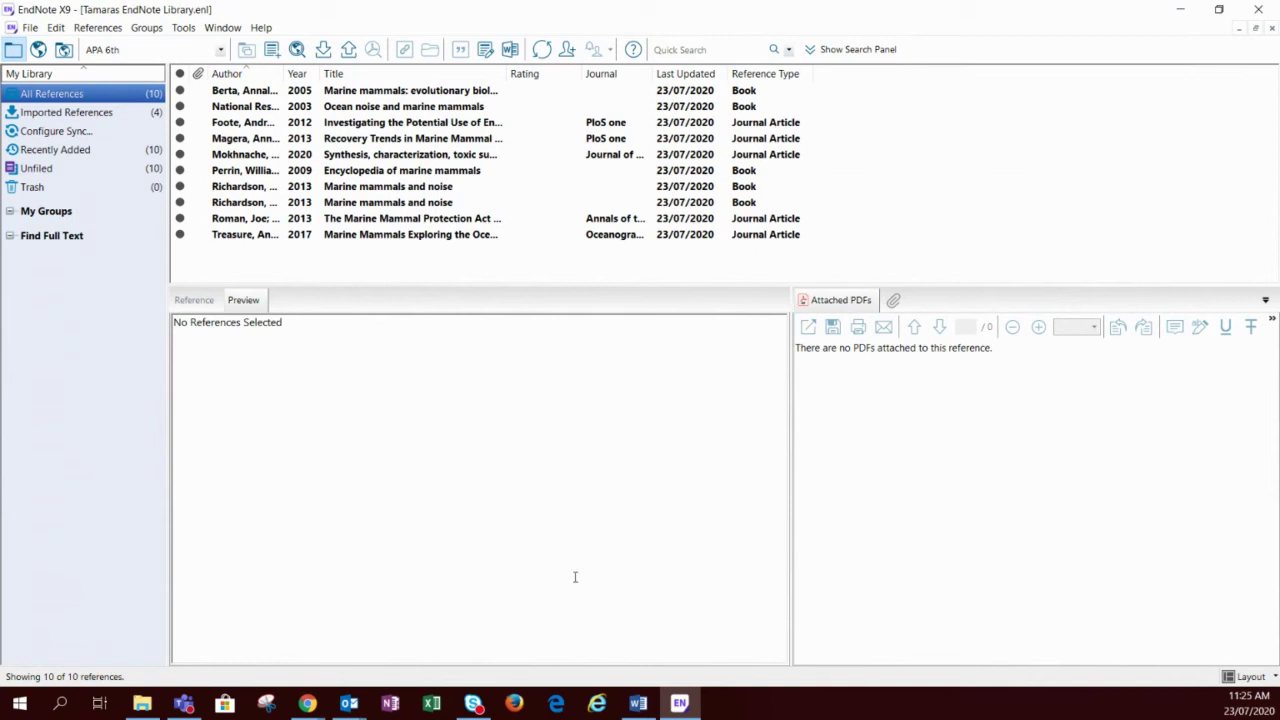
Switch to Word, check which output style EndNote uses, and set the document's EndNote citation style to APA 6th.
left_click(638, 703)
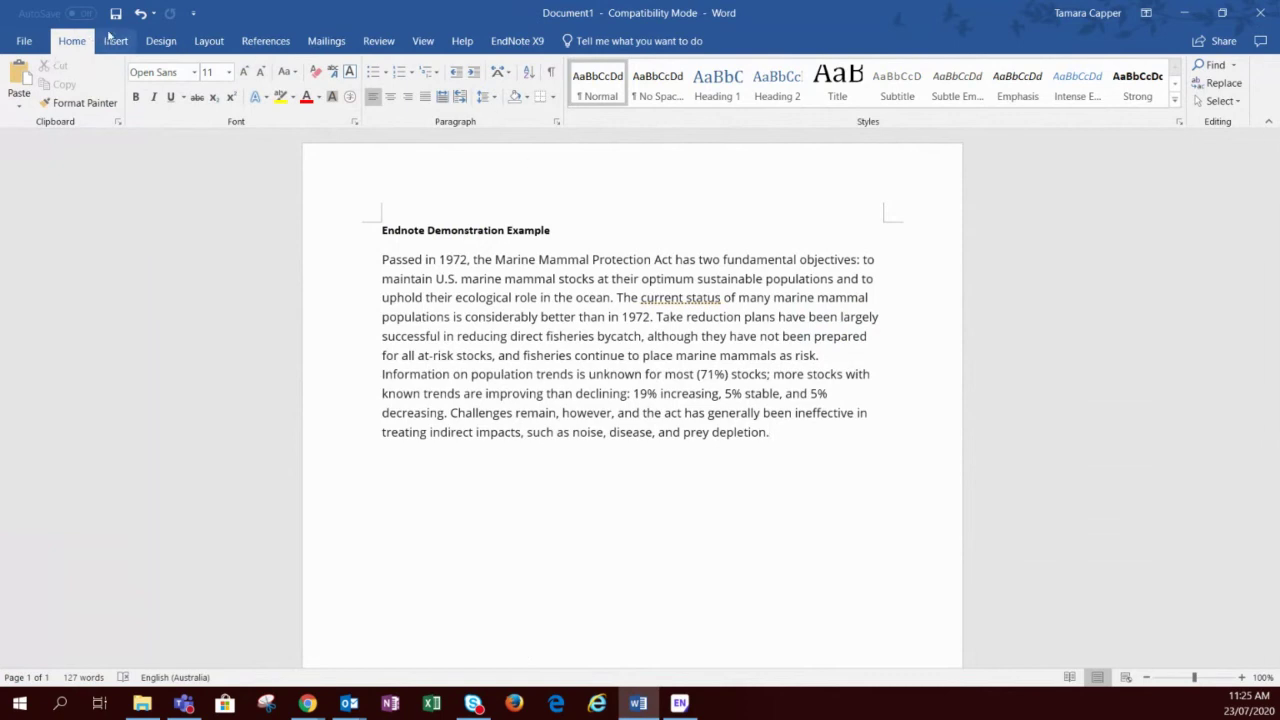
left_click(537, 49)
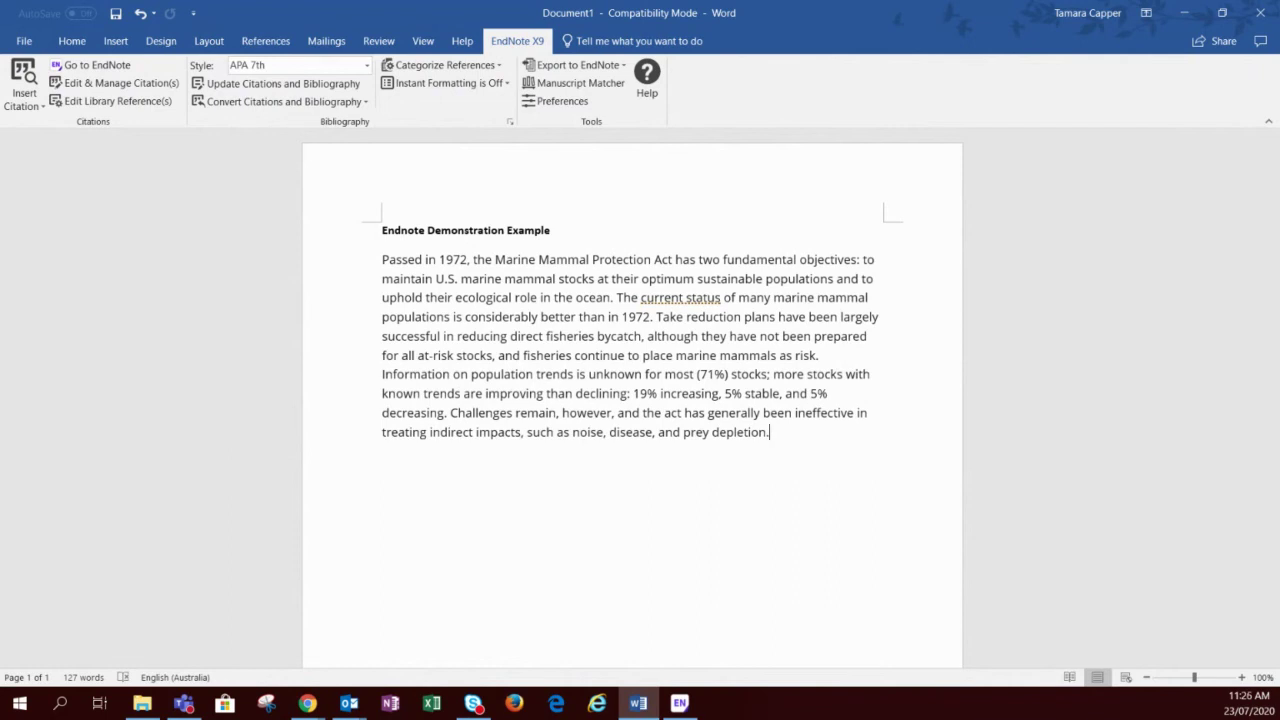
left_click(680, 704)
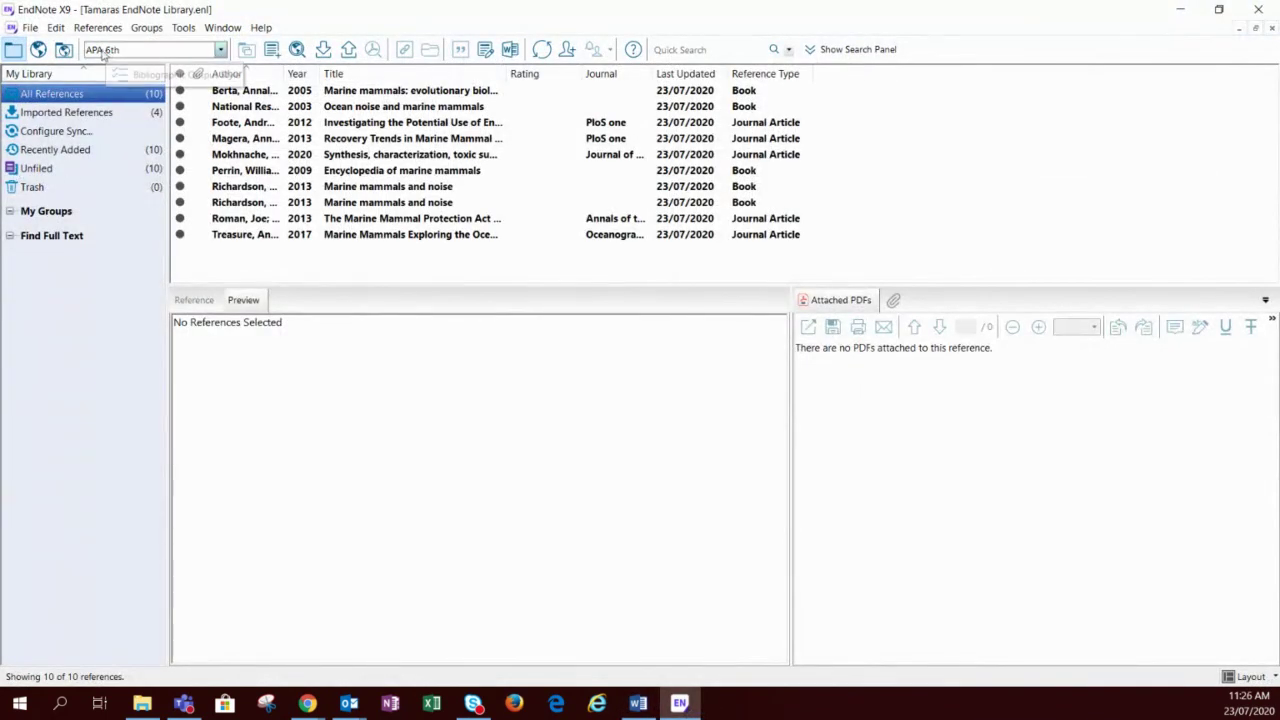
left_click(638, 704)
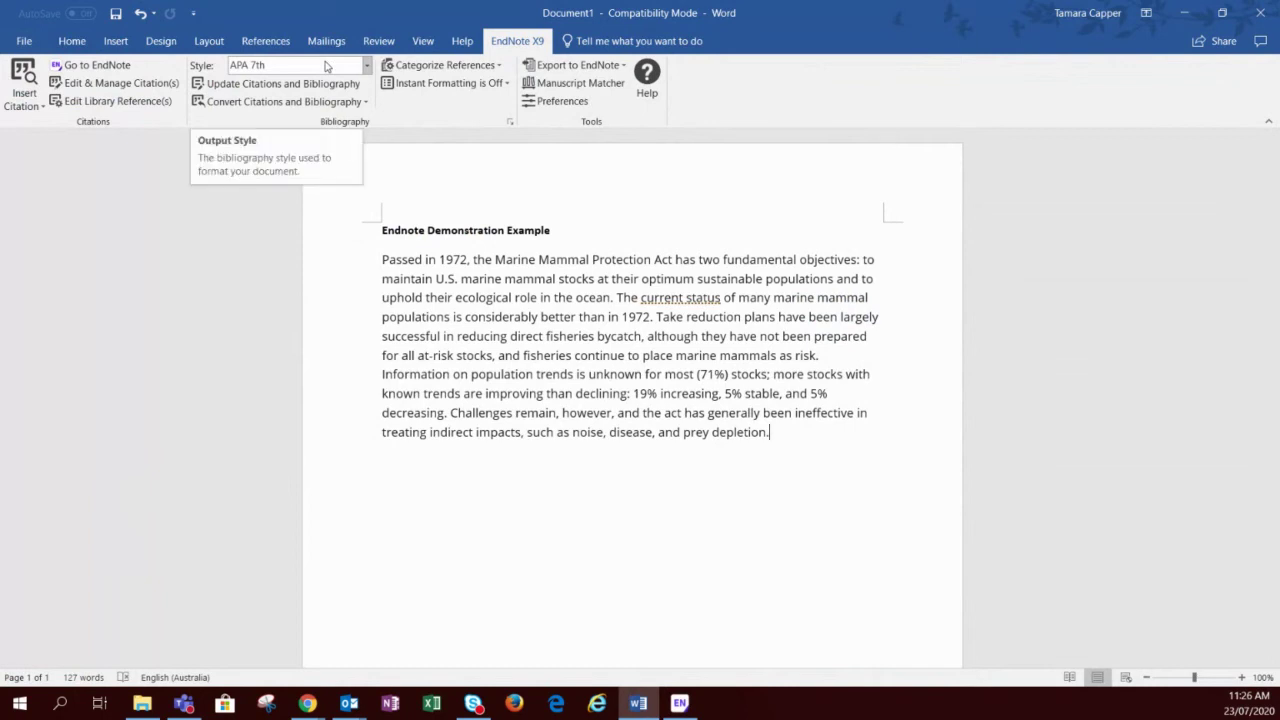
left_click(325, 66)
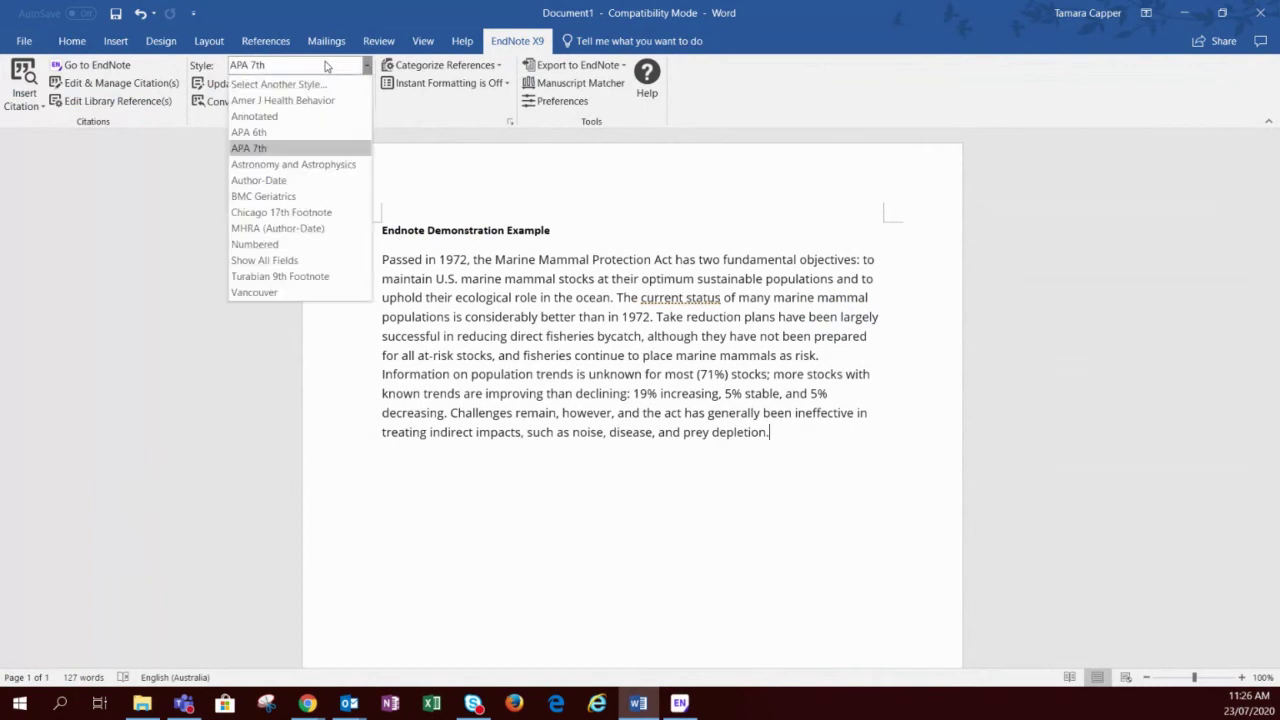
left_click(297, 134)
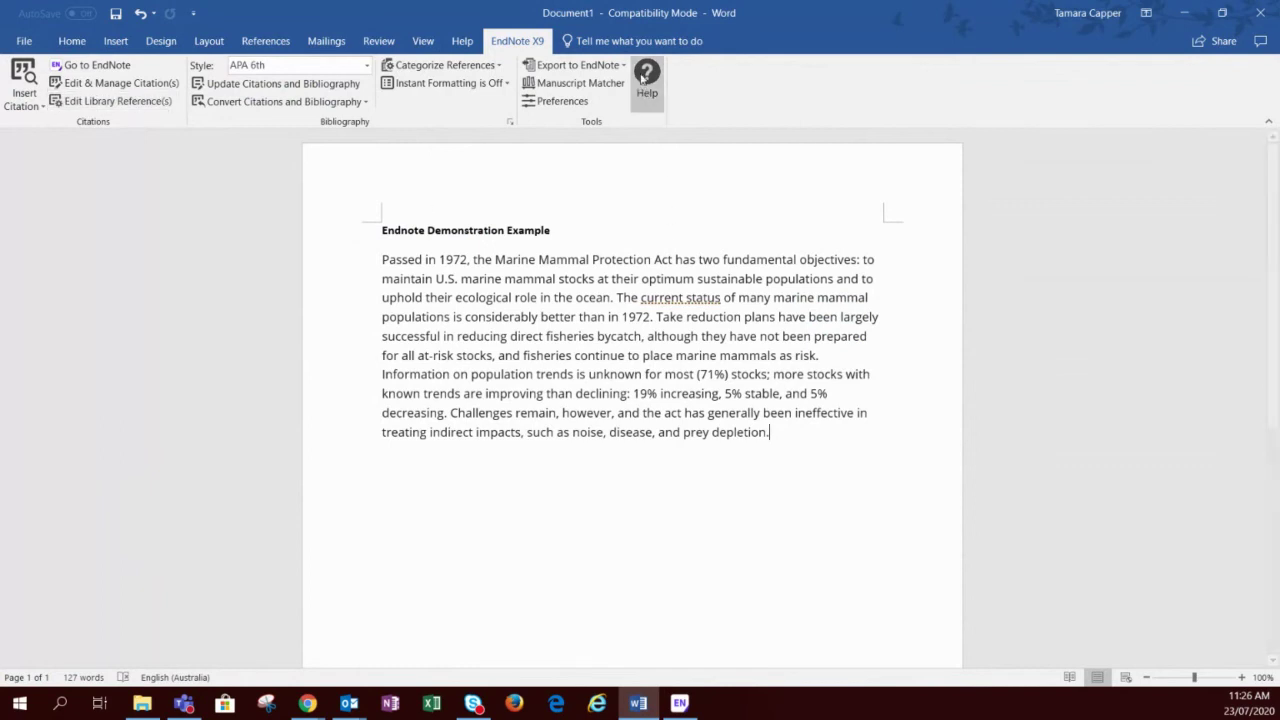
Compare the output style in EndNote with the style choices in Word, keeping APA 6th for the document.
left_click(676, 703)
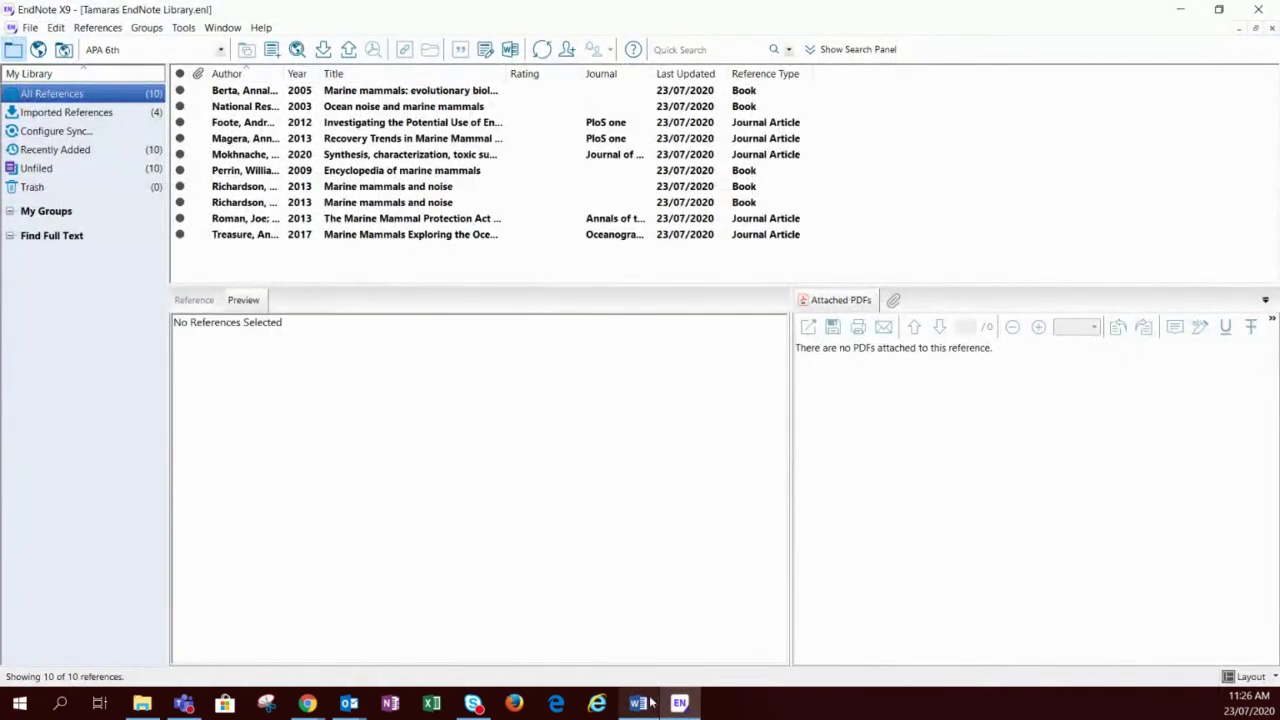
left_click(645, 704)
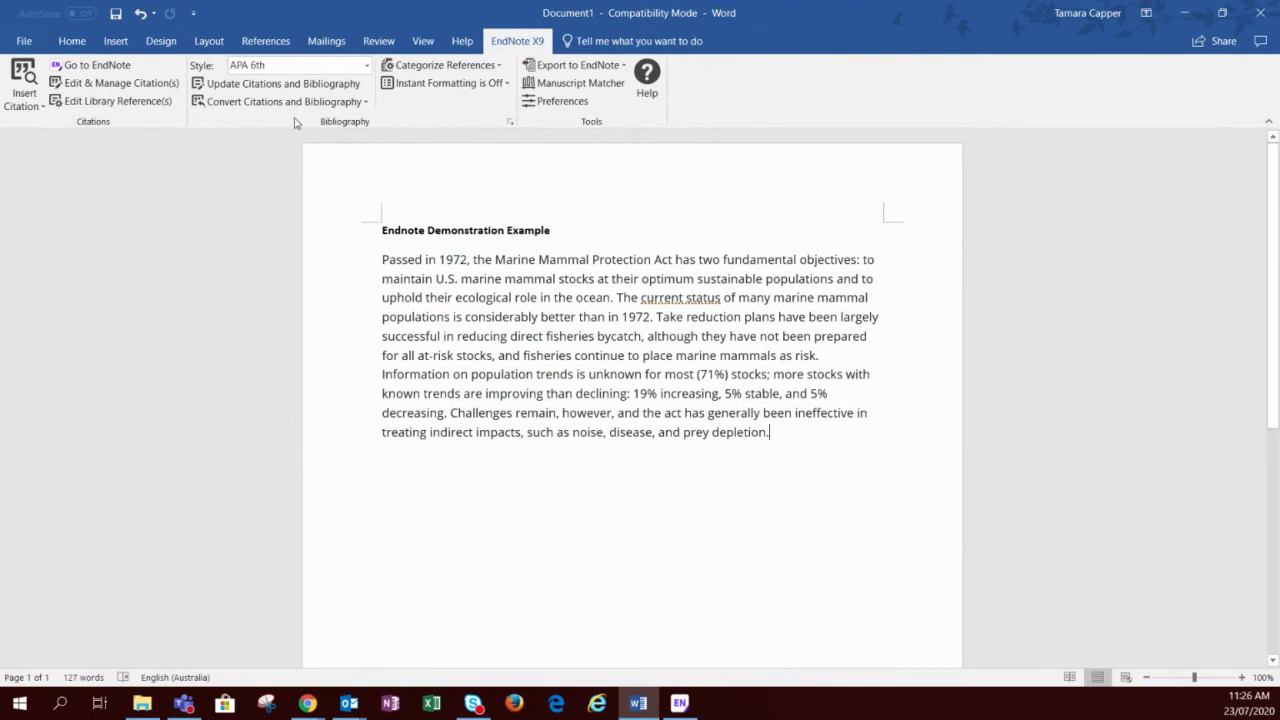
left_click(266, 71)
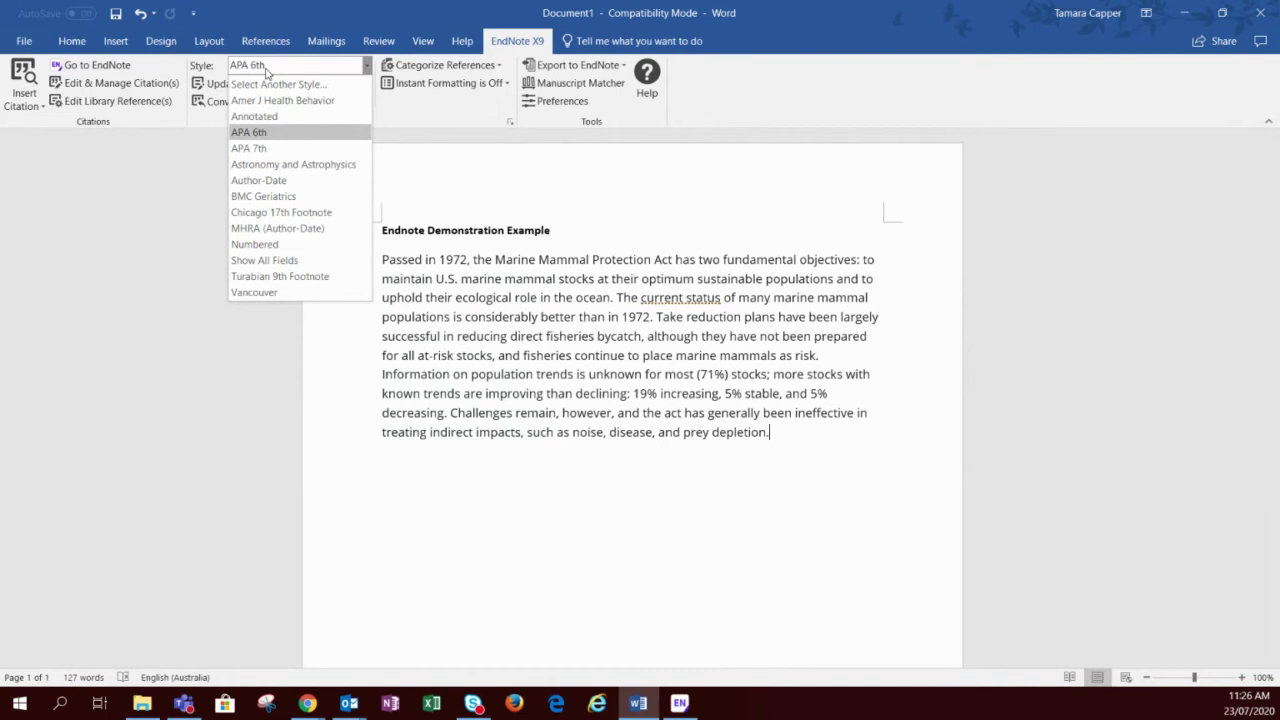
left_click(267, 132)
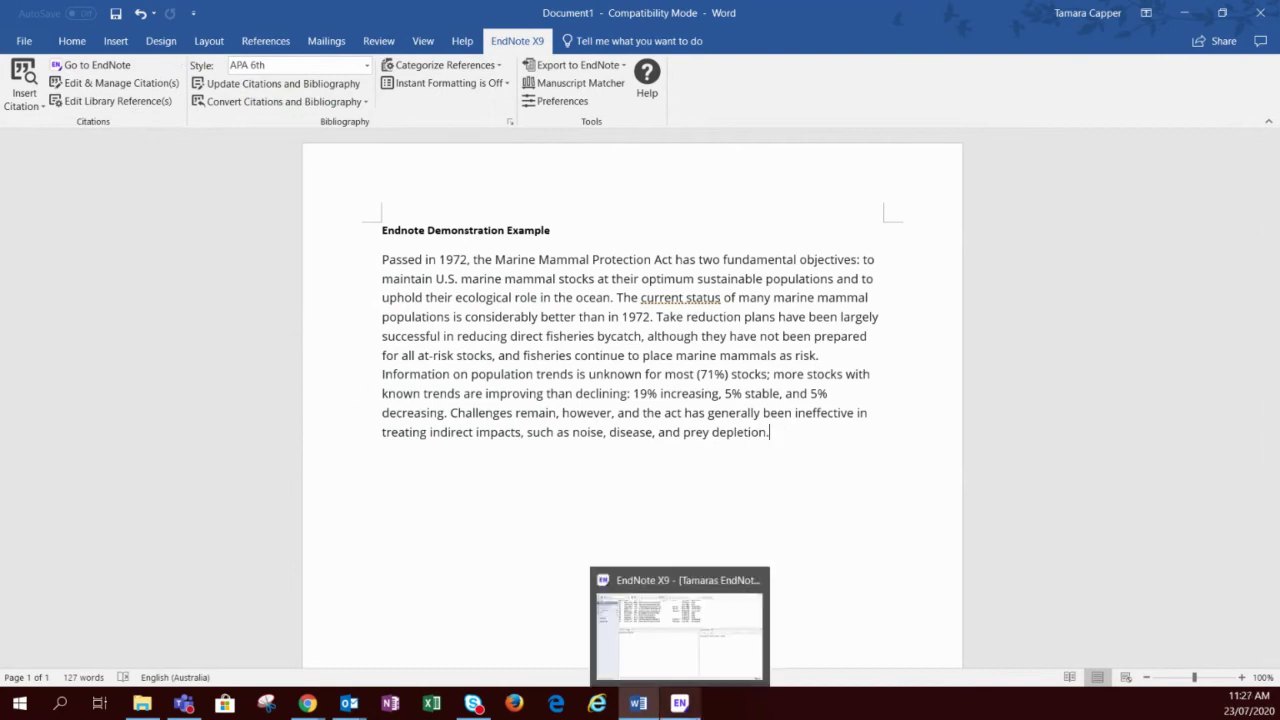
Select the 2017 "Marine Mammals Exploring the Oceans Pole to Pole" reference in EndNote and insert its citation after "marine mammals as risk." in Word.
left_click(679, 704)
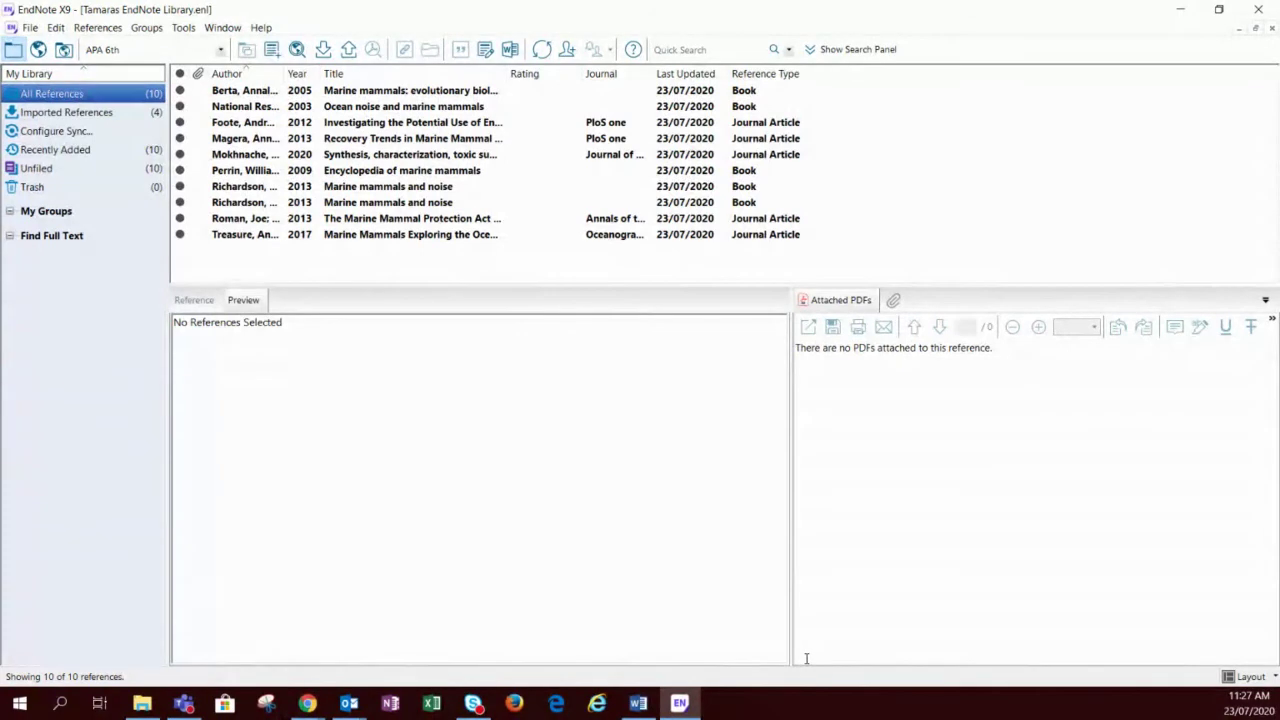
left_click(645, 711)
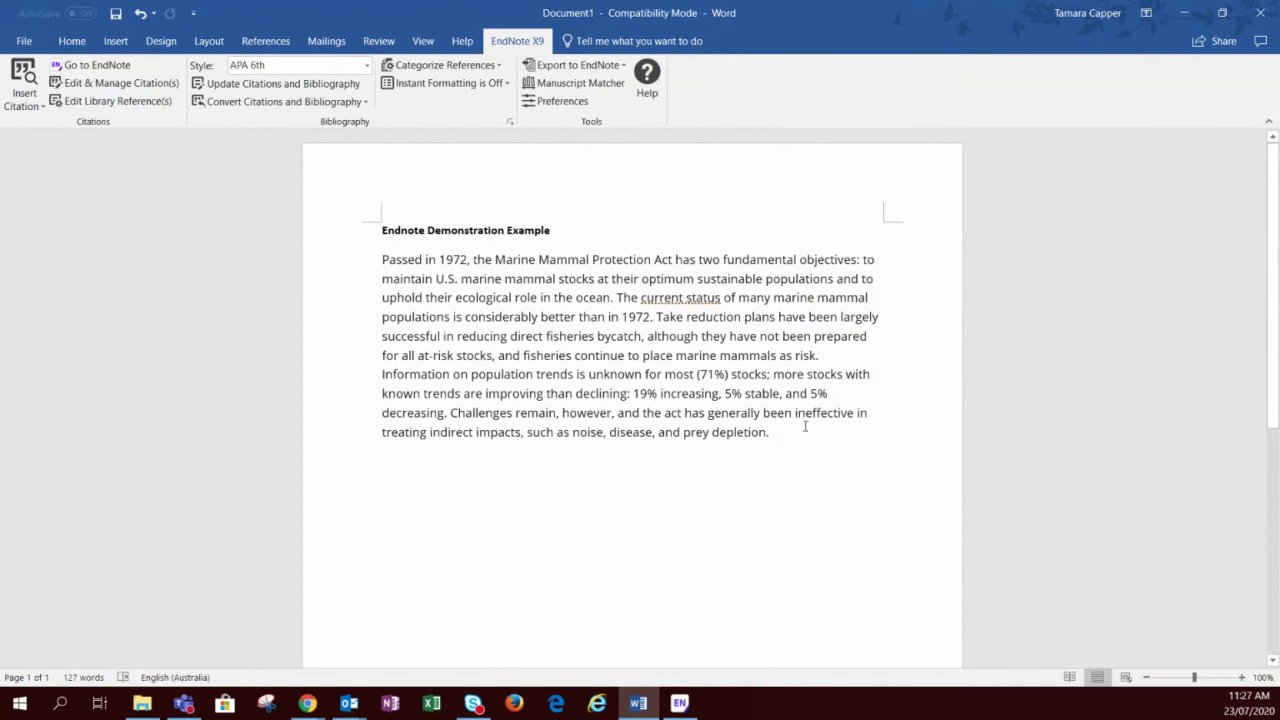
left_click(680, 703)
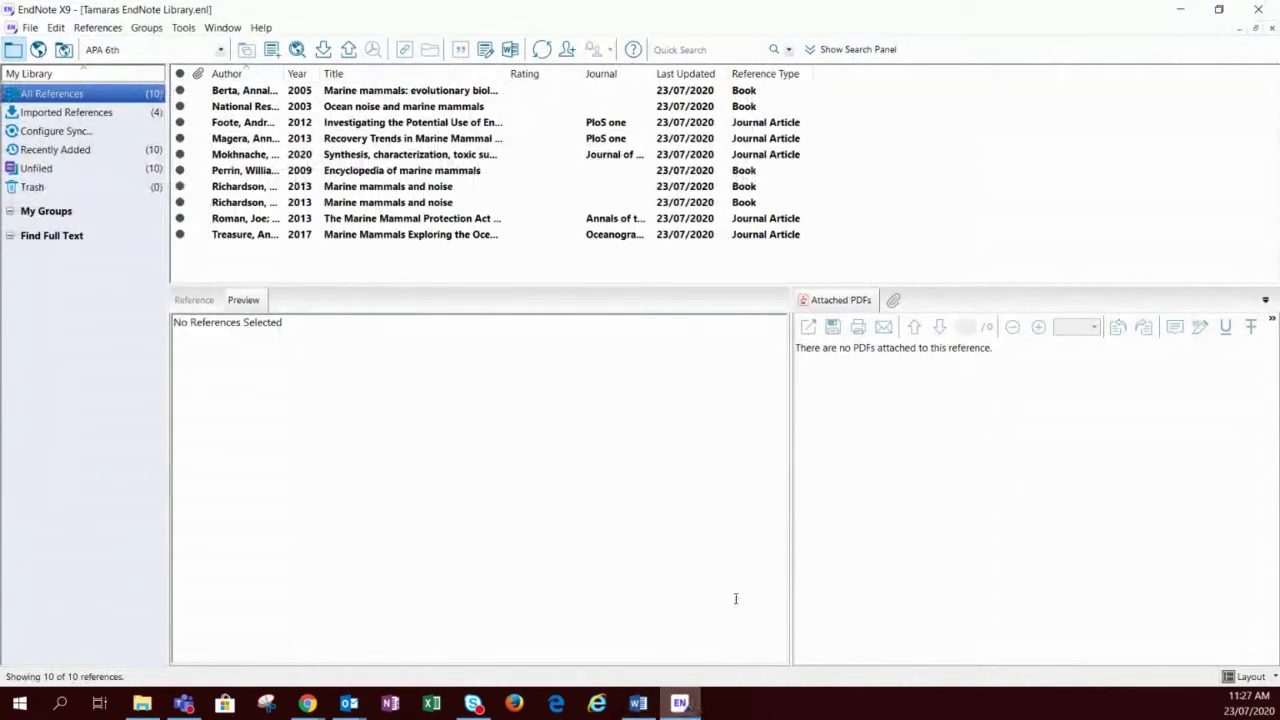
left_click(366, 237)
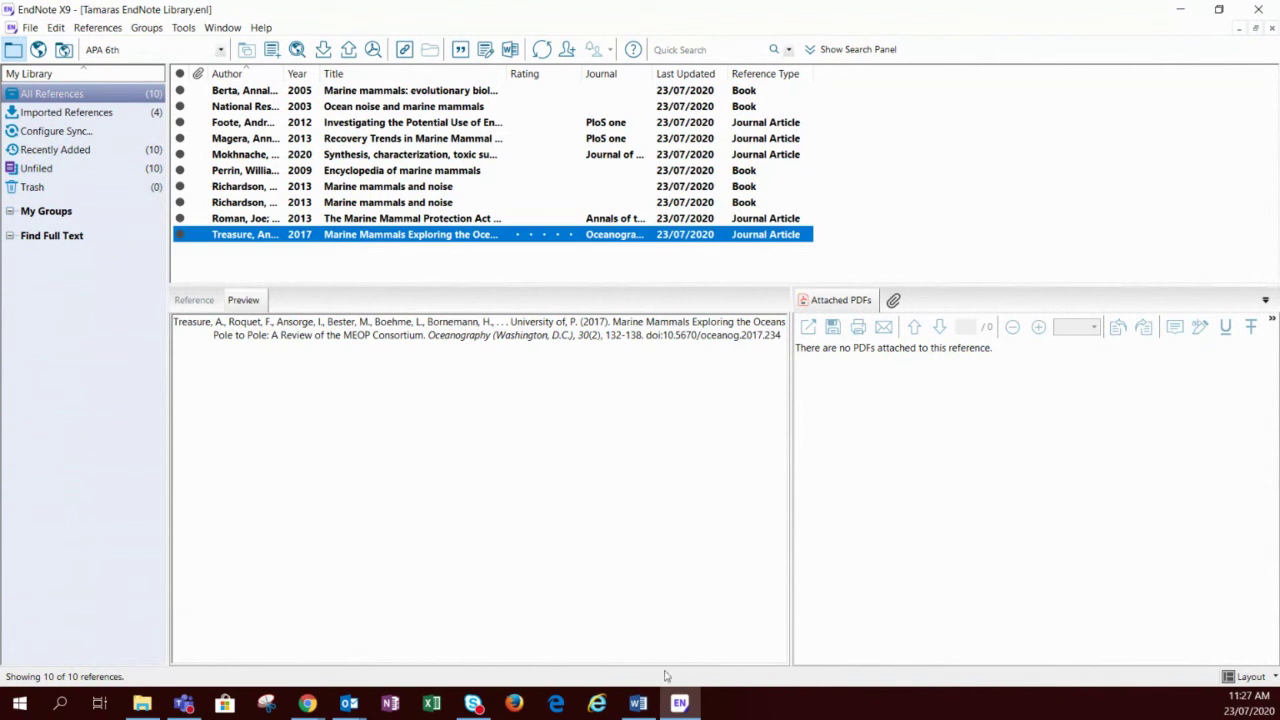
left_click(636, 712)
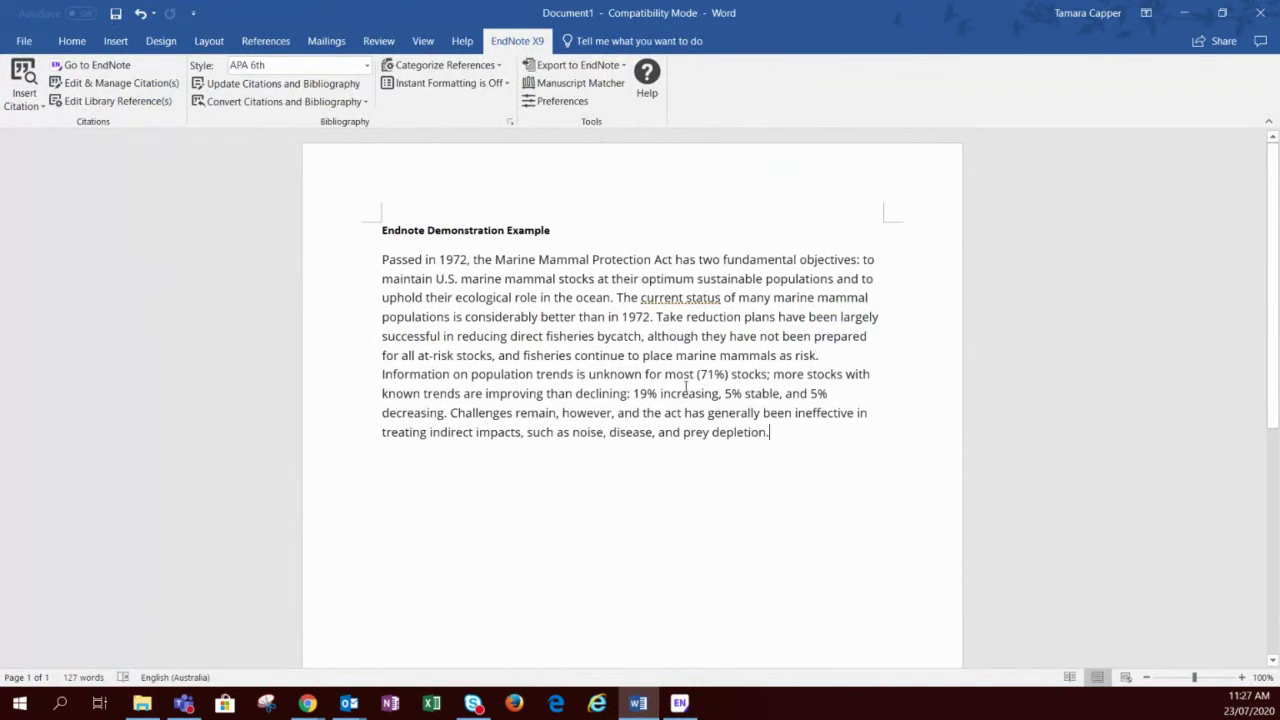
left_click(822, 356)
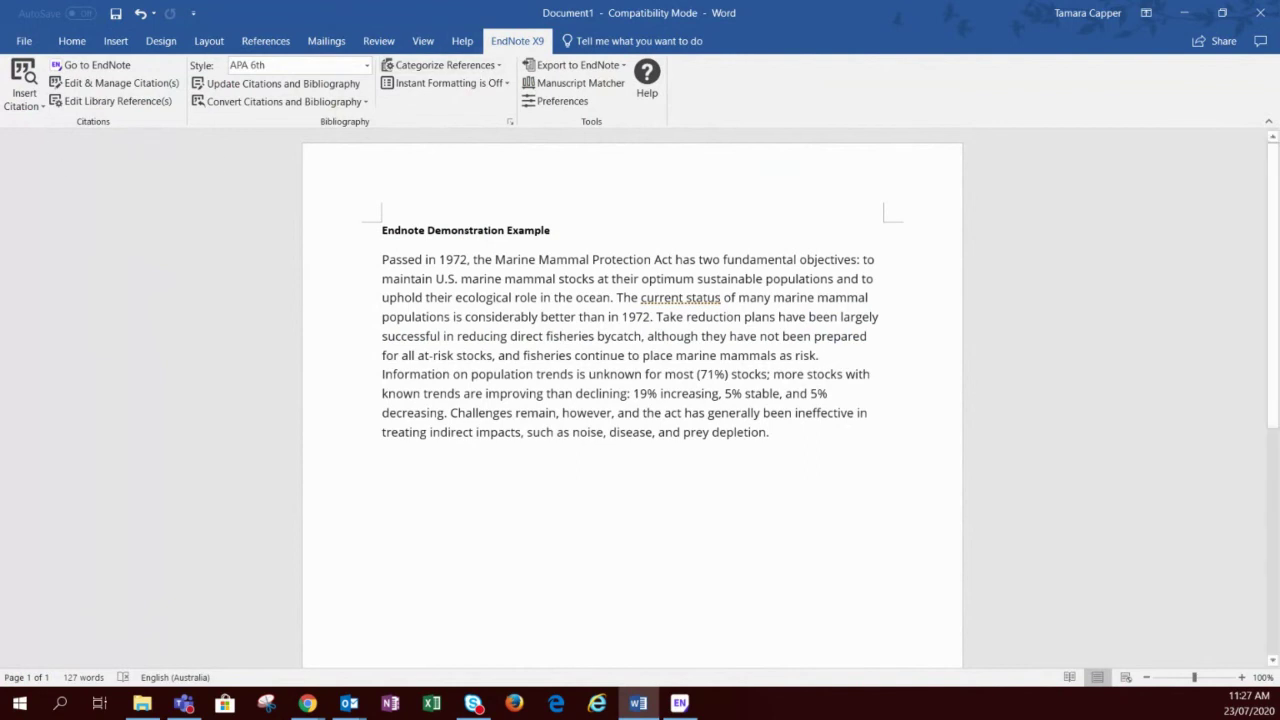
left_click(43, 112)
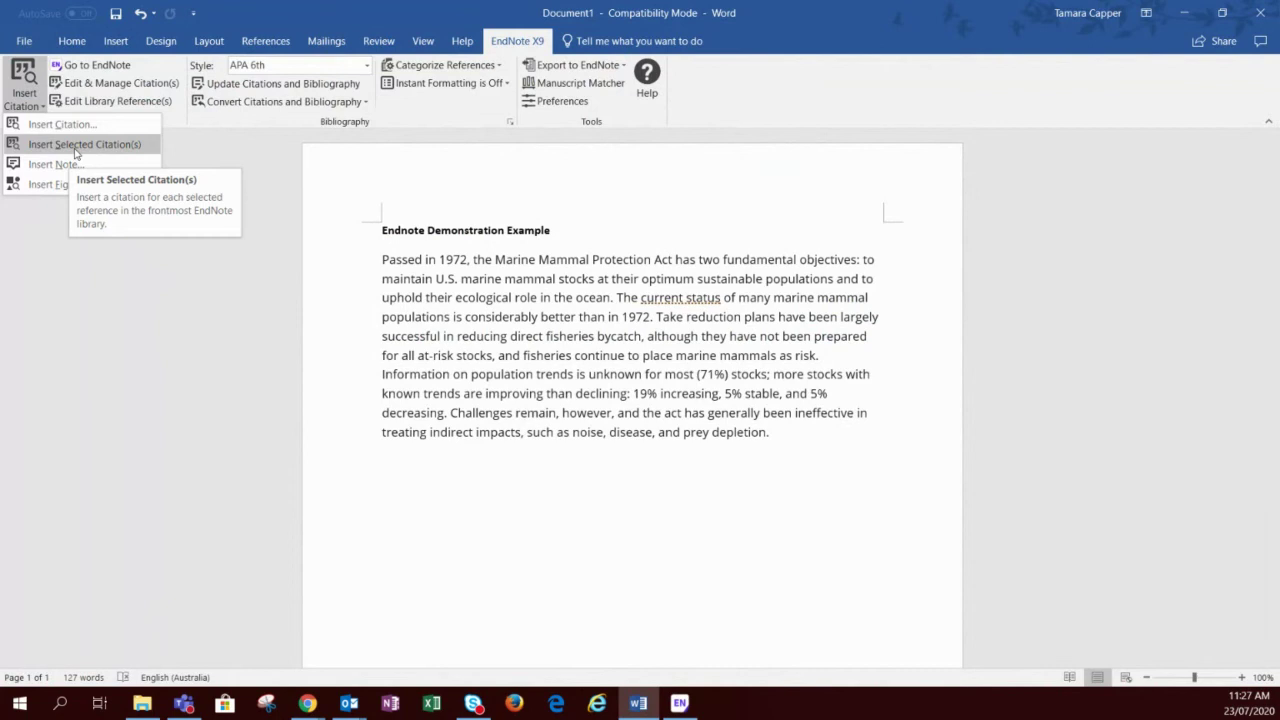
left_click(75, 146)
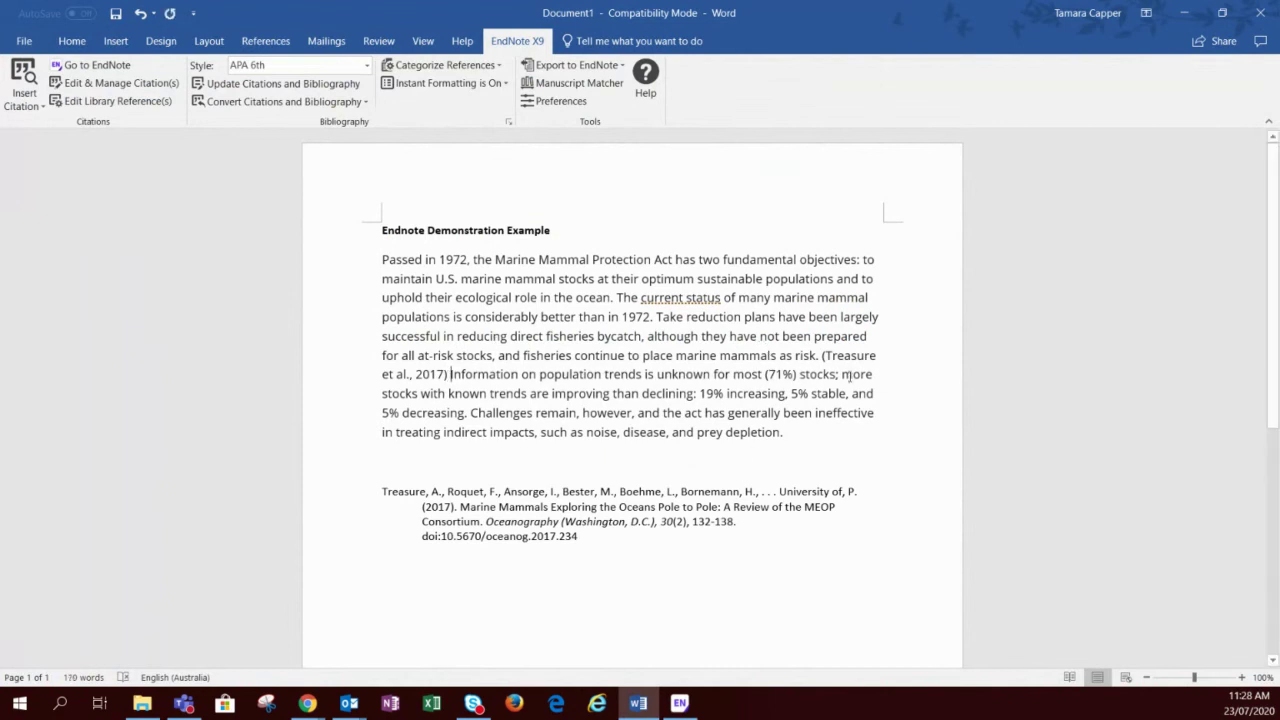
Examine the inserted in-text citation and its matching reference-list entry below the paragraph.
left_click(857, 352)
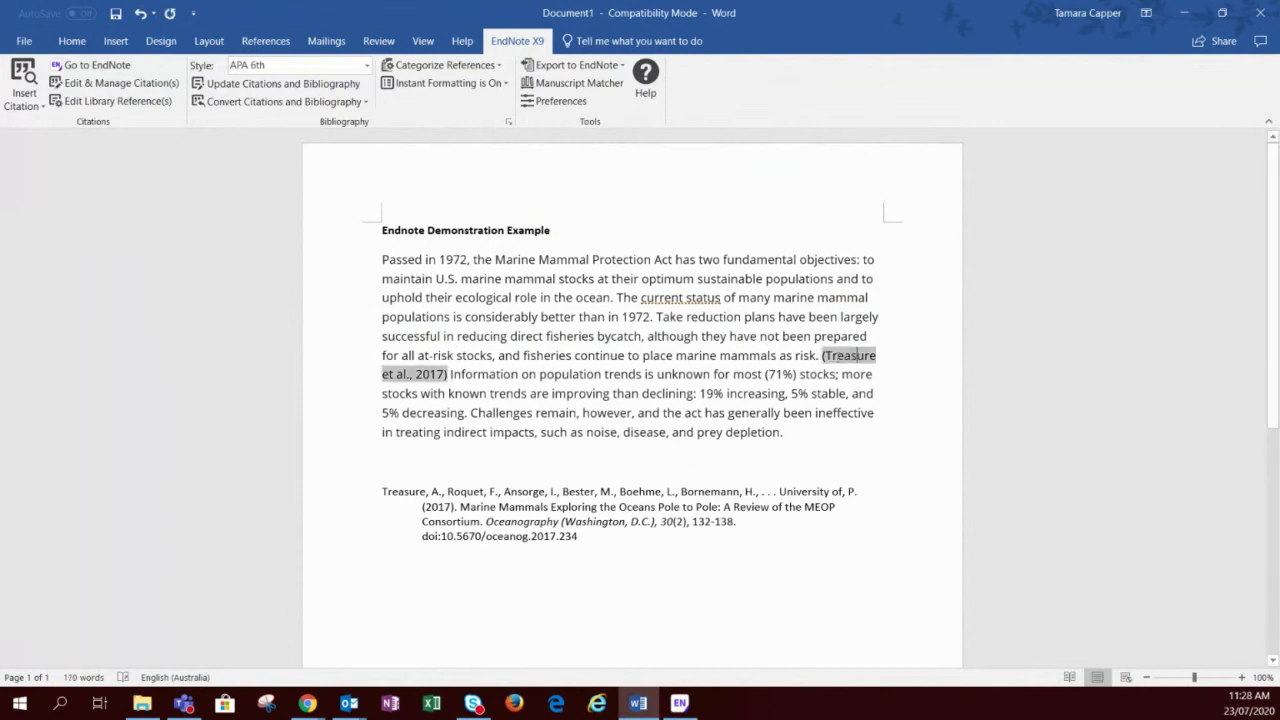
left_click(575, 499)
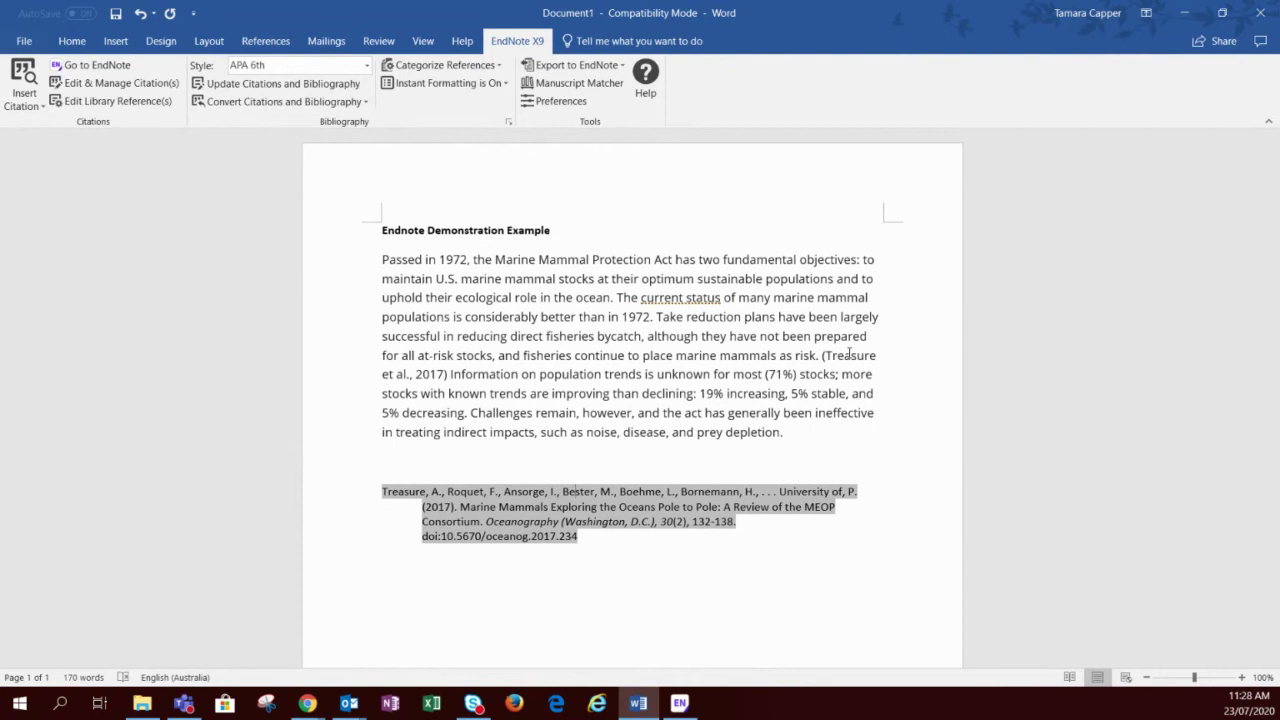
left_click(848, 355)
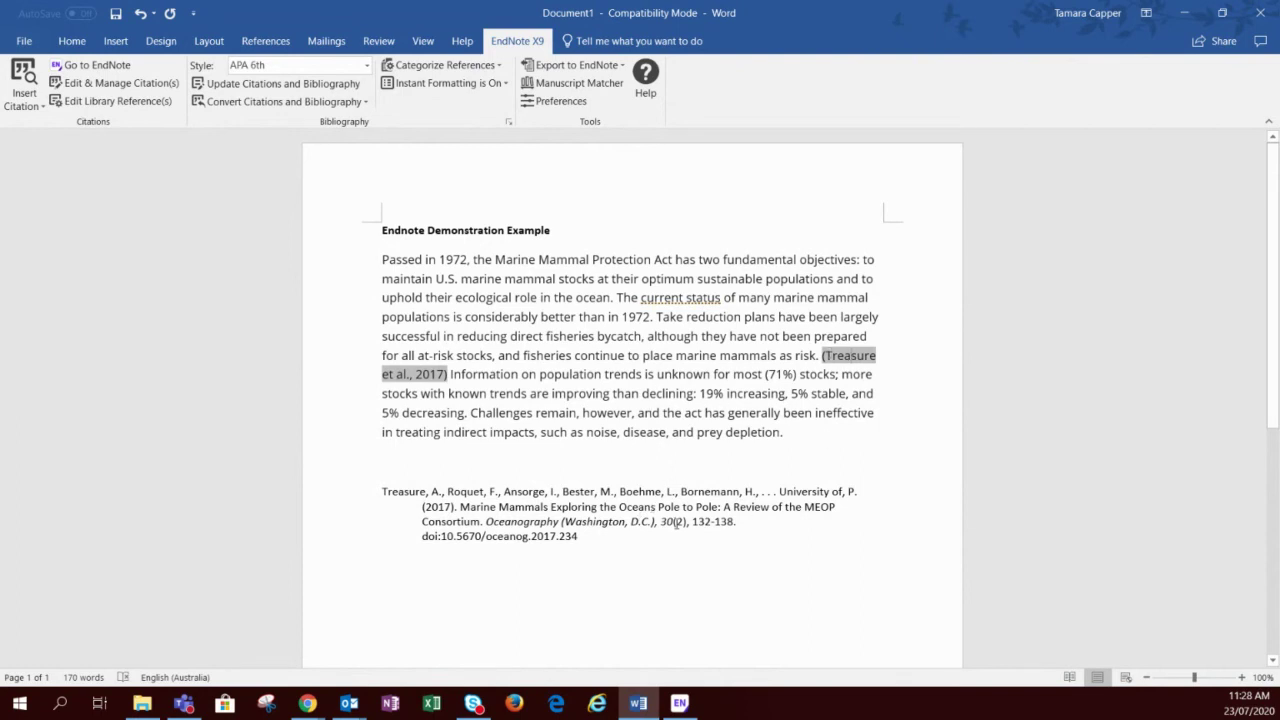
left_click(632, 494)
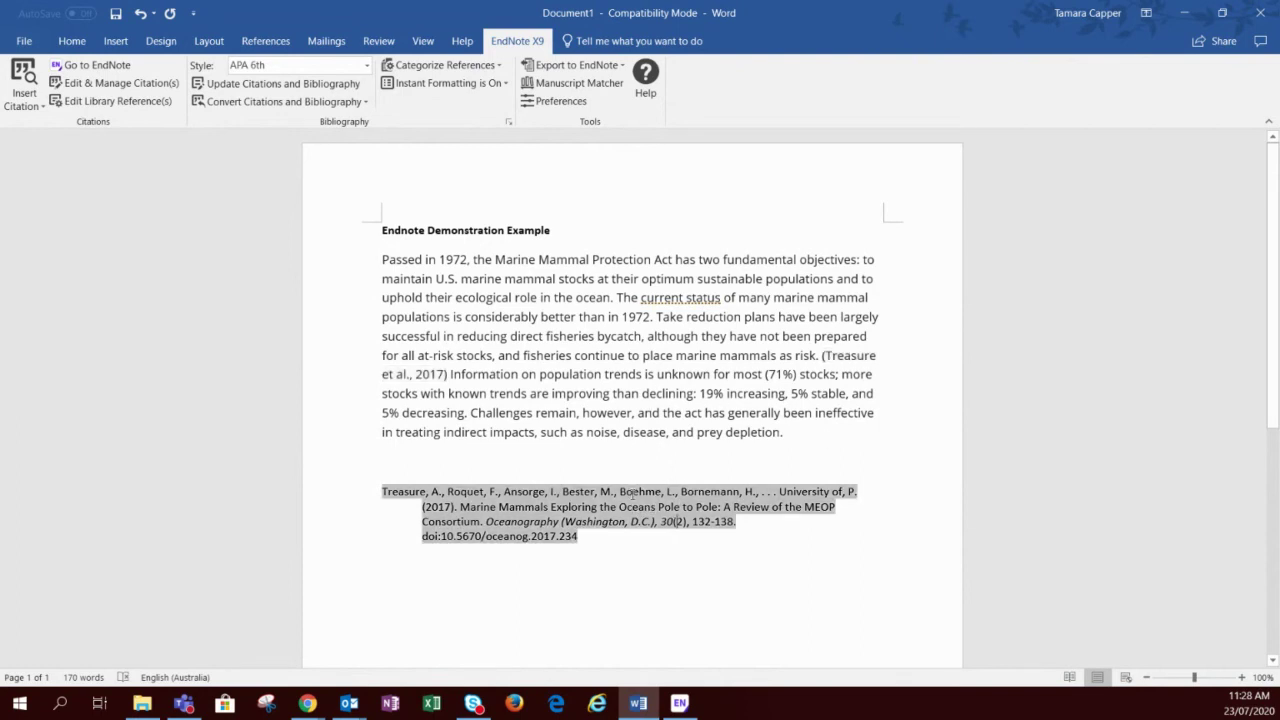
left_click(639, 431)
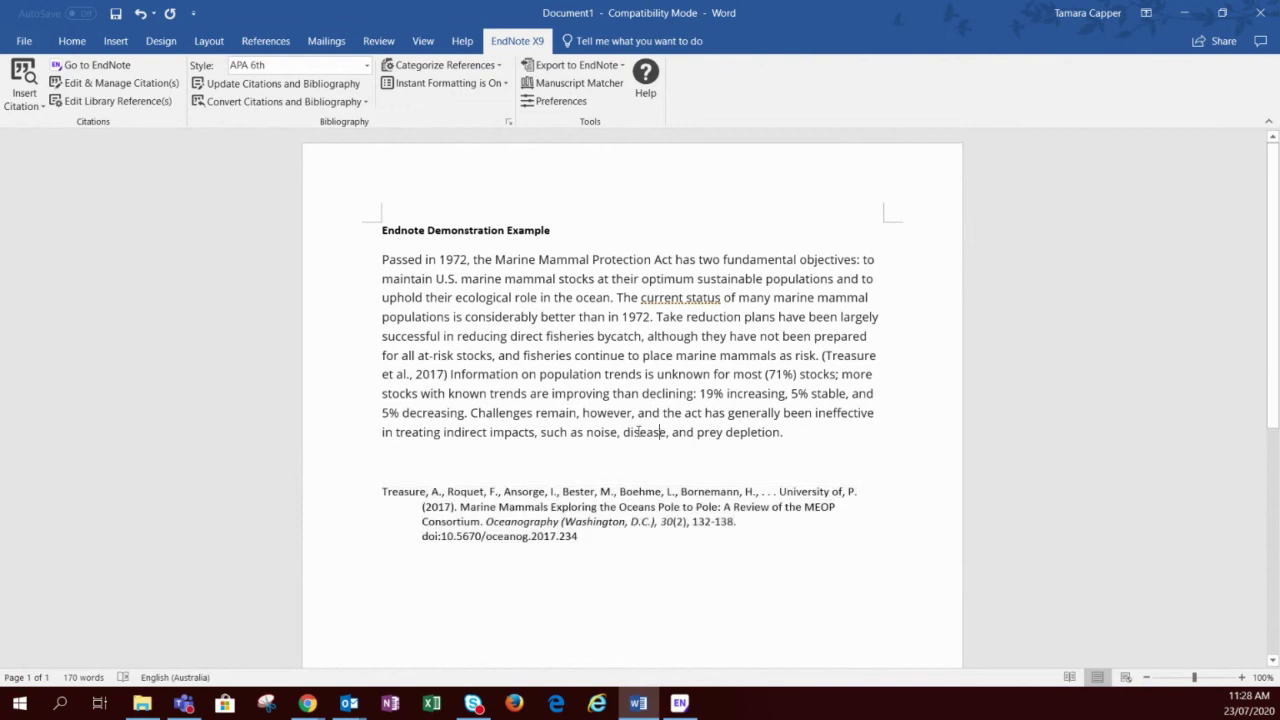
left_click(557, 413)
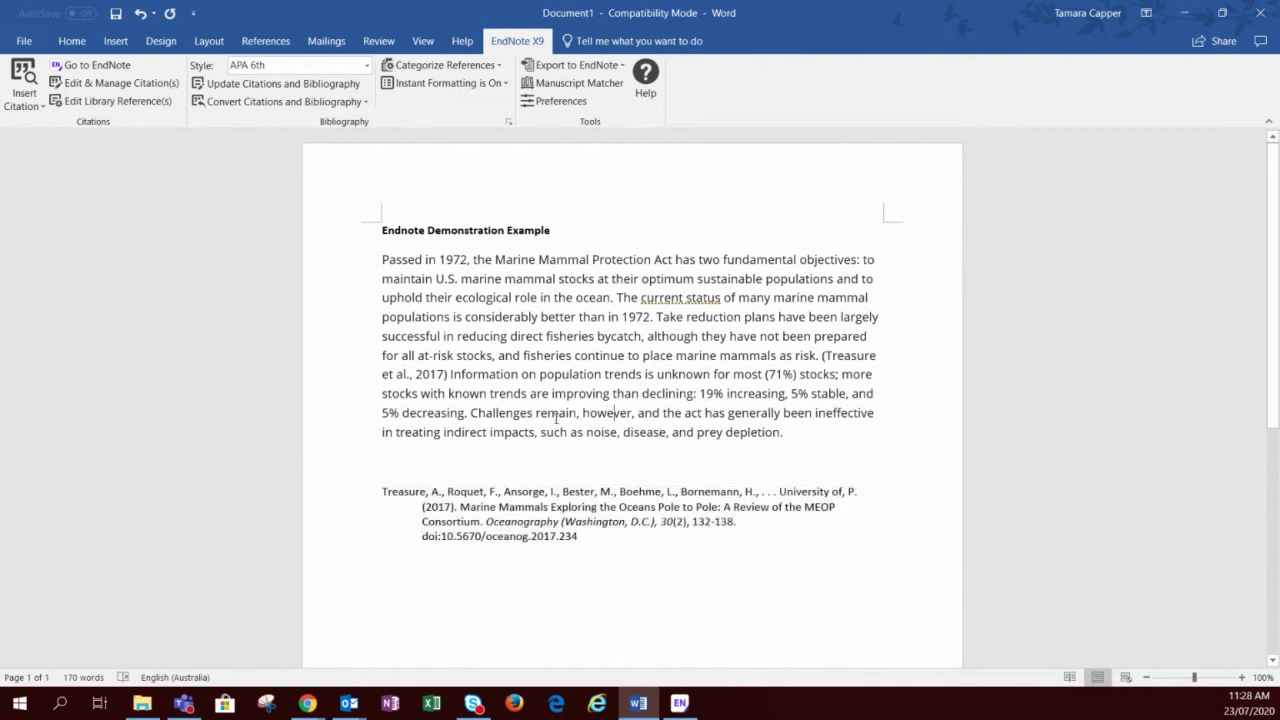
left_click(856, 352)
left_click(725, 521)
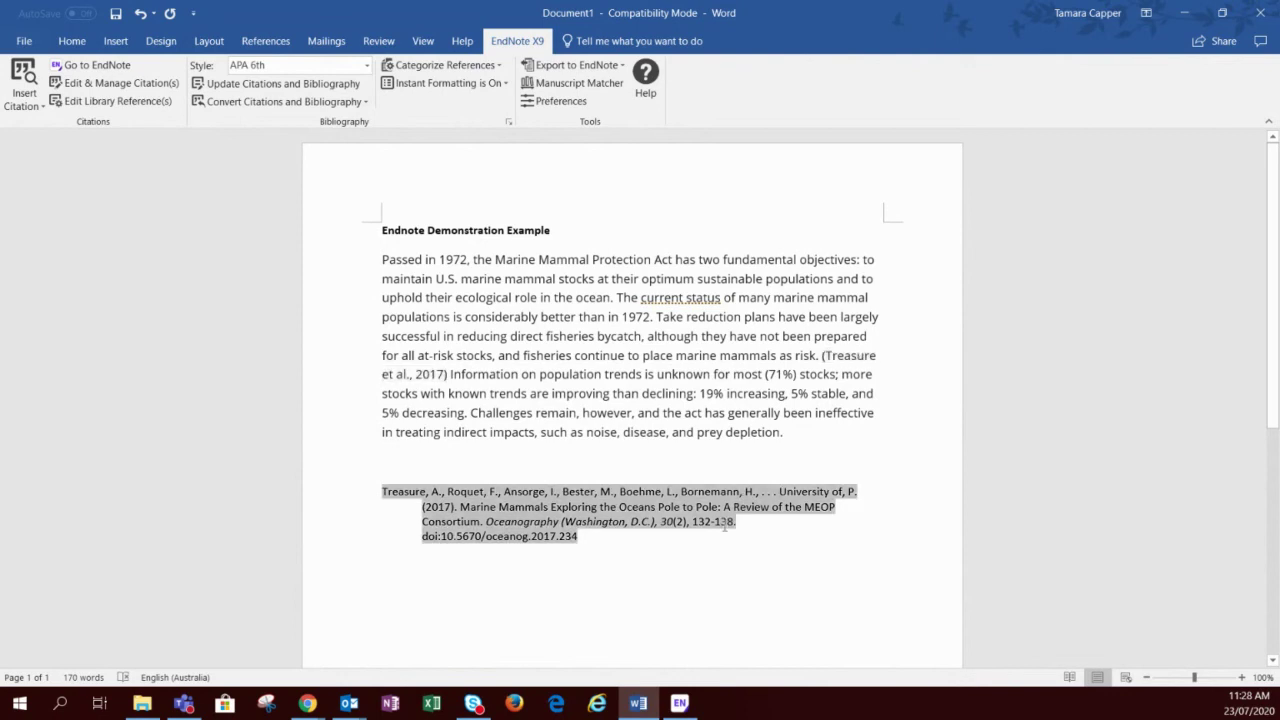
left_click(850, 356)
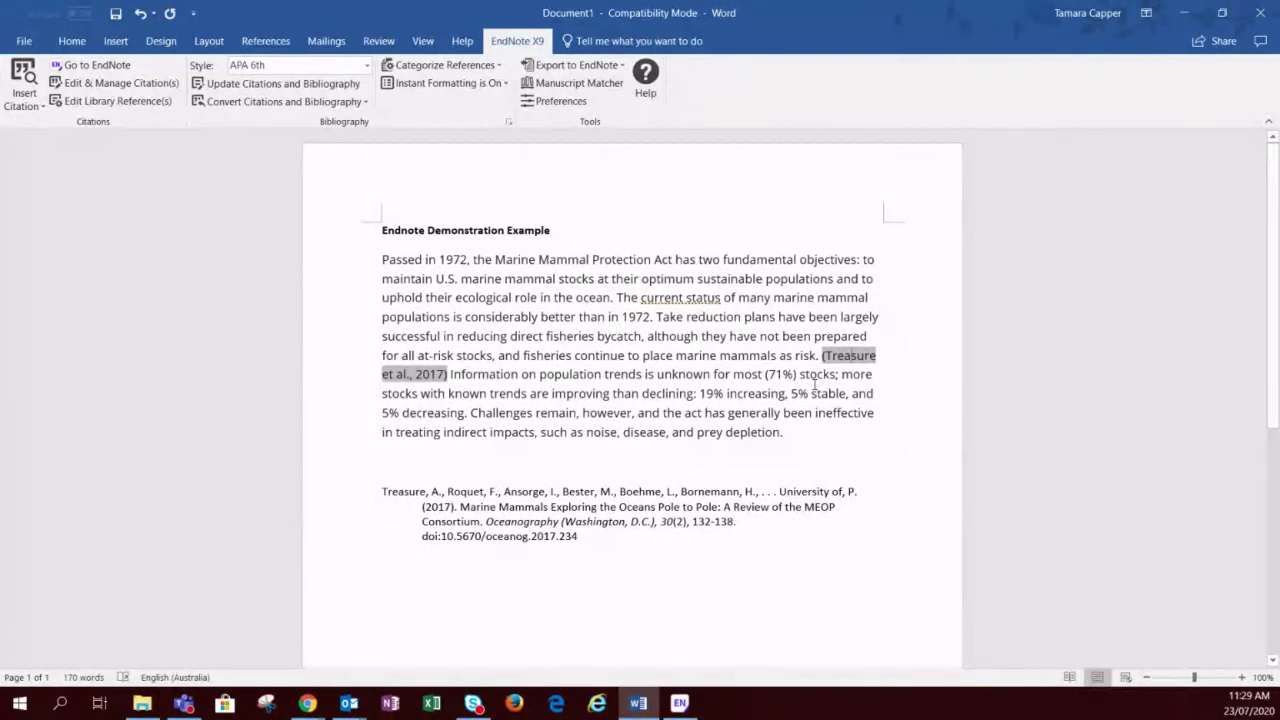
Remove the word "depletion" from the end of the paragraph so the last sentence ends with "prey.".
left_click(801, 430)
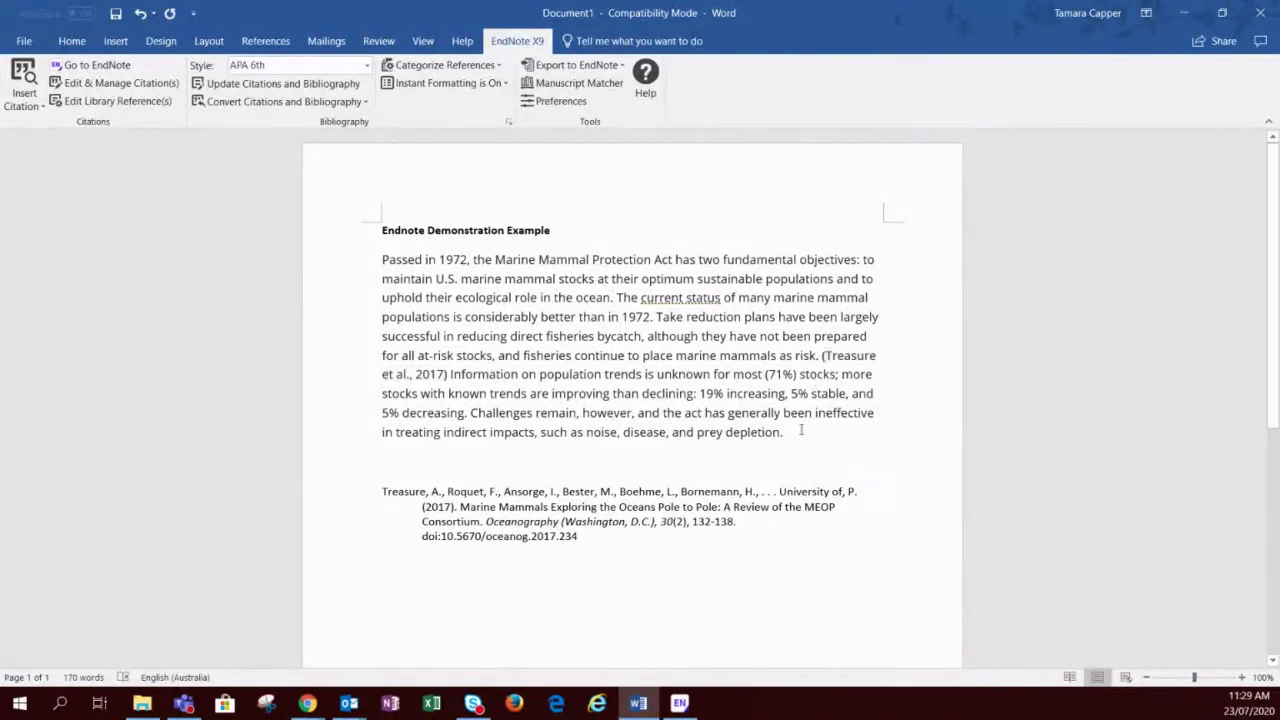
key("BackSpace")
key("BackSpace")
key("BackSpace")
key("BackSpace")
key("BackSpace")
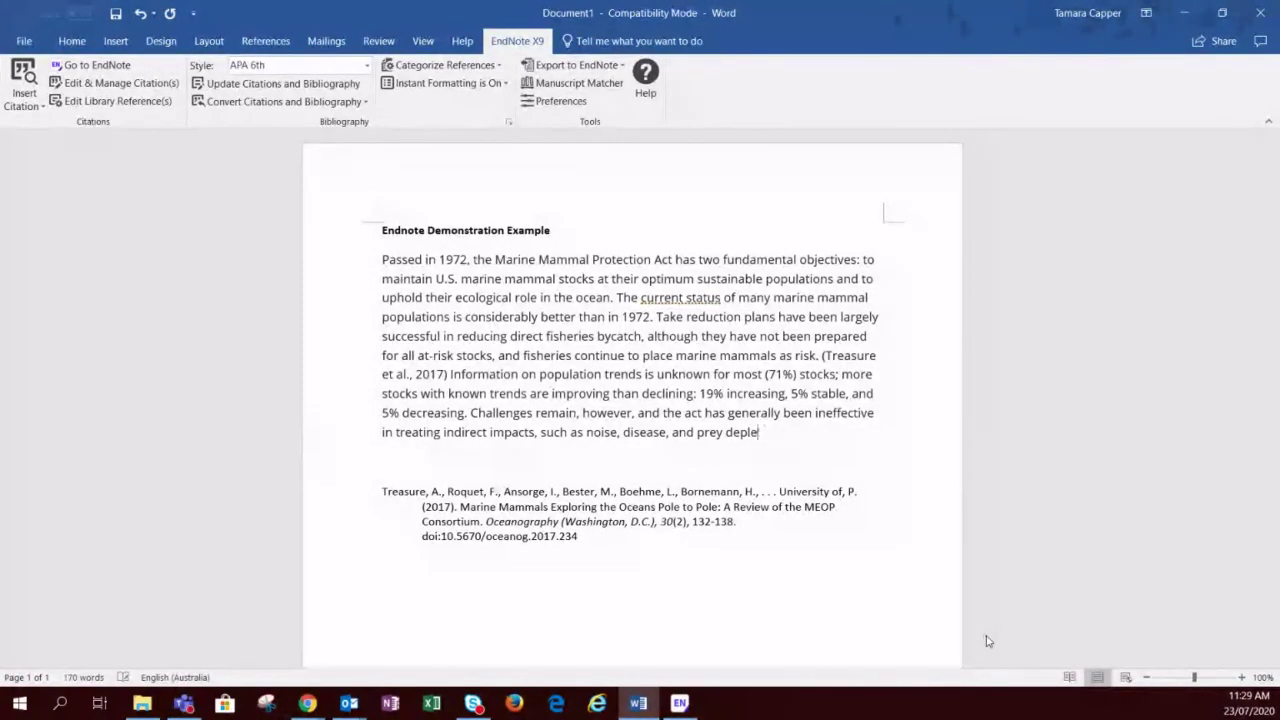
key("BackSpace")
key("BackSpace")
key("BackSpace")
key("BackSpace")
key("BackSpace")
type(".")
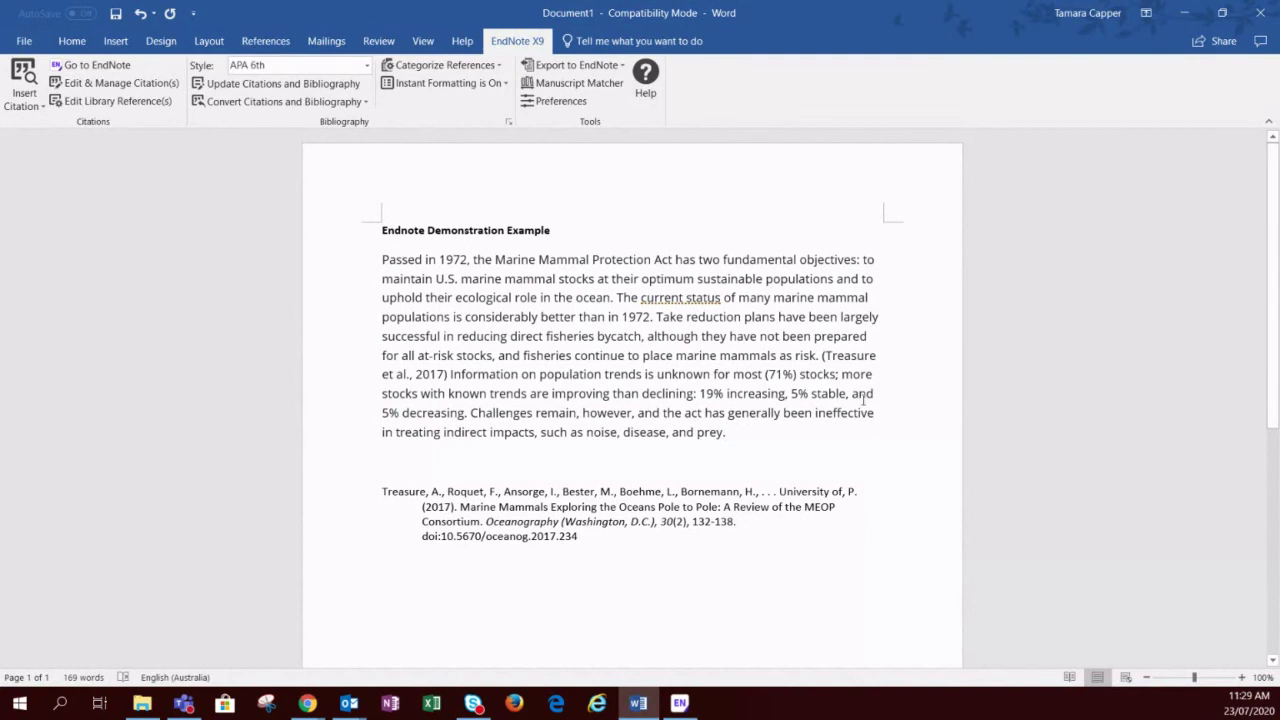
Edit the in-text citation after "marine mammals as risk." and set its formatting to Exclude Author.
left_click(828, 362)
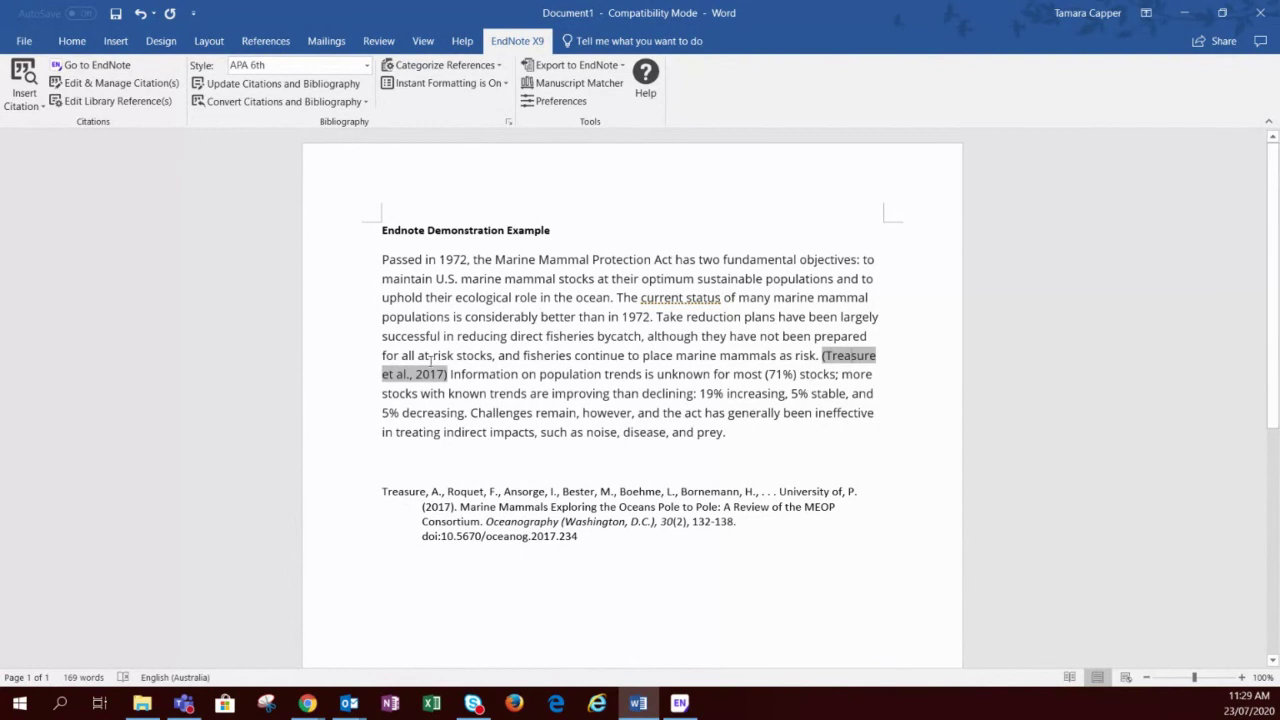
left_click(745, 440)
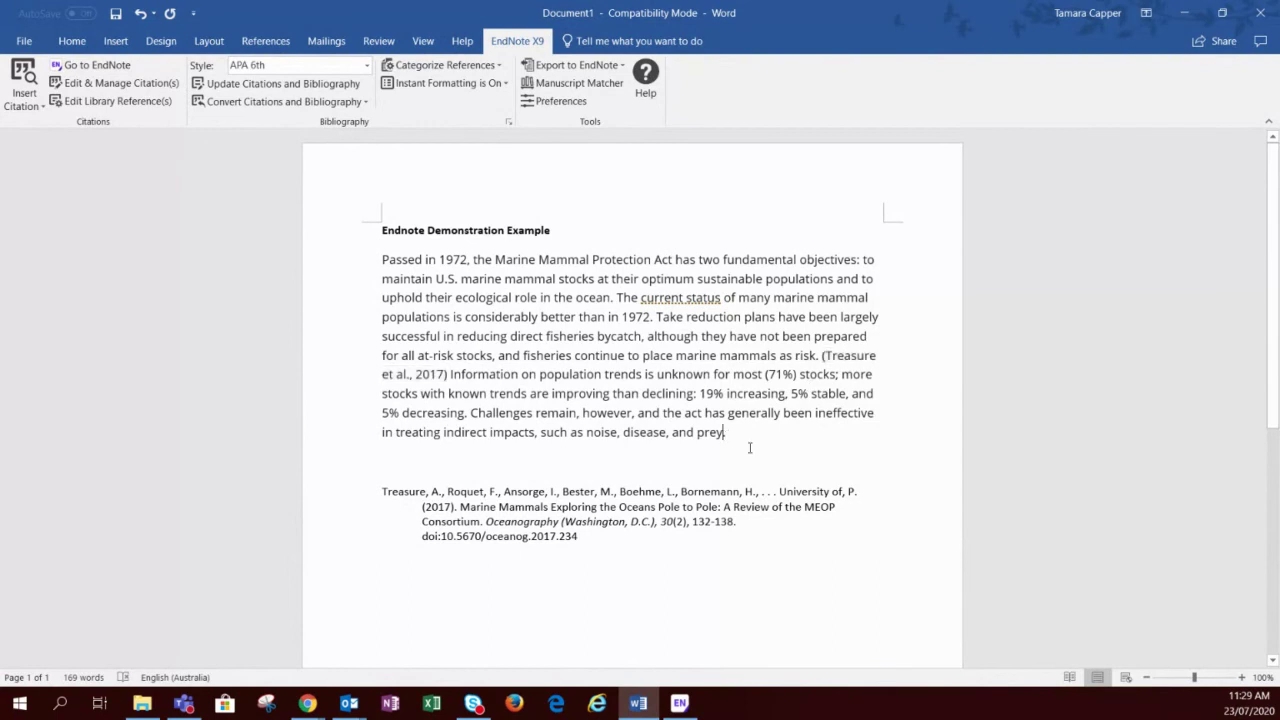
left_click(830, 356)
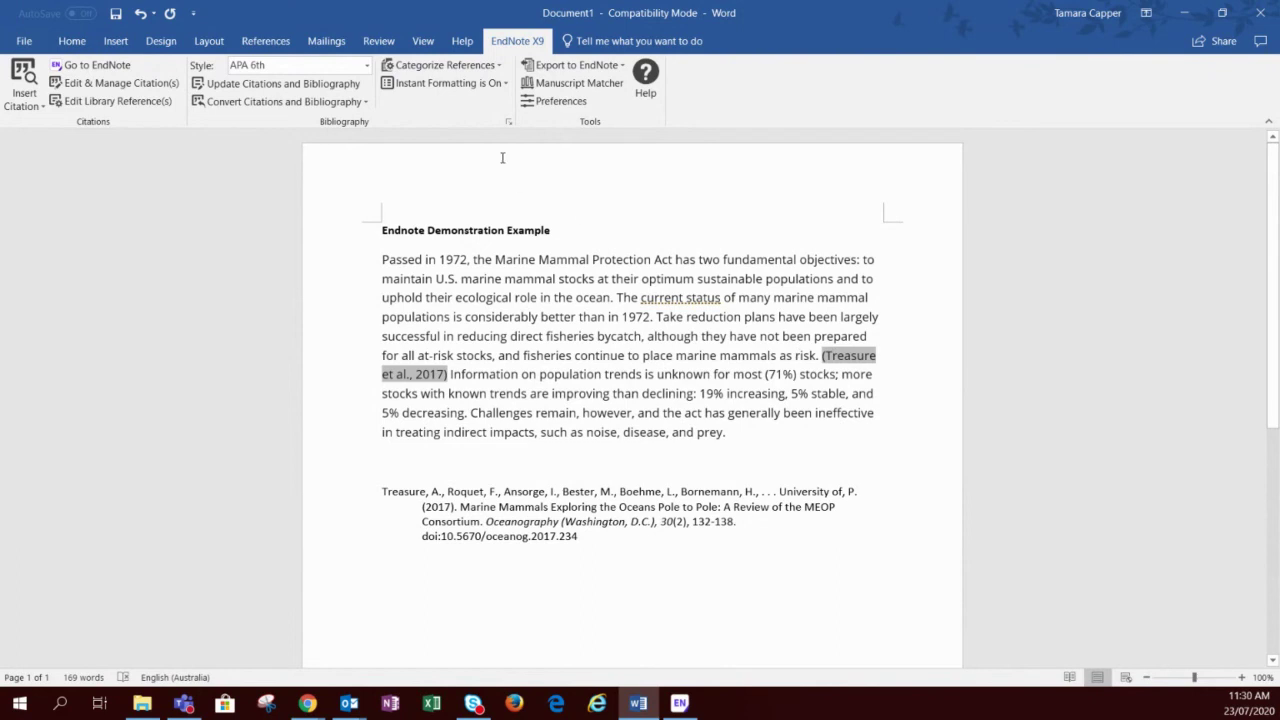
left_click(166, 88)
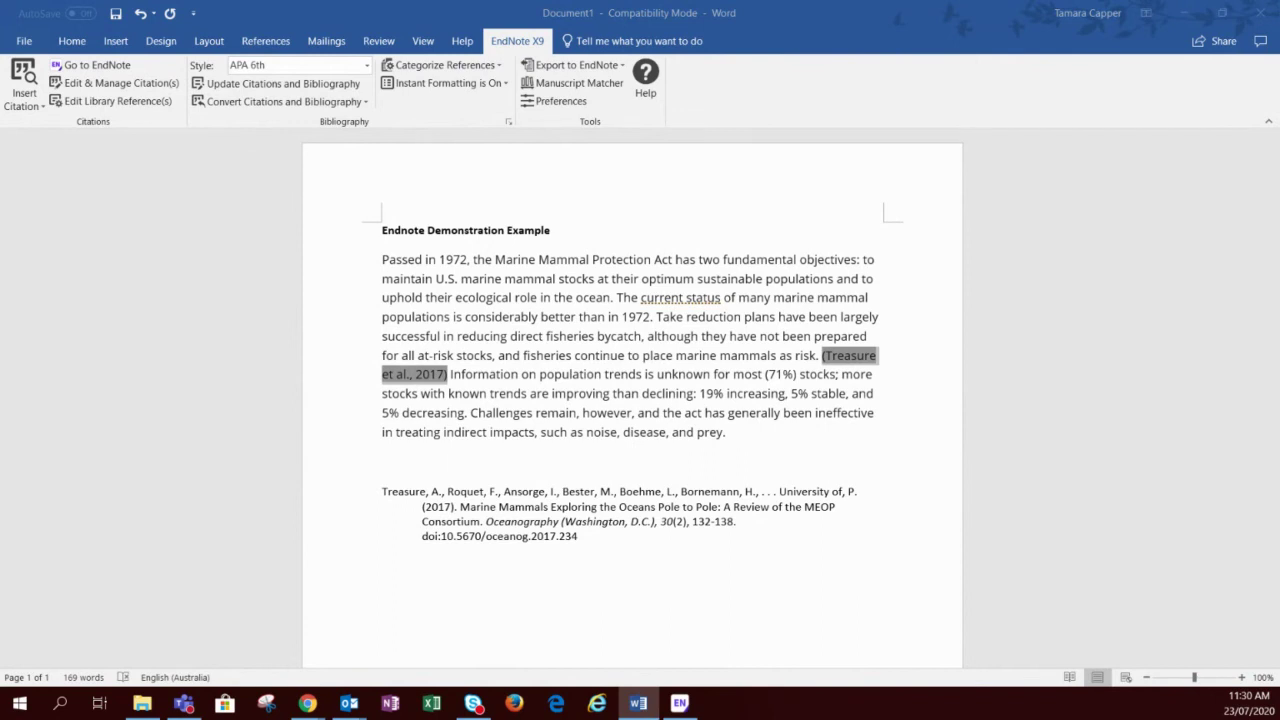
left_click_drag(626, 163, 709, 137)
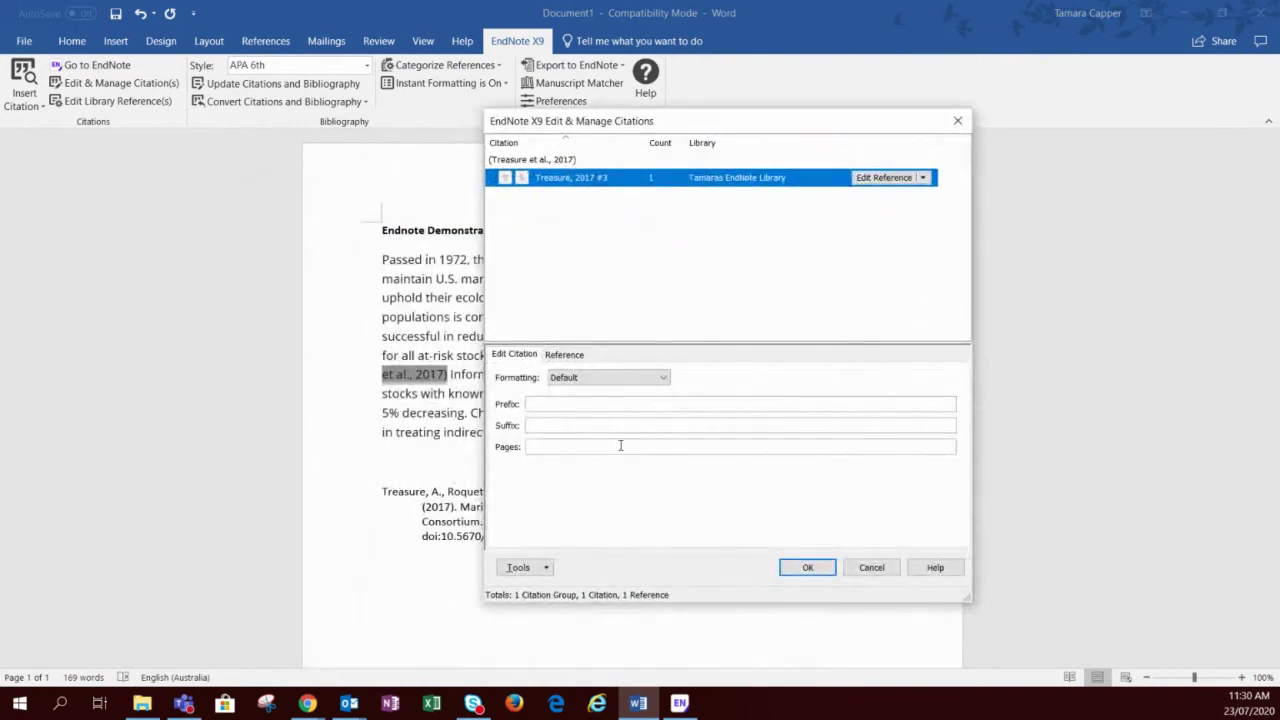
left_click(646, 380)
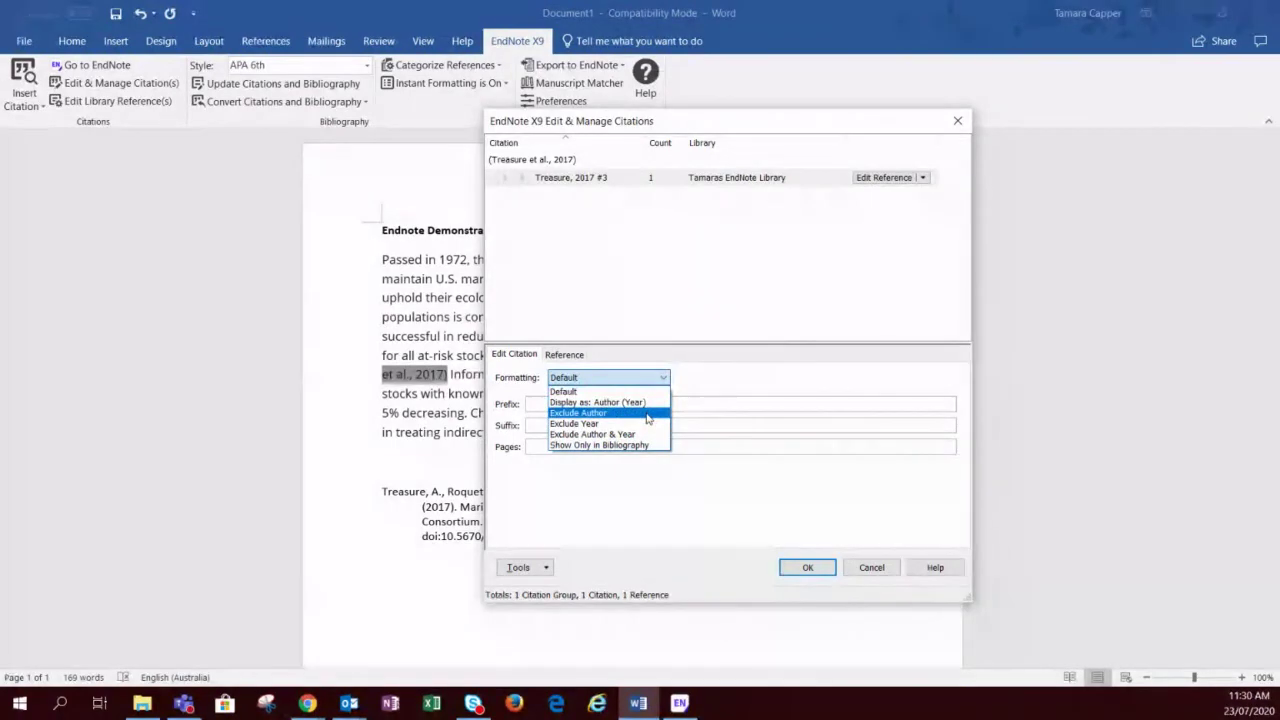
left_click(647, 413)
left_click(617, 382)
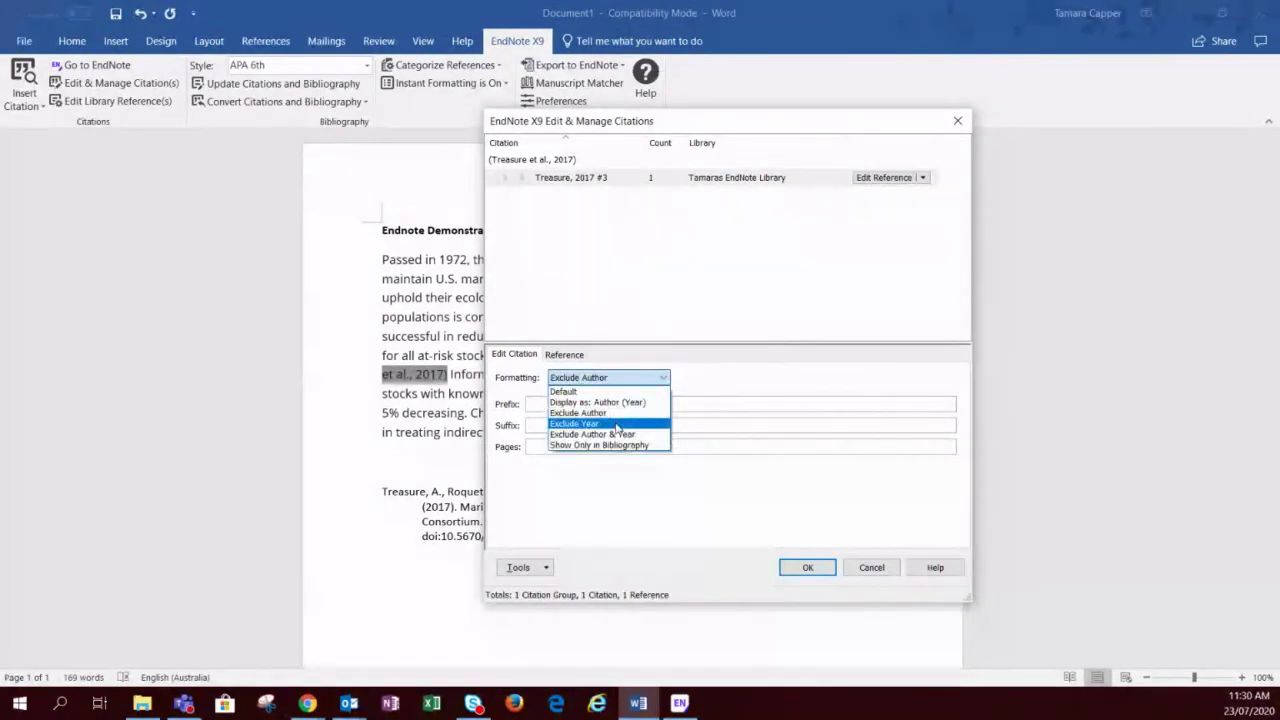
left_click(617, 424)
left_click(609, 384)
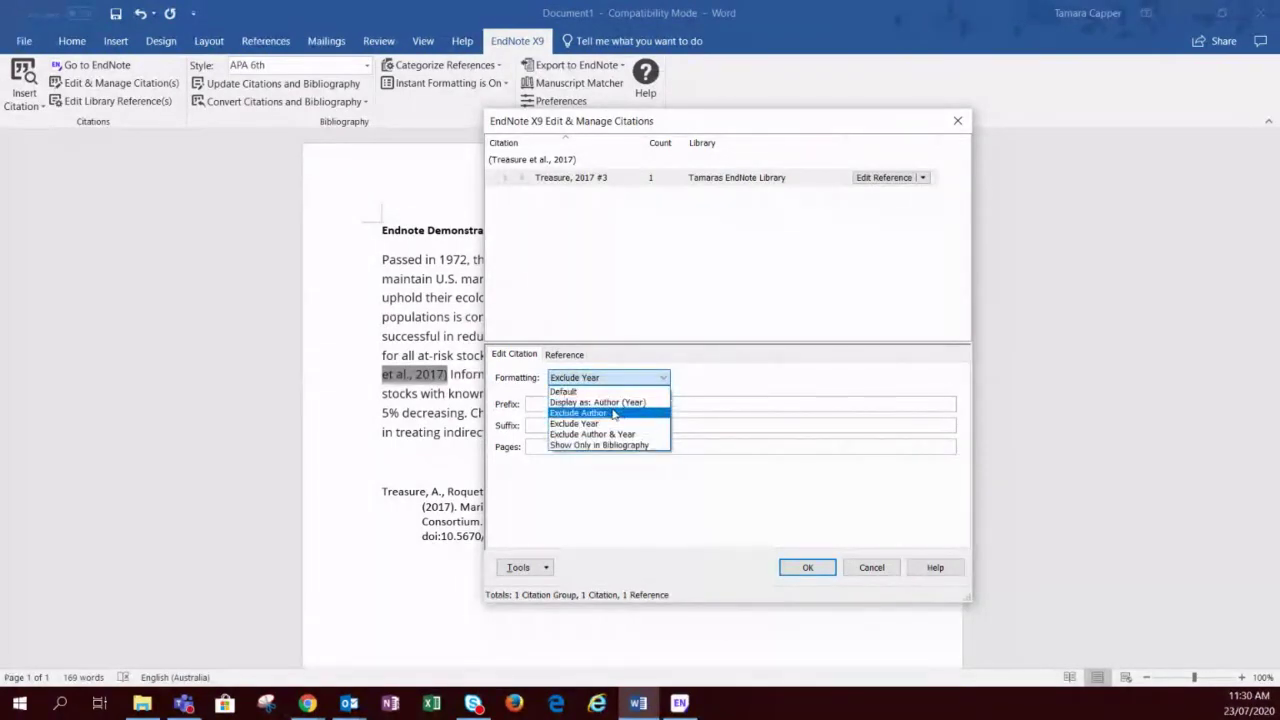
left_click(614, 413)
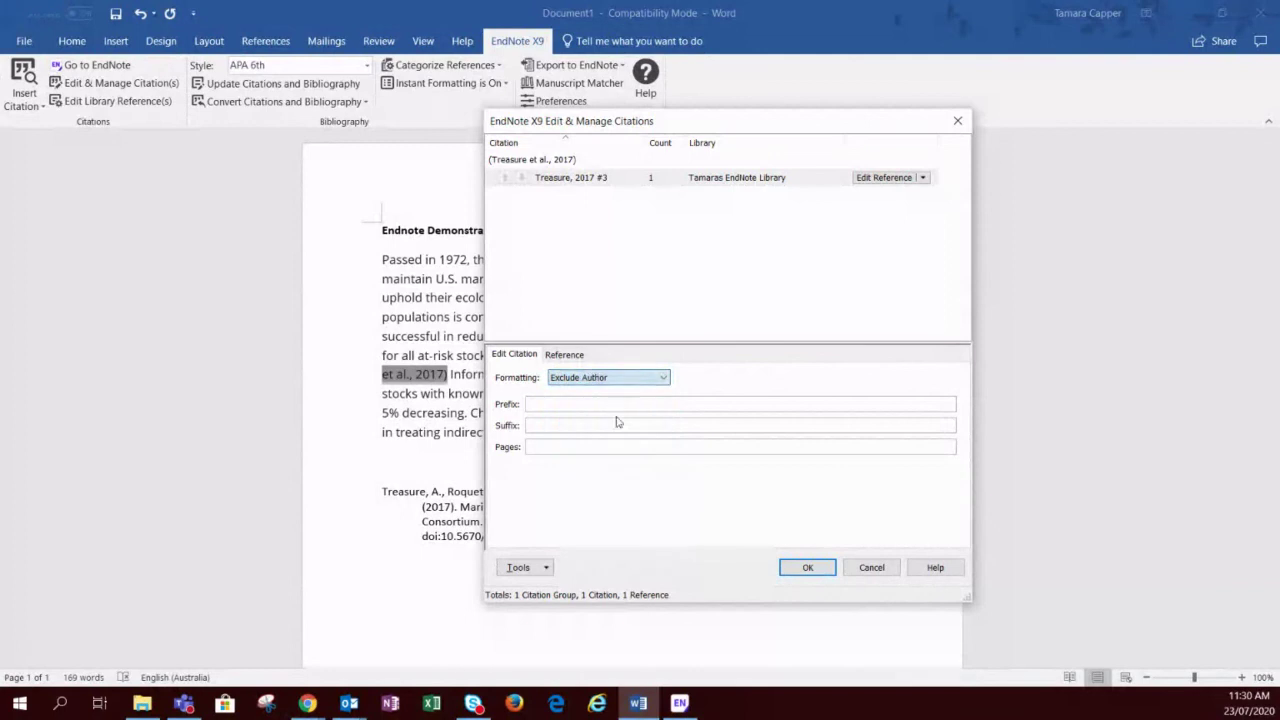
left_click(808, 568)
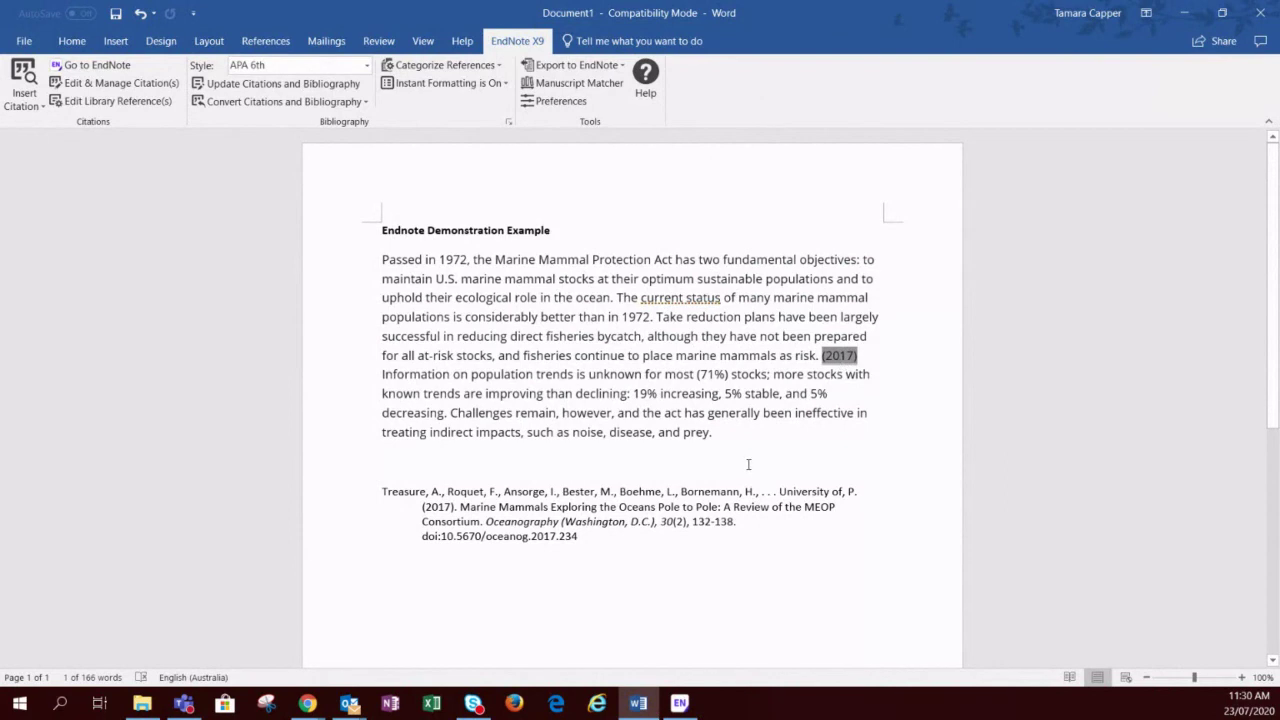
Check the reference-list entry, review the citation's other formatting options and leave them without changes.
left_click(555, 520)
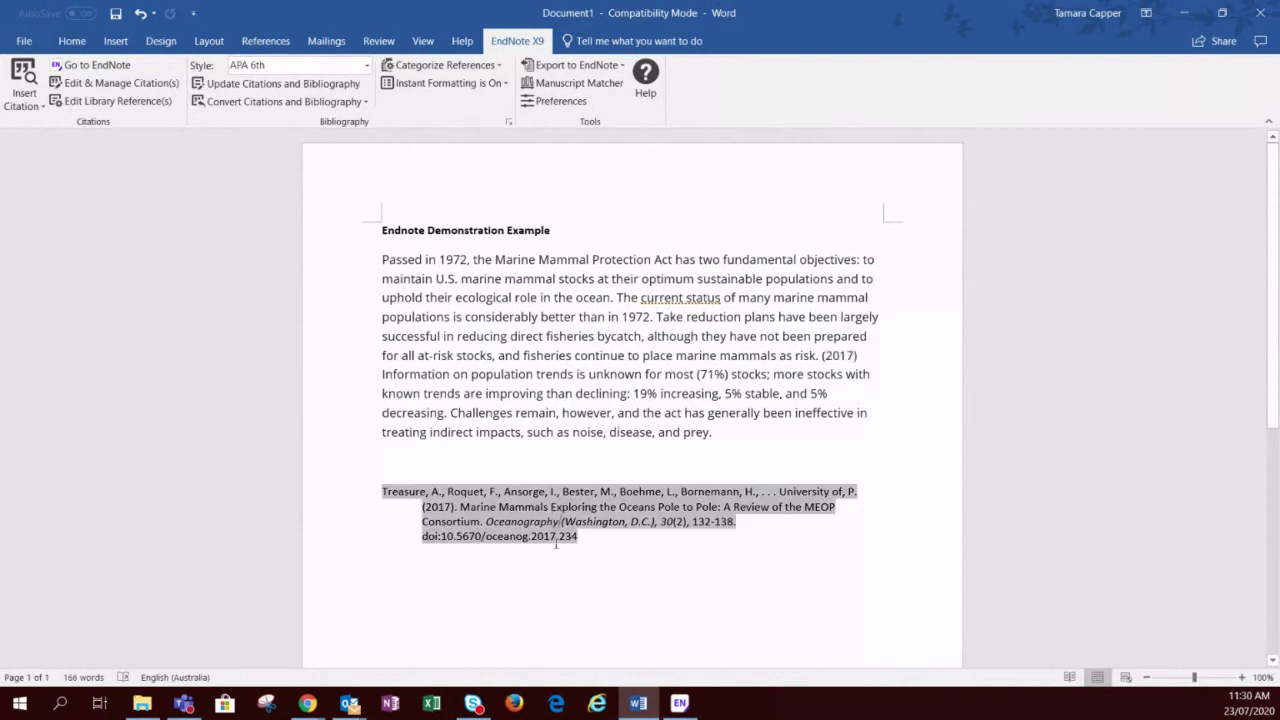
left_click(104, 85)
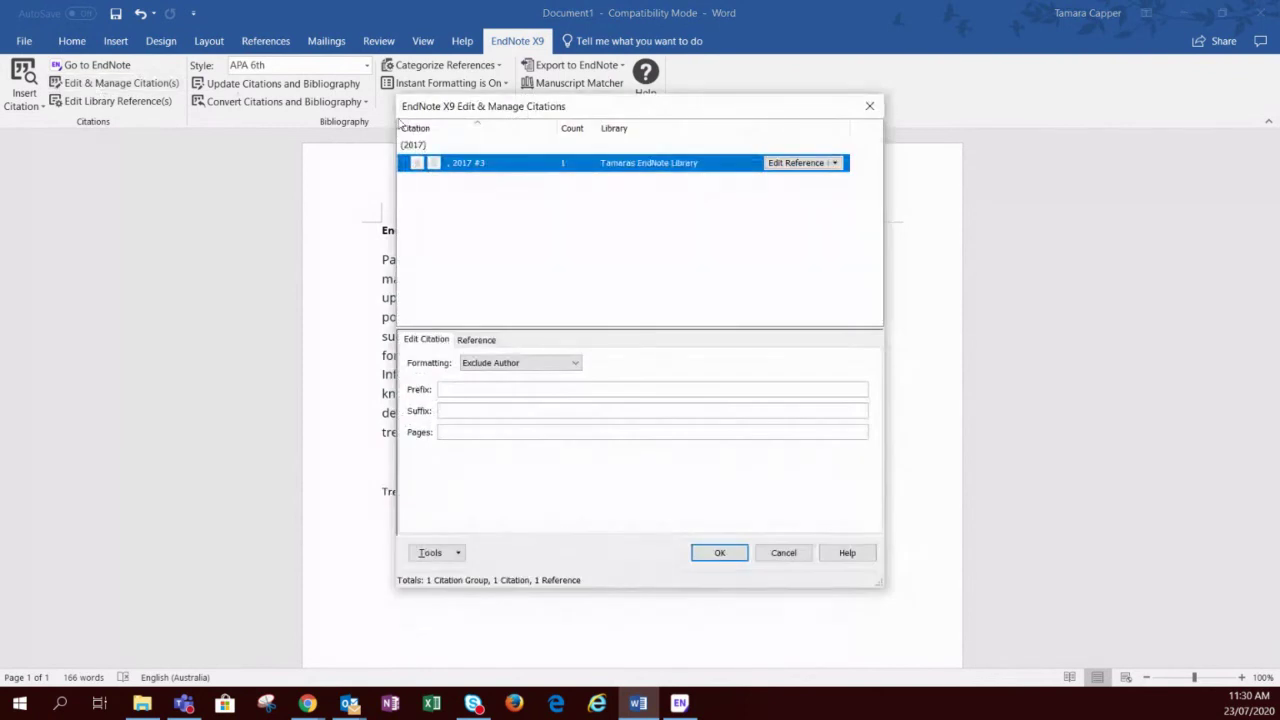
left_click(540, 362)
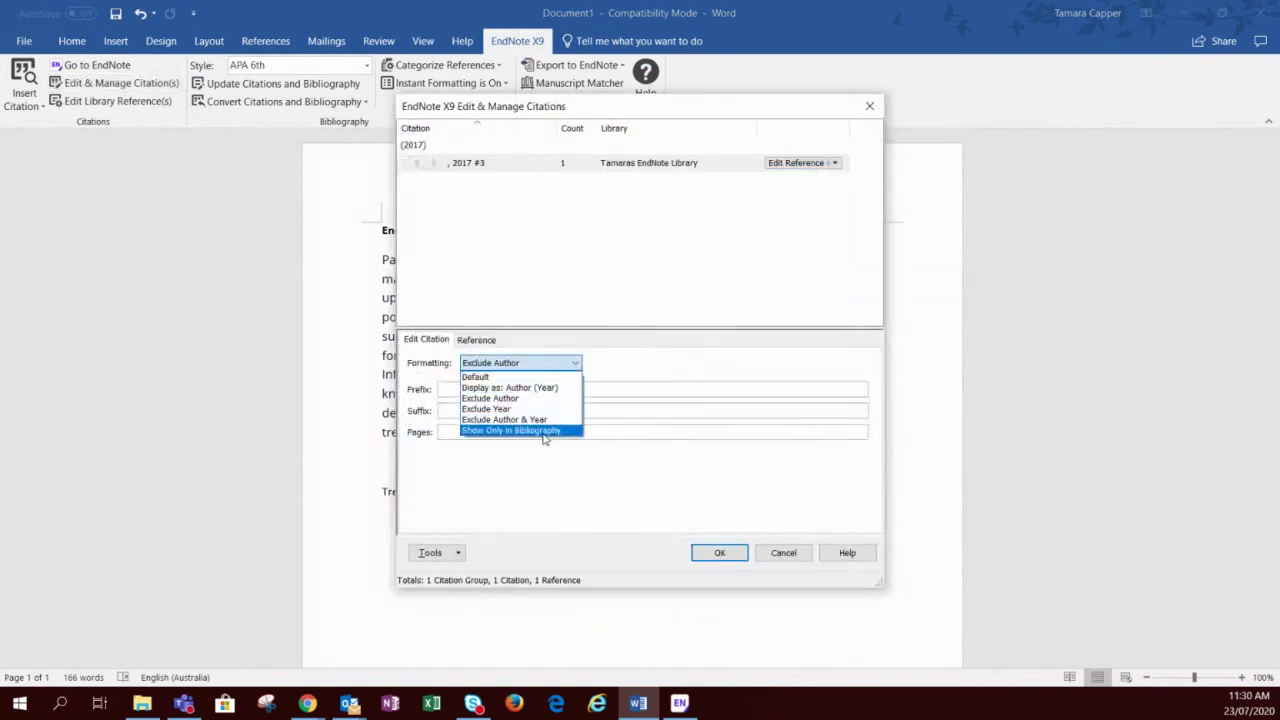
left_click(784, 556)
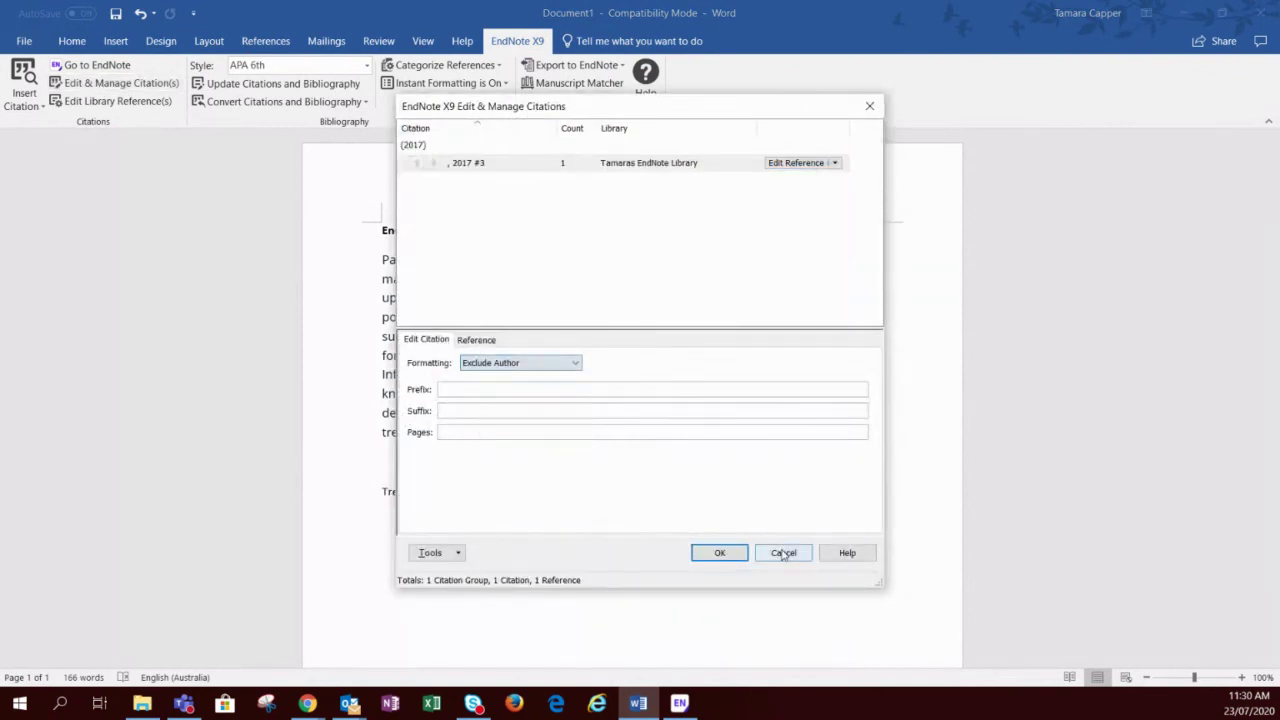
left_click(784, 556)
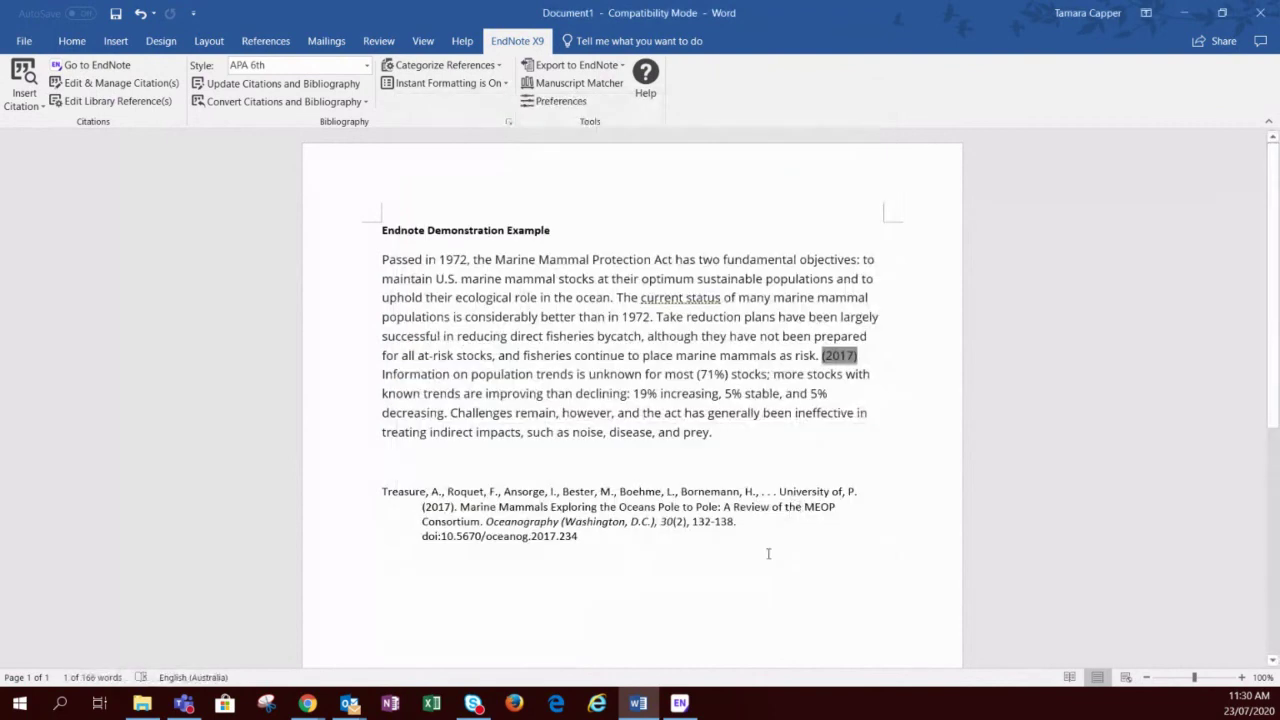
Switch to EndNote, append "cake" to the title of the 2017 "Marine Mammals Exploring the Oceans Pole to Pole" reference and save the change.
left_click(681, 705)
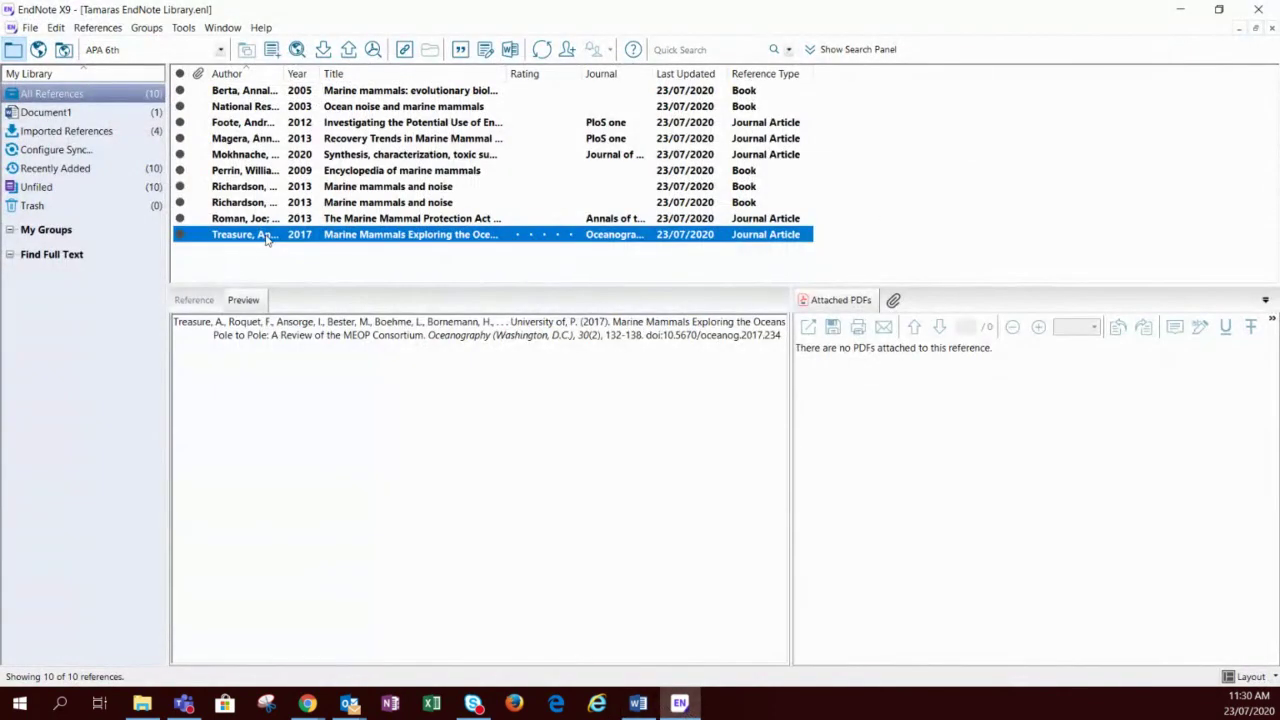
left_click(196, 301)
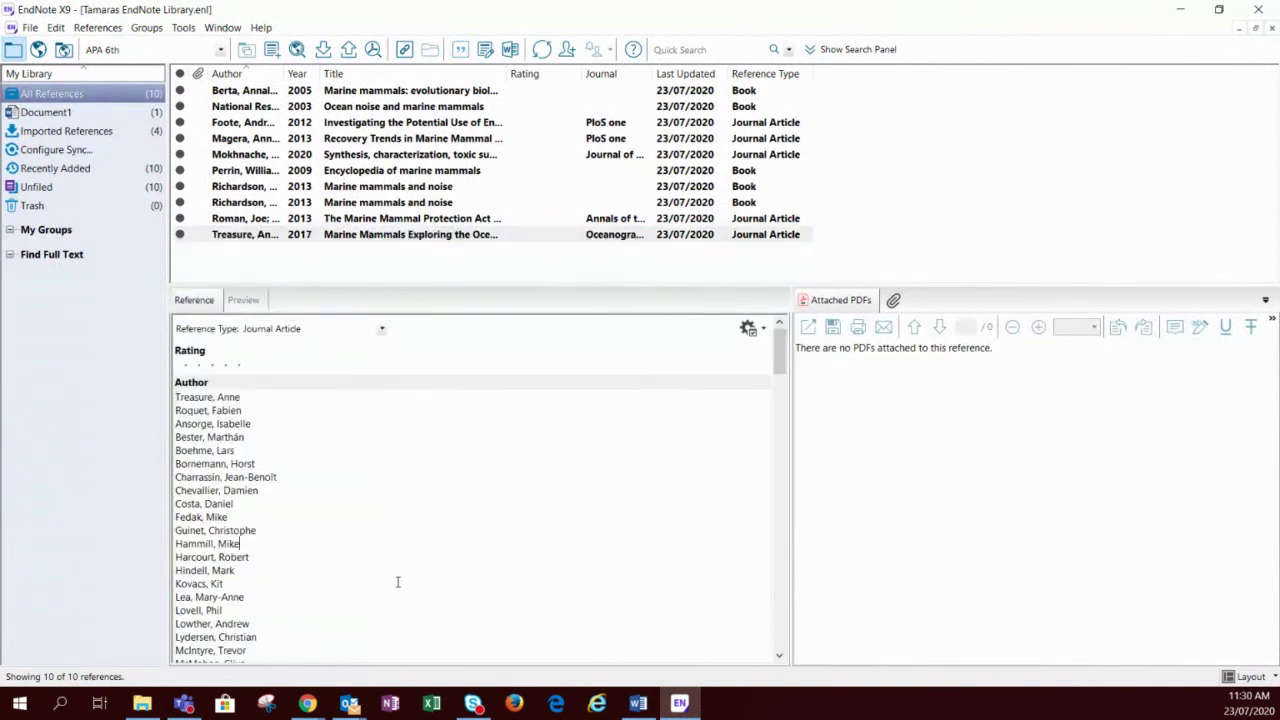
scroll(394, 564, "down", 8)
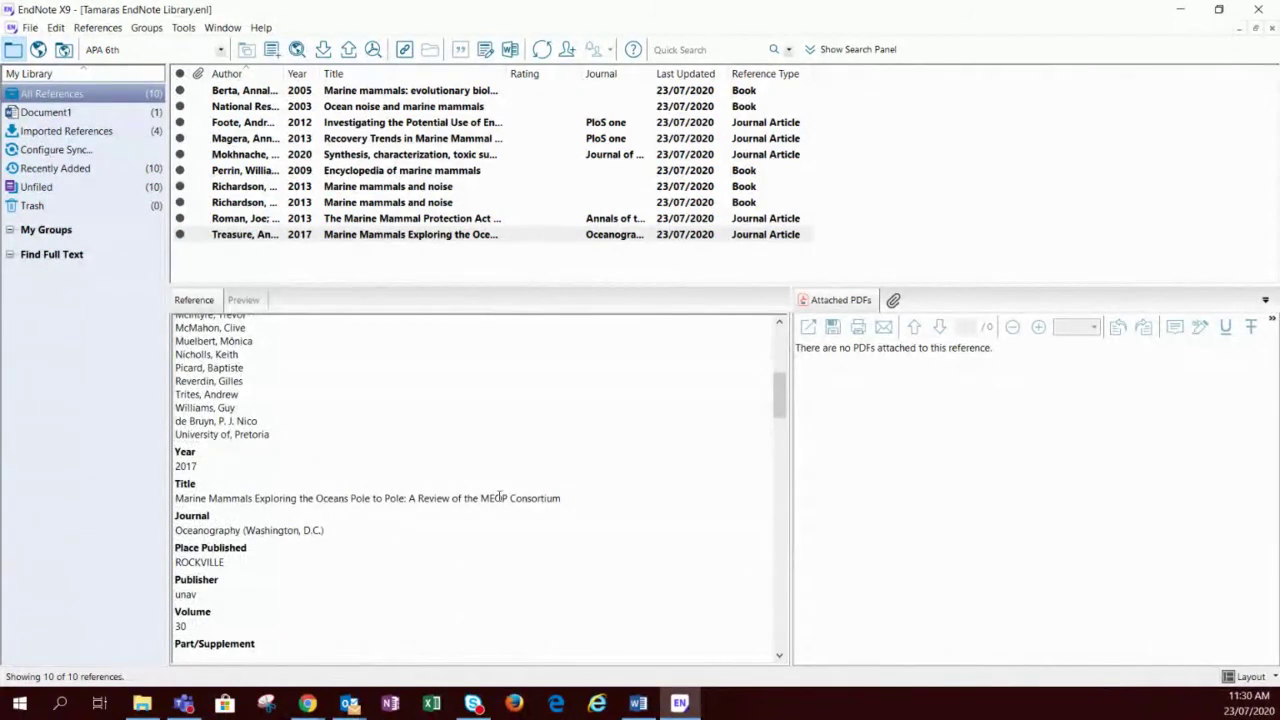
scroll(500, 497, "down", 1)
left_click(563, 471)
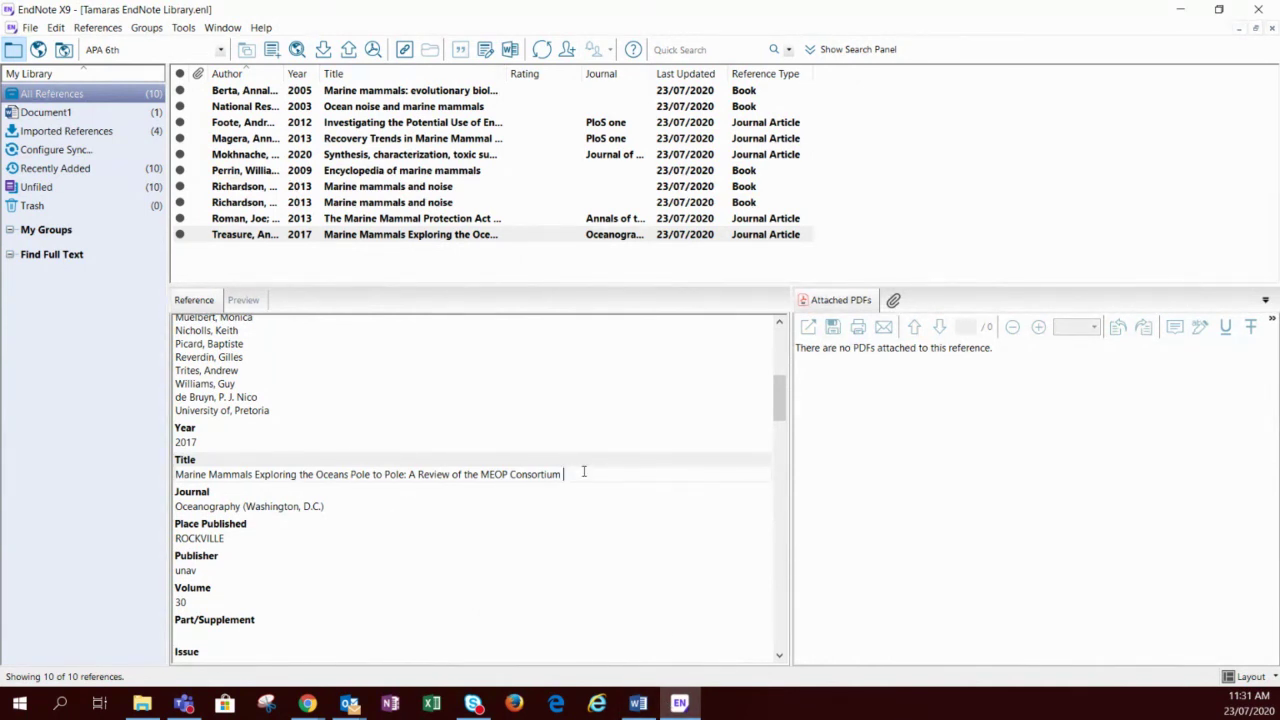
type("cal")
left_click(376, 190)
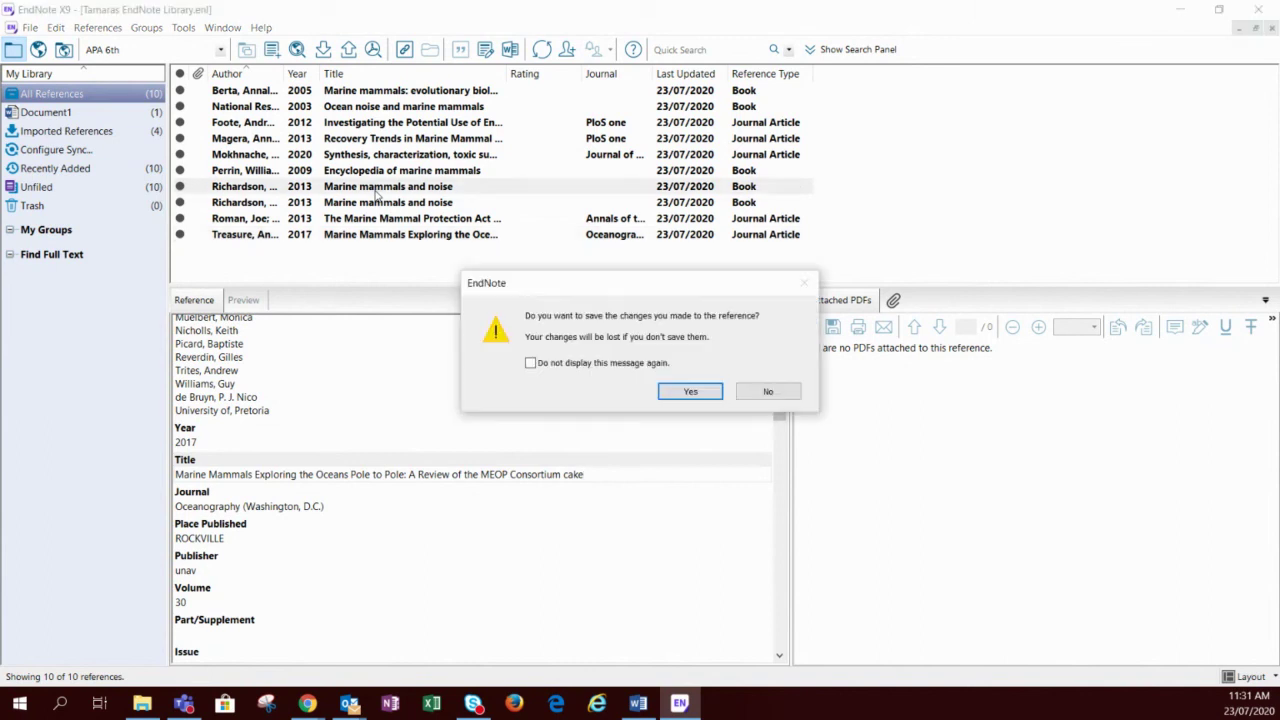
left_click(688, 392)
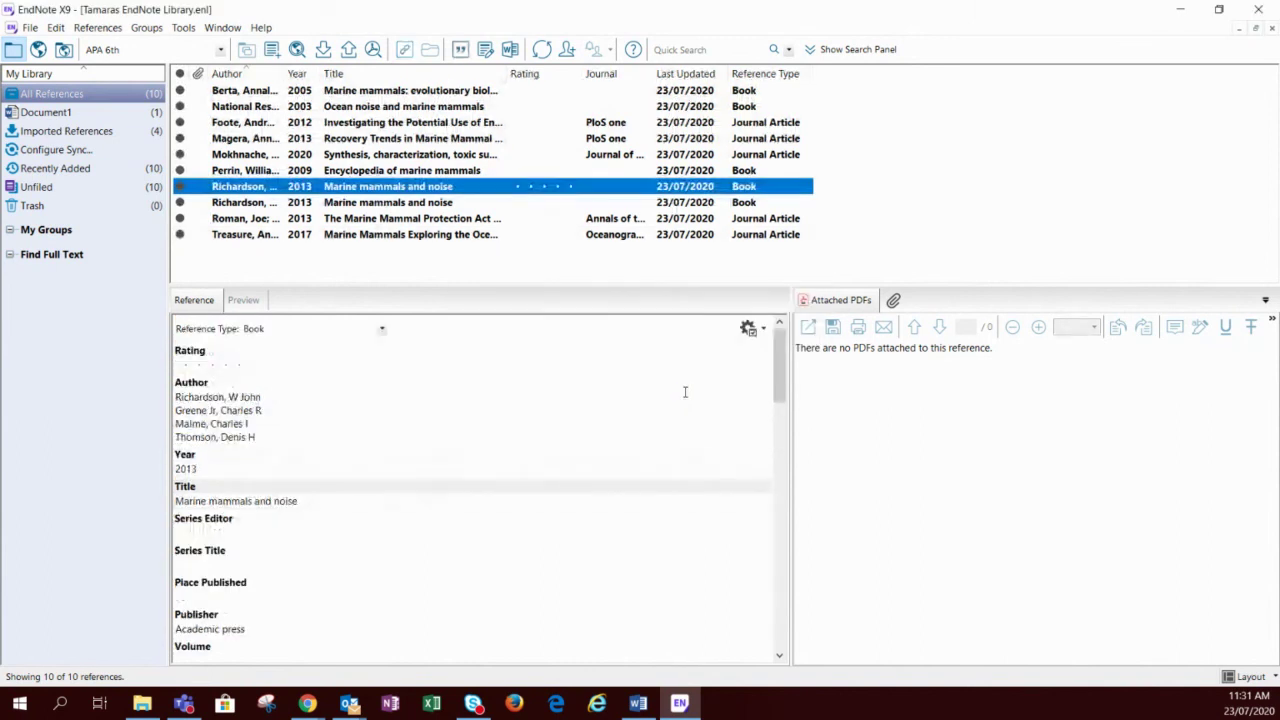
left_click(430, 240)
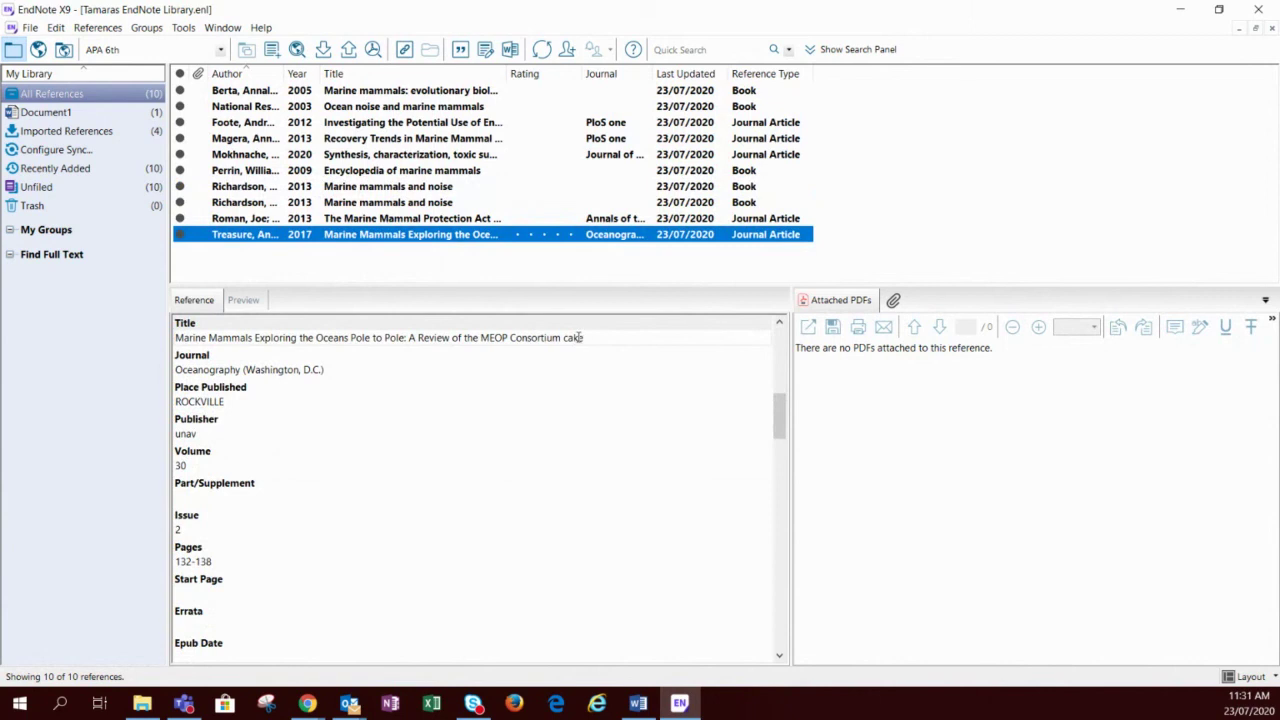
Switch to Word and remove the (2017) citation after "marine mammals as risk." from the document.
mouse_move(638, 703)
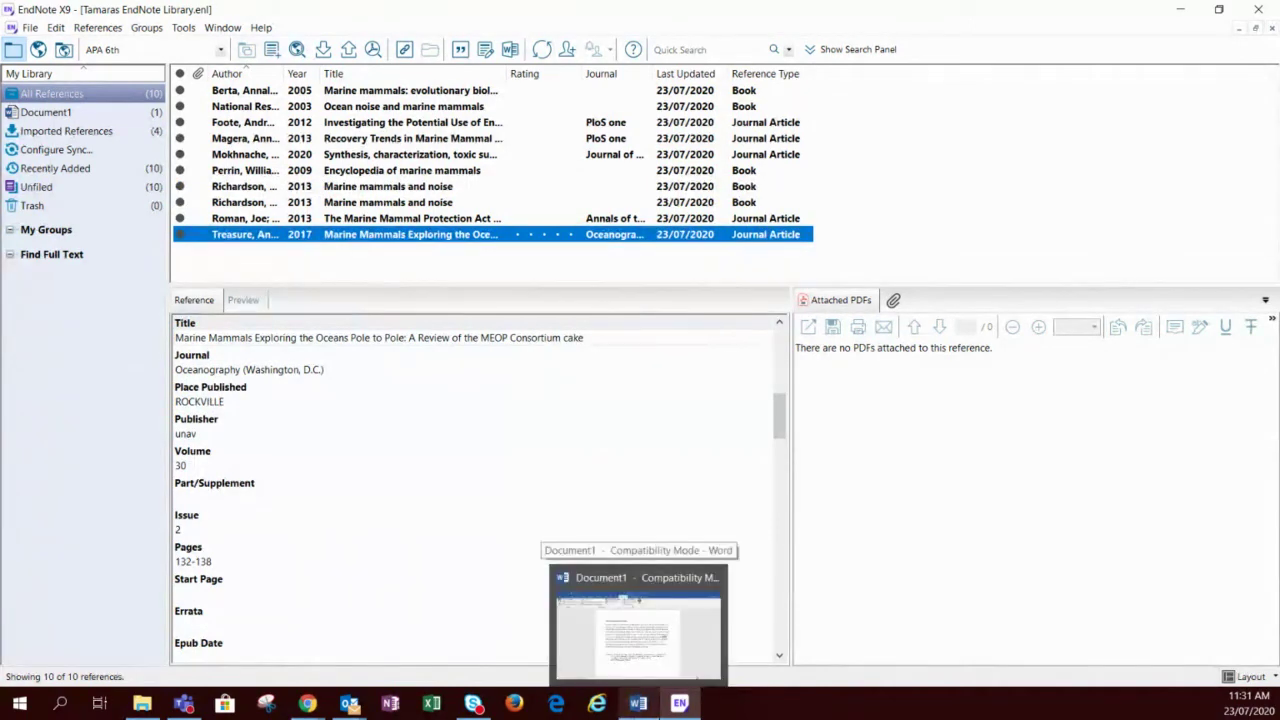
left_click(640, 625)
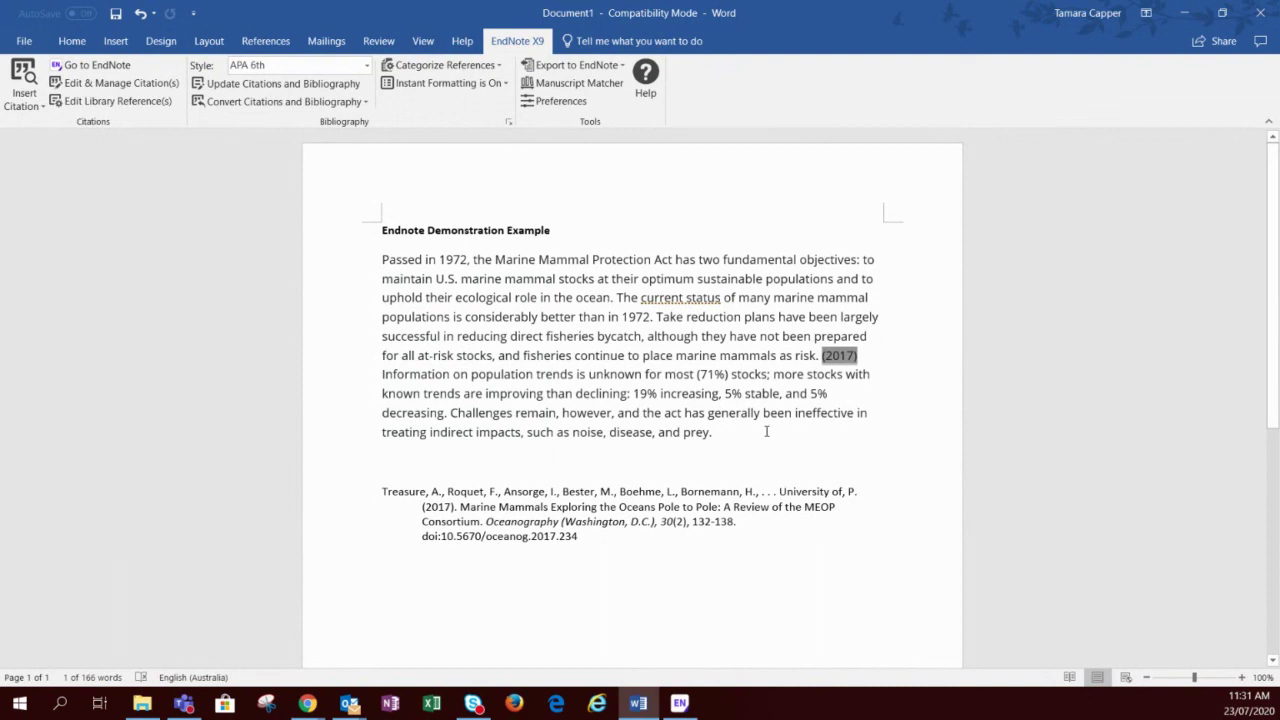
left_click(840, 358)
left_click(628, 508)
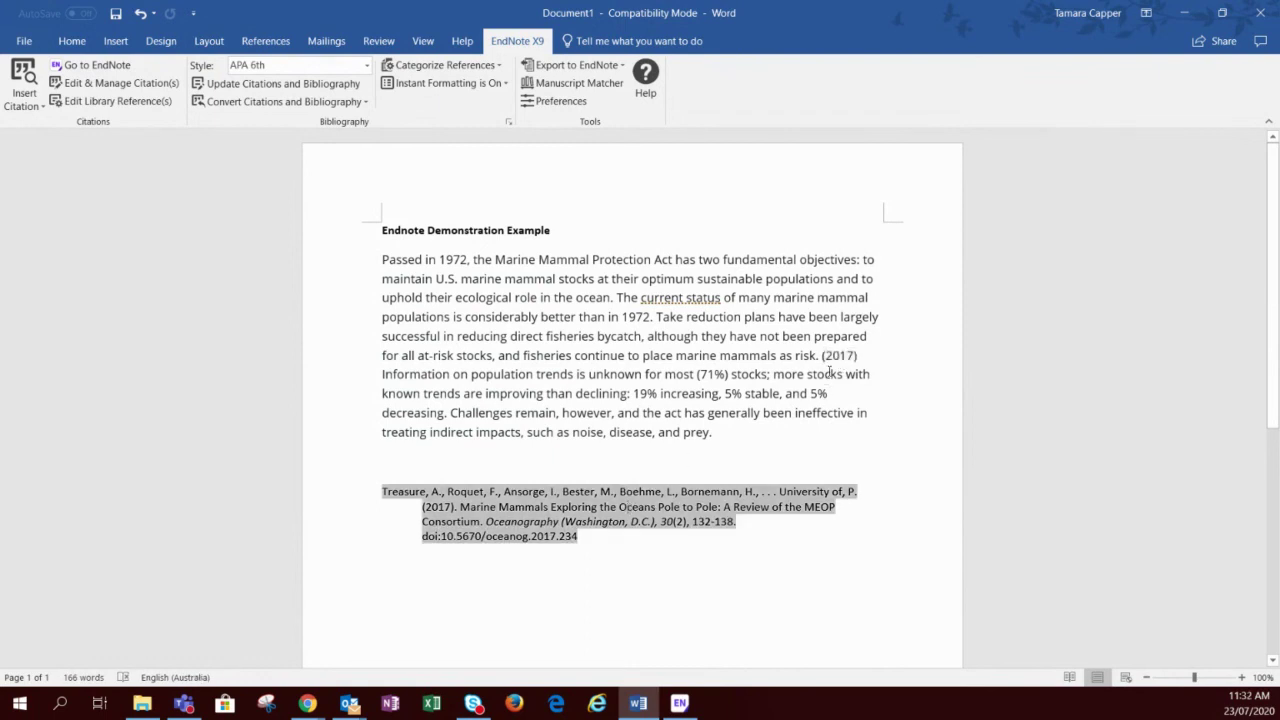
left_click(834, 356)
left_click(757, 492)
left_click(89, 87)
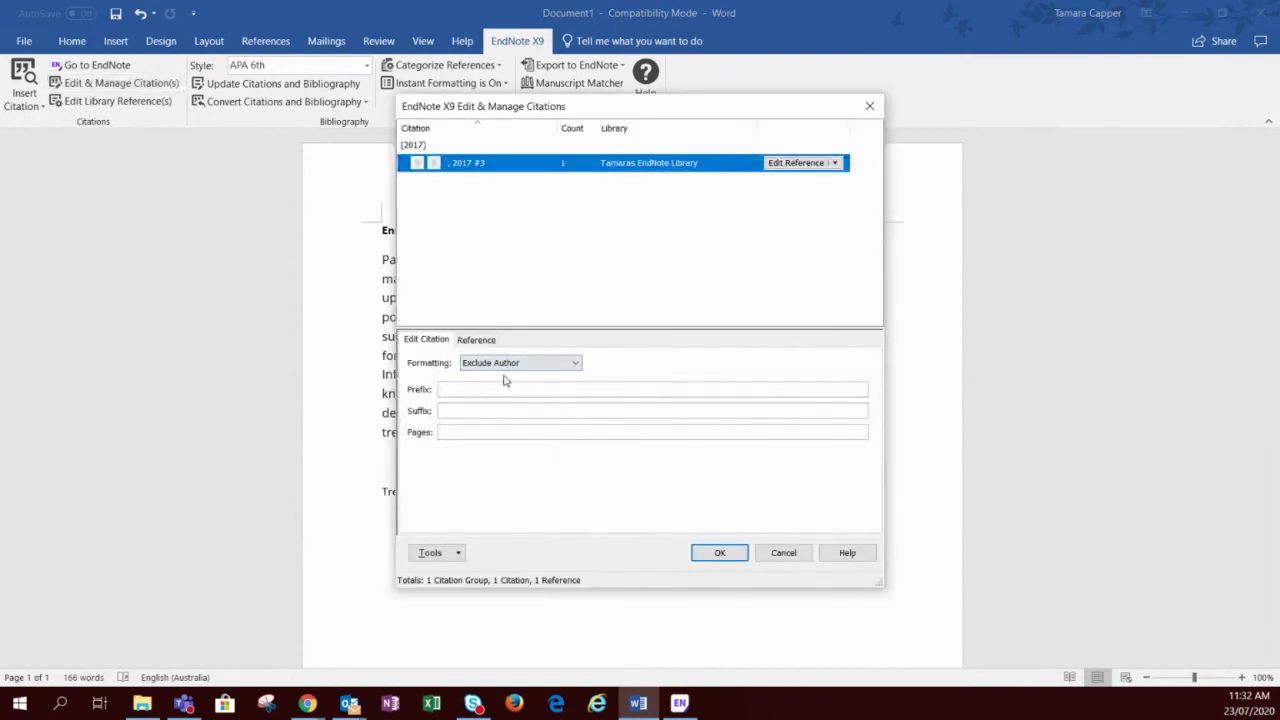
left_click(835, 163)
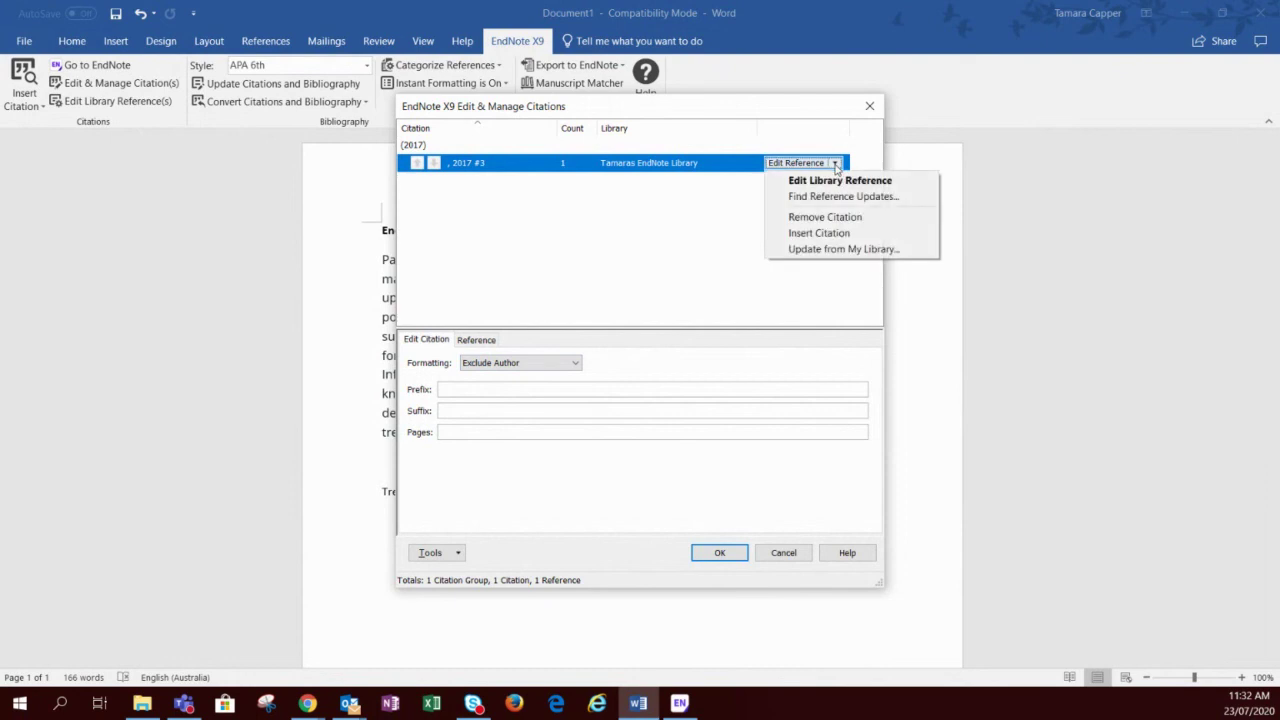
left_click(835, 219)
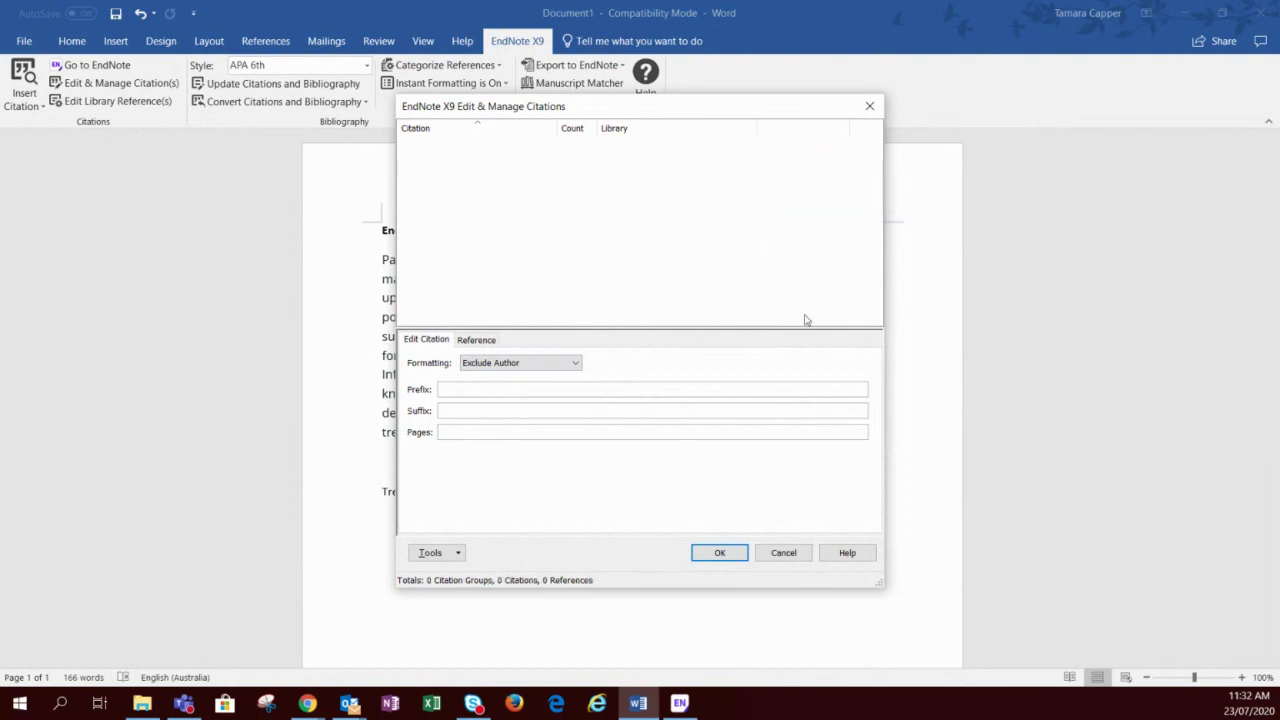
left_click(719, 553)
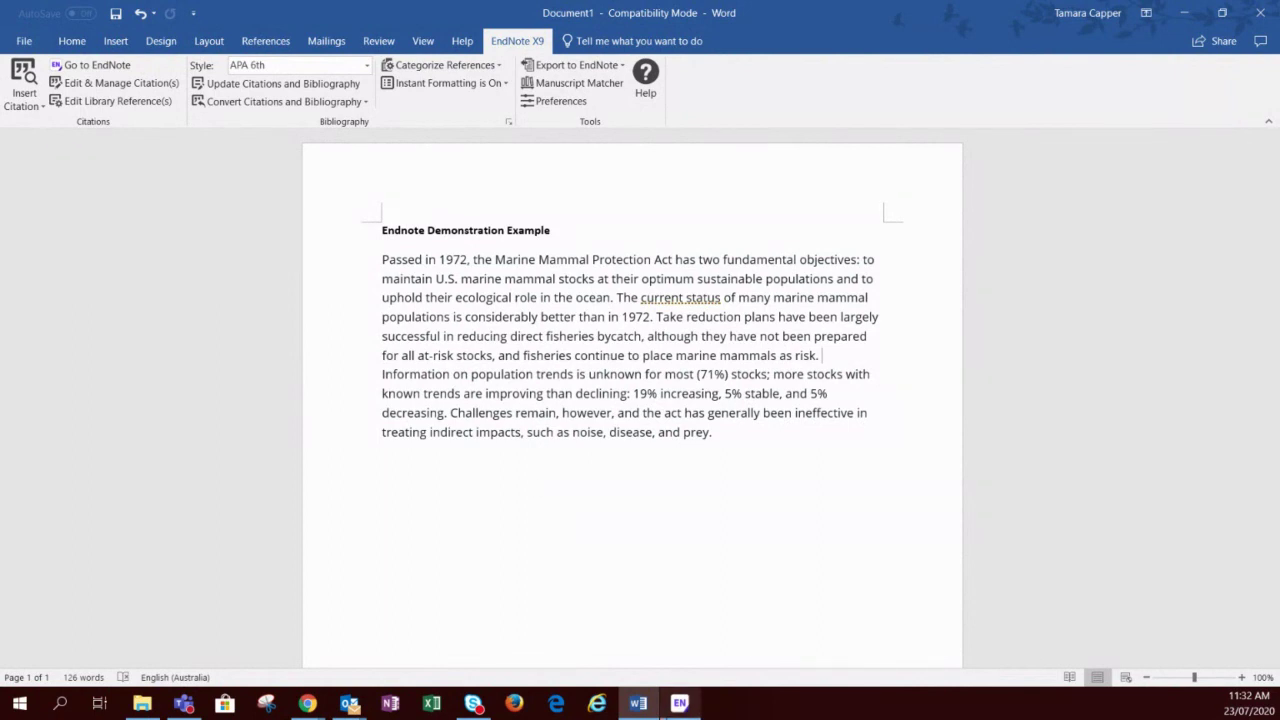
Insert the 2017 marine mammals reference selected in EndNote as a citation after "marine mammals as risk." in Word.
left_click(679, 703)
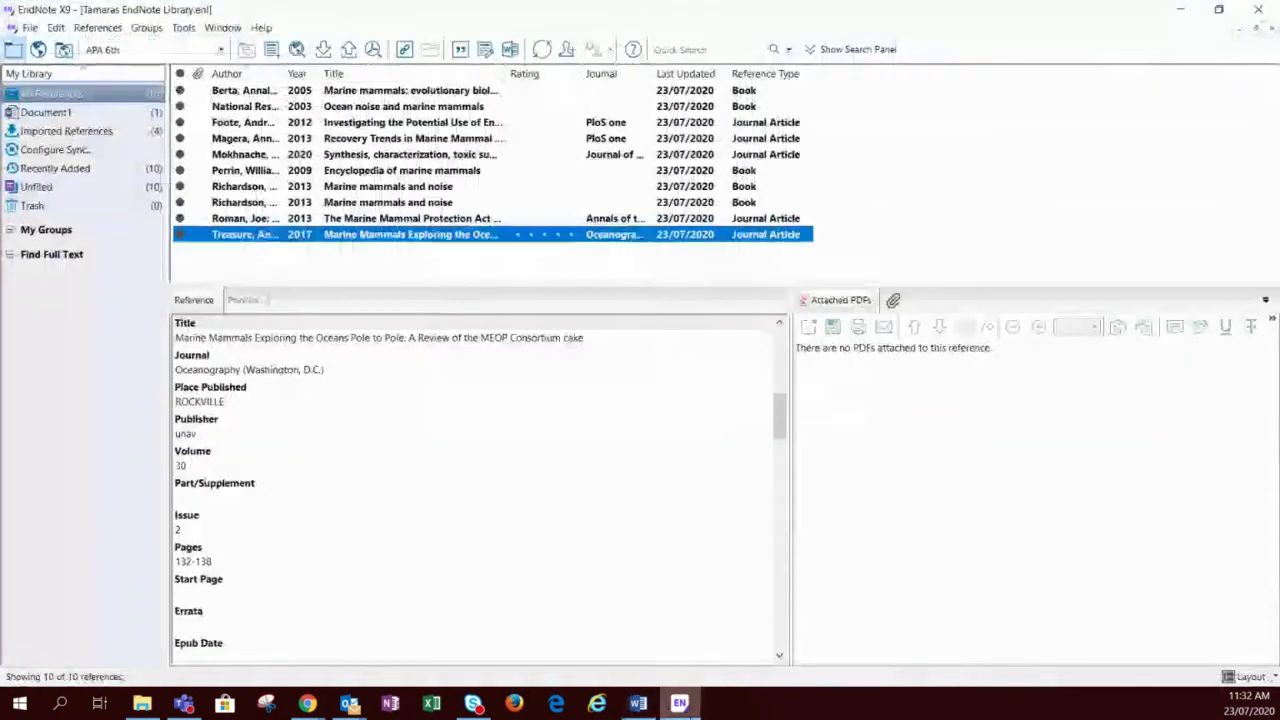
left_click(639, 704)
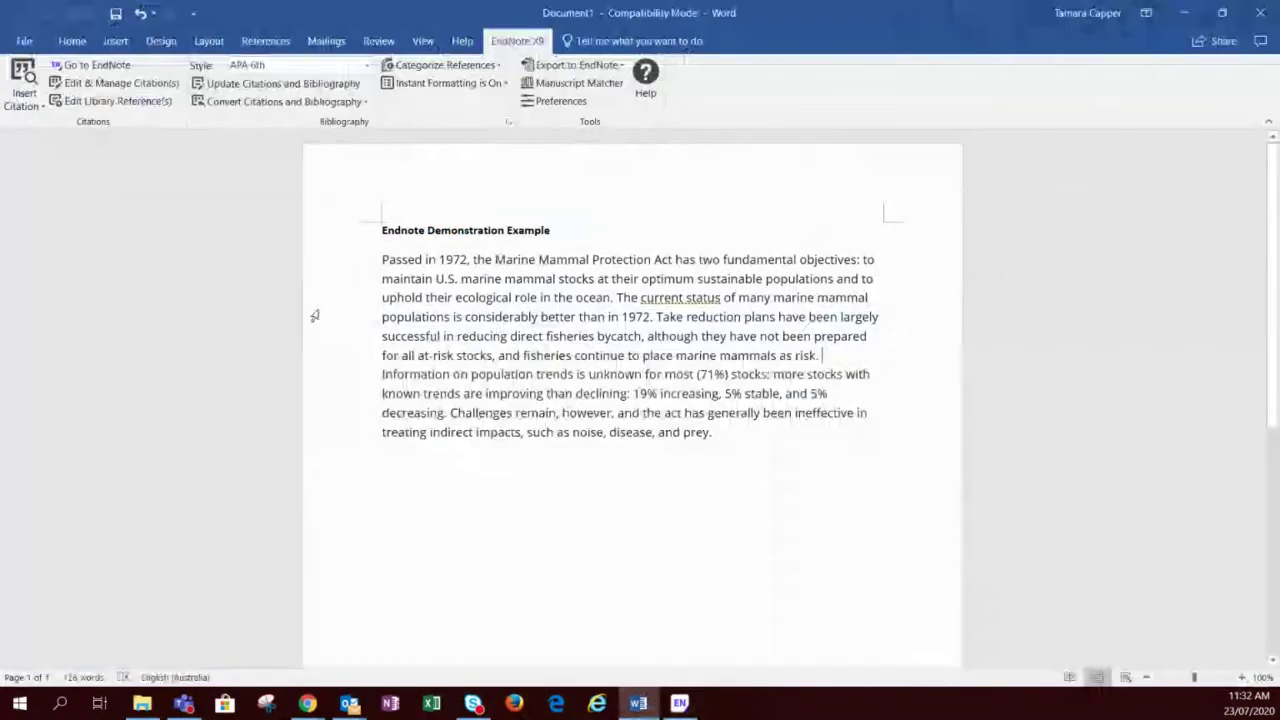
left_click(20, 93)
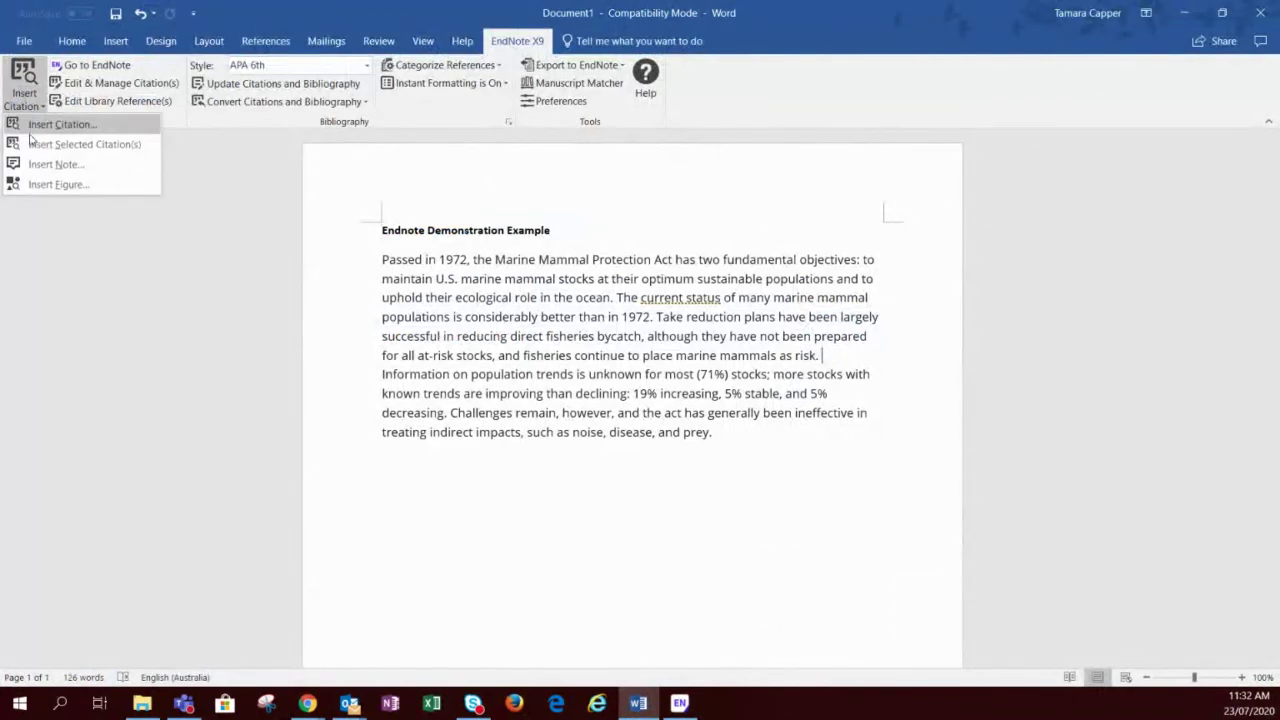
left_click(29, 140)
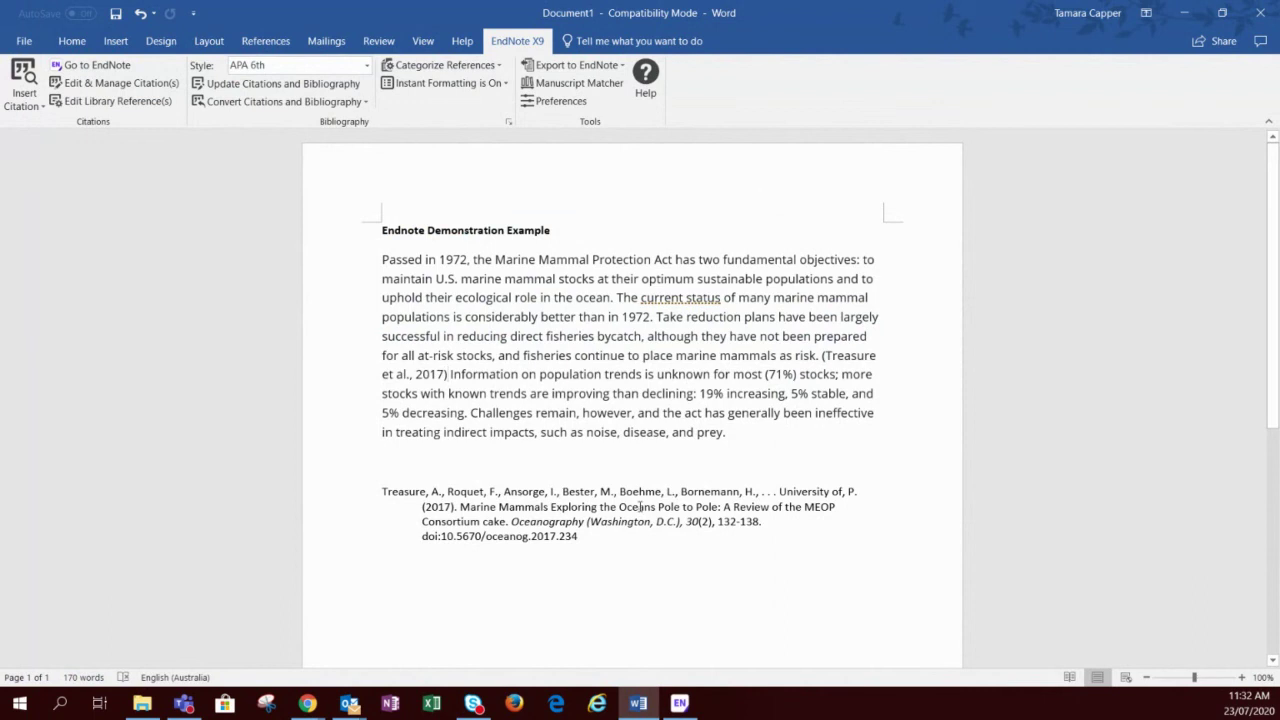
Update the citations and bibliography, and compare the reference-list entry with its library record in EndNote.
left_click(487, 522)
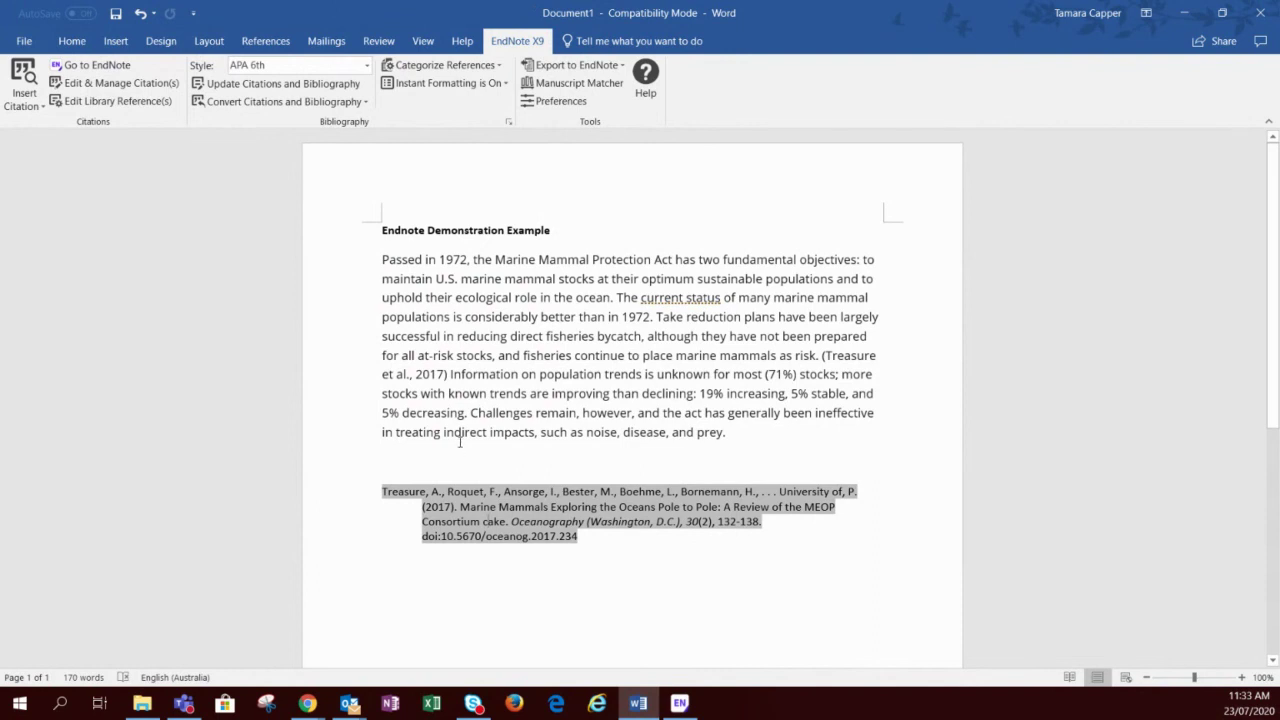
left_click(231, 86)
left_click(680, 705)
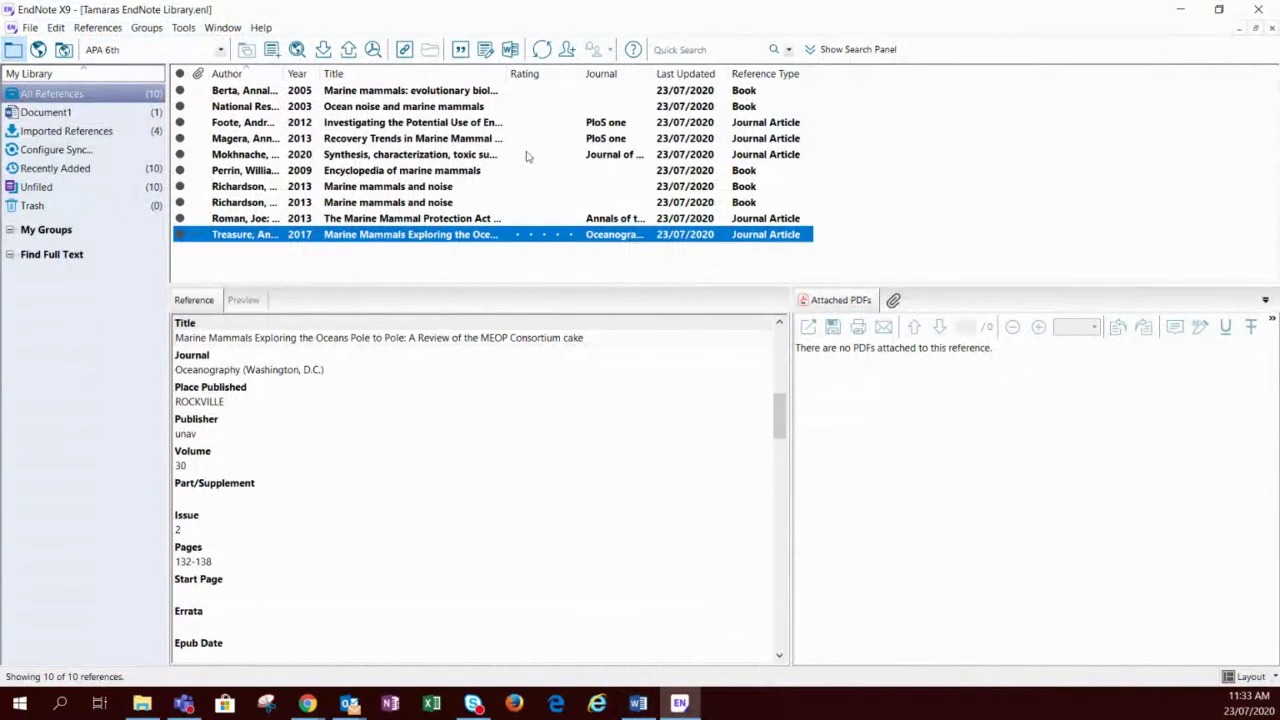
left_click(638, 703)
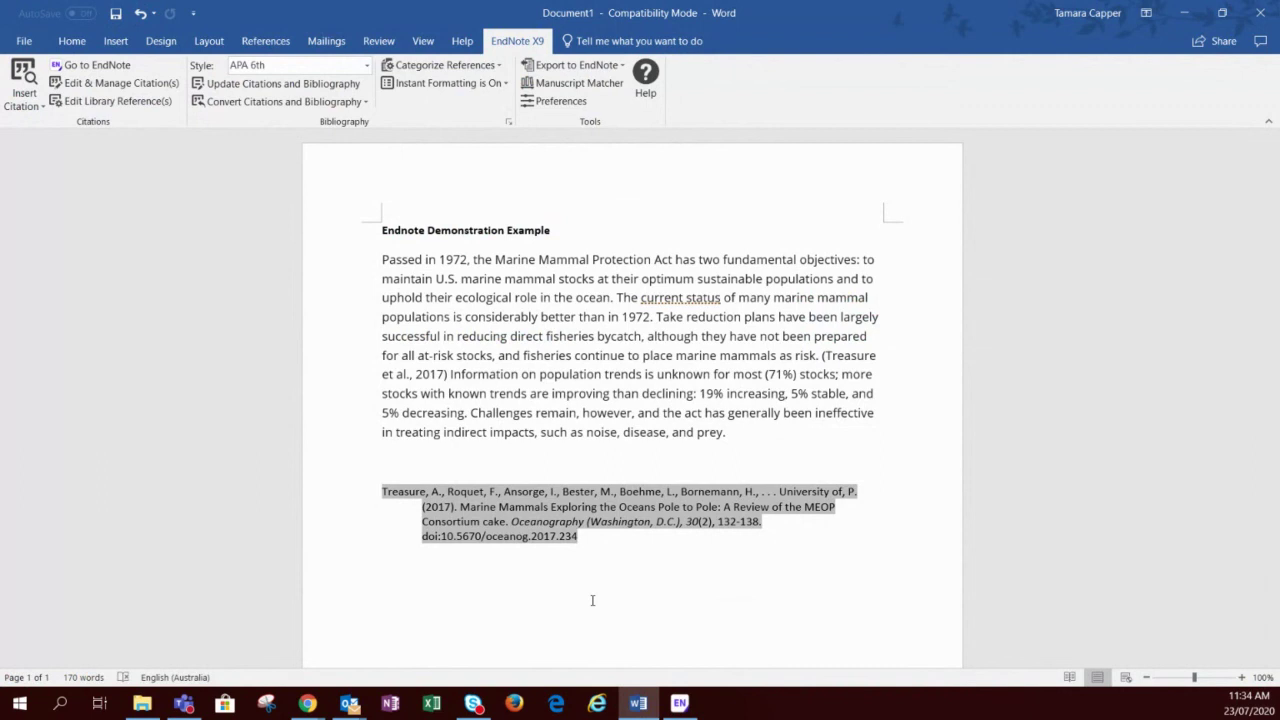
Edit the in-text citation after "marine mammals as risk." to include page 23, keeping the Default formatting.
left_click(857, 362)
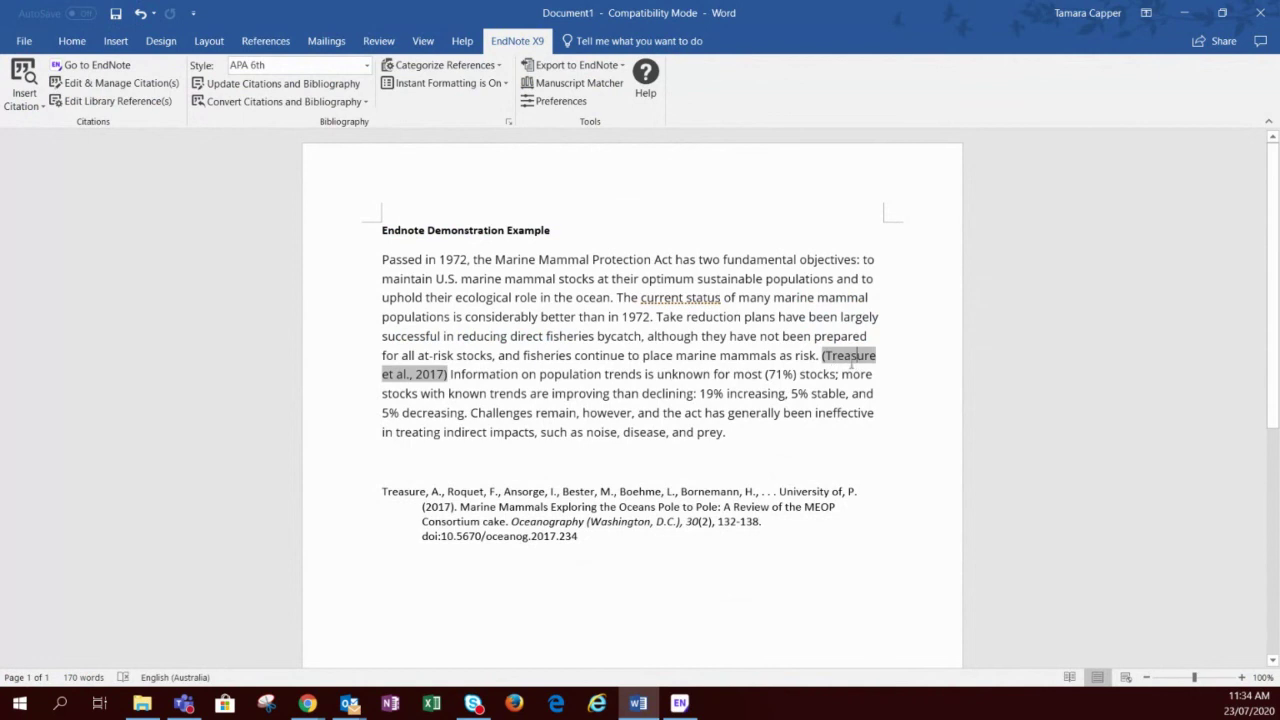
left_click(757, 481)
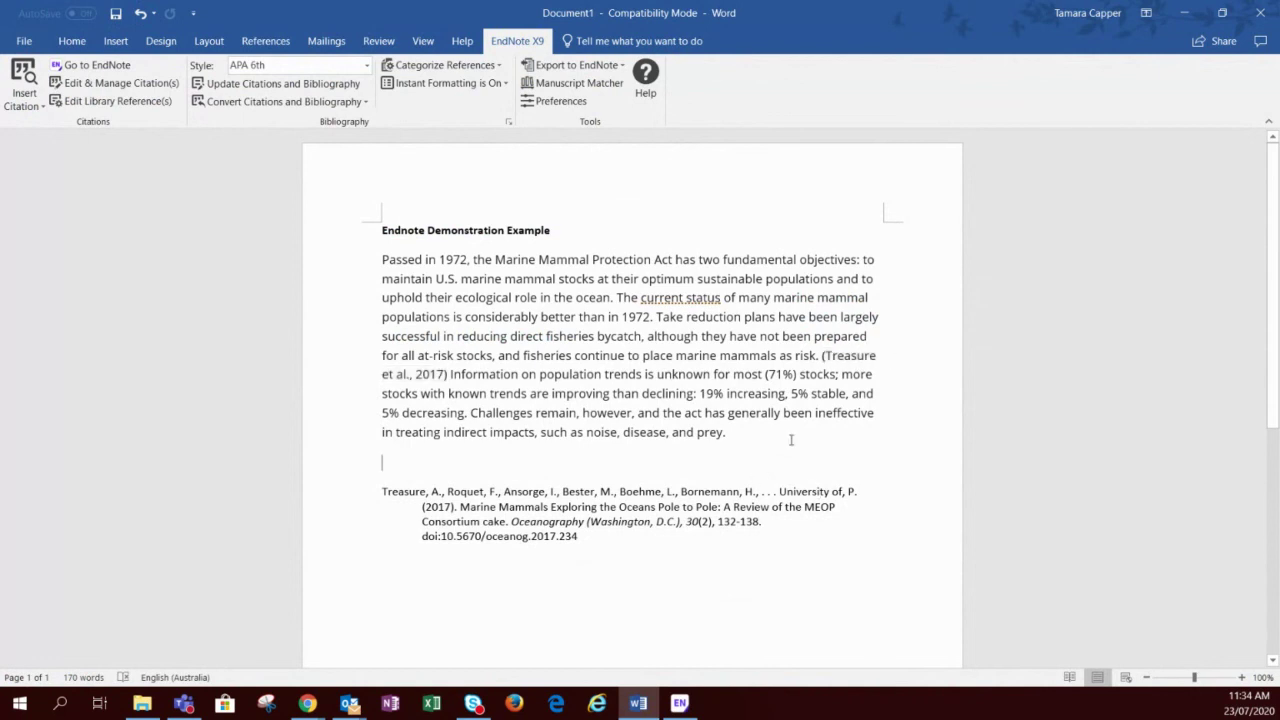
left_click(845, 357)
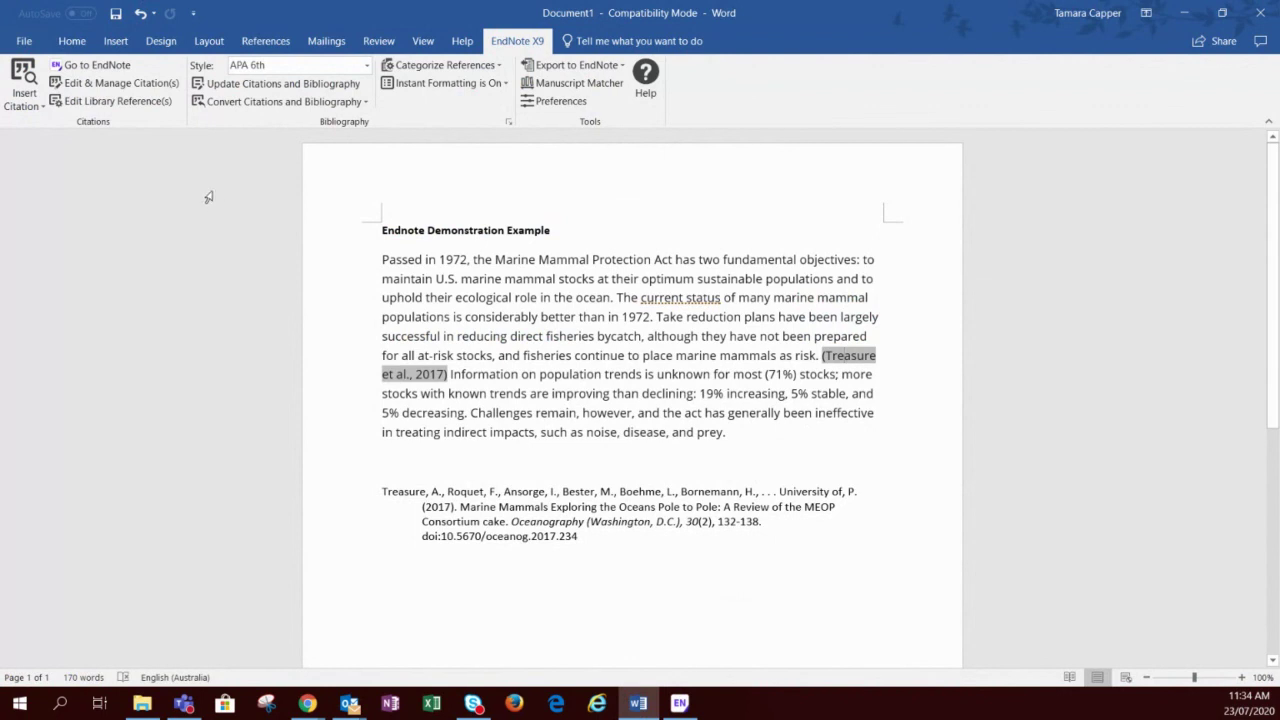
left_click(87, 88)
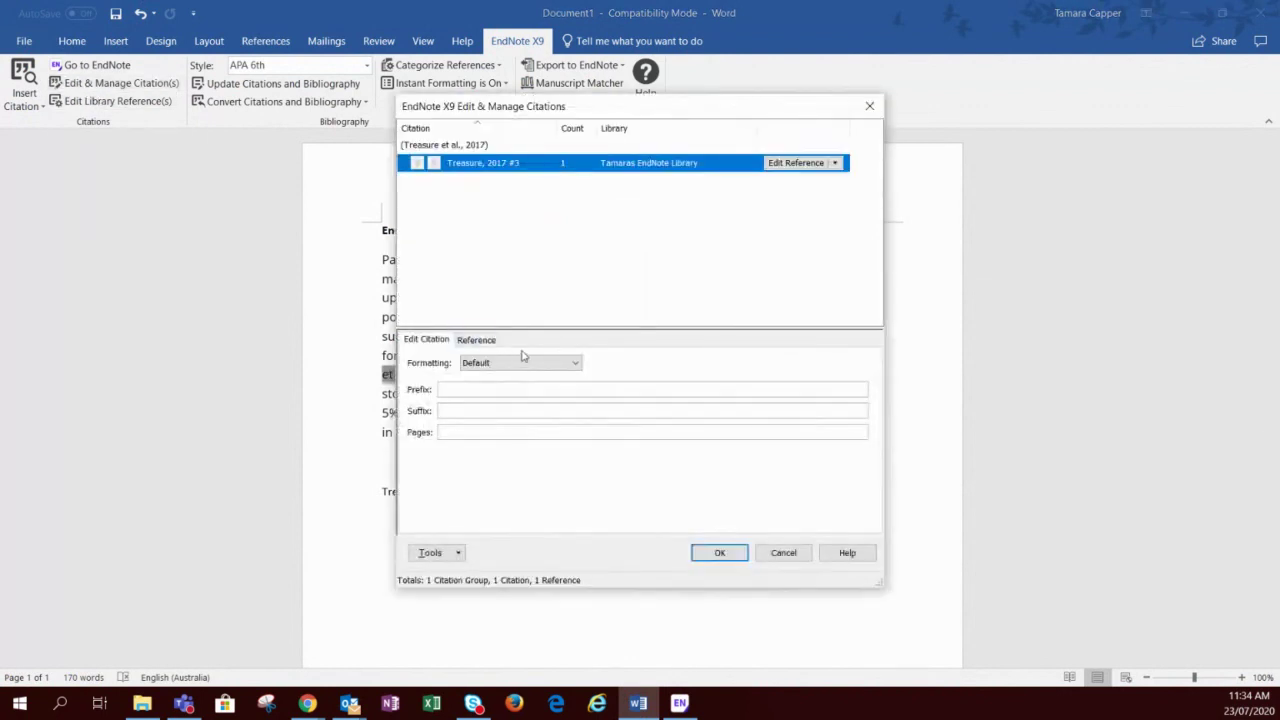
left_click(562, 366)
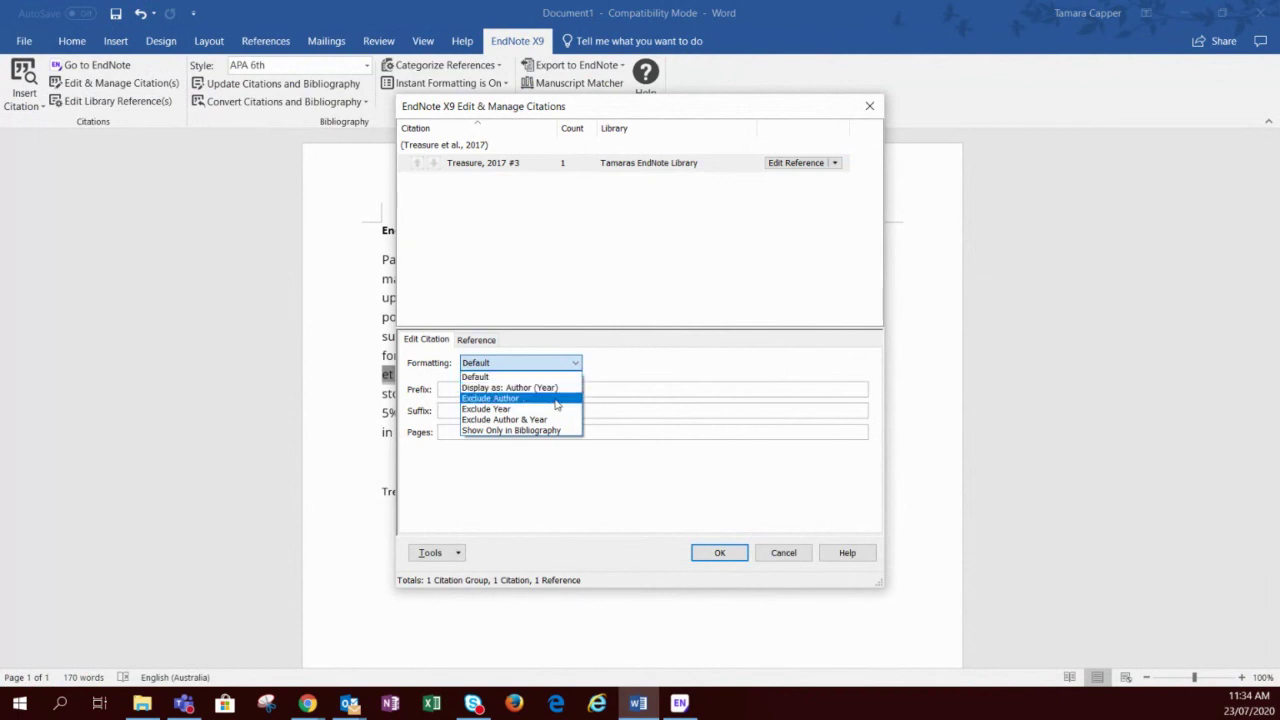
left_click(650, 380)
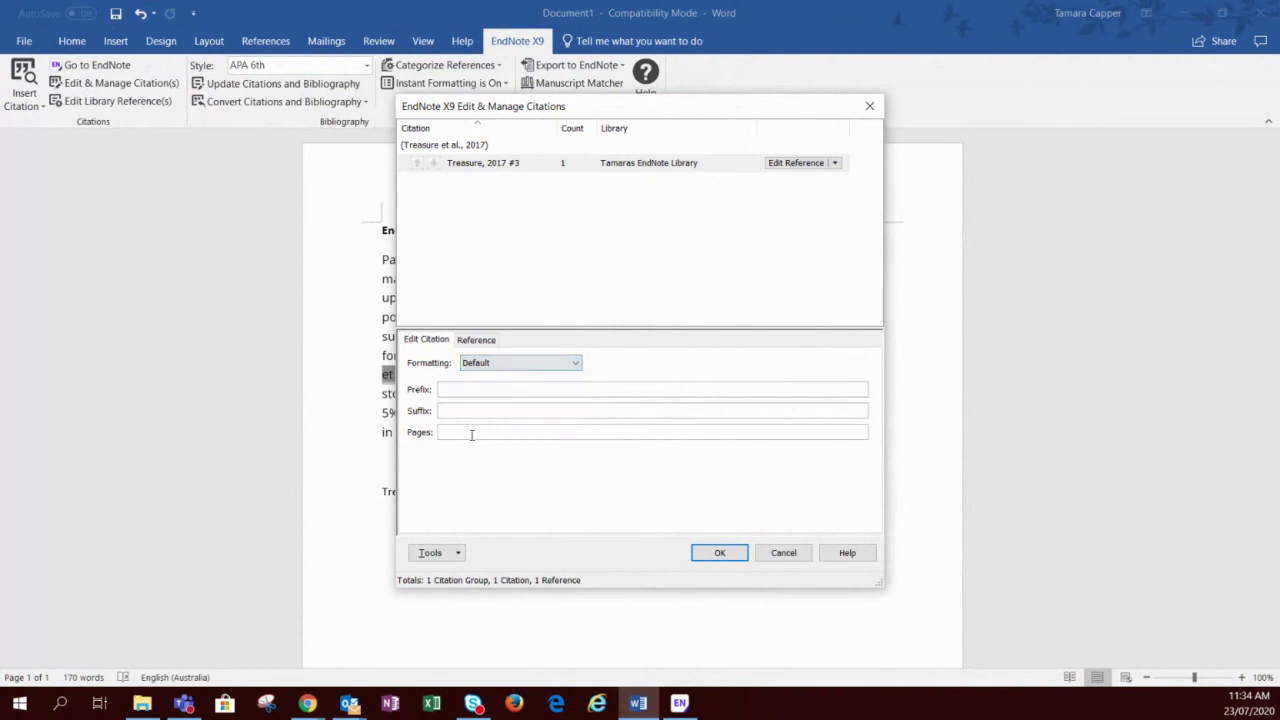
left_click(675, 433)
type("23")
left_click(719, 556)
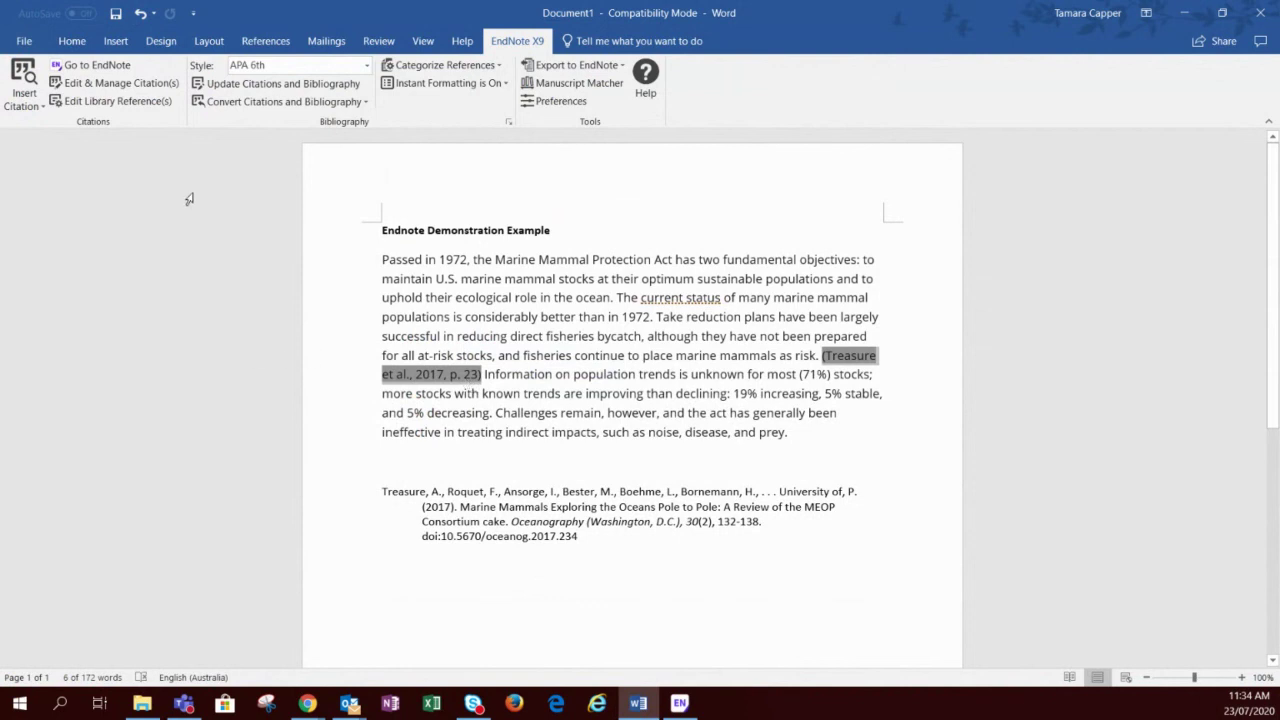
Review the citation's Prefix, Suffix and Pages options, cancel the edit and look at the reference-list entry.
left_click(87, 85)
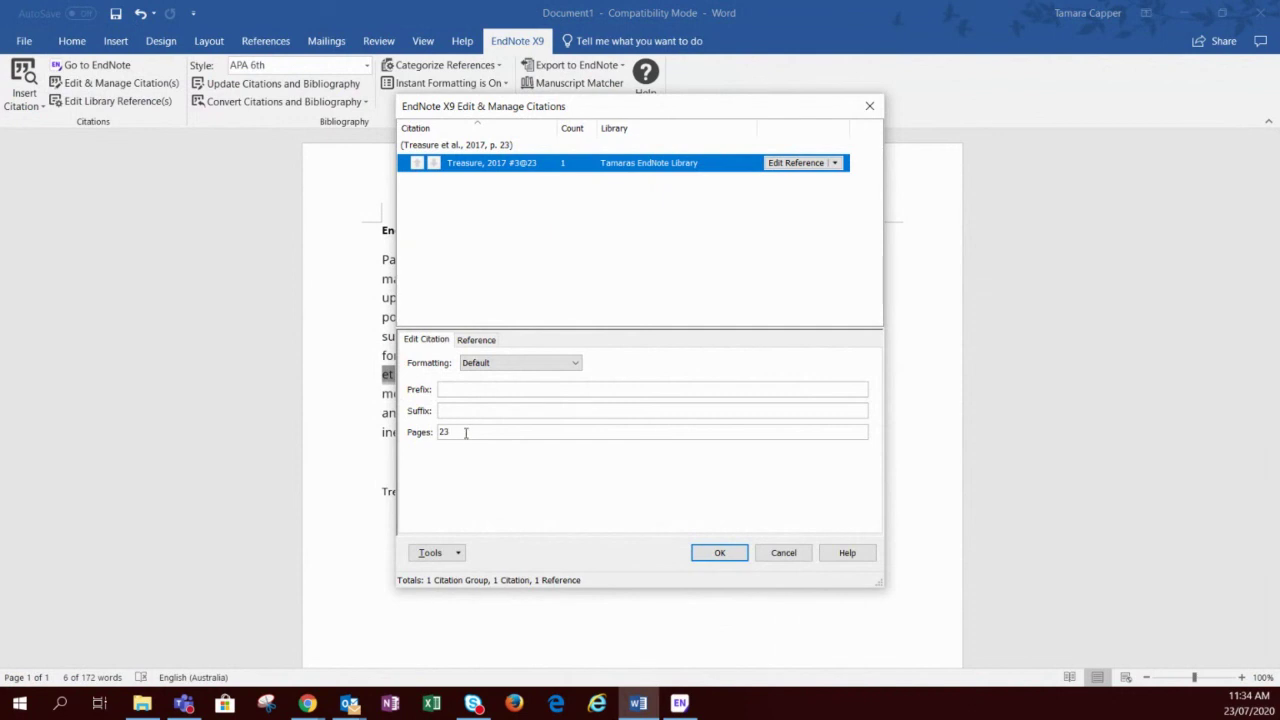
left_click(456, 390)
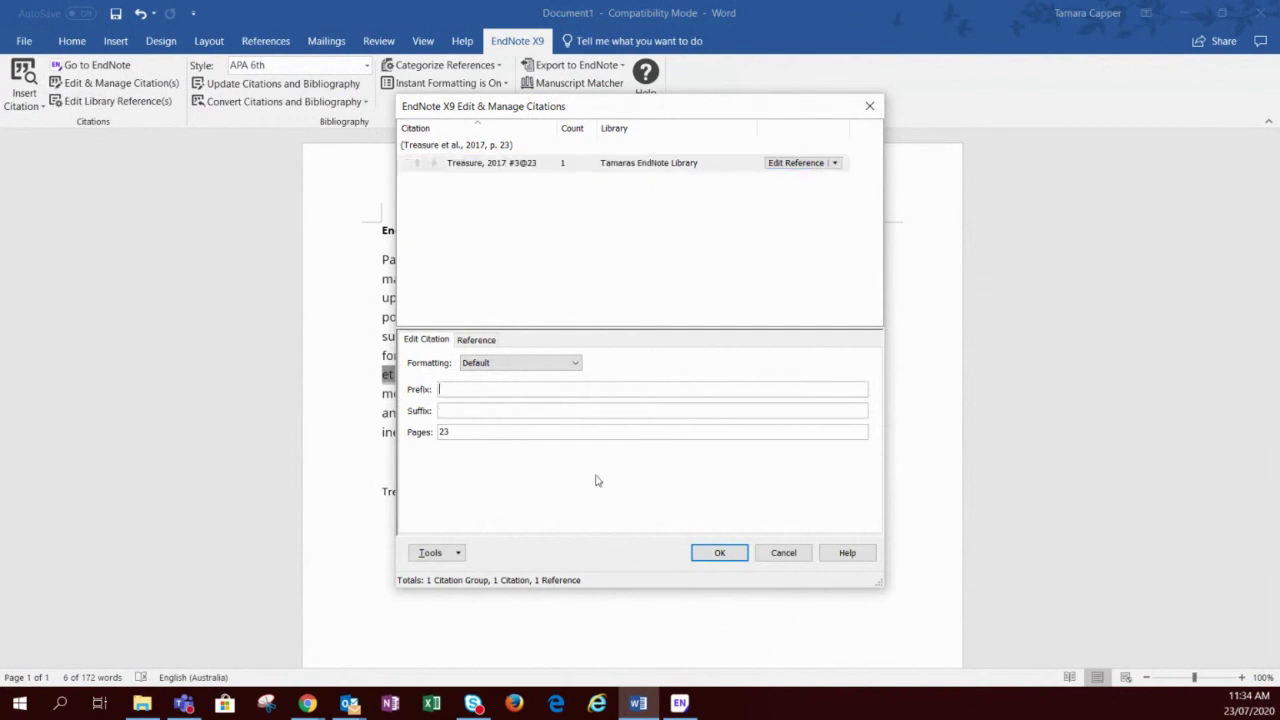
left_click(784, 556)
left_click(798, 510)
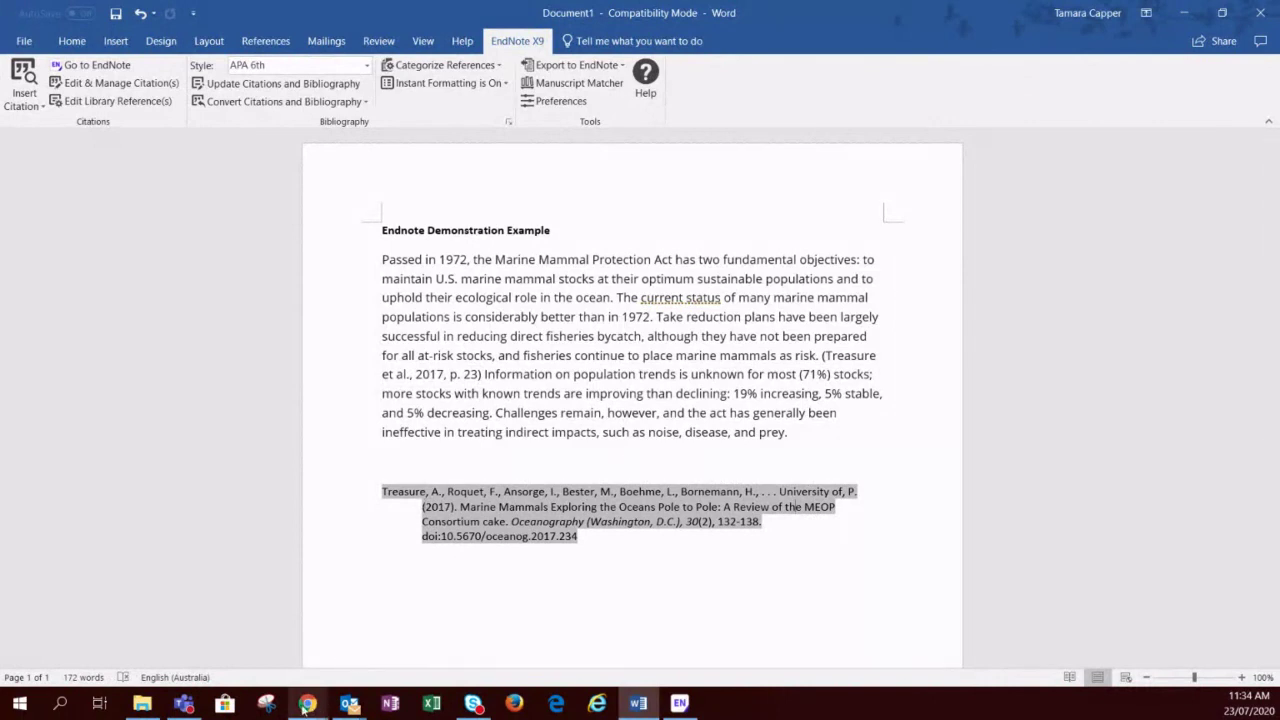
Switch to Chrome, present from the "What is Endnote?" slide and open the library guide link on the Endnote Support slide.
mouse_move(304, 708)
left_click(293, 643)
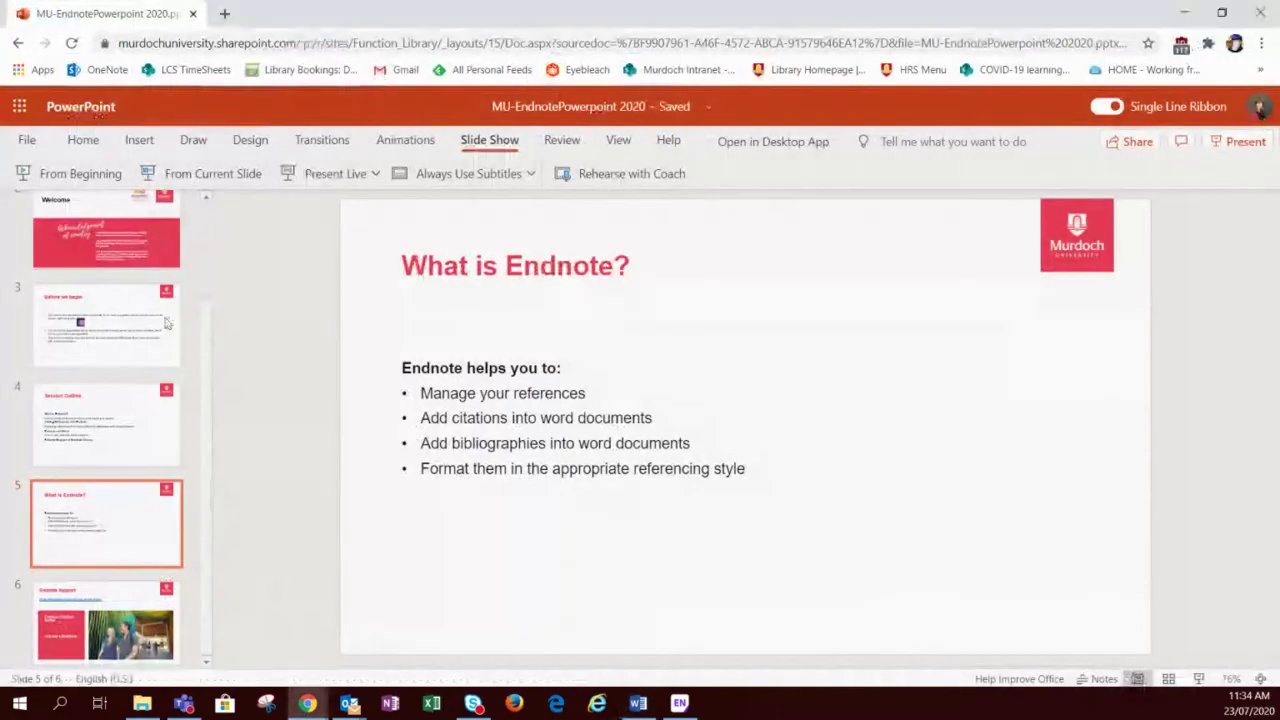
left_click(205, 174)
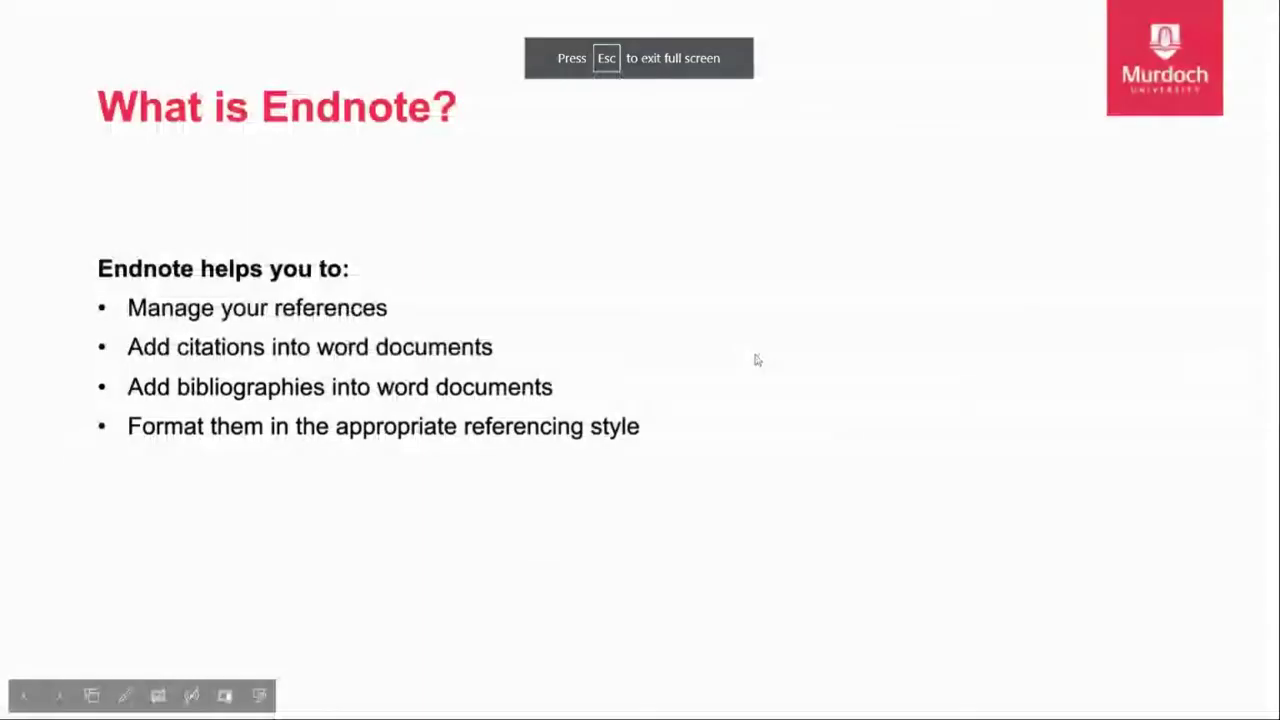
left_click(757, 360)
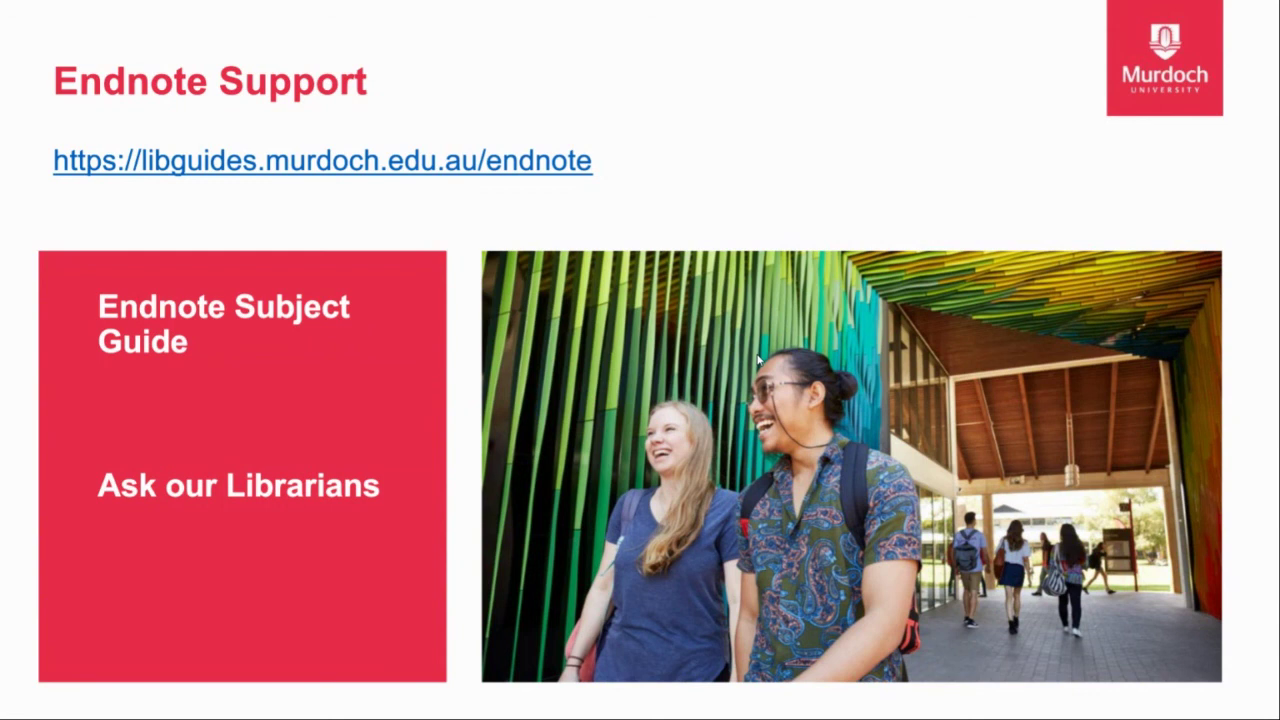
left_click(460, 162)
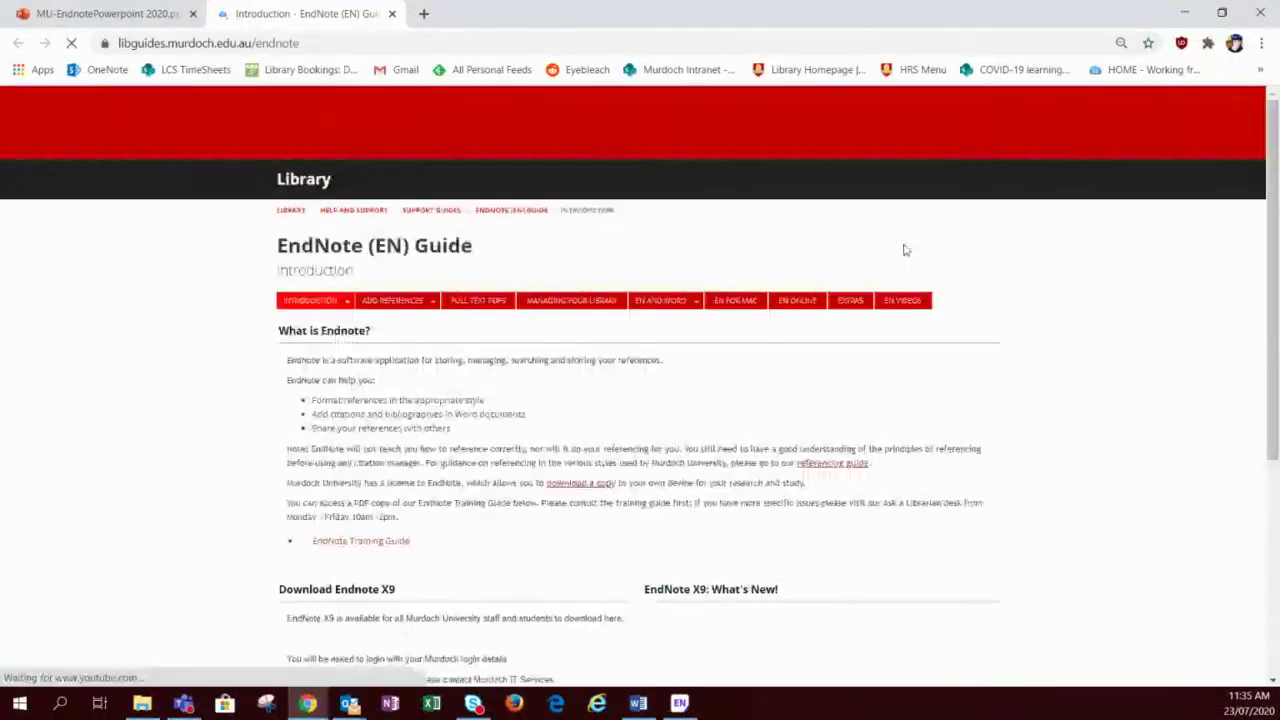
Review the EndNote guide's introduction and download section, check the Endnote Support slide, and return to the guide.
mouse_move(380, 310)
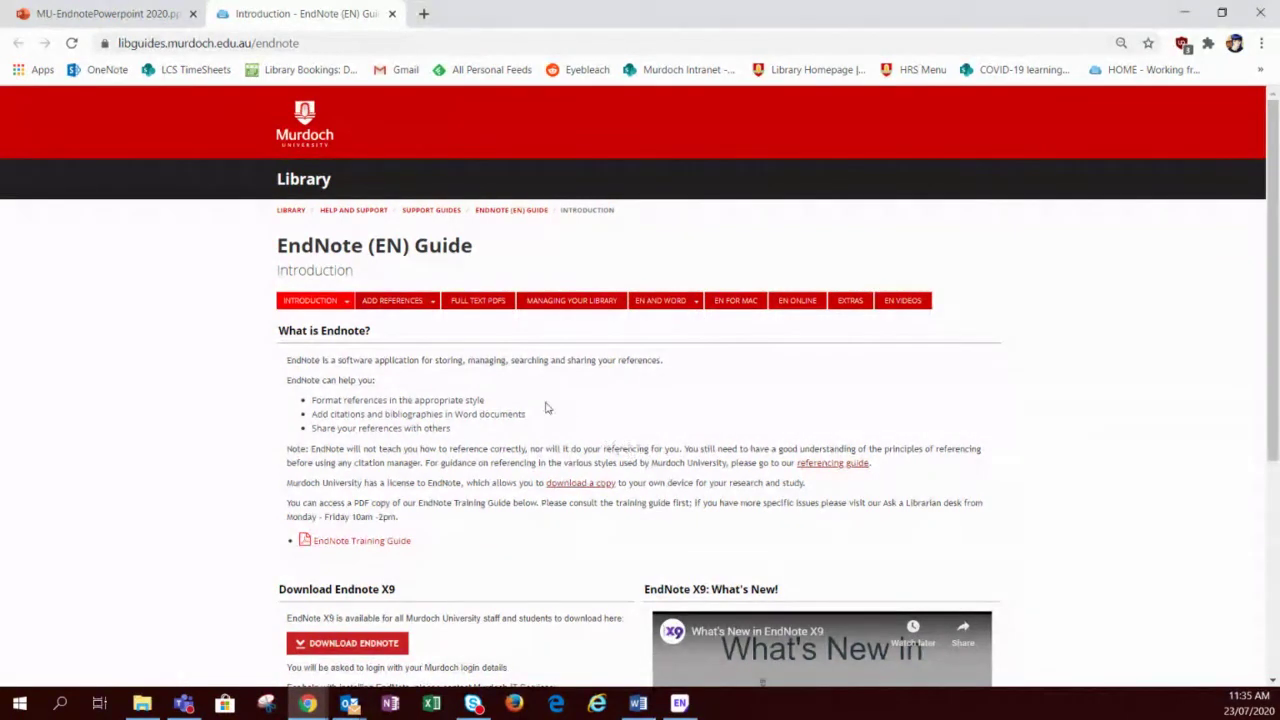
scroll(546, 409, "down", 1)
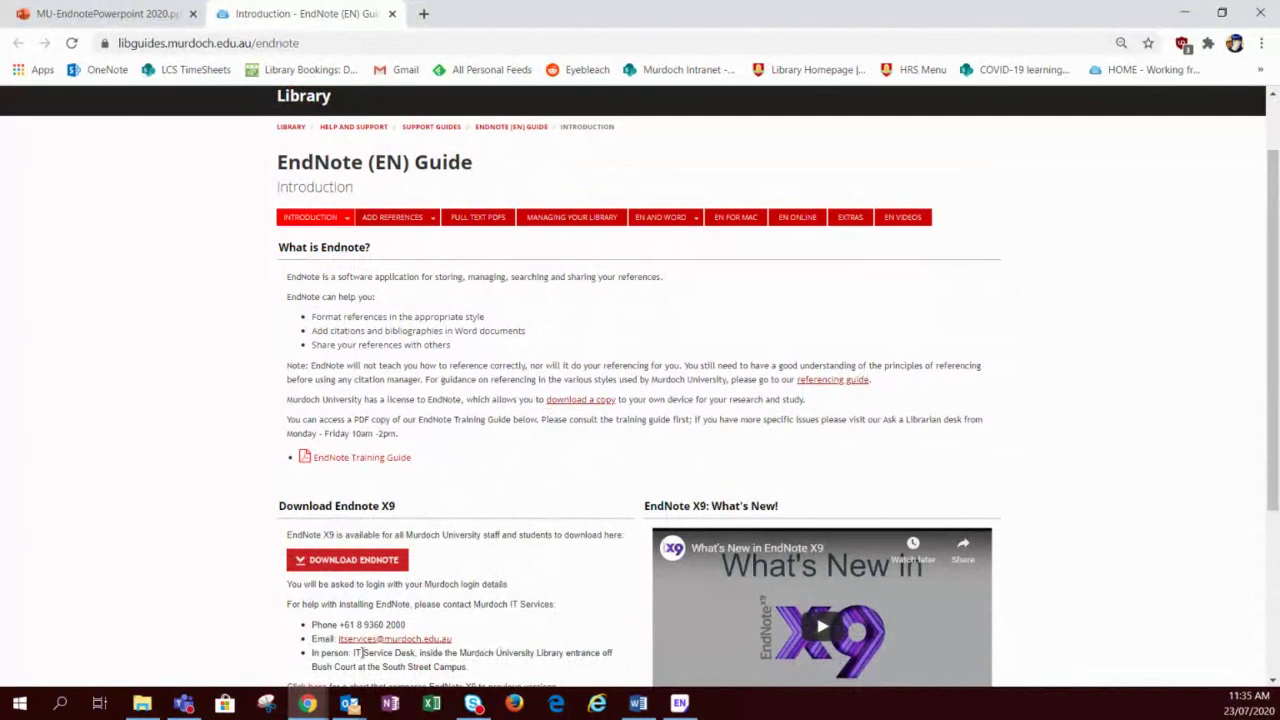
mouse_move(308, 703)
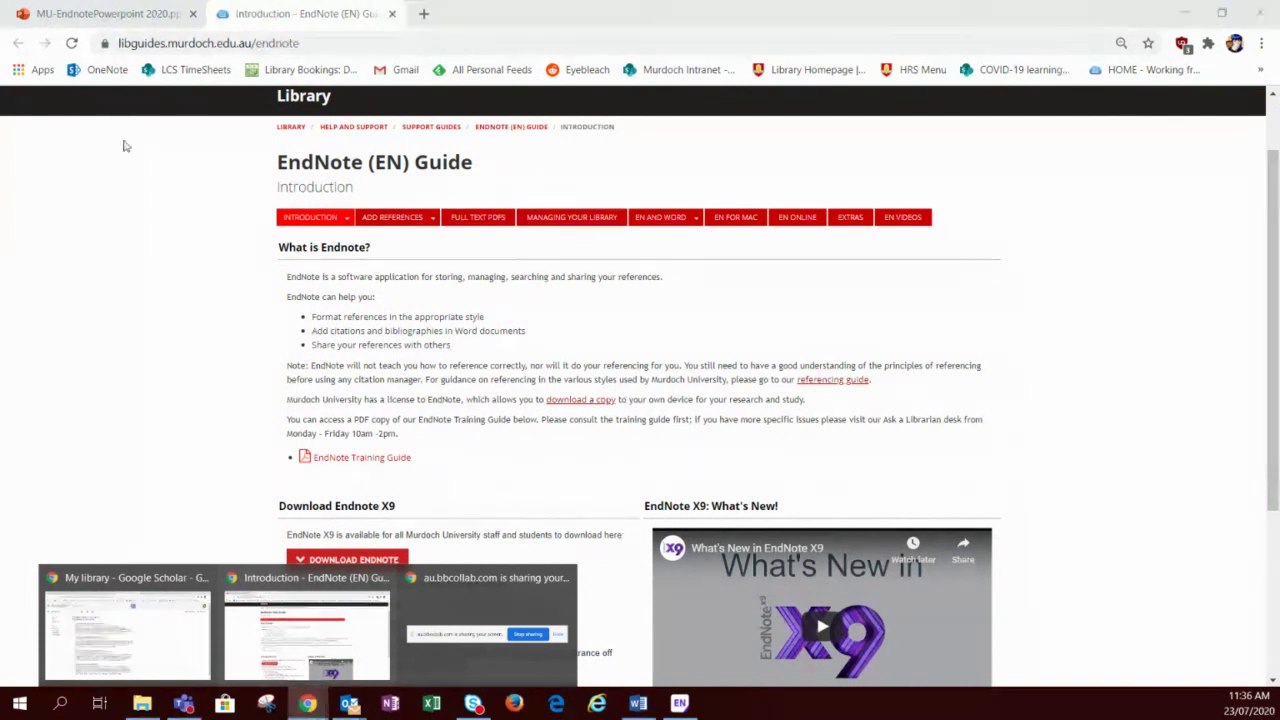
left_click(105, 13)
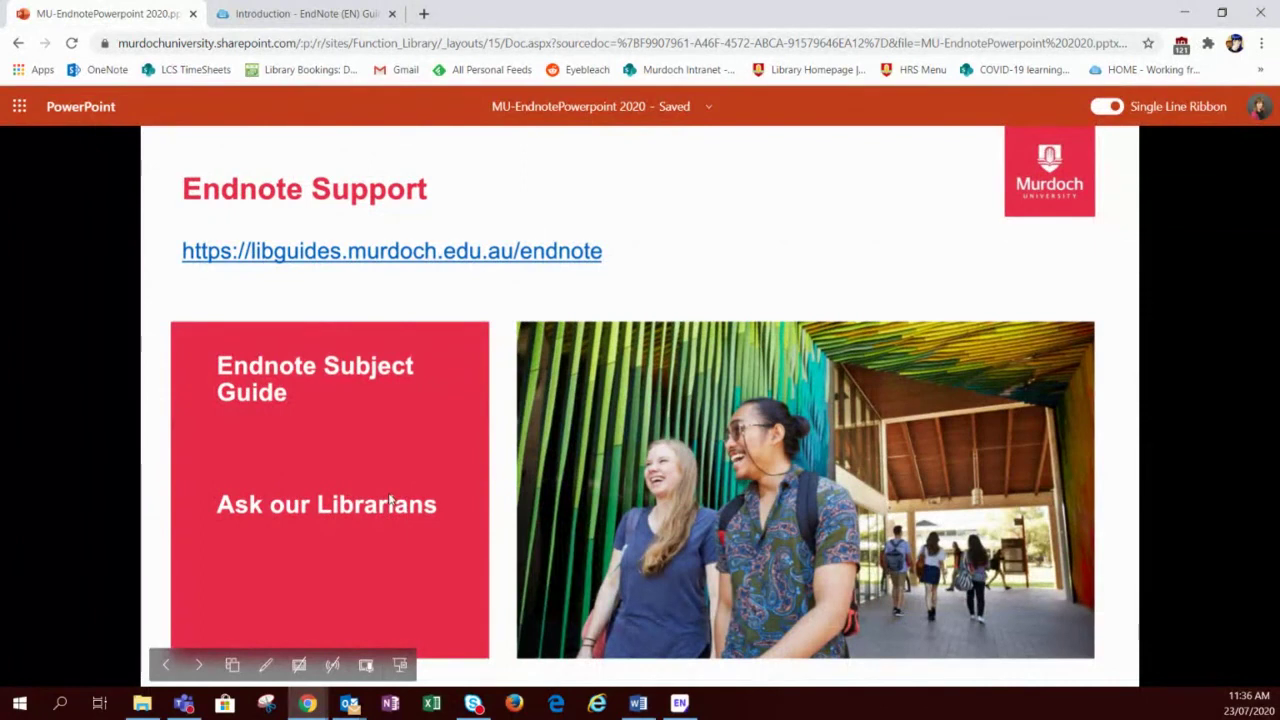
left_click(323, 13)
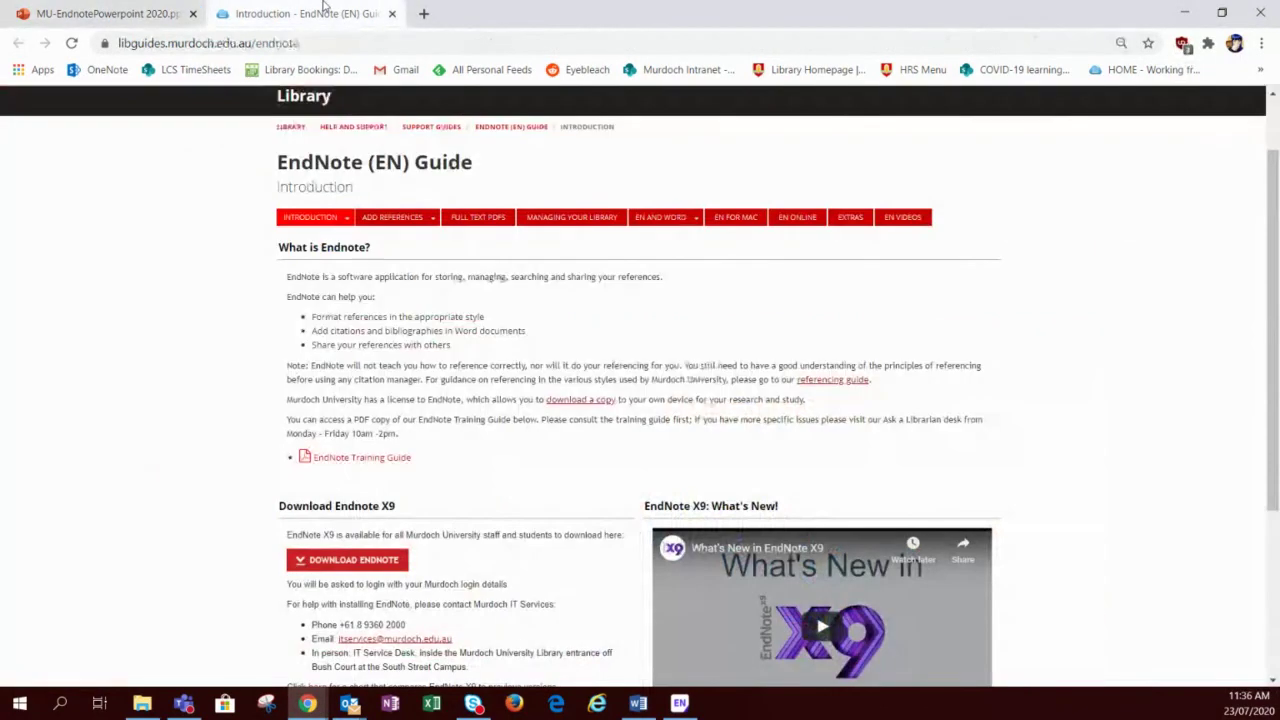
Go from the EndNote guide to the Library home page and open Ask our Librarians under Help & Support.
left_click(291, 128)
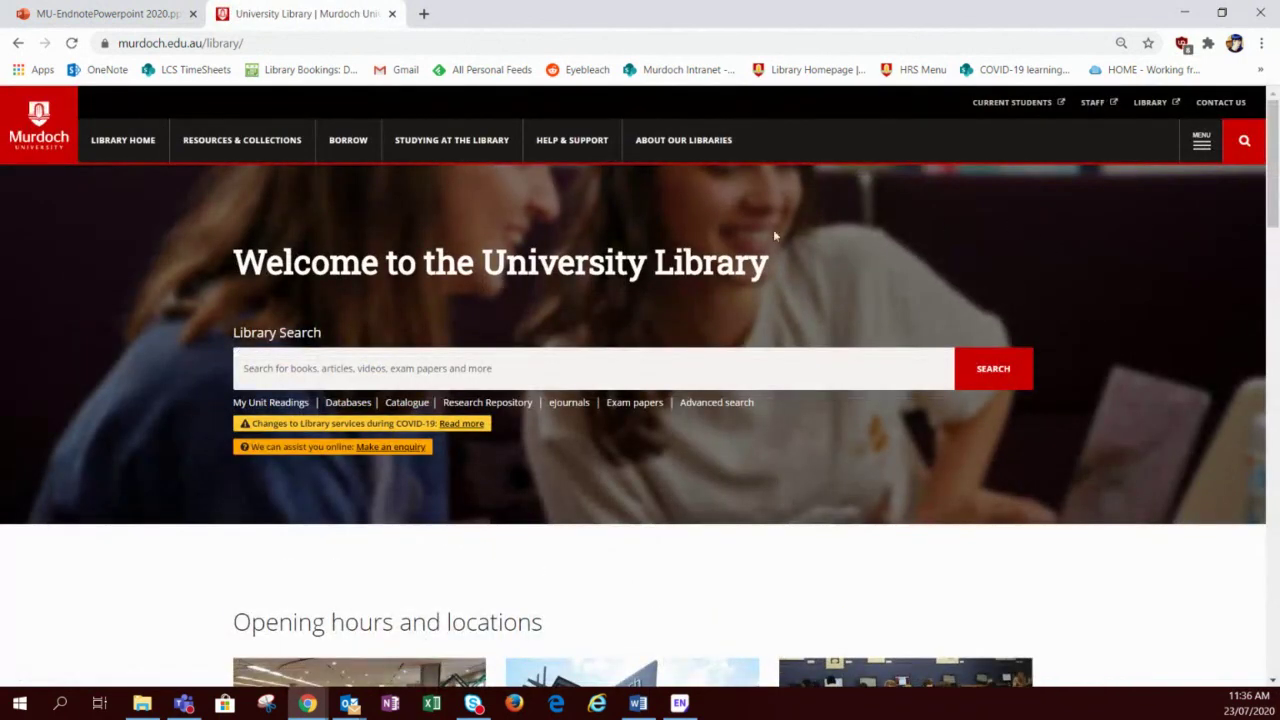
scroll(655, 248, "down", 1)
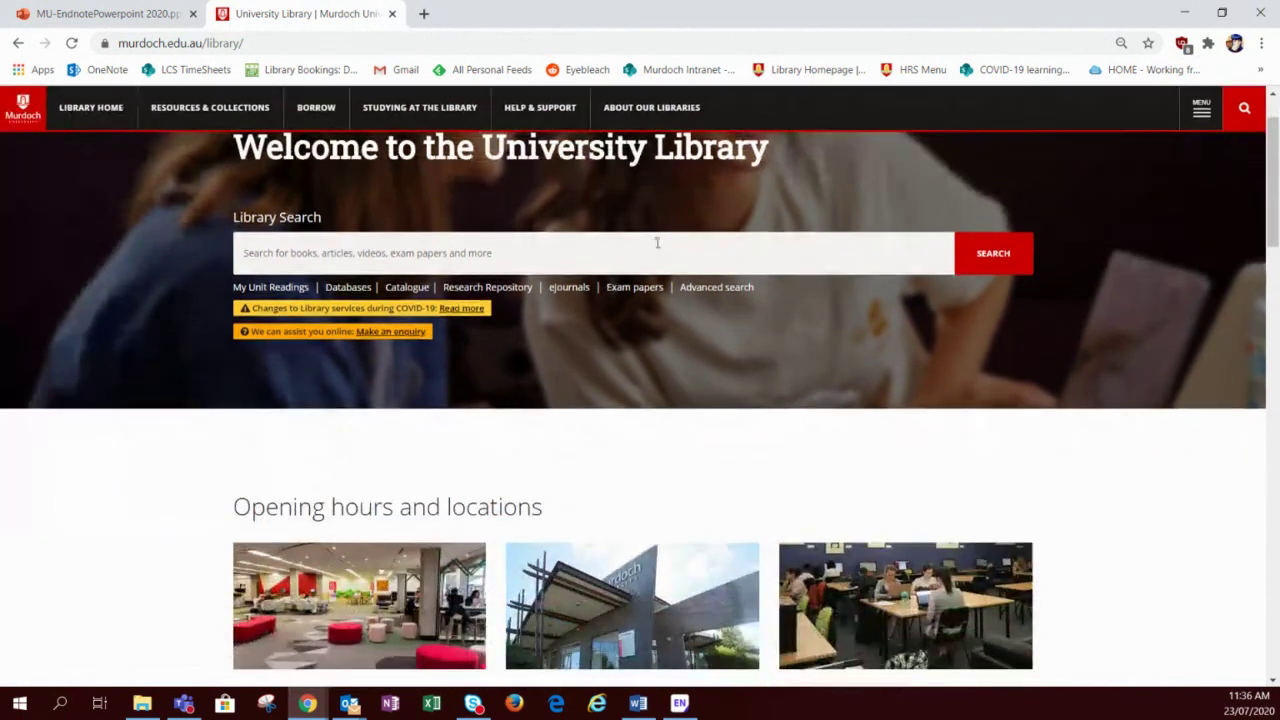
scroll(657, 240, "up", 1)
left_click(563, 158)
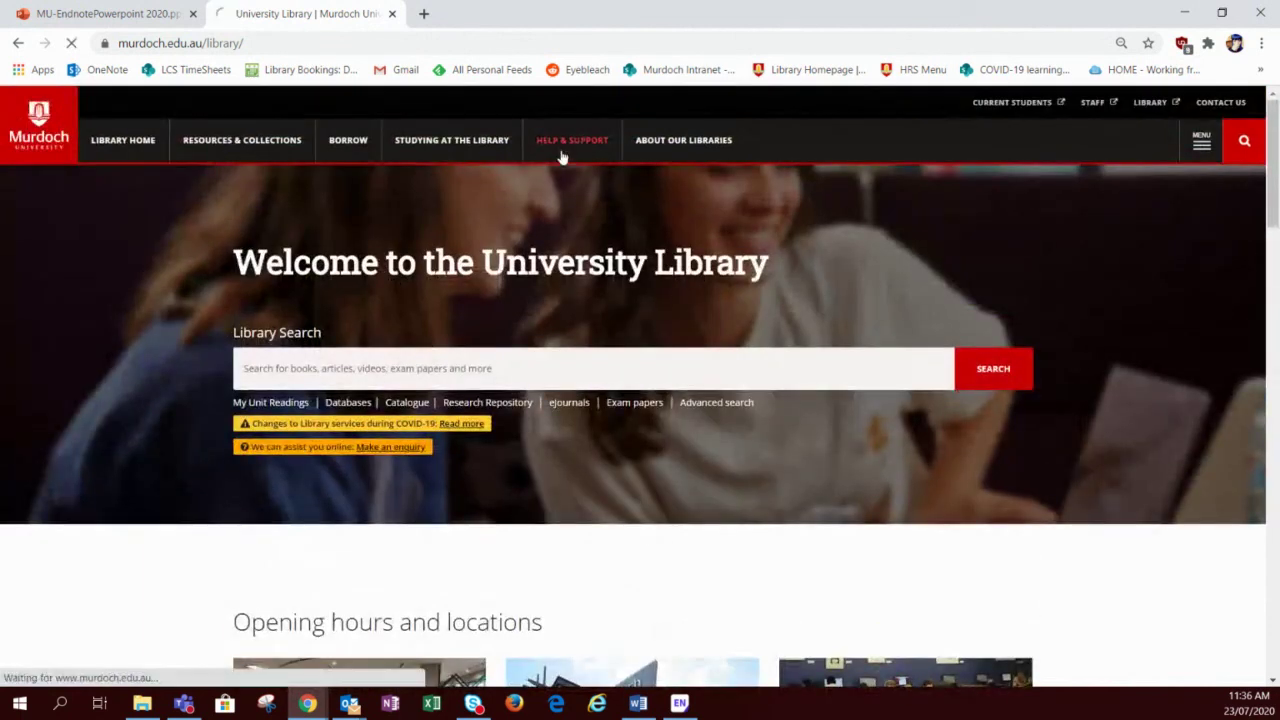
scroll(840, 274, "down", 4)
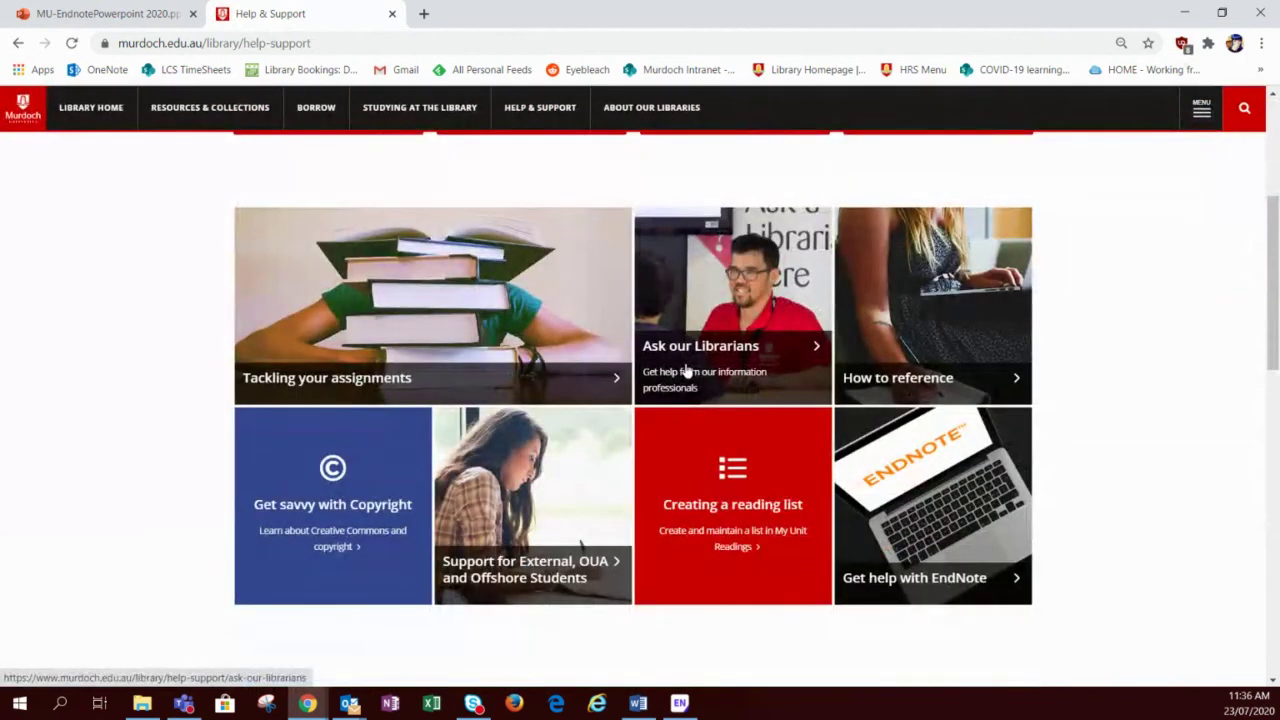
left_click(687, 371)
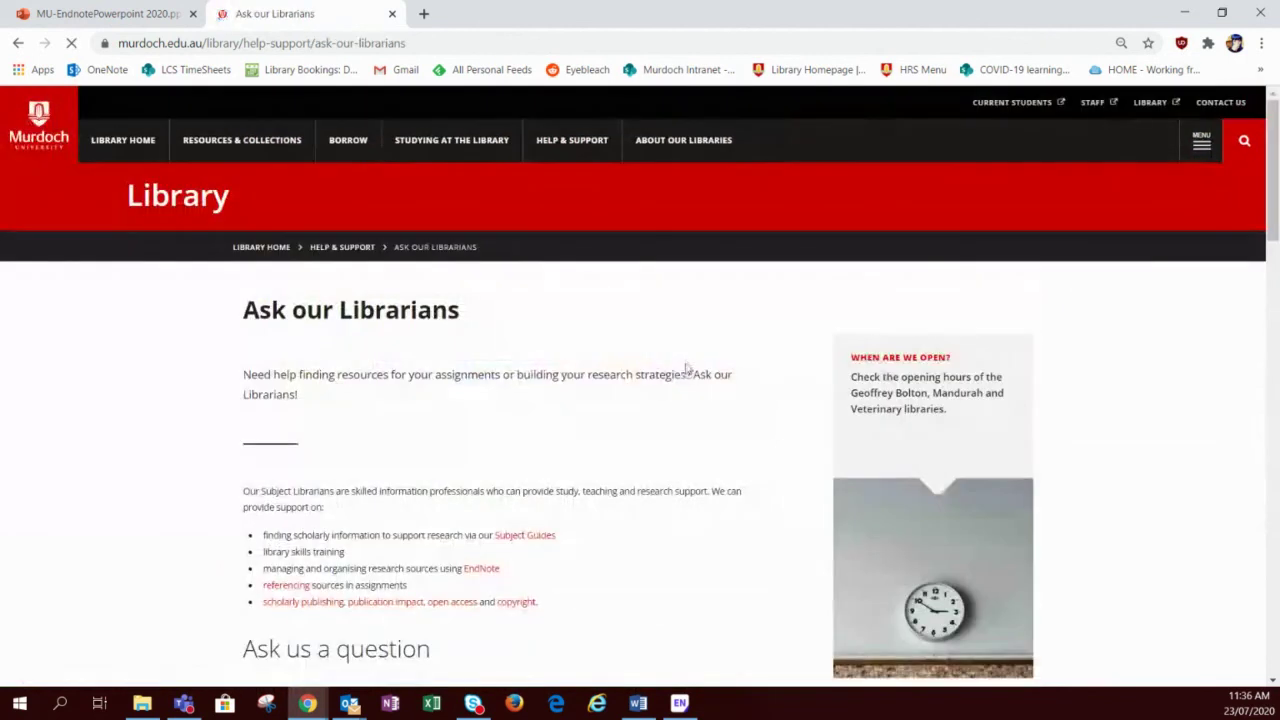
Expand the Creative Media, Arts and Design, Education, and Engineering, Mathematics & Technology sections to view the subject librarians' details.
scroll(687, 365, "down", 2)
scroll(687, 365, "down", 3)
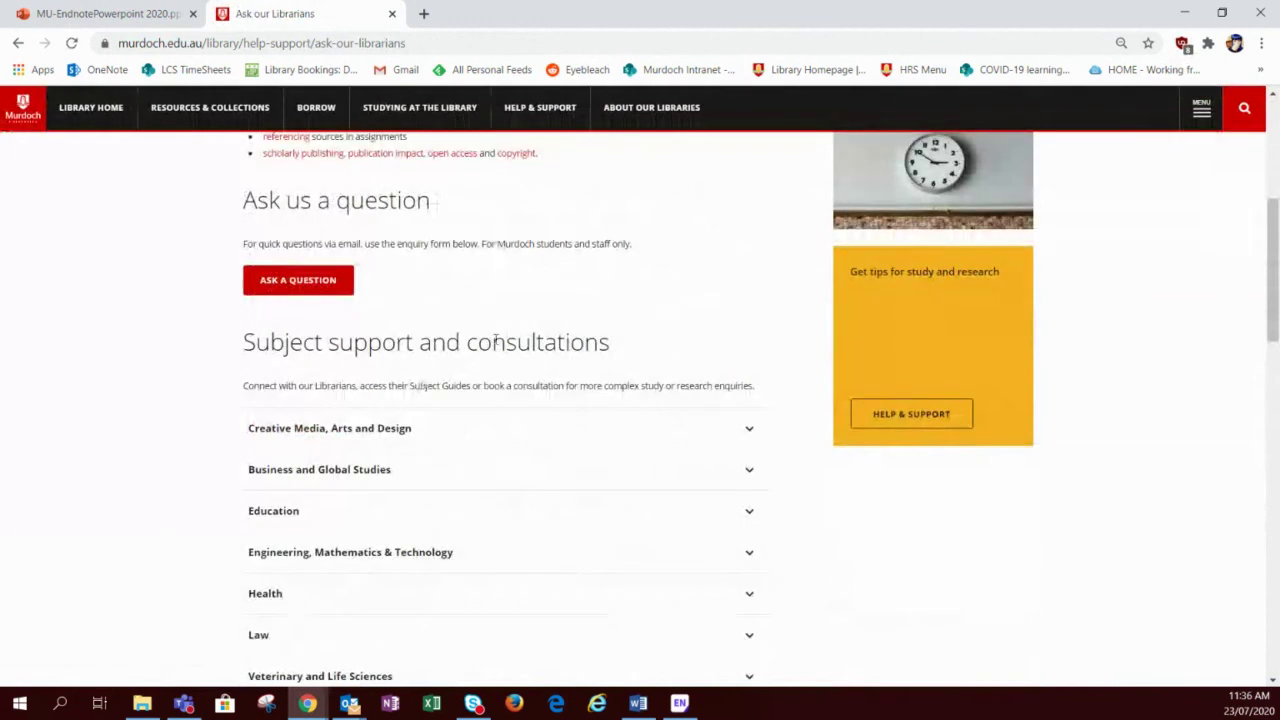
scroll(368, 563, "down", 2)
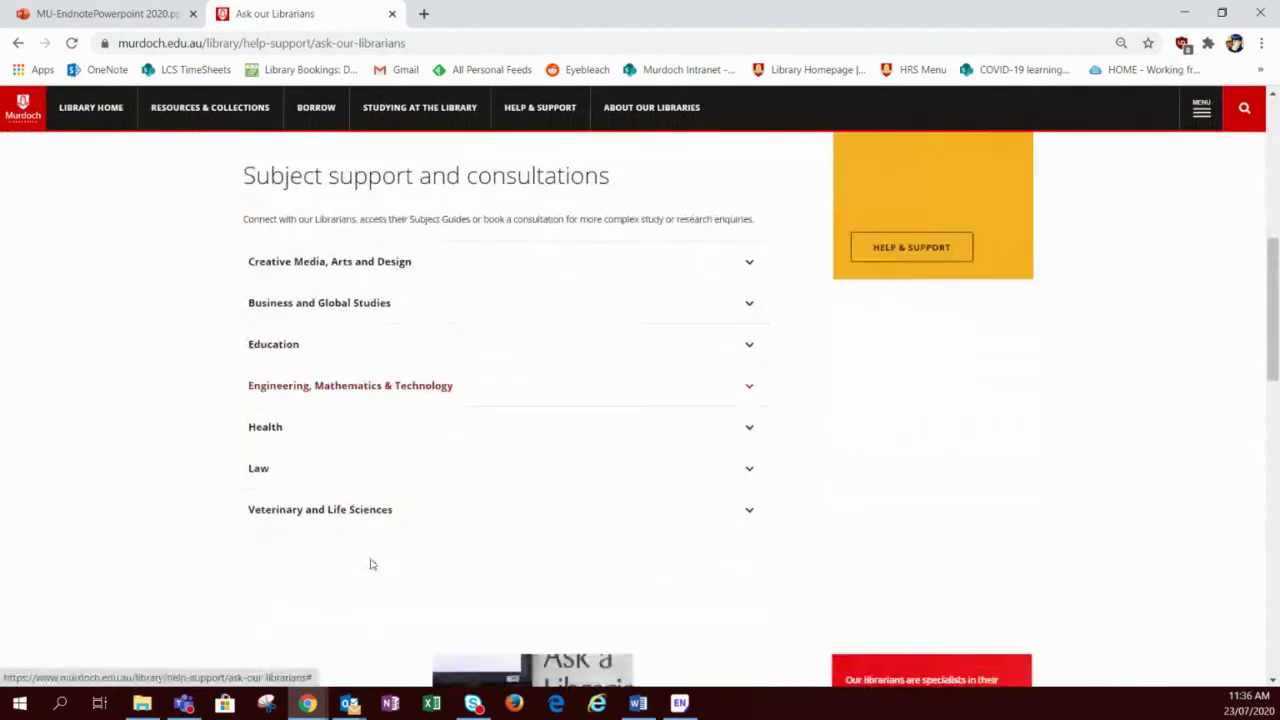
scroll(175, 325, "up", 2)
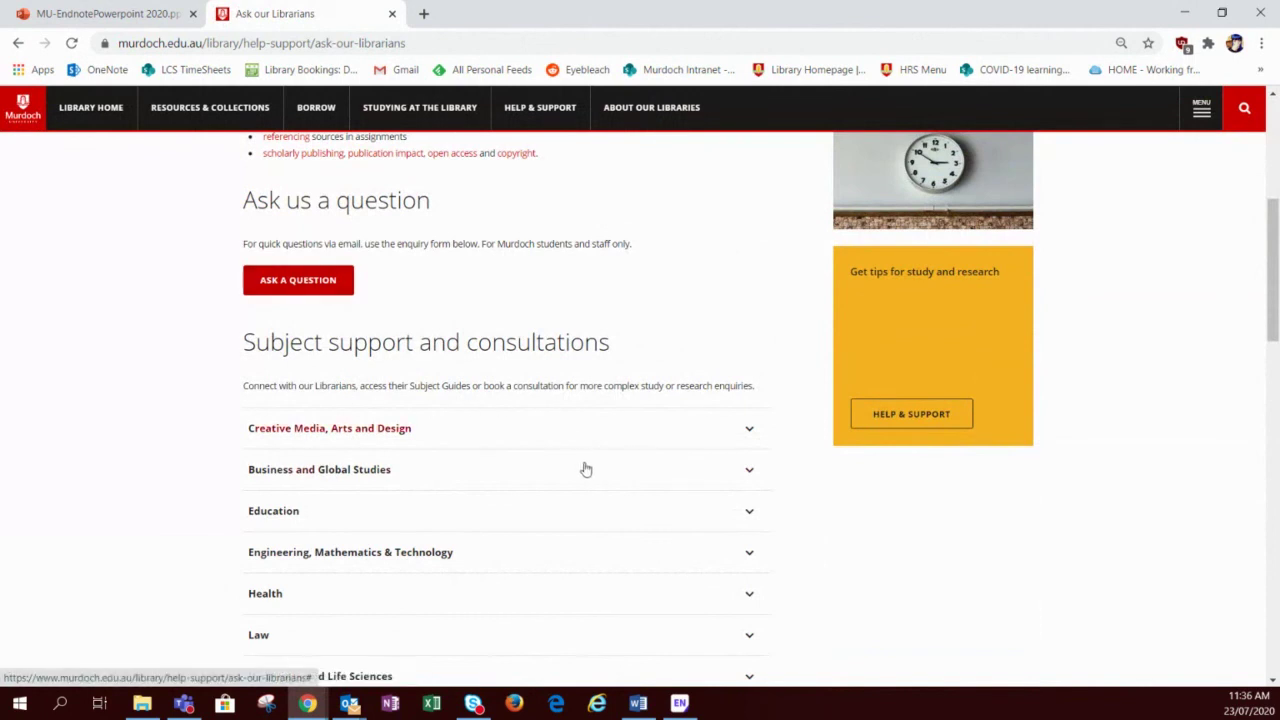
scroll(590, 478, "down", 2)
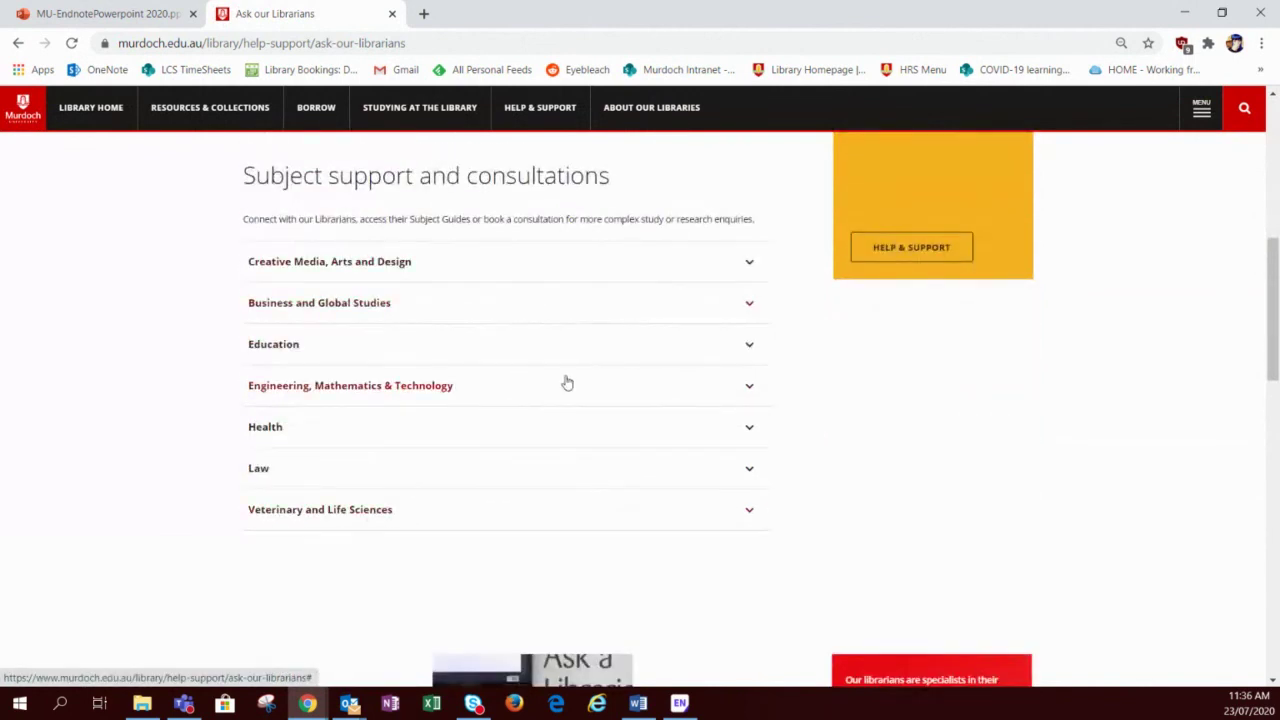
left_click(608, 280)
scroll(610, 455, "down", 3)
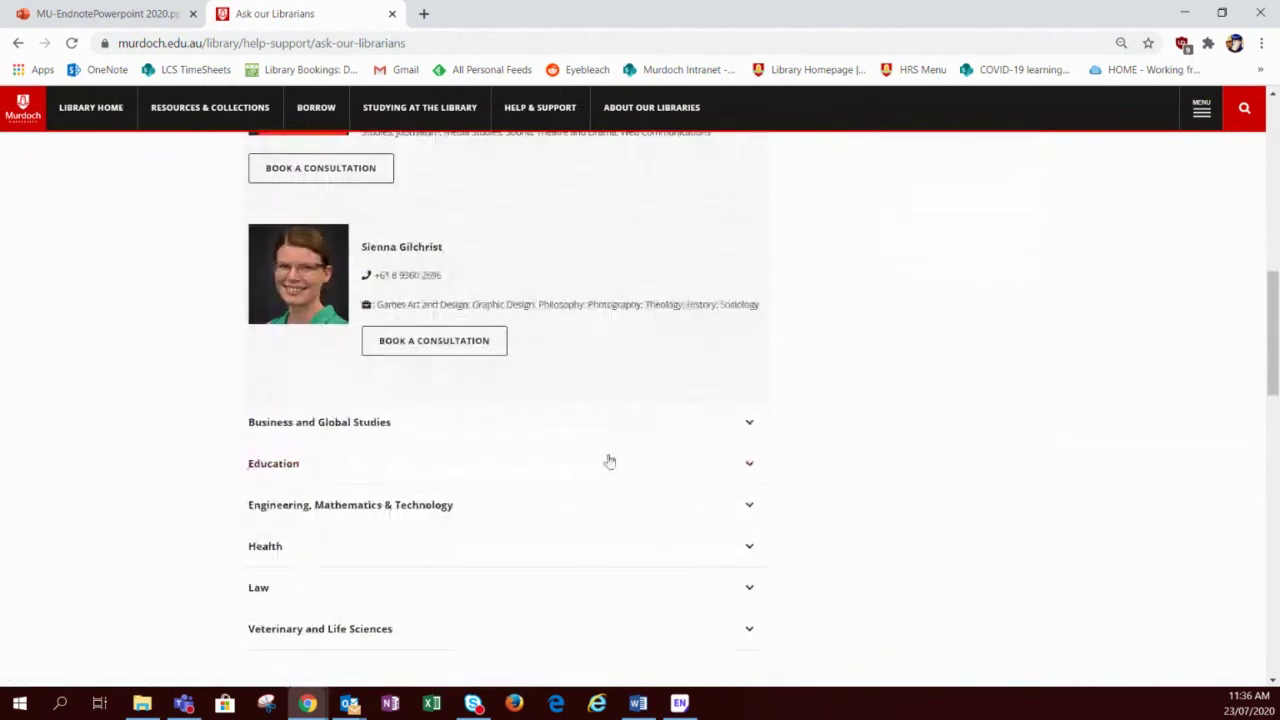
left_click(553, 463)
scroll(550, 440, "down", 4)
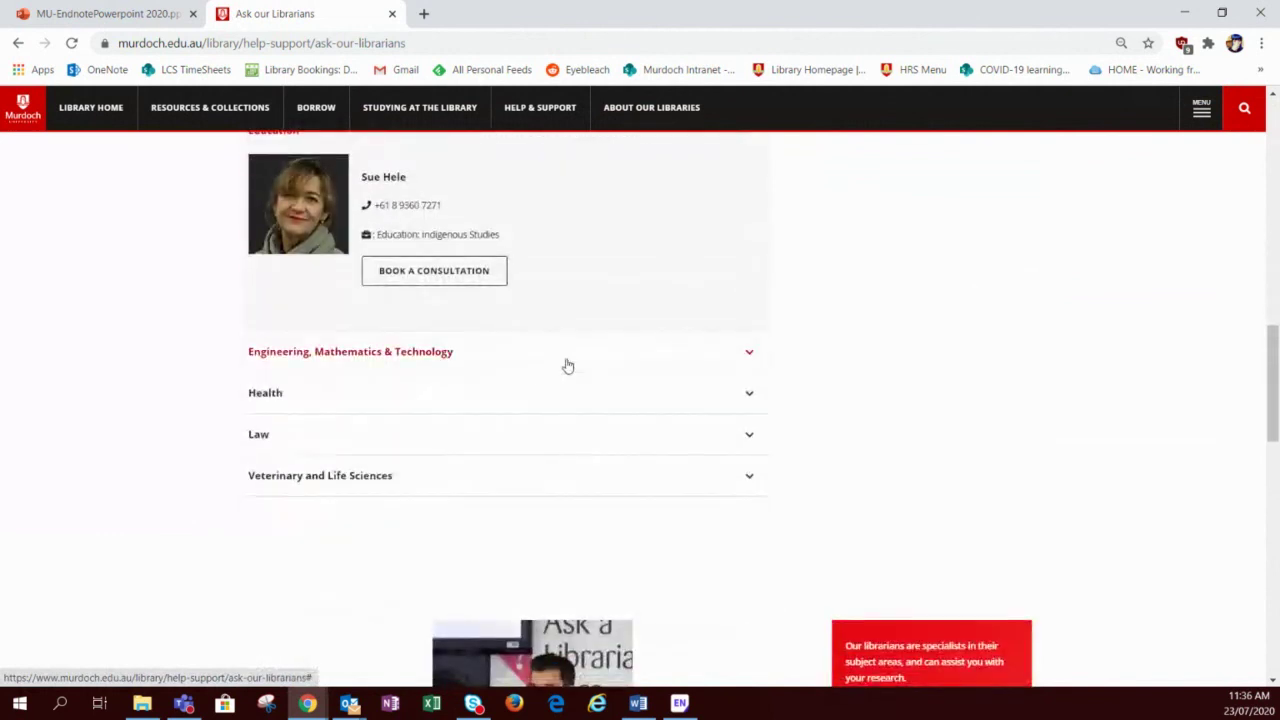
left_click(566, 366)
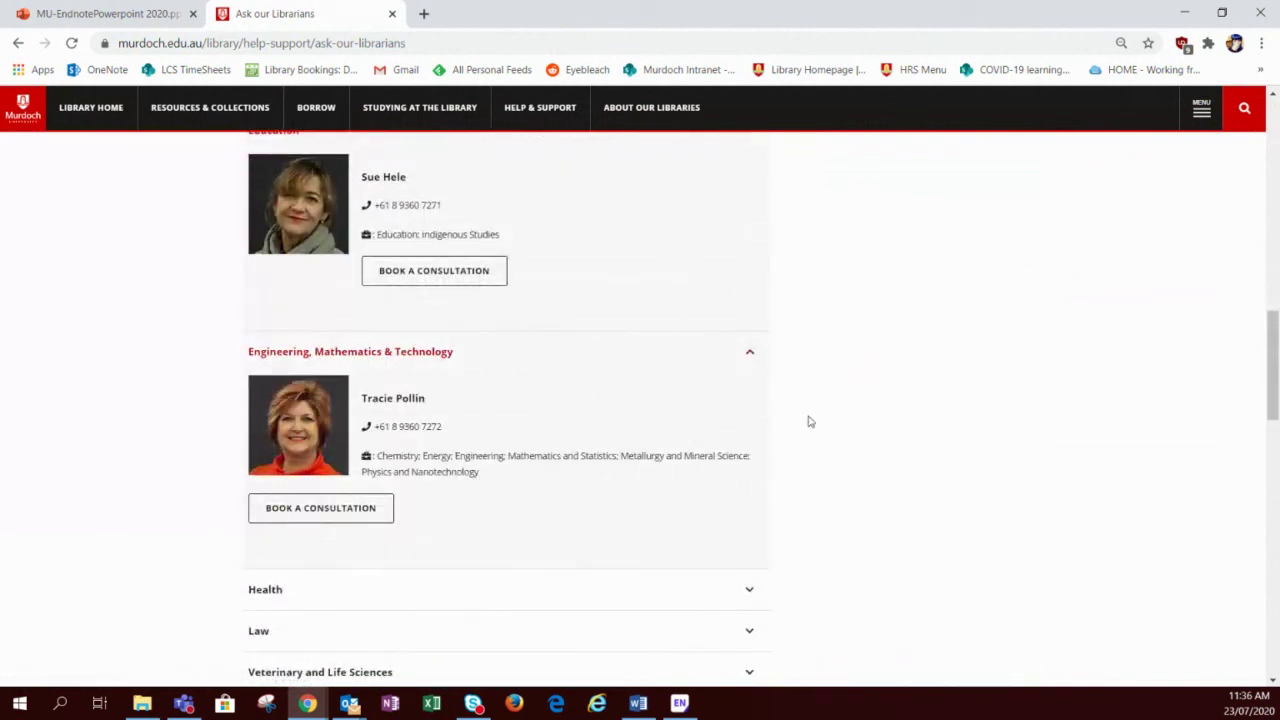
scroll(810, 420, "up", 5)
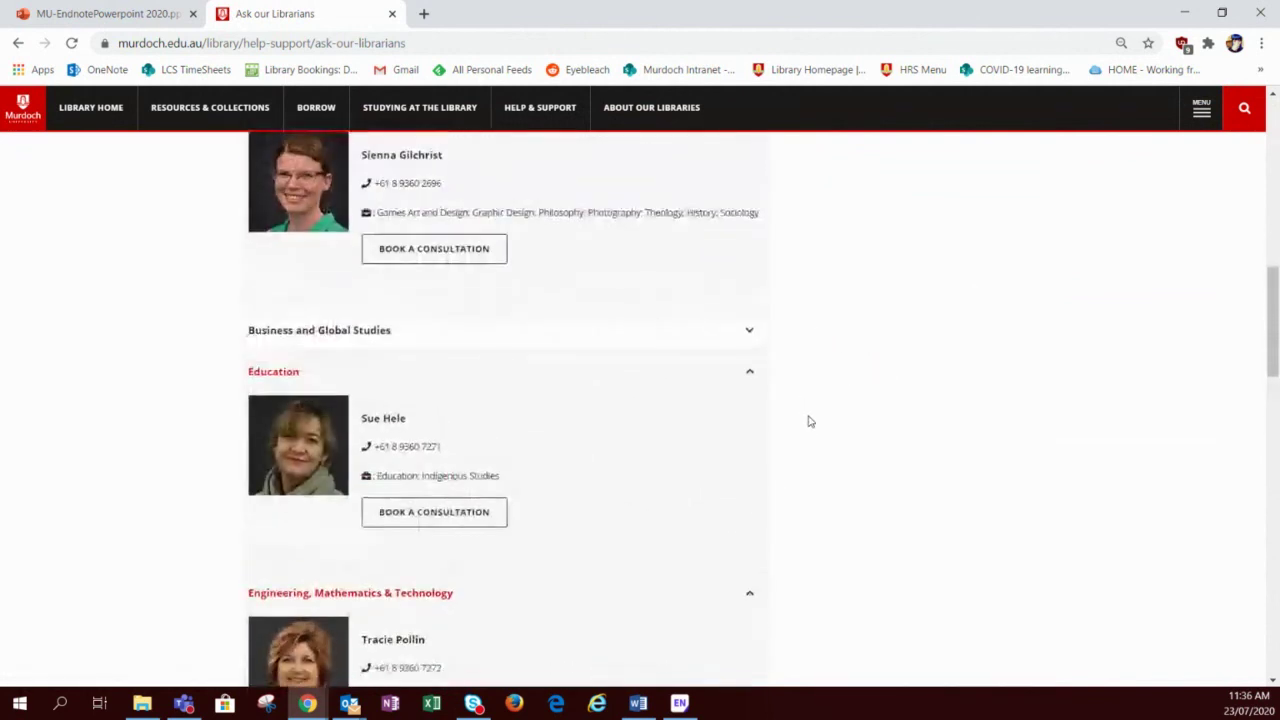